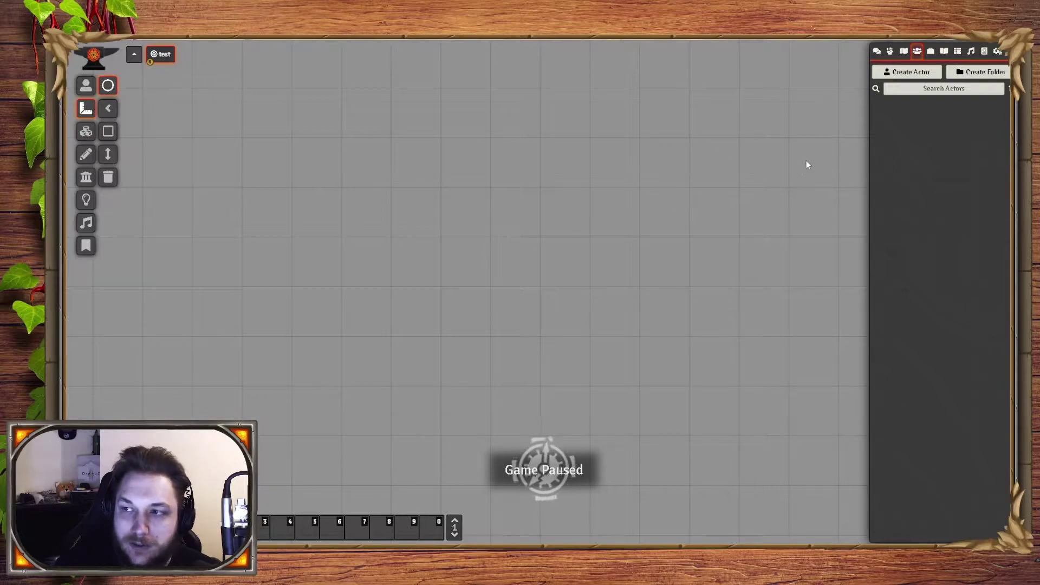
Create a new actor named "Elise Starstarseeker" with the type Player Character.
{"action": "left_click", "coordinate": [914, 73]}
{"action": "left_click", "coordinate": [795, 91]}
{"action": "type", "text": "Elise Sta"}
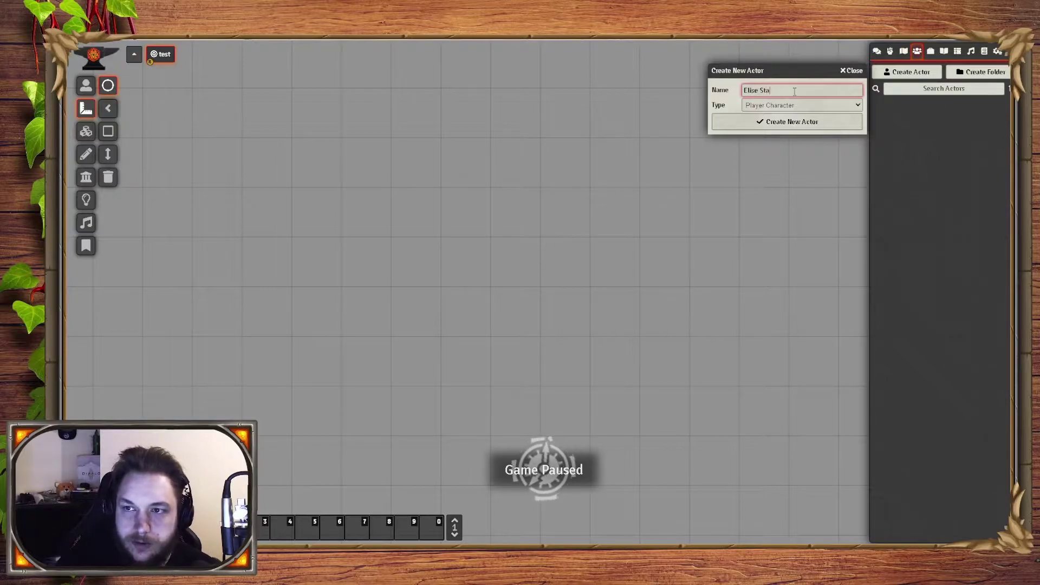
{"action": "type", "text": "rstarseeker"}
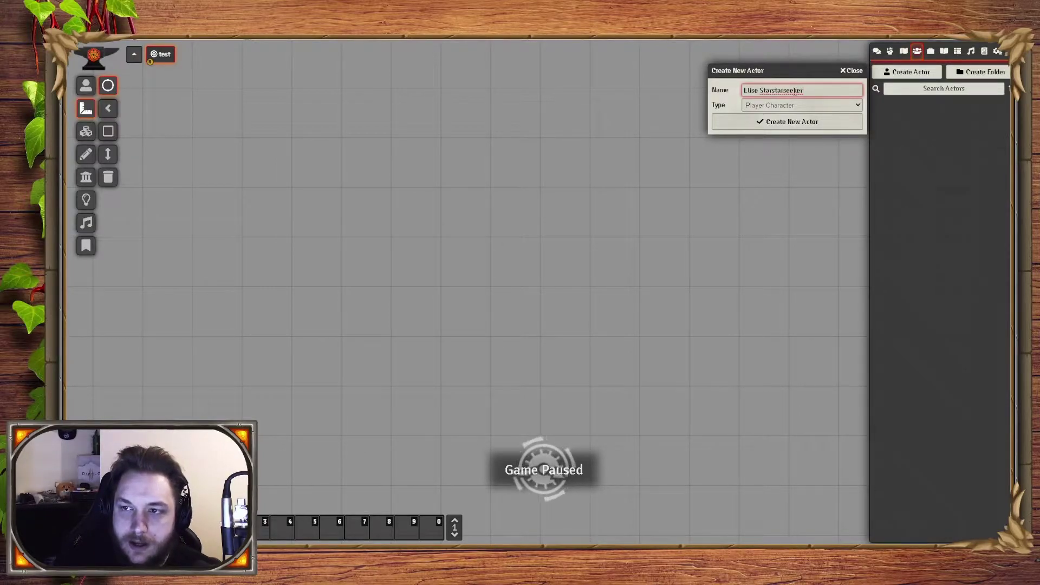
{"action": "left_click", "coordinate": [815, 104]}
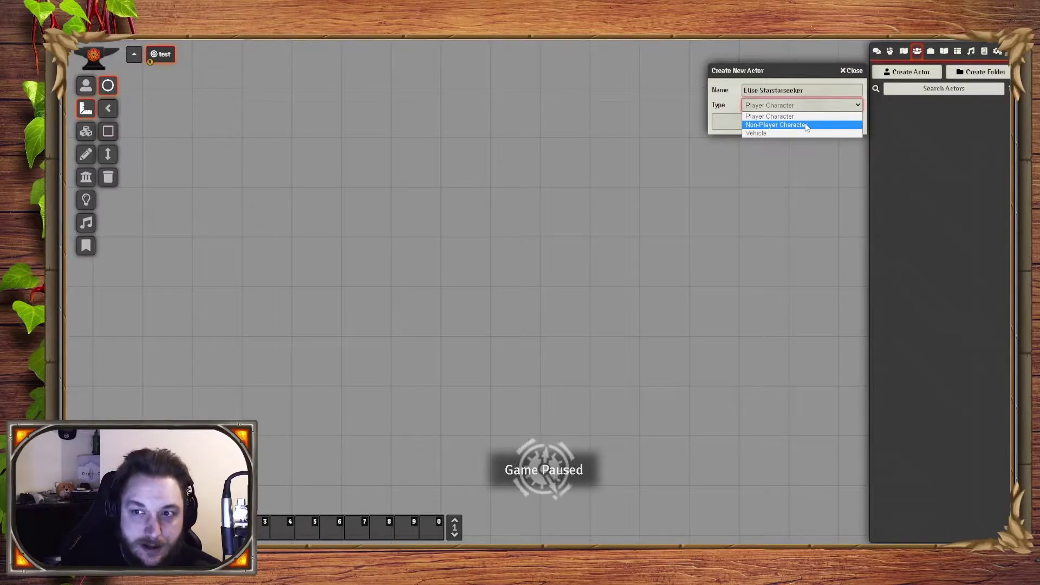
{"action": "left_click", "coordinate": [780, 116]}
{"action": "left_click", "coordinate": [778, 122]}
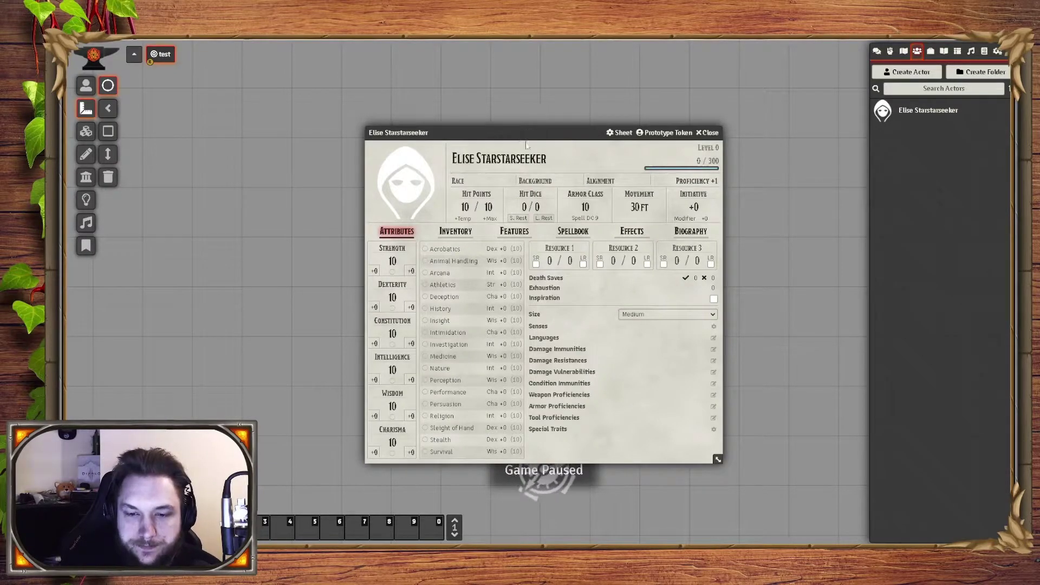
Fill in the character sheet with race Elf, background Pirate and alignment Chaotic Good.
{"action": "left_click_drag", "start_coordinate": [504, 135], "coordinate": [502, 82]}
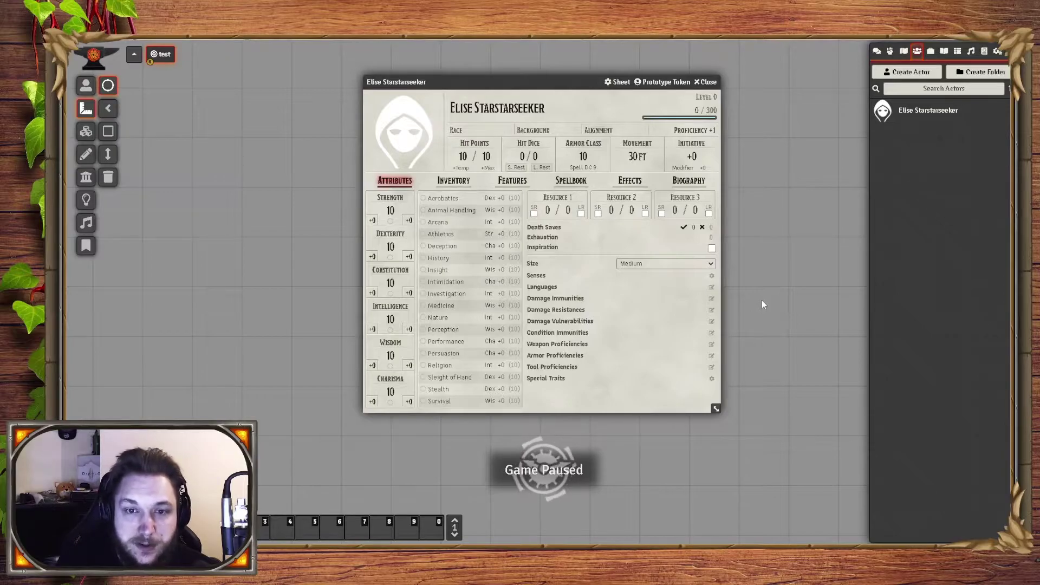
{"action": "left_click_drag", "start_coordinate": [520, 81], "coordinate": [515, 117]}
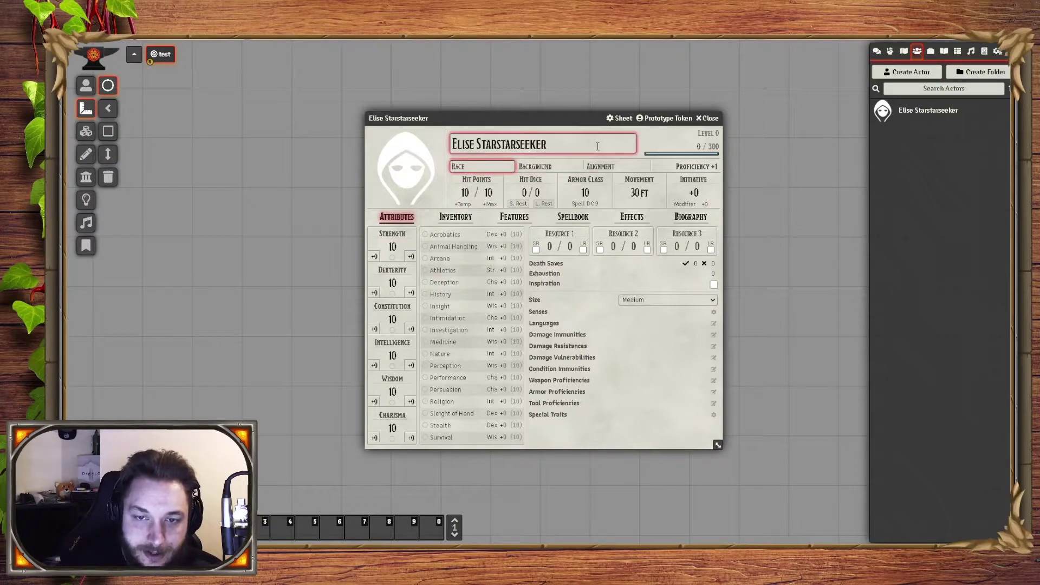
{"action": "type", "text": "Elf"}
{"action": "key", "text": "Tab"}
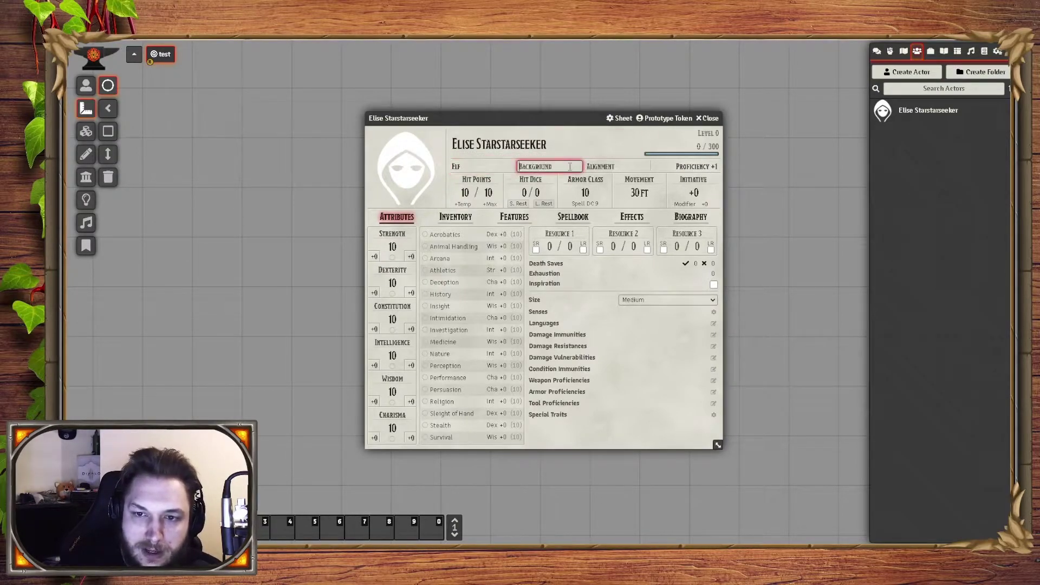
{"action": "type", "text": "Pirate"}
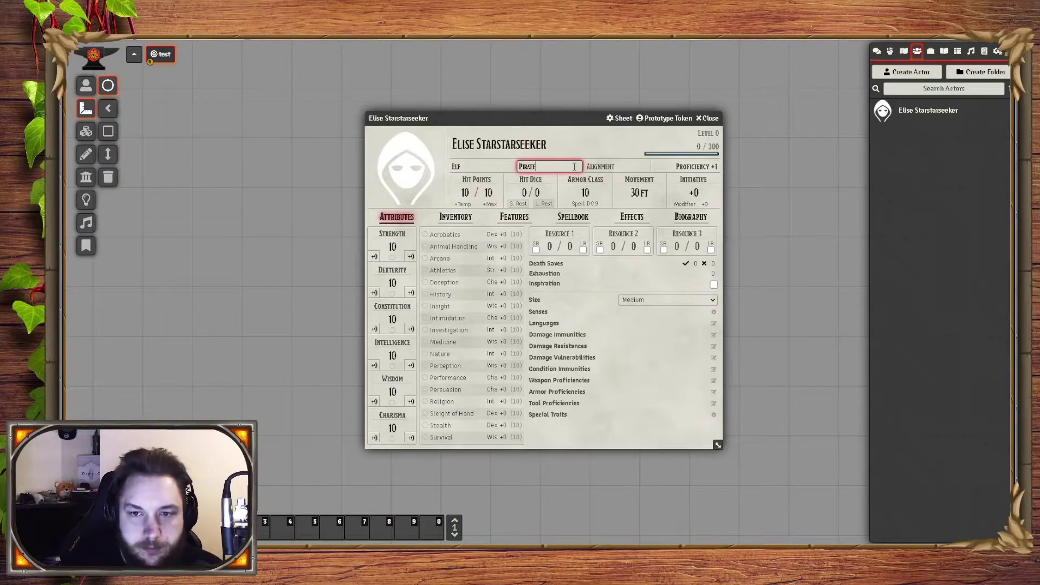
{"action": "left_click", "coordinate": [627, 169]}
{"action": "type", "text": "Chaot"}
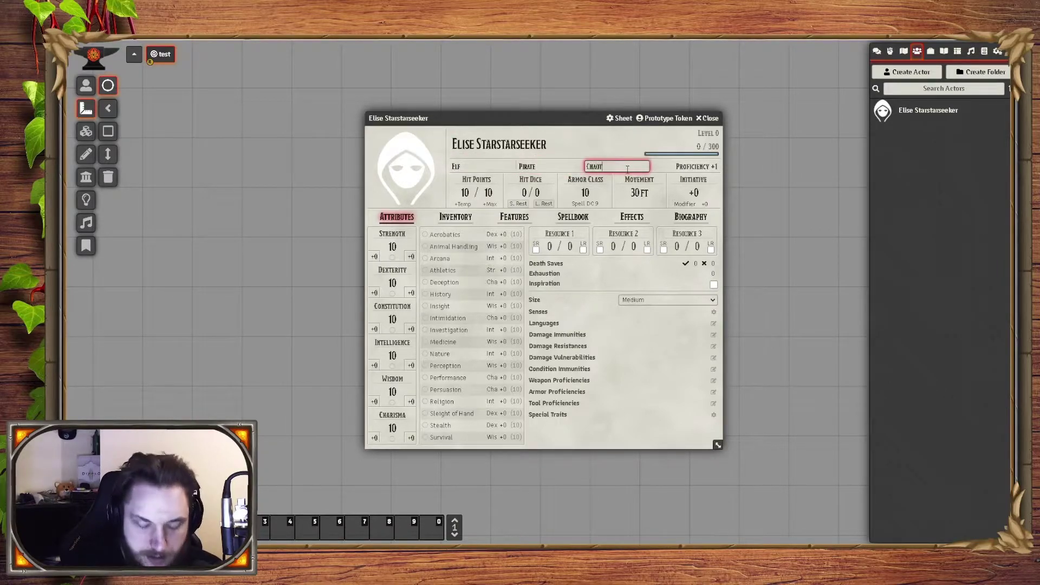
{"action": "type", "text": "ic Good"}
{"action": "left_click", "coordinate": [666, 169]}
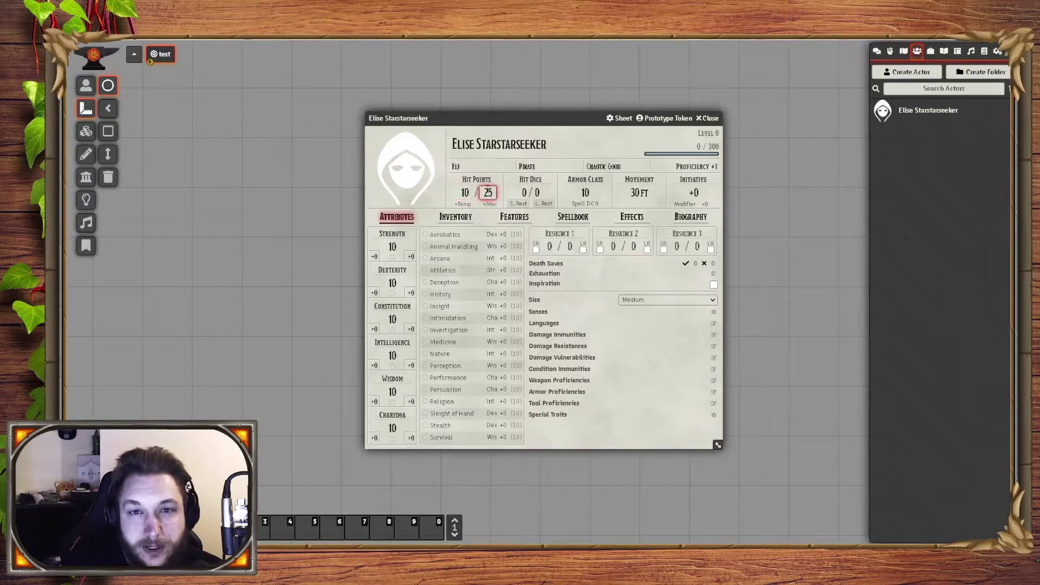
Take a long rest with the character to restore its current hit points.
{"action": "left_click", "coordinate": [543, 204]}
{"action": "left_click", "coordinate": [519, 332]}
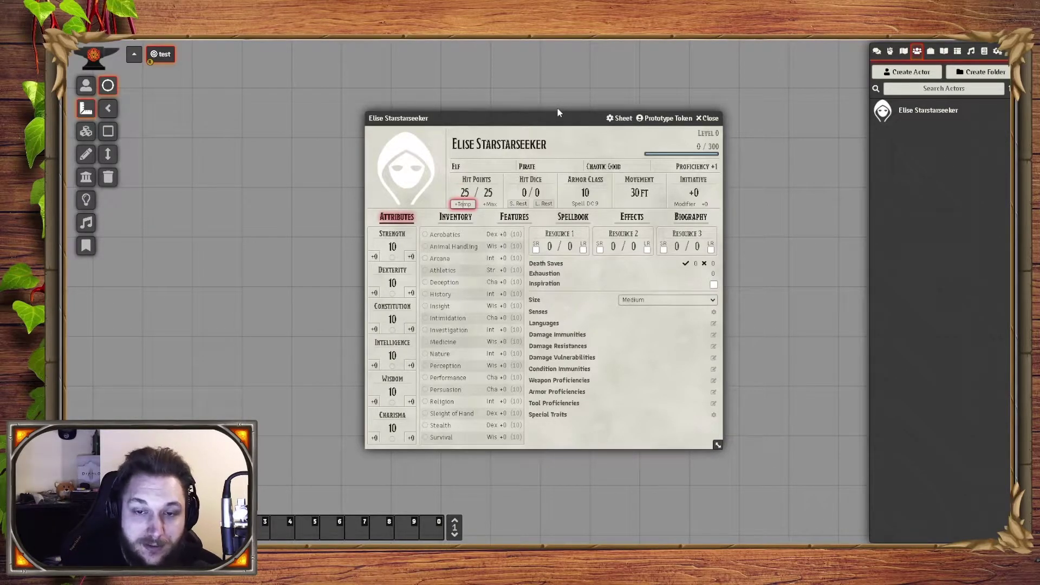
Enter 8 temporary hit points for the character and clear the value again.
{"action": "type", "text": "8"}
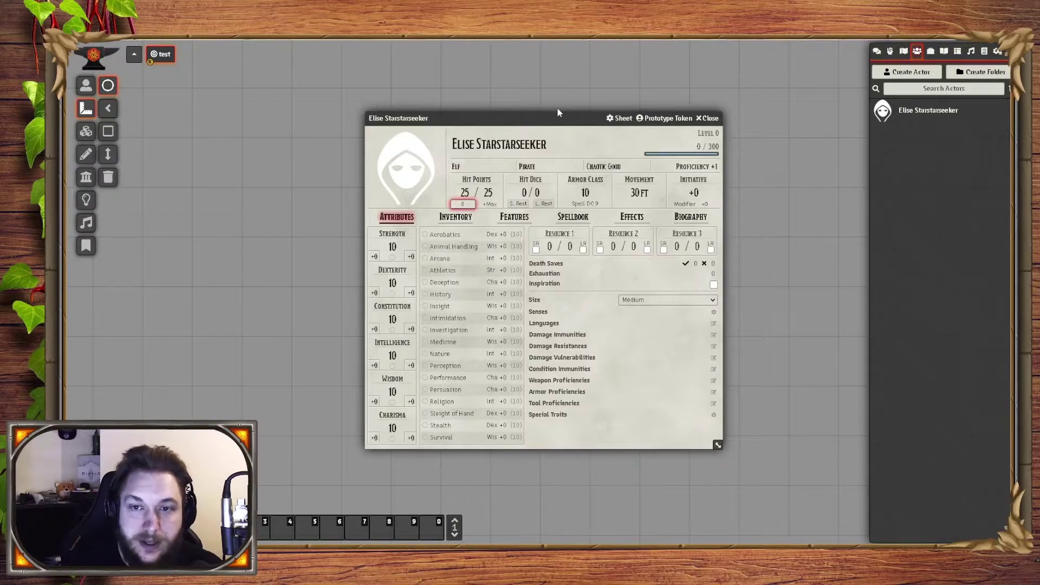
{"action": "left_click_drag", "start_coordinate": [558, 112], "coordinate": [557, 114]}
{"action": "left_click", "coordinate": [531, 137]}
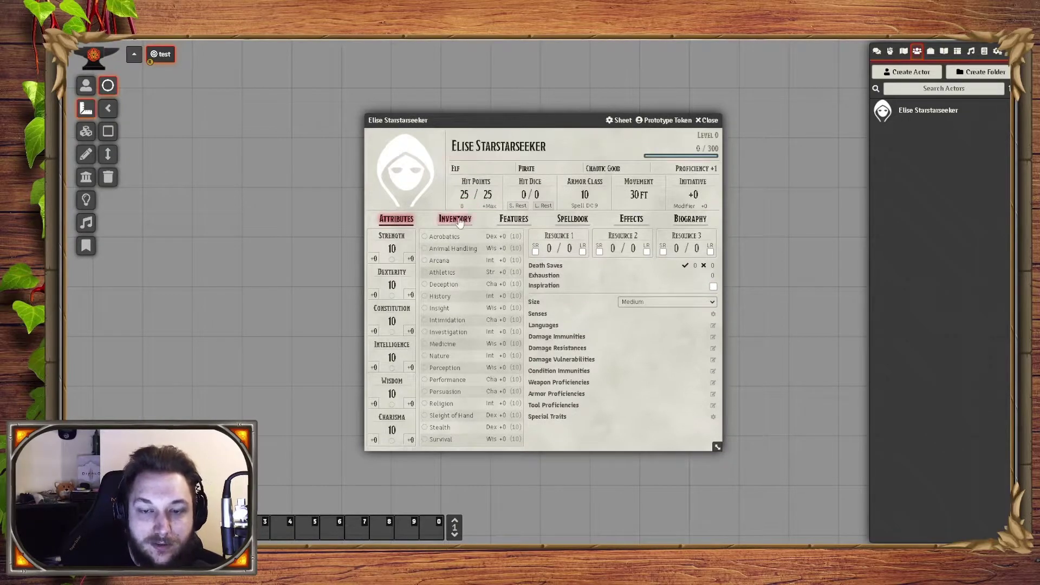
{"action": "left_click", "coordinate": [548, 148]}
{"action": "left_click", "coordinate": [462, 206]}
{"action": "left_click", "coordinate": [553, 133]}
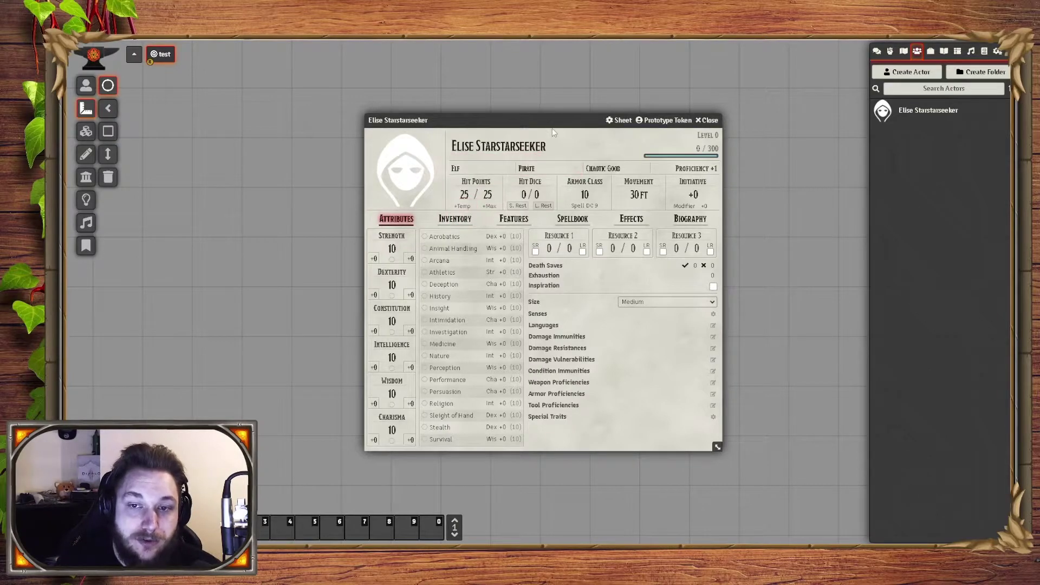
Try a temporary maximum hit points value of 30 and take another long rest.
{"action": "left_click", "coordinate": [497, 206]}
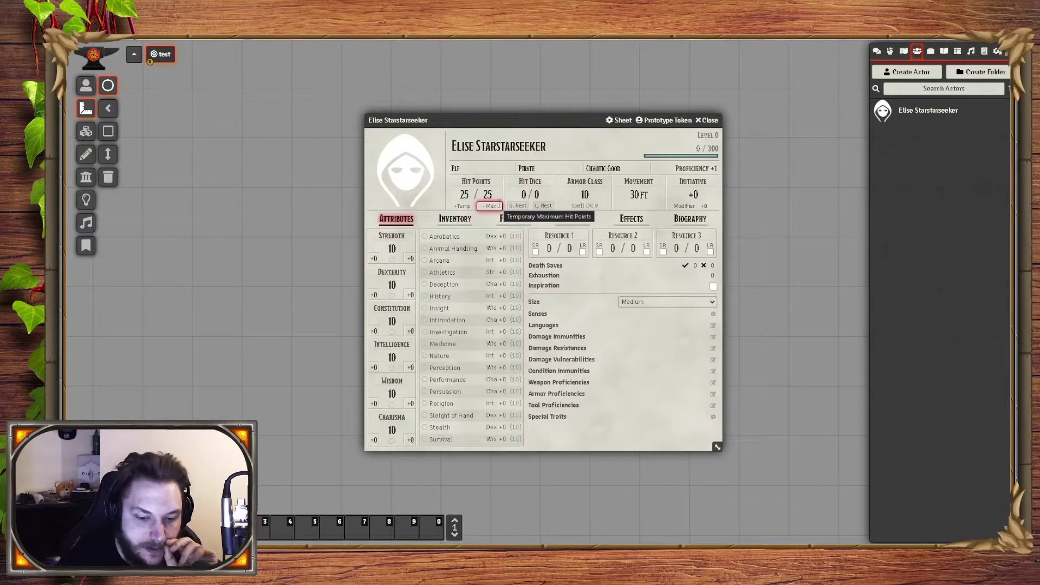
{"action": "type", "text": "30"}
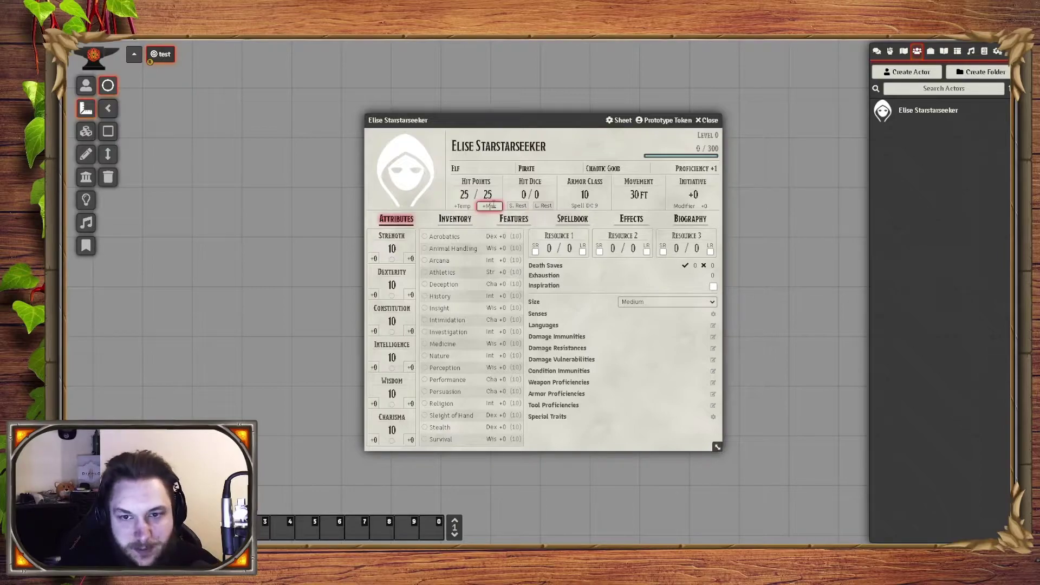
{"action": "left_click", "coordinate": [551, 119]}
{"action": "left_click", "coordinate": [543, 204]}
{"action": "left_click", "coordinate": [521, 327]}
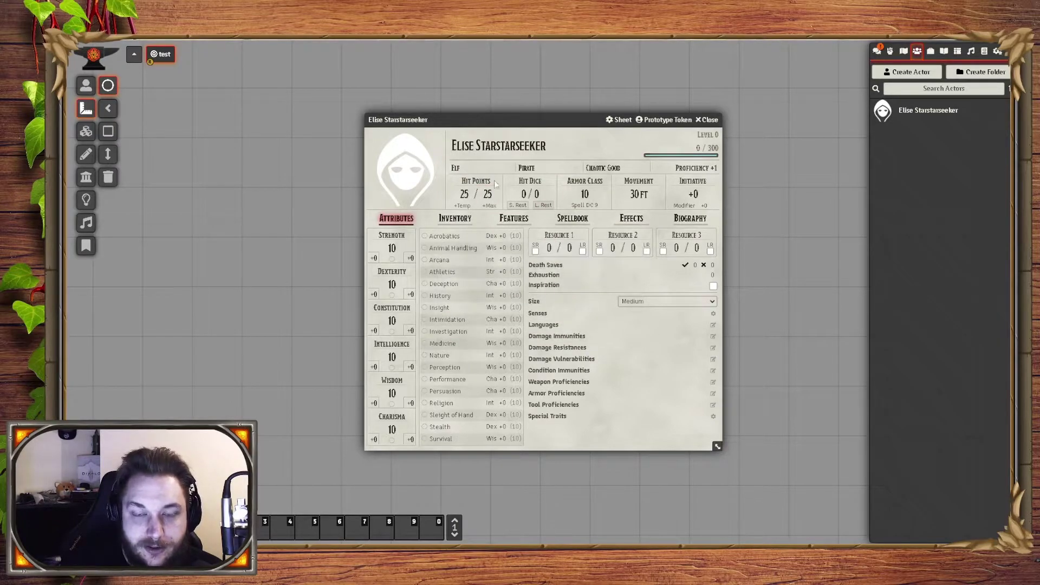
View the character's hit dice adjustment settings and close them without making changes.
{"action": "left_click", "coordinate": [462, 206]}
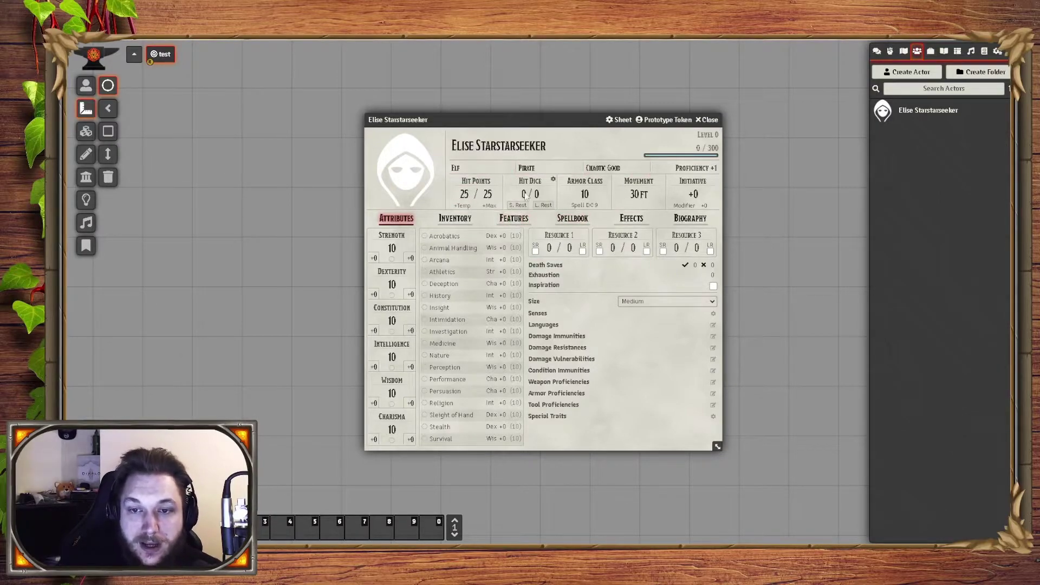
{"action": "left_click", "coordinate": [553, 179]}
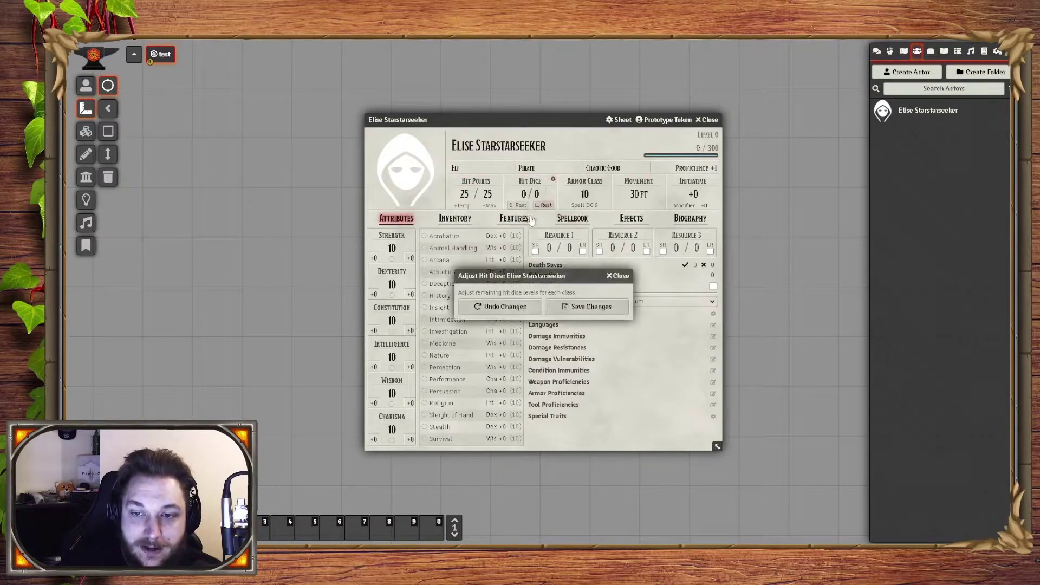
{"action": "left_click", "coordinate": [619, 277]}
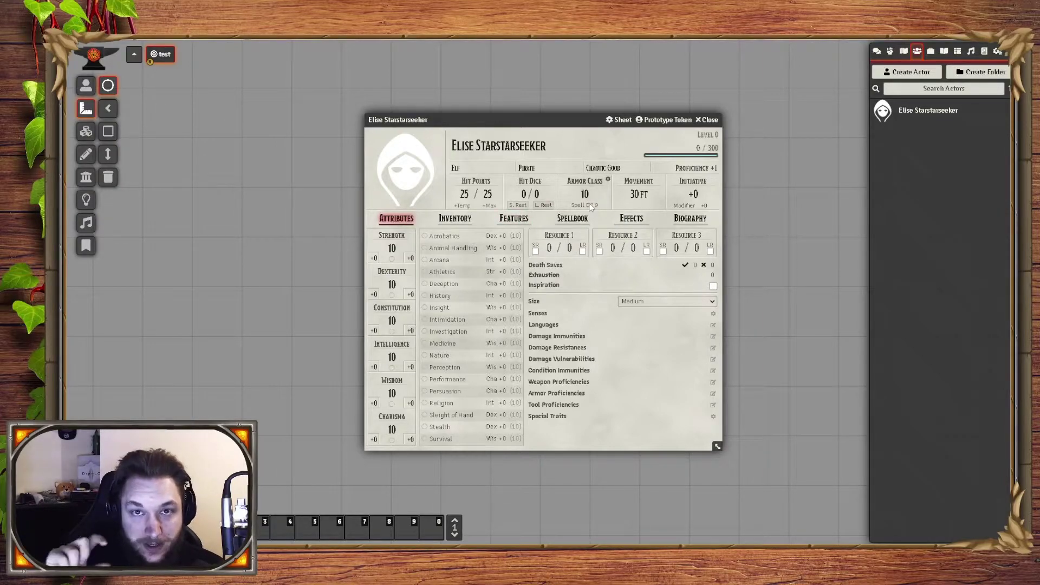
Examine the movement speed configuration, including the fly speed, the available units and the Hover option, and submit it without changes.
{"action": "left_click", "coordinate": [662, 179]}
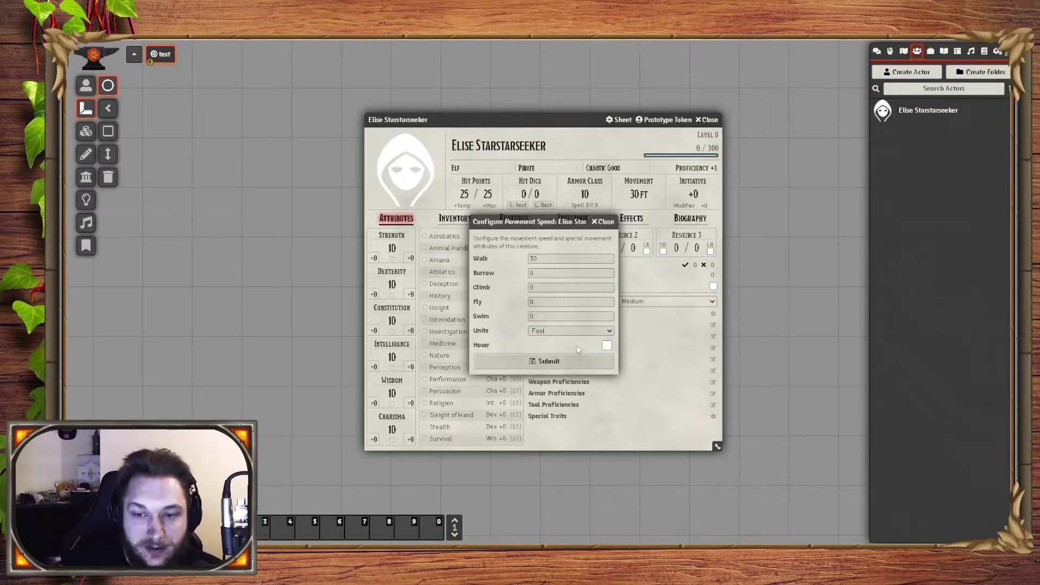
{"action": "left_click", "coordinate": [569, 331]}
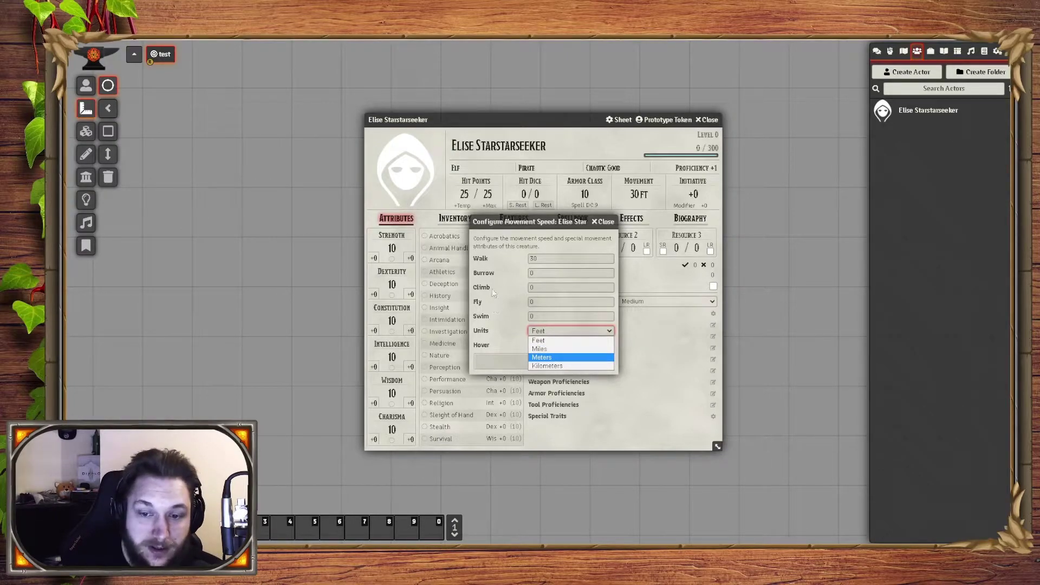
{"action": "left_click", "coordinate": [507, 306]}
{"action": "left_click", "coordinate": [544, 331]}
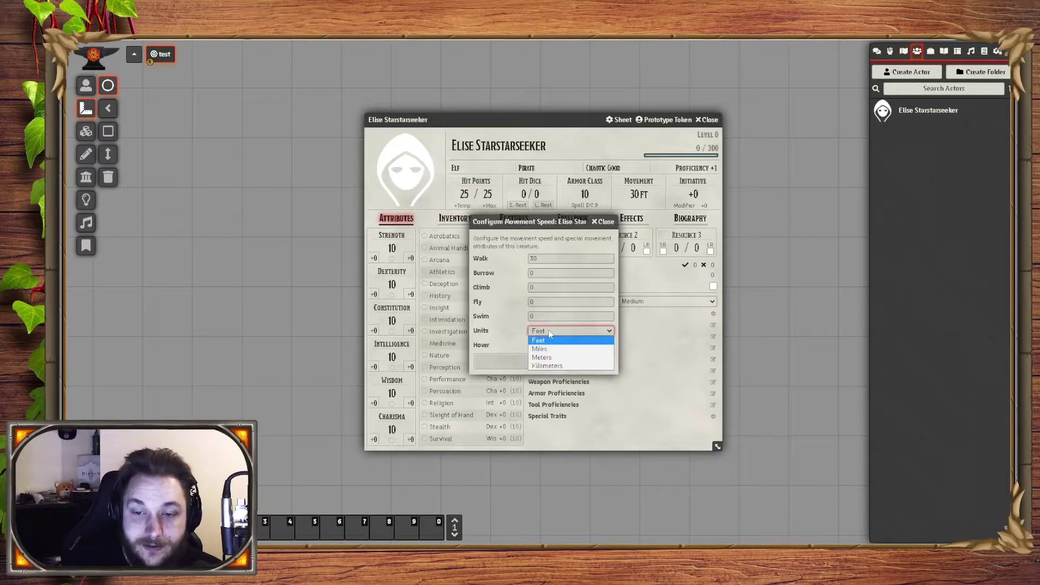
{"action": "left_click", "coordinate": [492, 301]}
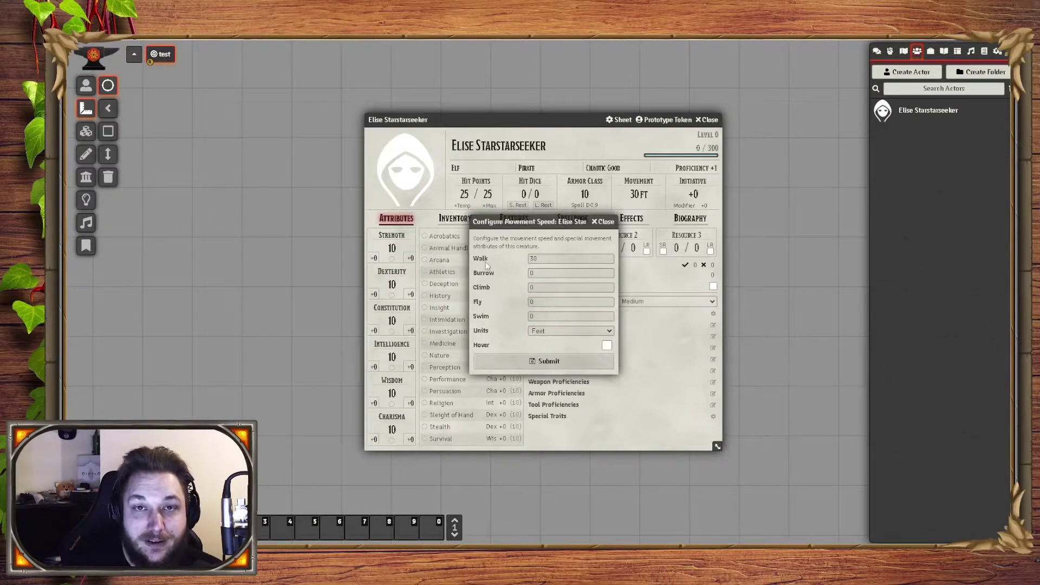
{"action": "left_click", "coordinate": [606, 345]}
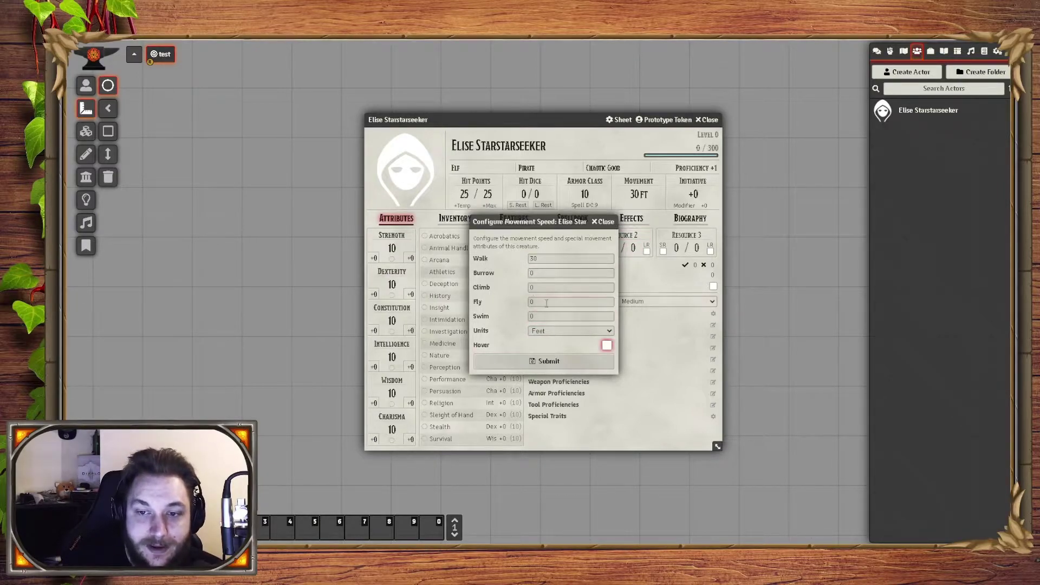
{"action": "left_click", "coordinate": [491, 299]}
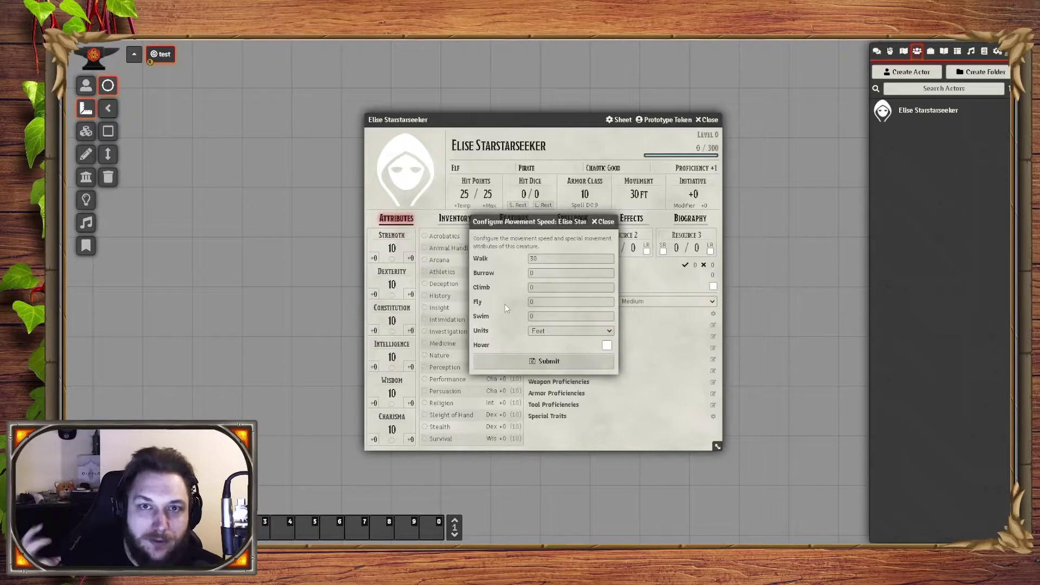
{"action": "left_click", "coordinate": [545, 361]}
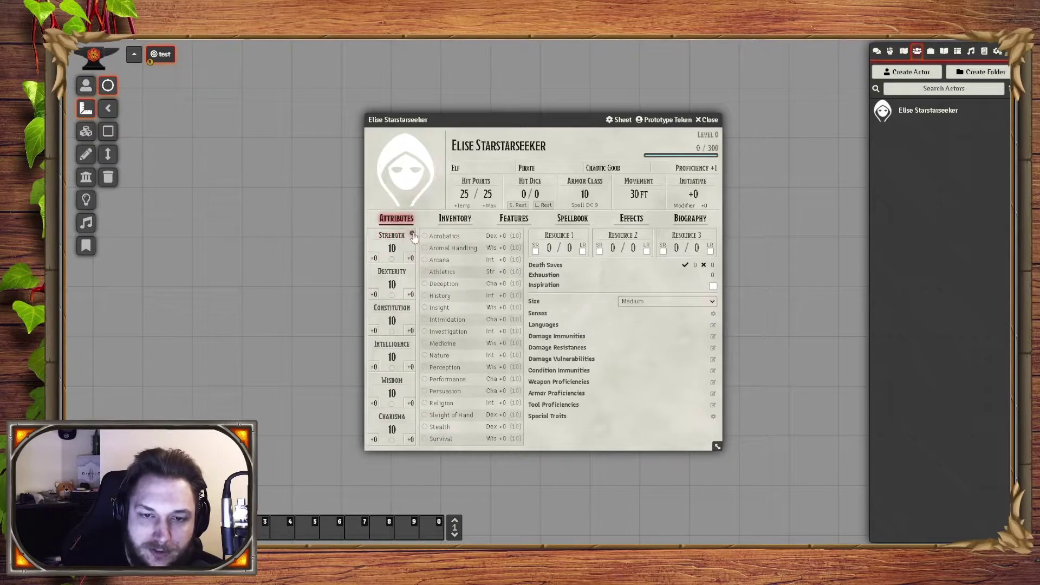
Set the proficiency level for Strength saving throws to Proficient.
{"action": "left_click", "coordinate": [413, 235]}
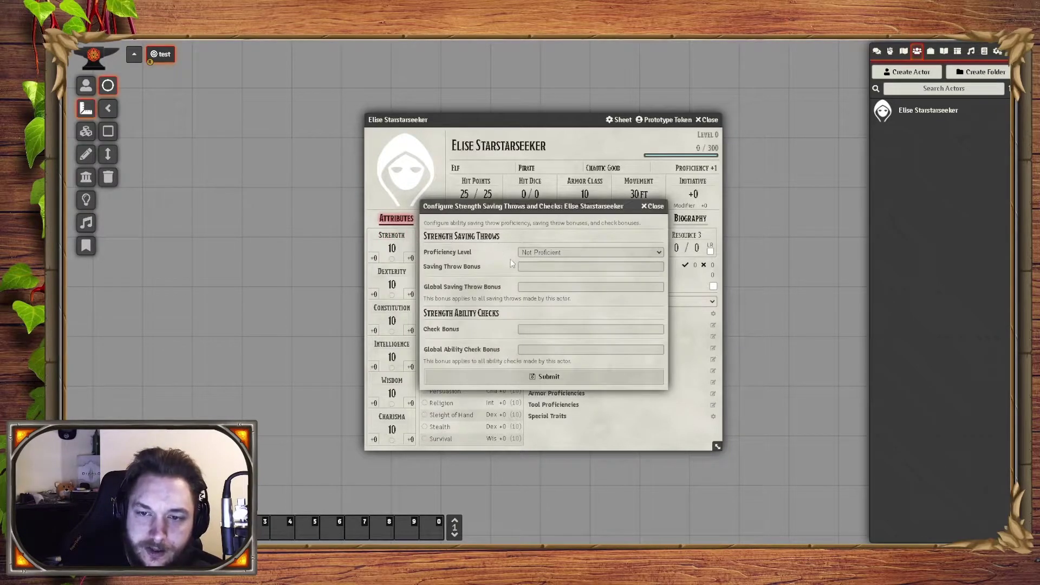
{"action": "left_click", "coordinate": [542, 252]}
{"action": "left_click", "coordinate": [539, 268]}
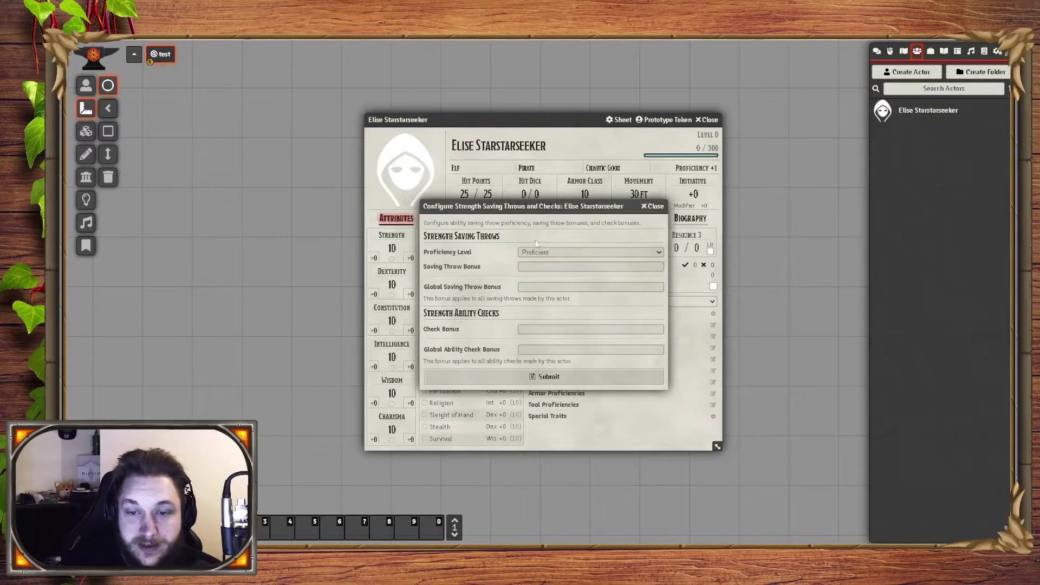
Enter 2 as both the Strength saving throw bonus and the global saving throw bonus, and clear both values again.
{"action": "left_click", "coordinate": [525, 267]}
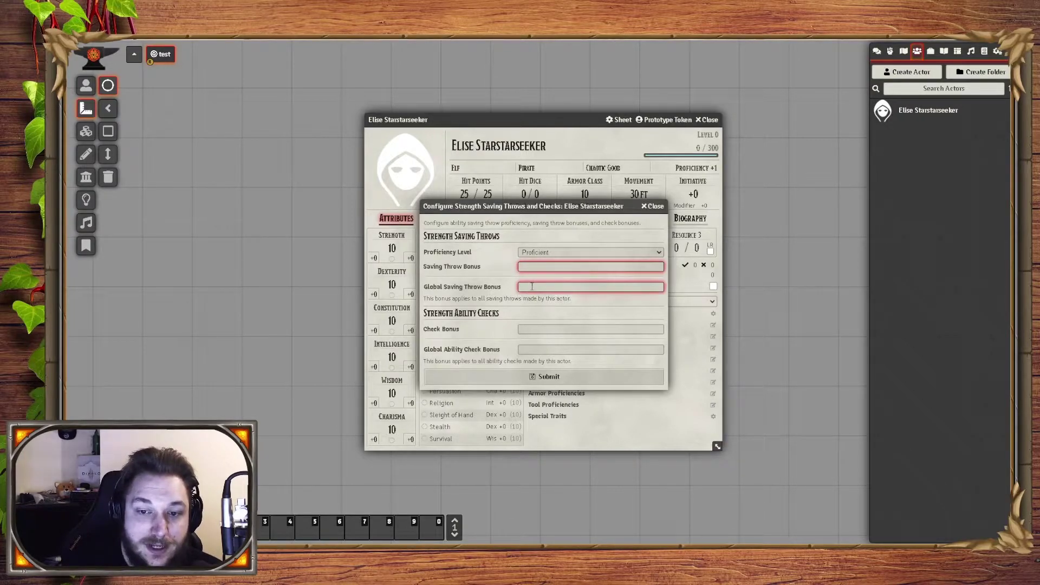
{"action": "left_click_drag", "start_coordinate": [504, 208], "coordinate": [537, 212]}
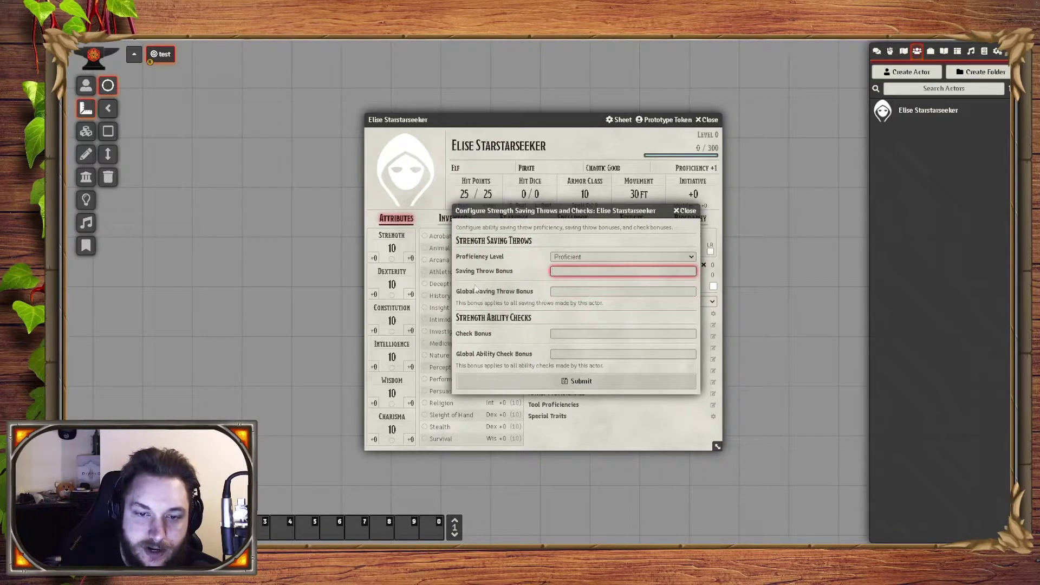
{"action": "left_click", "coordinate": [572, 267]}
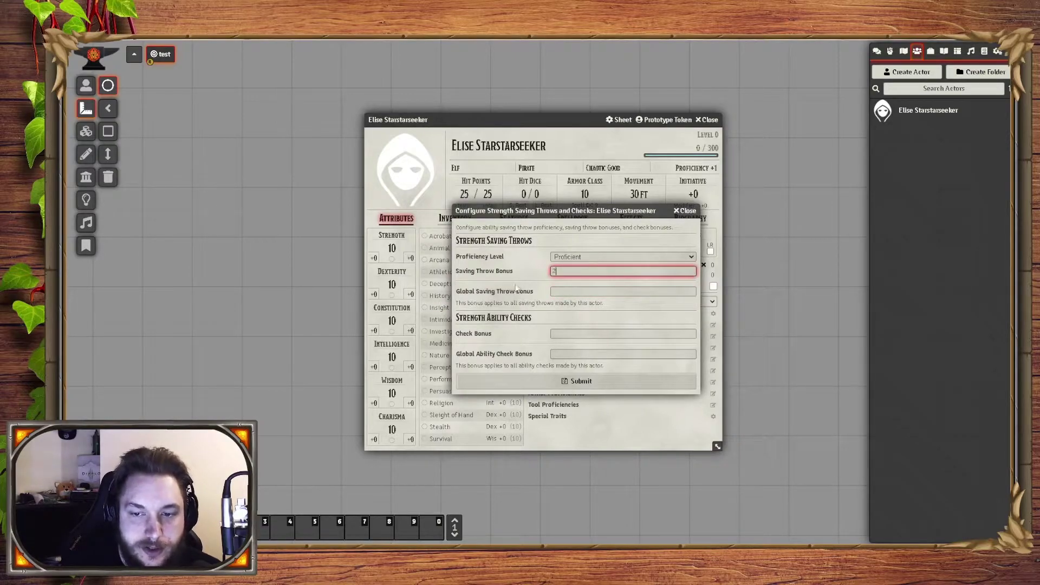
{"action": "left_click", "coordinate": [473, 294]}
{"action": "type", "text": "2"}
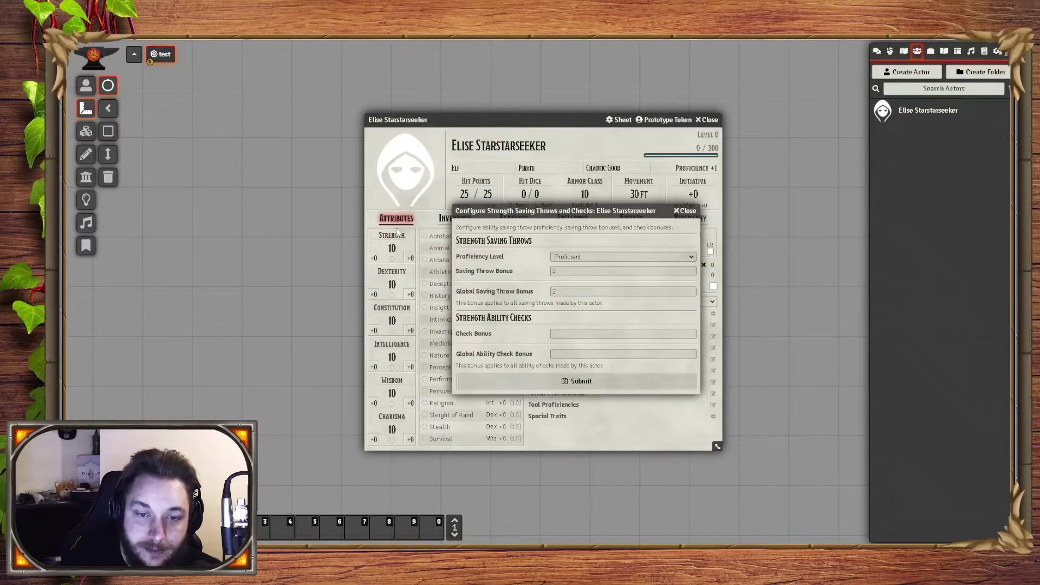
{"action": "left_click", "coordinate": [517, 292]}
{"action": "key", "text": "BackSpace"}
{"action": "left_click", "coordinate": [502, 271]}
{"action": "key", "text": "BackSpace"}
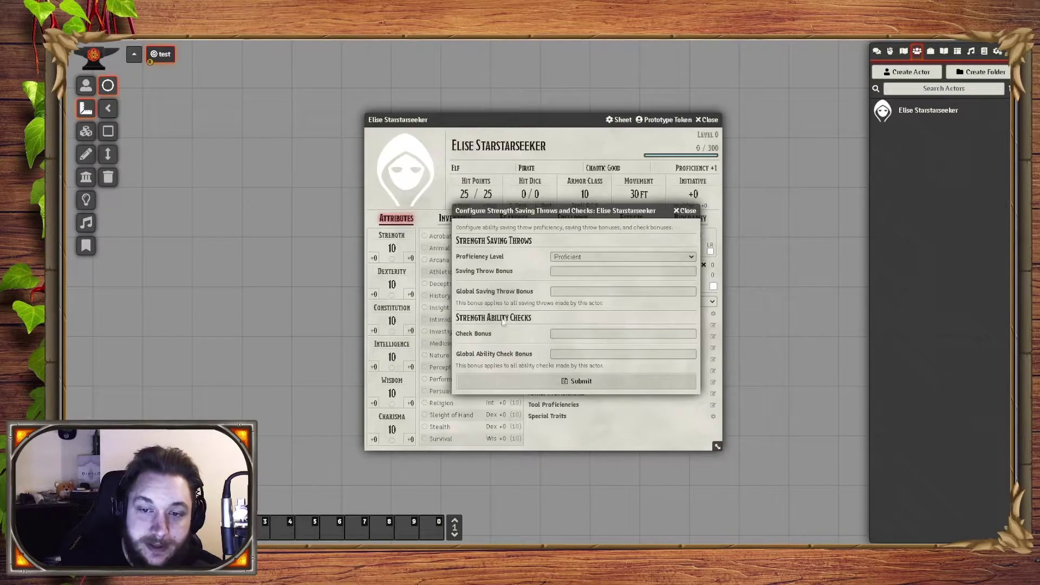
View the roll type choices for a Strength check, dismiss them, and shift the character sheet across the canvas.
{"action": "left_click", "coordinate": [400, 236]}
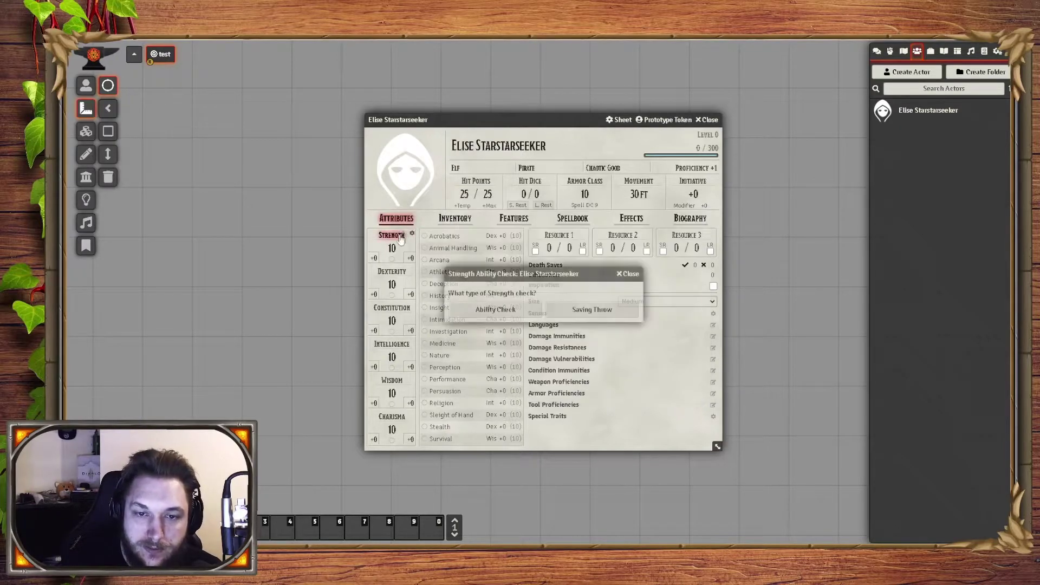
{"action": "left_click", "coordinate": [628, 274]}
{"action": "left_click_drag", "start_coordinate": [600, 125], "coordinate": [544, 125]}
Submit the Strength saving throw and ability check configuration with the Proficient level and all bonus fields empty.
{"action": "left_click_drag", "start_coordinate": [736, 198], "coordinate": [478, 205]}
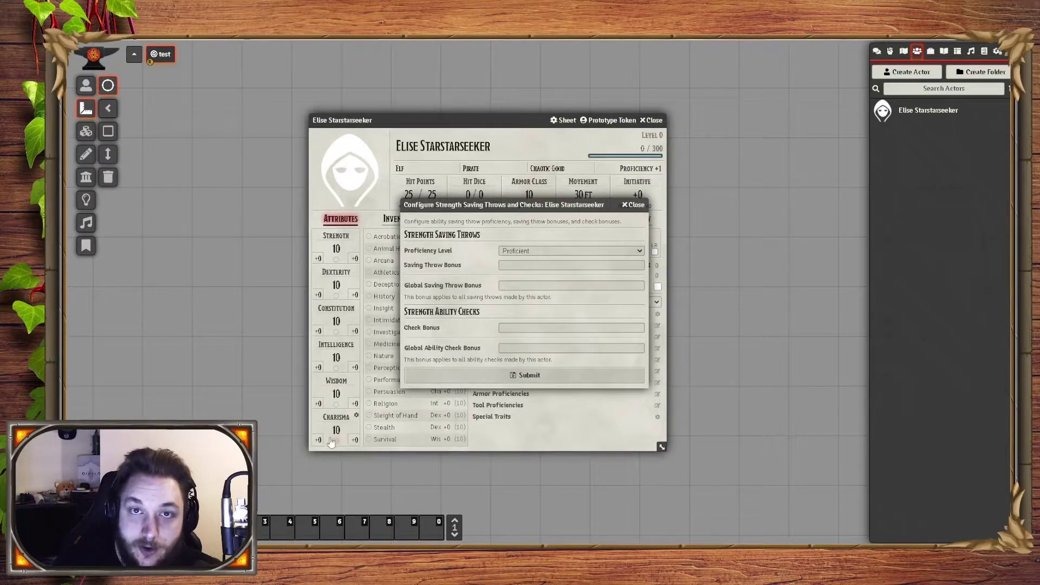
{"action": "left_click", "coordinate": [503, 330]}
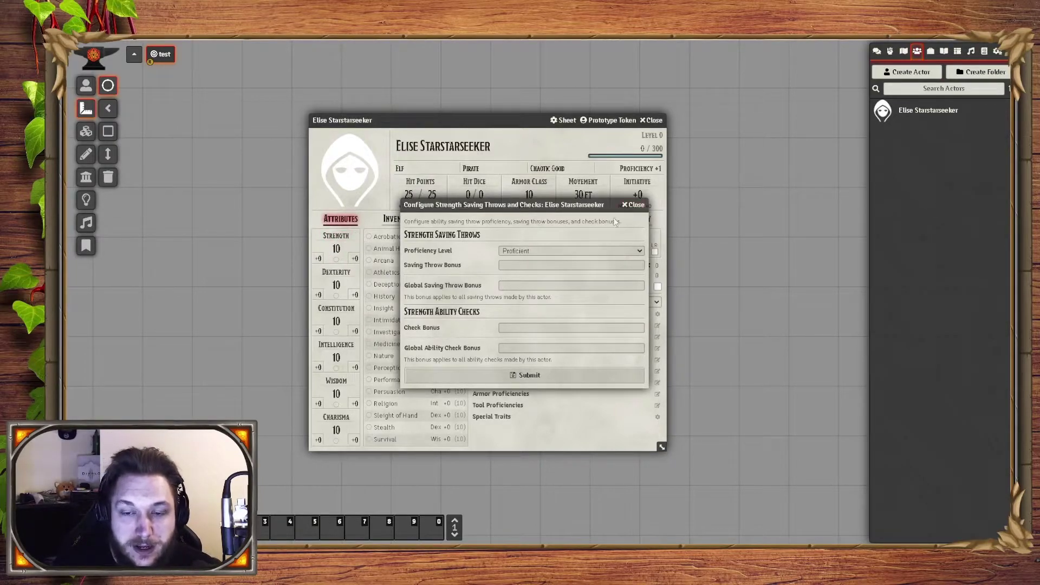
{"action": "left_click", "coordinate": [515, 382]}
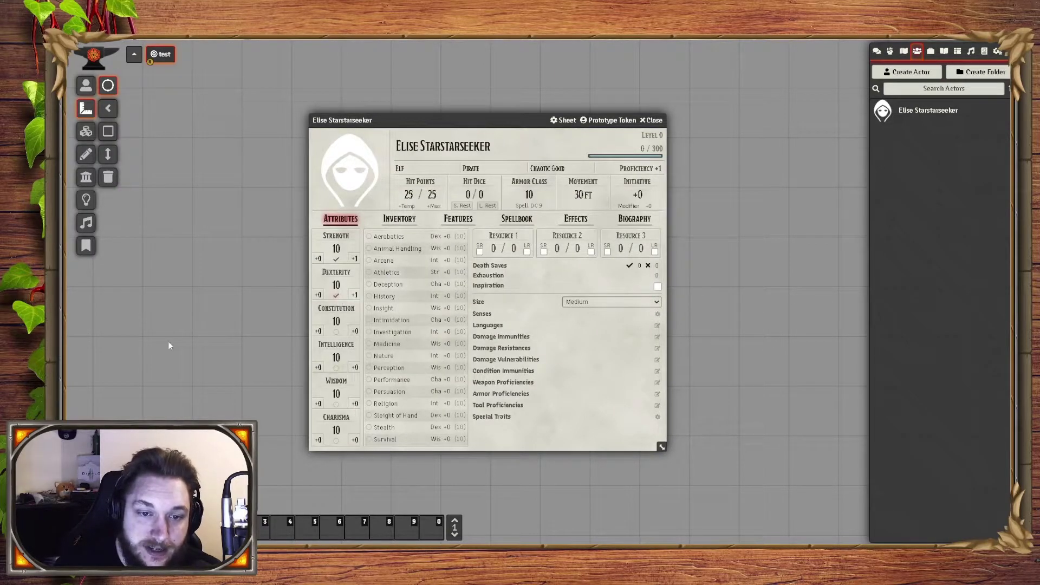
Clear the Strength and Dexterity saving throw proficiencies and mark the Wisdom and Charisma saving throws as proficient.
{"action": "left_click", "coordinate": [336, 331]}
{"action": "left_click", "coordinate": [336, 331]}
{"action": "left_click", "coordinate": [336, 259]}
{"action": "left_click", "coordinate": [336, 404]}
{"action": "left_click", "coordinate": [336, 440]}
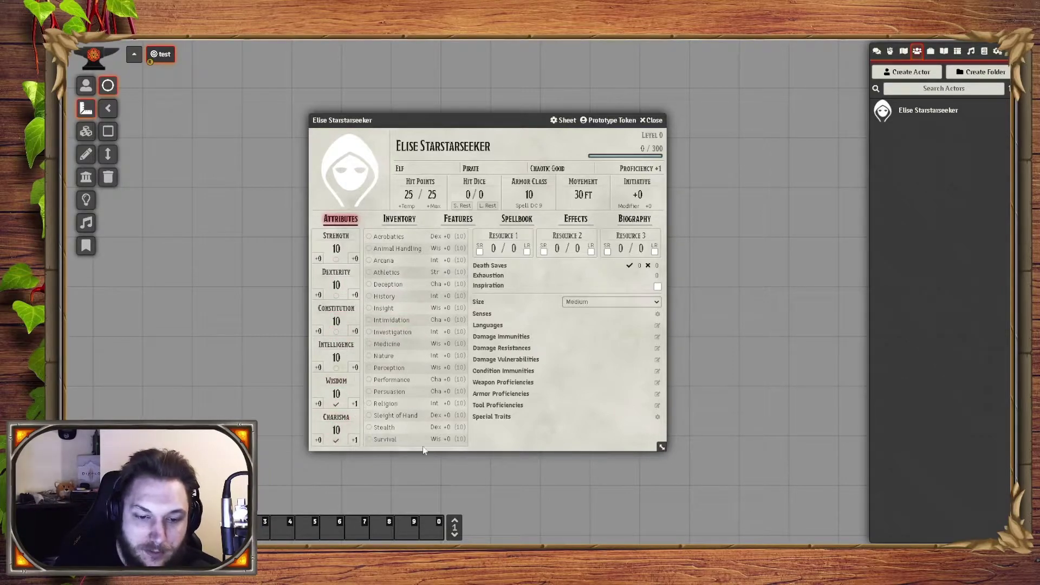
Set the ability scores for Strength to 8, Dexterity to 9 and Constitution to 11.
{"action": "left_click", "coordinate": [336, 249]}
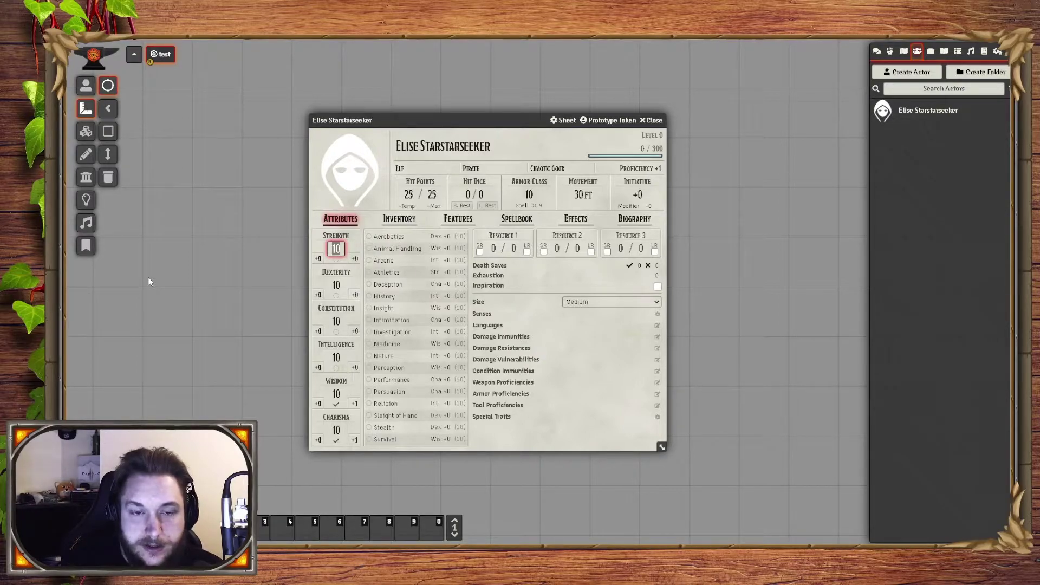
{"action": "type", "text": "8"}
{"action": "key", "text": "Tab"}
{"action": "type", "text": "9"}
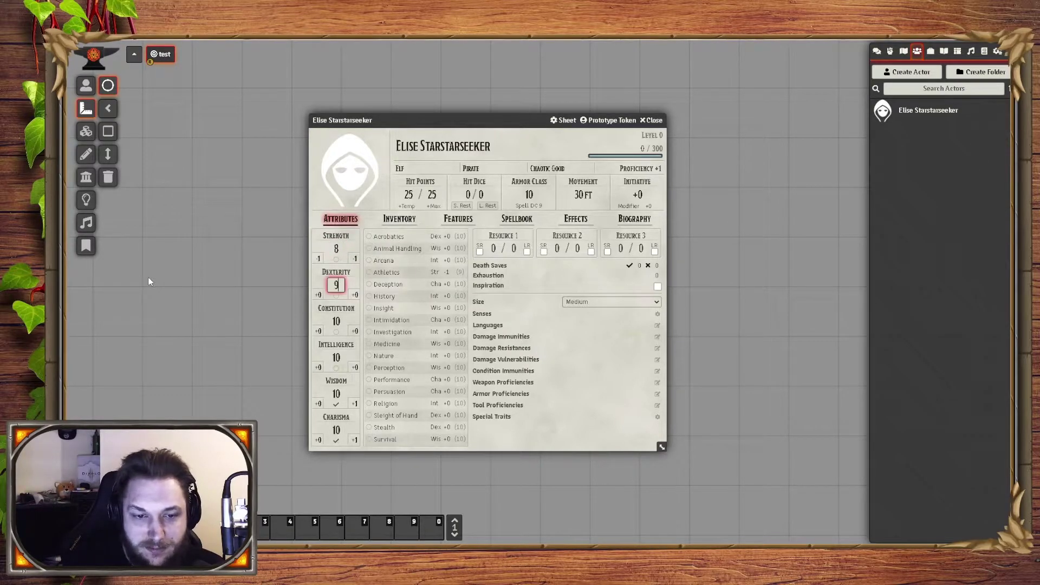
{"action": "key", "text": "Tab"}
{"action": "type", "text": "11"}
{"action": "key", "text": "Tab"}
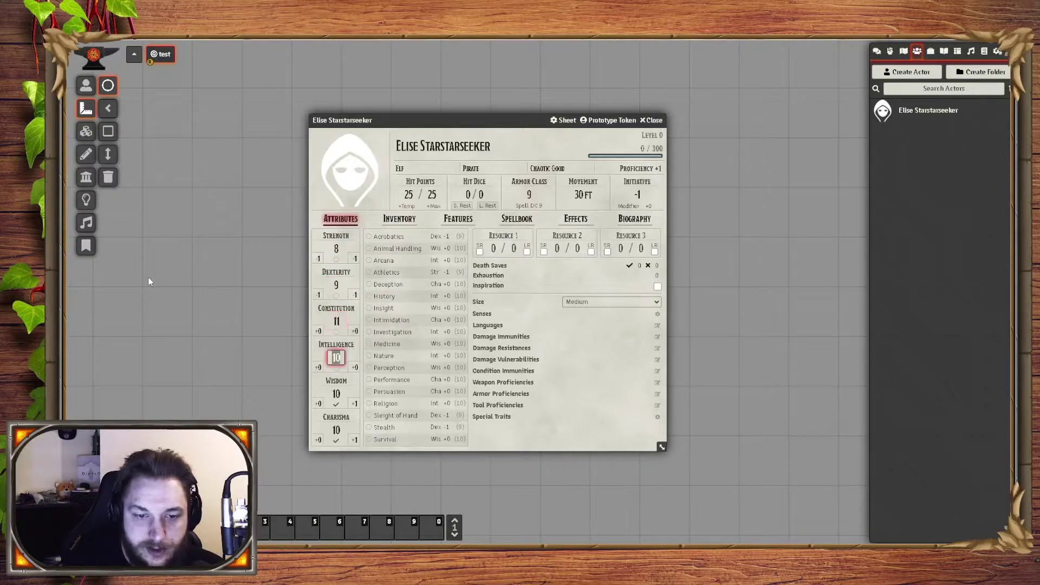
Set the ability scores for Intelligence to 16, Wisdom to 18 and Charisma to 14.
{"action": "type", "text": "16"}
{"action": "key", "text": "Tab"}
{"action": "type", "text": "18"}
{"action": "key", "text": "Tab"}
{"action": "type", "text": "14"}
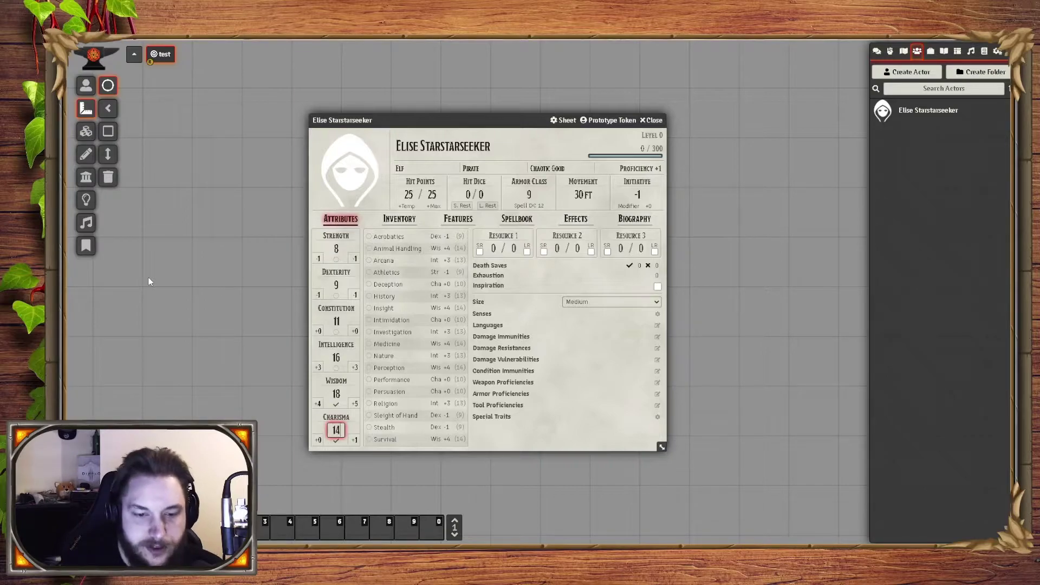
{"action": "key", "text": "Tab"}
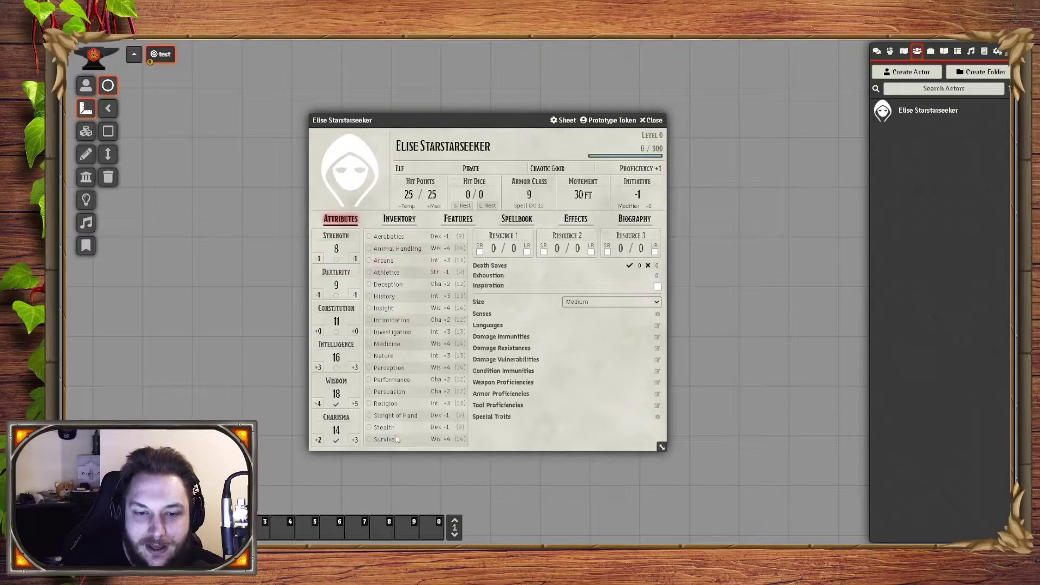
Mark the Arcana skill as proficient and give the Religion skill Expertise.
{"action": "left_click", "coordinate": [369, 261]}
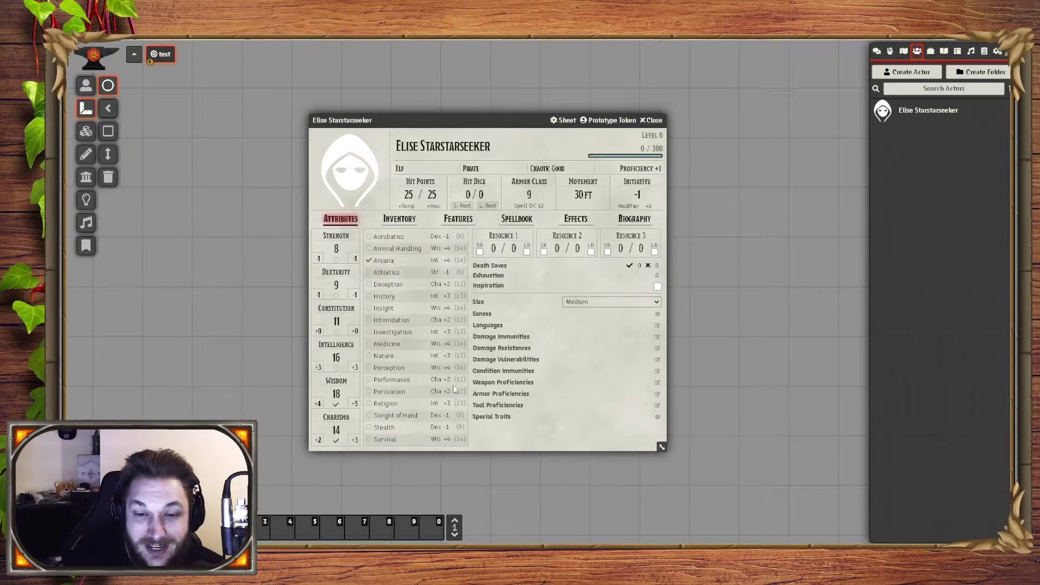
{"action": "right_click", "coordinate": [369, 261]}
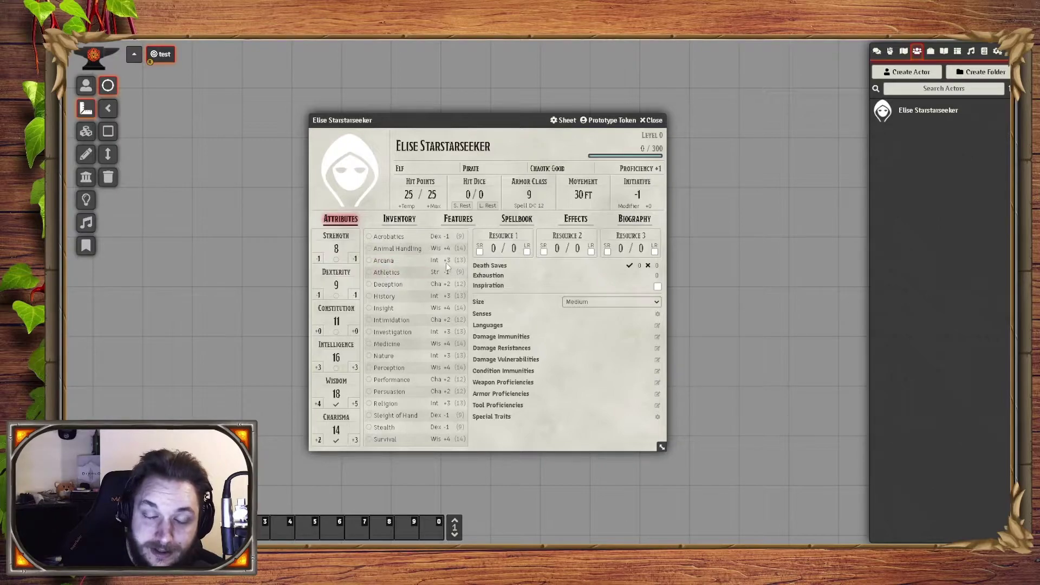
{"action": "left_click", "coordinate": [369, 260]}
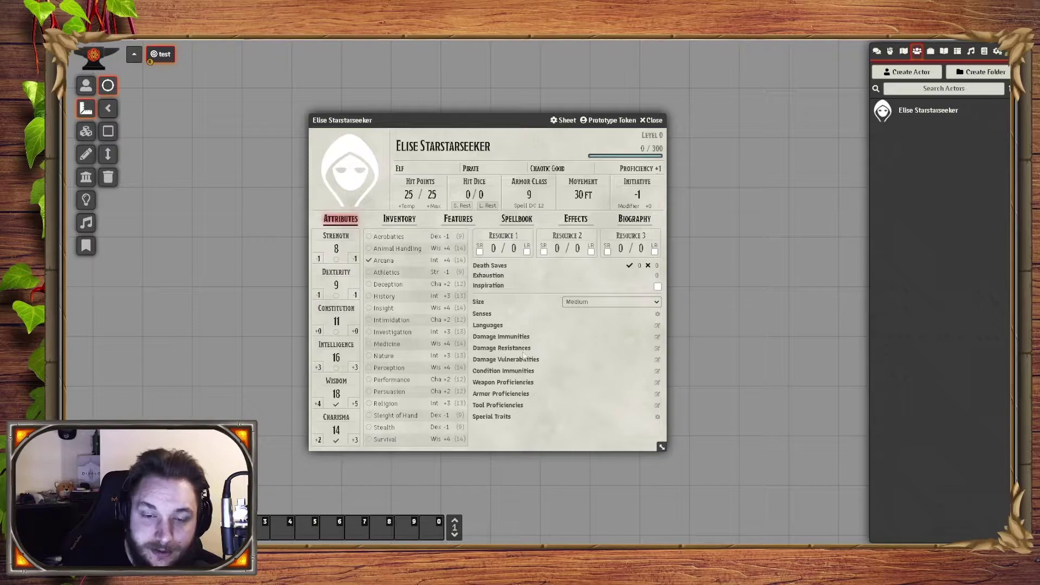
{"action": "left_click", "coordinate": [368, 403]}
{"action": "left_click", "coordinate": [368, 404]}
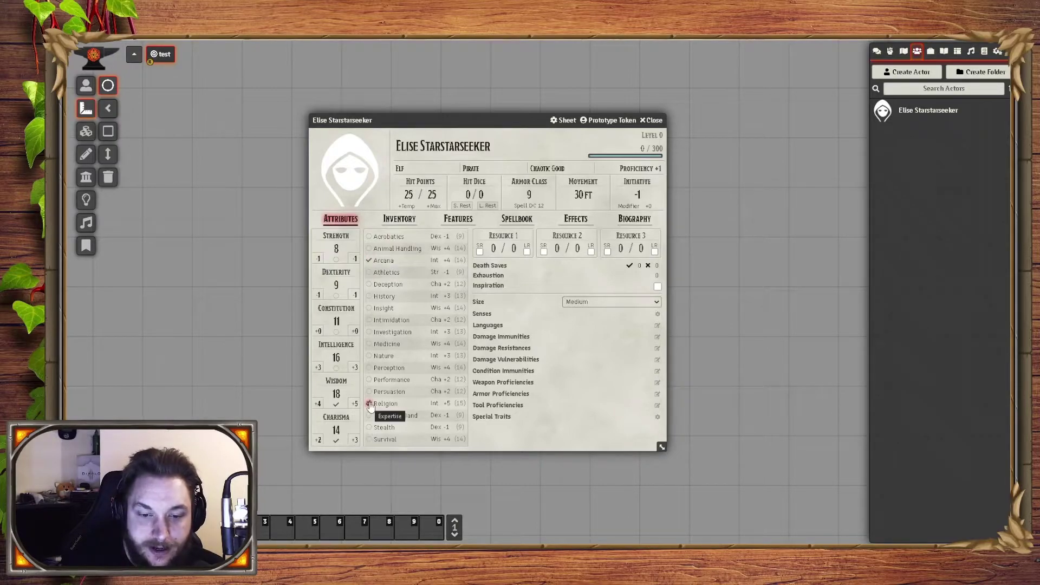
{"action": "left_click", "coordinate": [369, 308]}
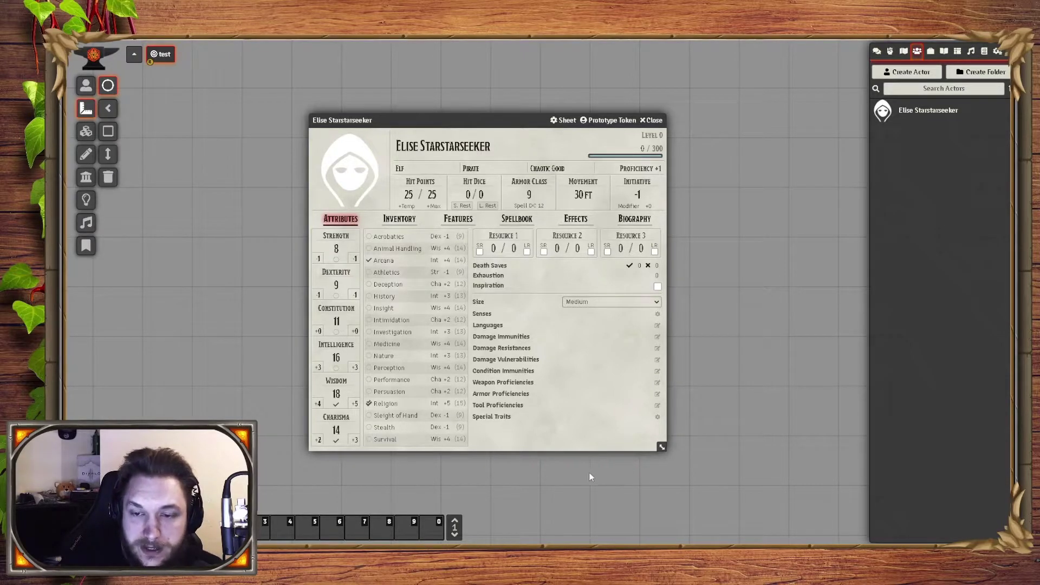
Name the first resource Smite and set its maximum to 2.
{"action": "left_click", "coordinate": [502, 234]}
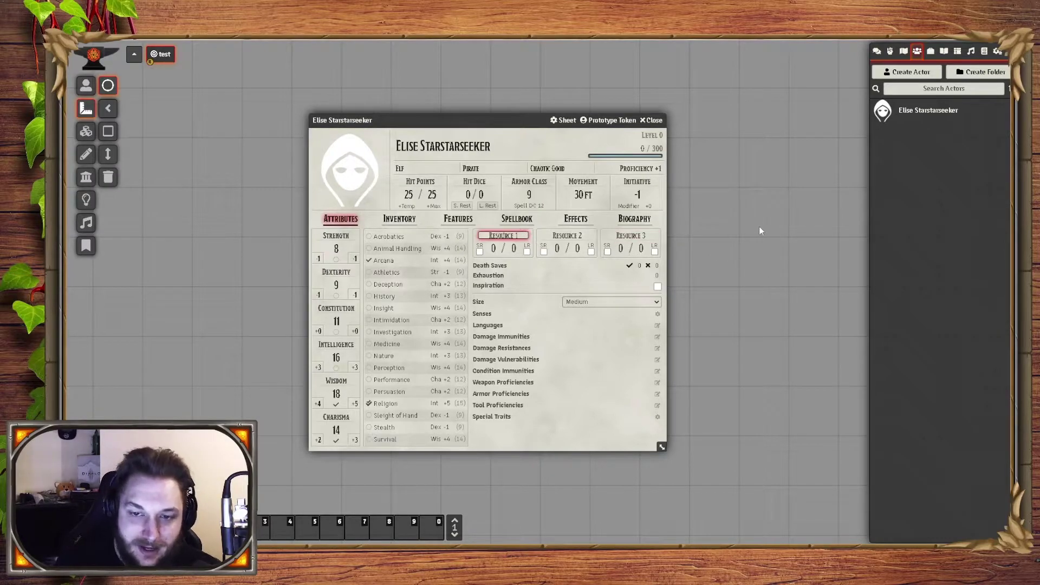
{"action": "type", "text": "Smite"}
{"action": "key", "text": "Return"}
{"action": "left_click", "coordinate": [514, 248]}
{"action": "type", "text": "2"}
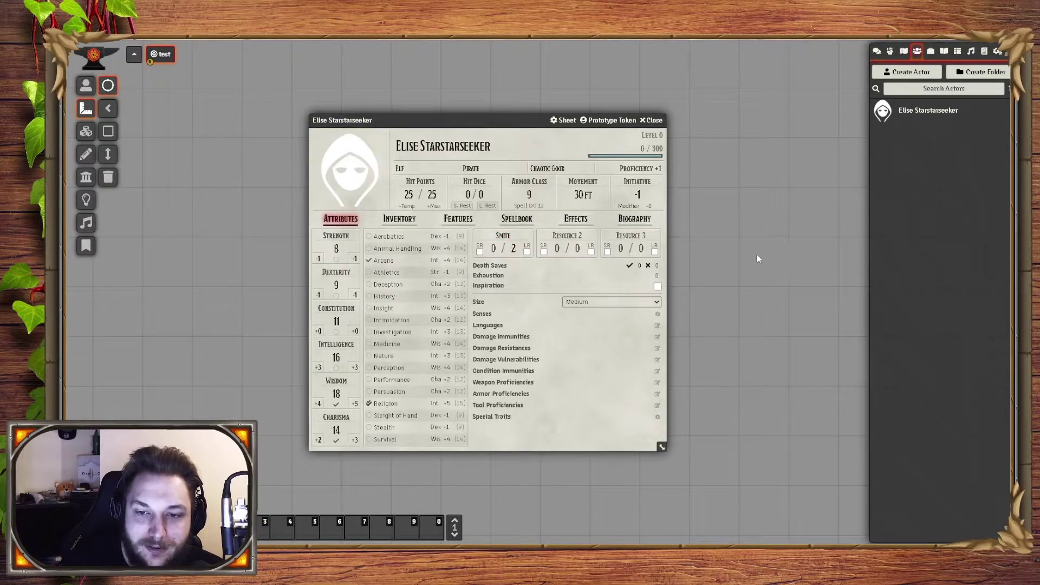
Set the current Smite uses to 2 and spend them by lowering the value to 1 and 0.
{"action": "left_click", "coordinate": [493, 248]}
{"action": "type", "text": "2"}
{"action": "key", "text": "Return"}
{"action": "left_click", "coordinate": [492, 248]}
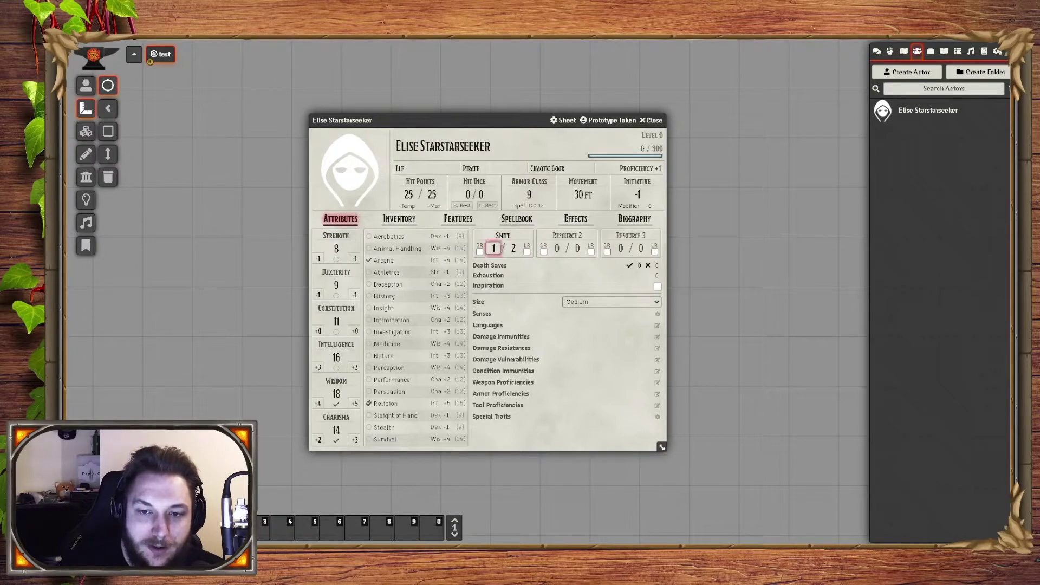
{"action": "key", "text": "BackSpace"}
{"action": "type", "text": "0"}
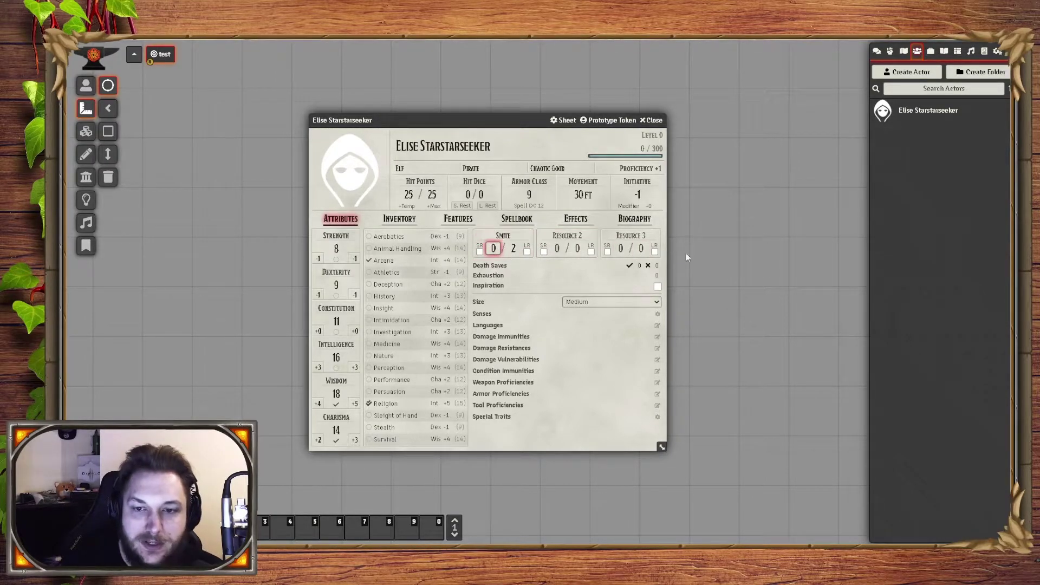
{"action": "key", "text": "Return"}
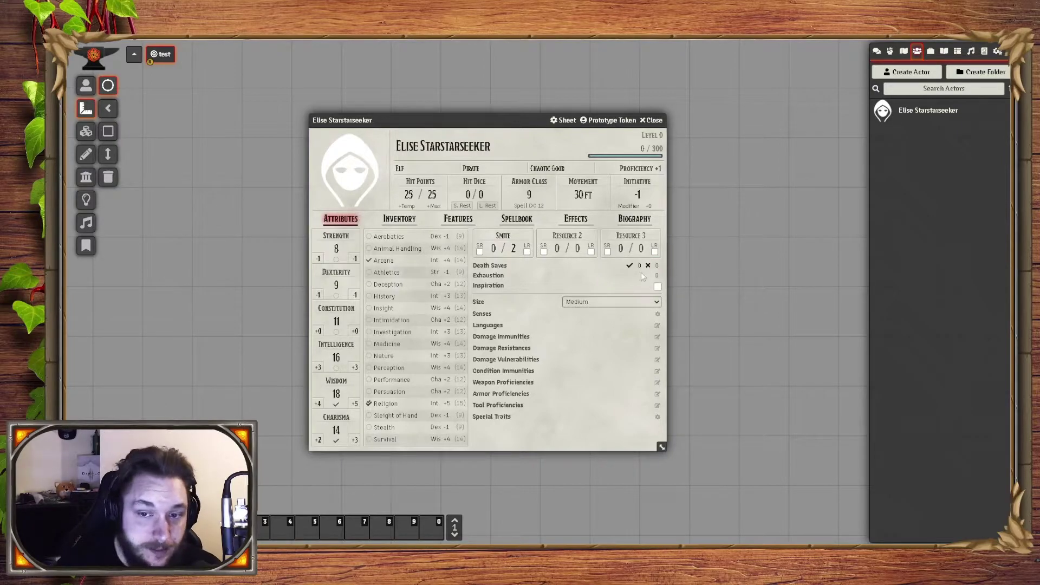
Enable long rest and short rest recovery for the Smite resource and take a short rest.
{"action": "left_click", "coordinate": [526, 251]}
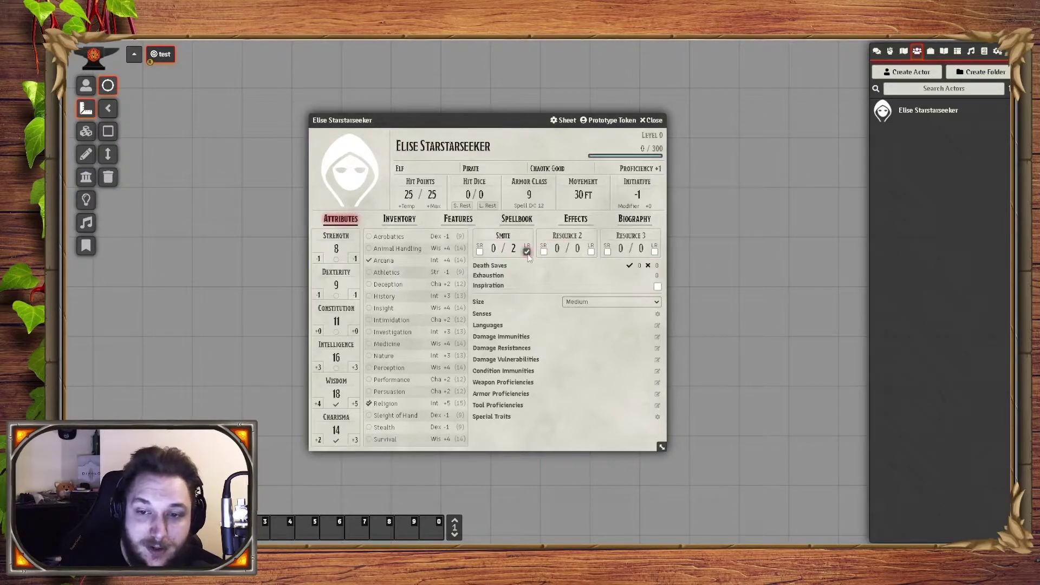
{"action": "left_click", "coordinate": [479, 251]}
{"action": "left_click", "coordinate": [461, 206]}
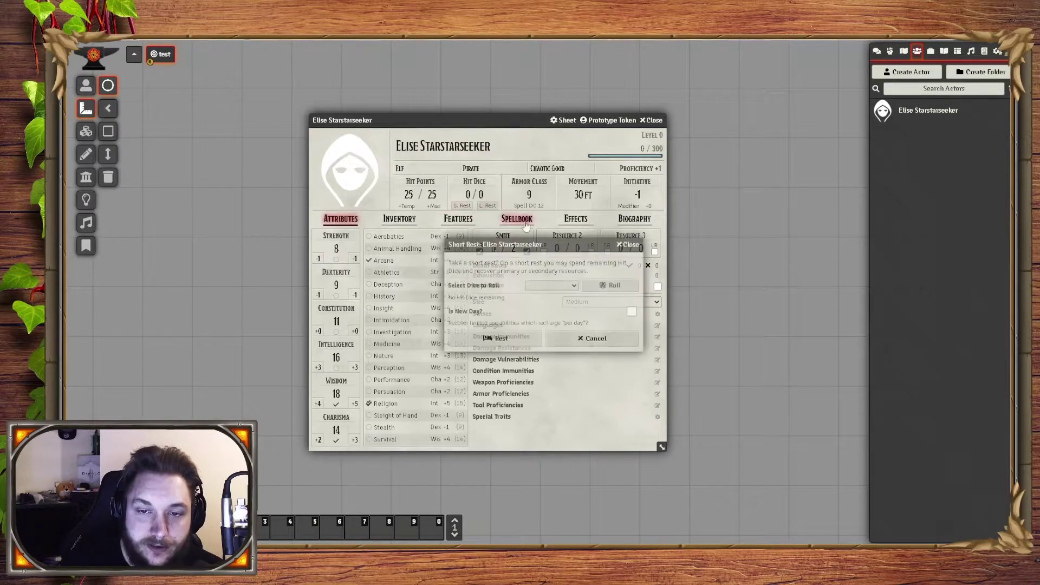
{"action": "left_click", "coordinate": [508, 338]}
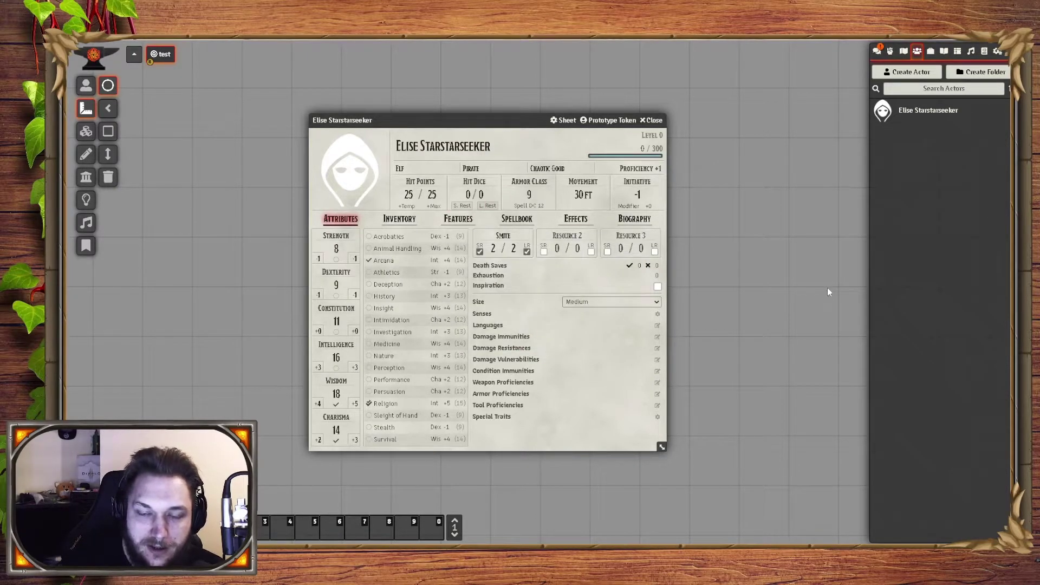
Disable short rest recovery for Smite, set its current uses to 0, and take a long rest as a new day.
{"action": "left_click", "coordinate": [479, 251]}
{"action": "double_click", "coordinate": [492, 248]}
{"action": "type", "text": "0"}
{"action": "key", "text": "Return"}
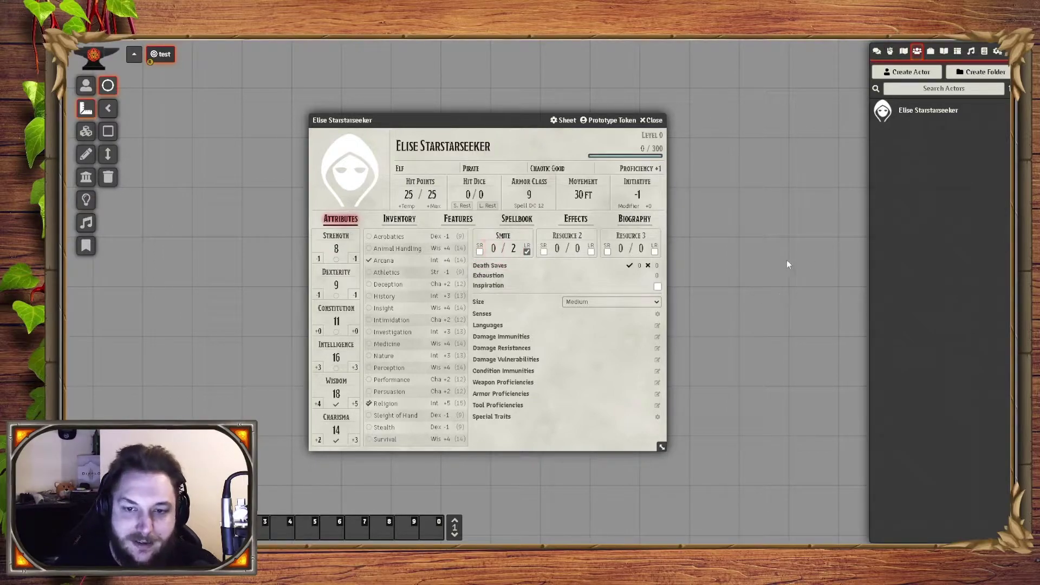
{"action": "left_click", "coordinate": [487, 206]}
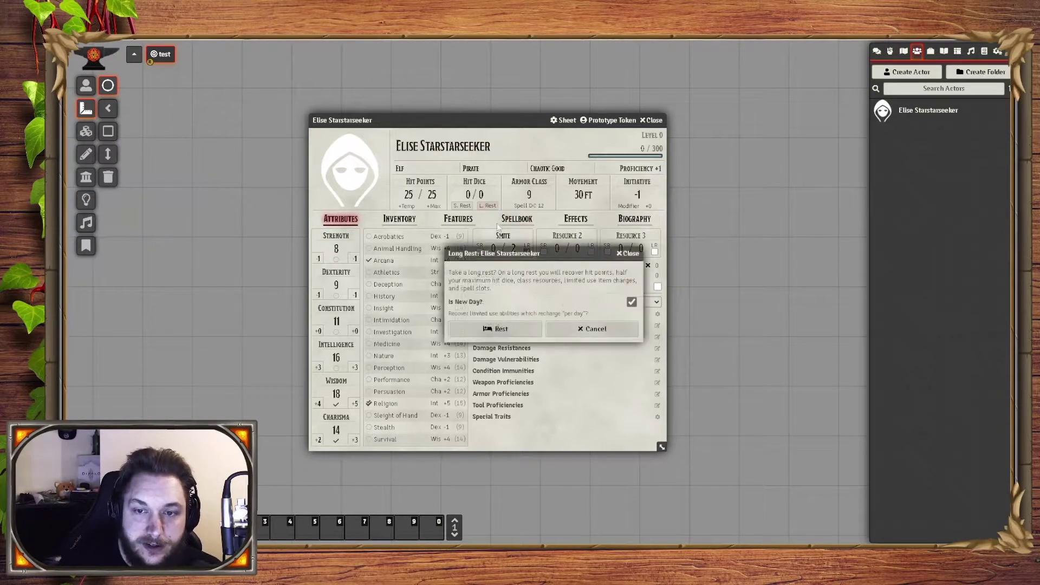
{"action": "left_click", "coordinate": [506, 325]}
Set the current Smite uses to 0 and take a short rest followed by a long rest.
{"action": "left_click", "coordinate": [494, 248]}
{"action": "type", "text": "0"}
{"action": "key", "text": "Return"}
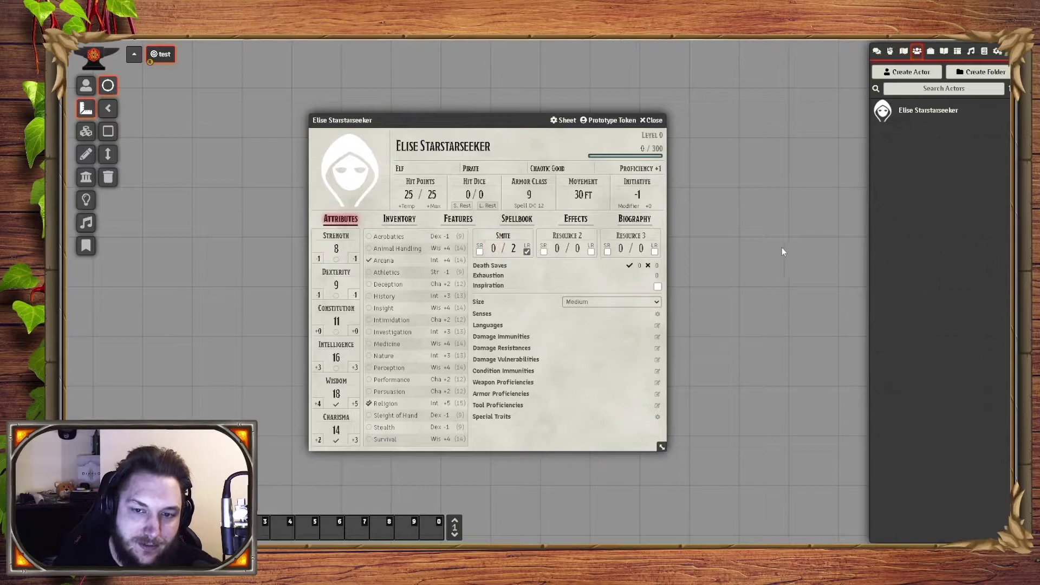
{"action": "left_click", "coordinate": [465, 210]}
{"action": "left_click", "coordinate": [494, 338]}
{"action": "left_click", "coordinate": [487, 205]}
{"action": "left_click", "coordinate": [494, 339]}
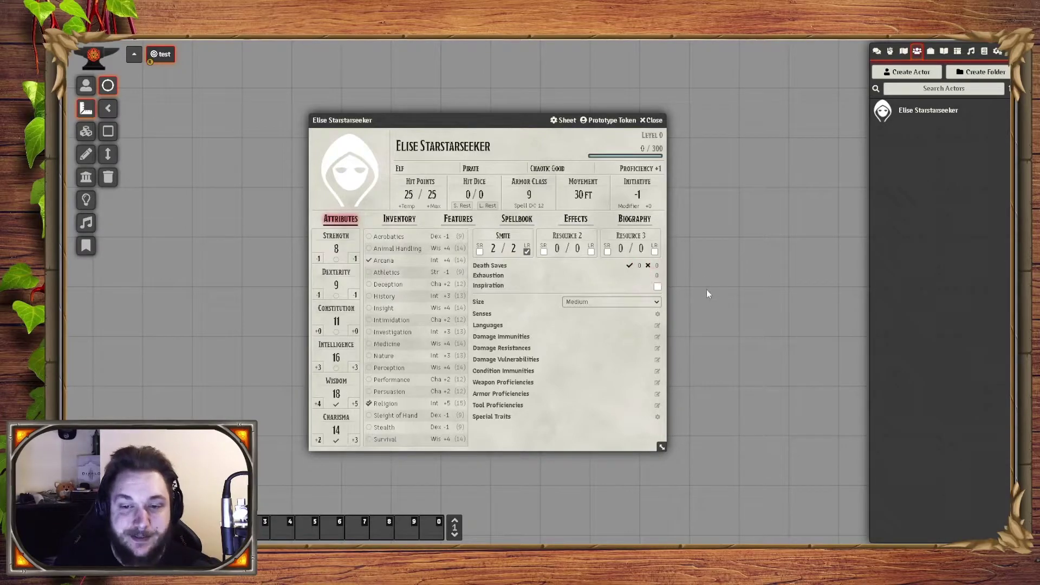
Try an Exhaustion level of 2, and switch Inspiration on and off again.
{"action": "left_click", "coordinate": [656, 275]}
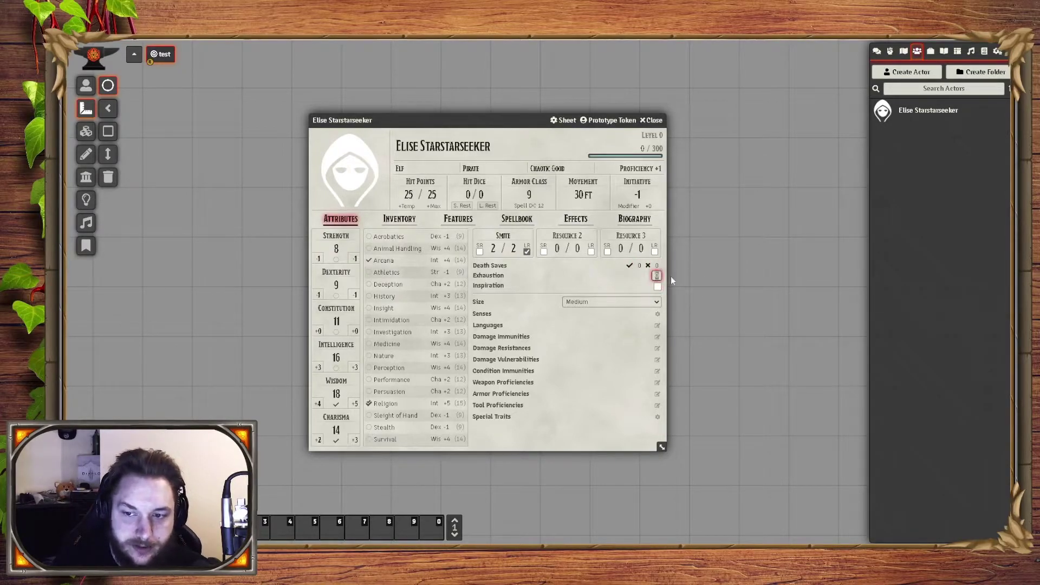
{"action": "type", "text": "2"}
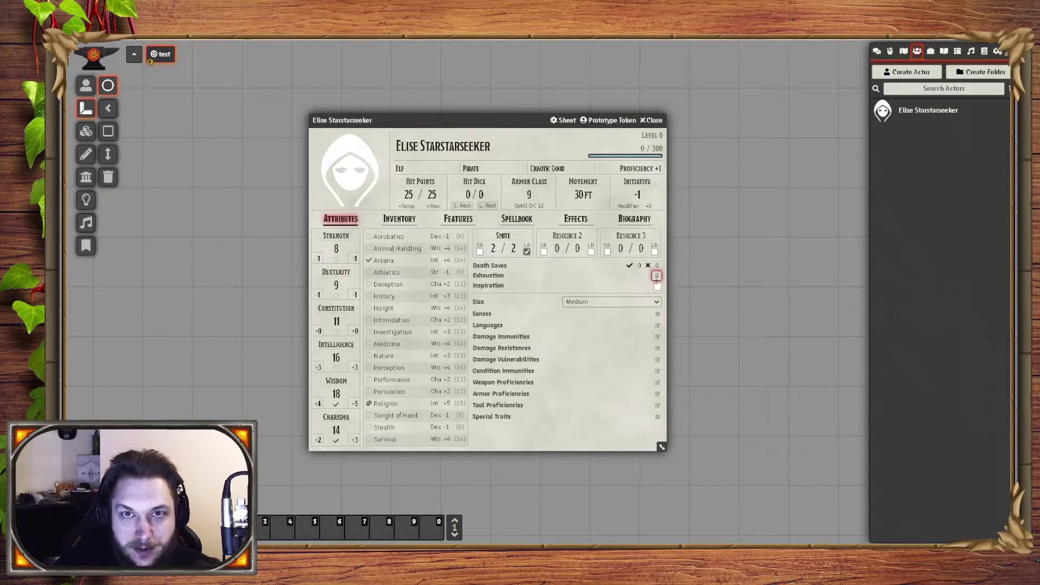
{"action": "left_click", "coordinate": [657, 286]}
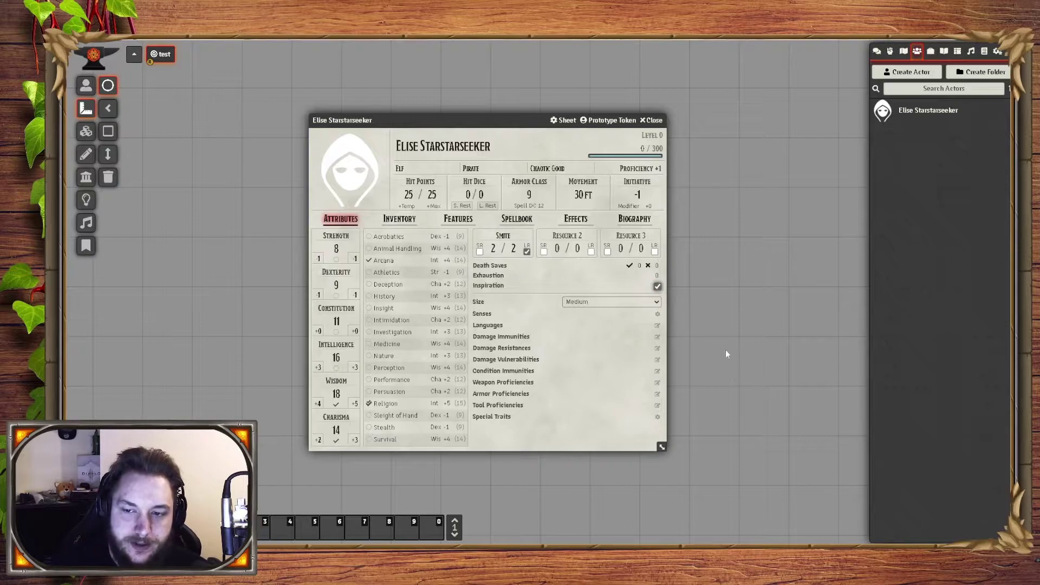
{"action": "left_click", "coordinate": [657, 287]}
View the available character sizes and keep Medium.
{"action": "left_click", "coordinate": [607, 303]}
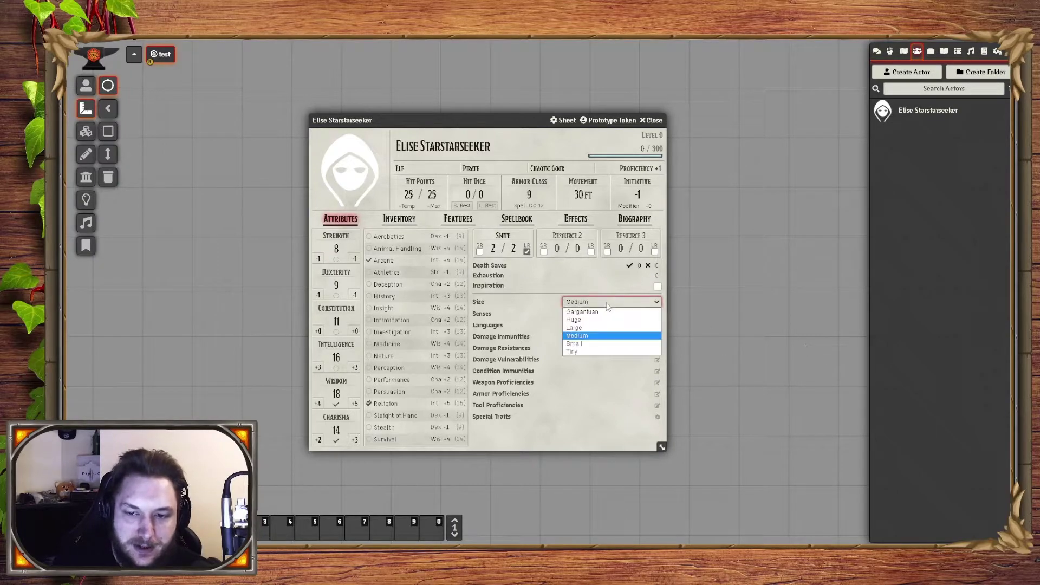
{"action": "left_click", "coordinate": [613, 337]}
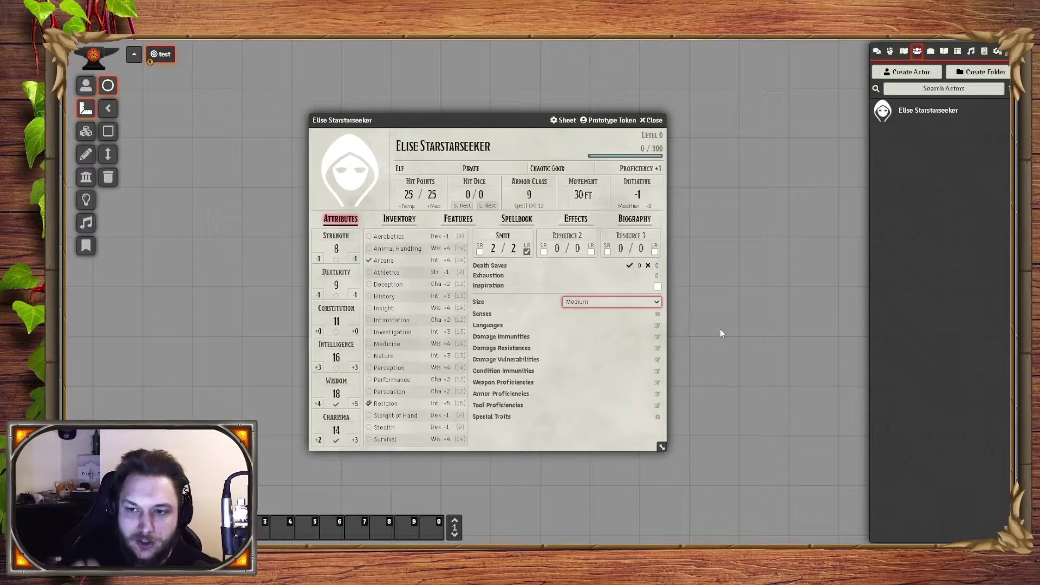
Add "passive perception" as a special sense in the senses configuration, keeping the units in Feet, and save it.
{"action": "left_click", "coordinate": [658, 314]}
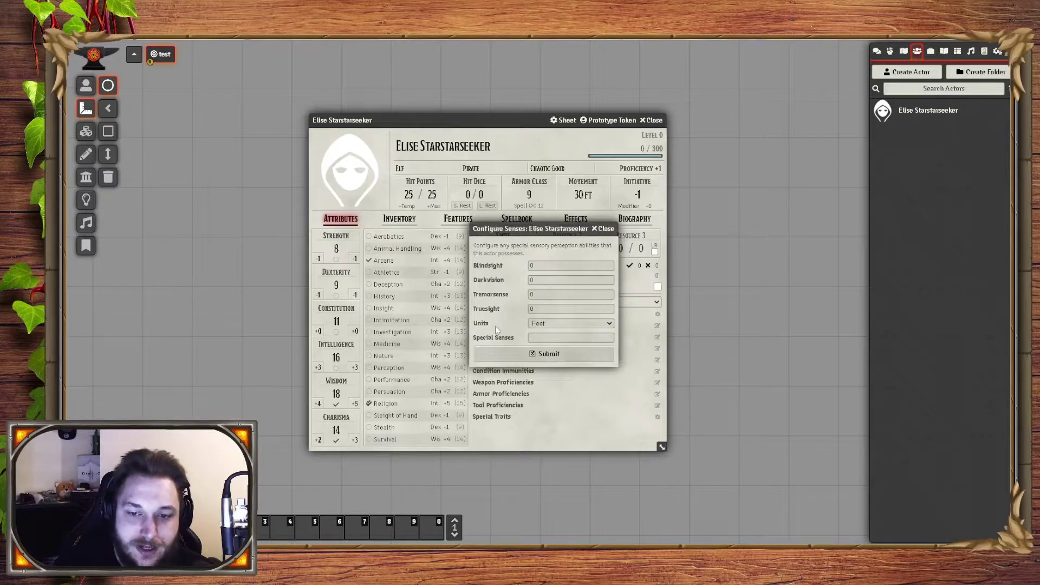
{"action": "left_click", "coordinate": [542, 324]}
{"action": "left_click", "coordinate": [568, 331]}
{"action": "key", "text": "Tab"}
{"action": "type", "text": "passive p"}
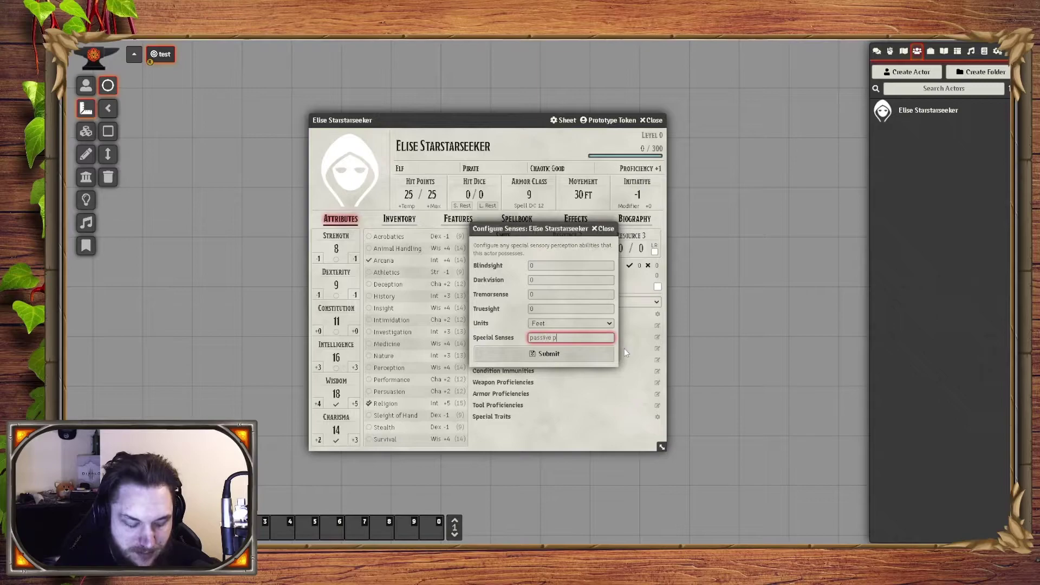
{"action": "type", "text": "erception"}
{"action": "key", "text": "Return"}
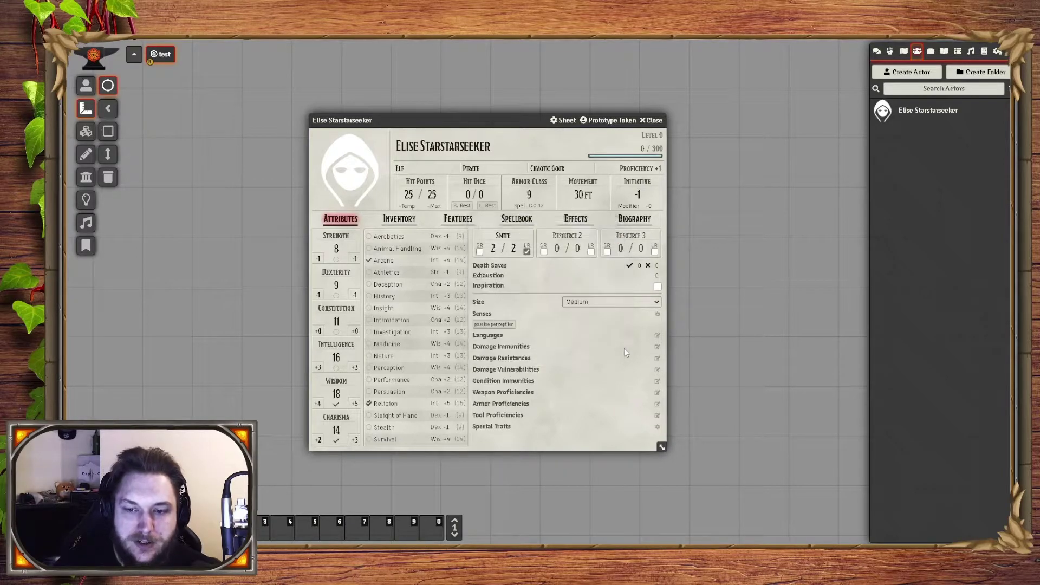
Set Blindsight to 30 ft in the senses configuration and save it.
{"action": "left_click", "coordinate": [657, 315]}
{"action": "left_click", "coordinate": [536, 266]}
{"action": "type", "text": "30"}
{"action": "left_click", "coordinate": [525, 353]}
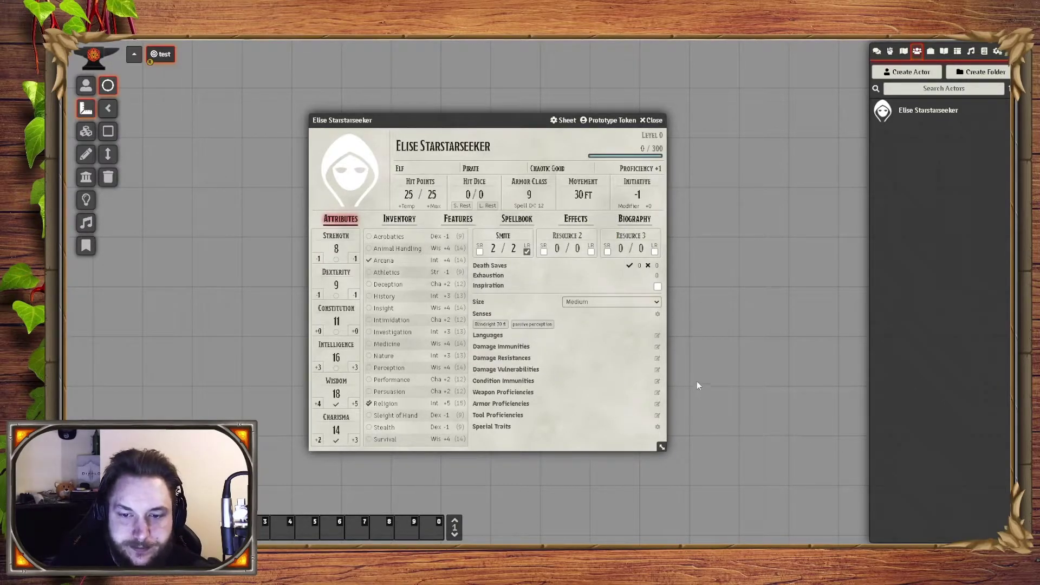
Add Common and Elvish to the character's languages, plus "Sign Language" as a special language, and save them.
{"action": "left_click", "coordinate": [656, 337]}
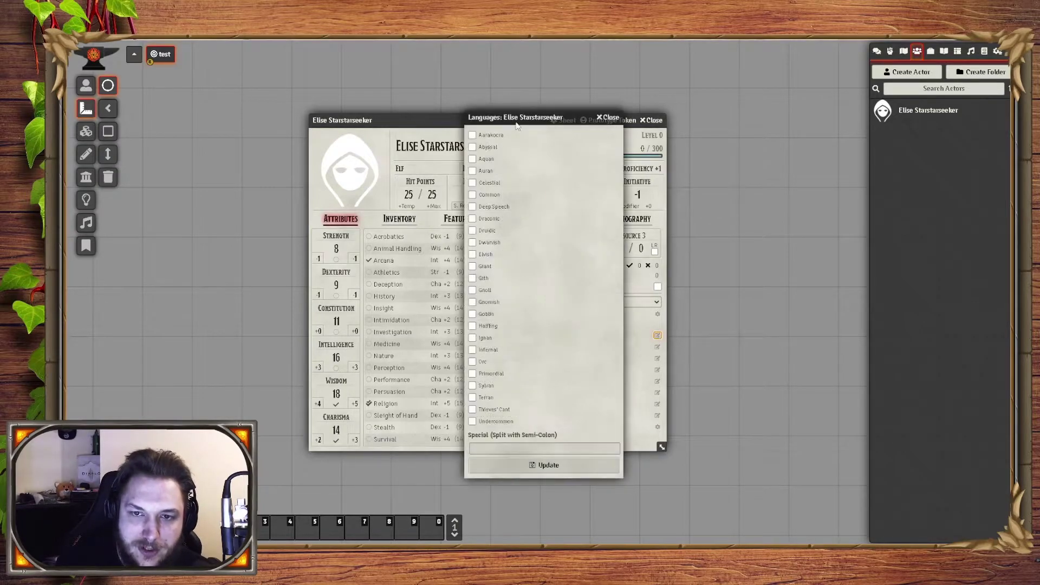
{"action": "left_click", "coordinate": [497, 448]}
{"action": "type", "text": "Sign Language"}
{"action": "left_click", "coordinate": [472, 254]}
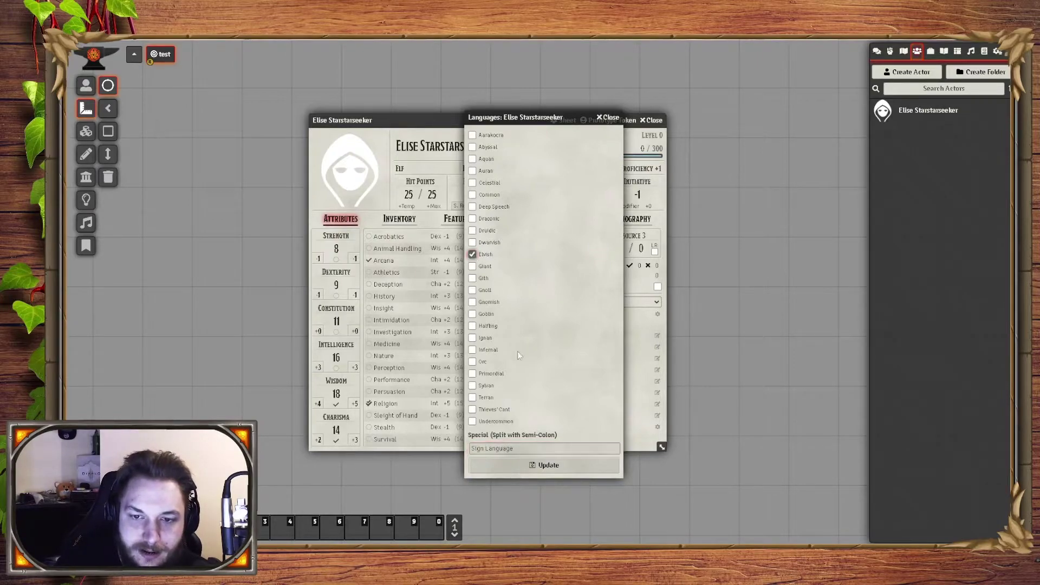
{"action": "left_click", "coordinate": [473, 194]}
{"action": "left_click", "coordinate": [568, 469]}
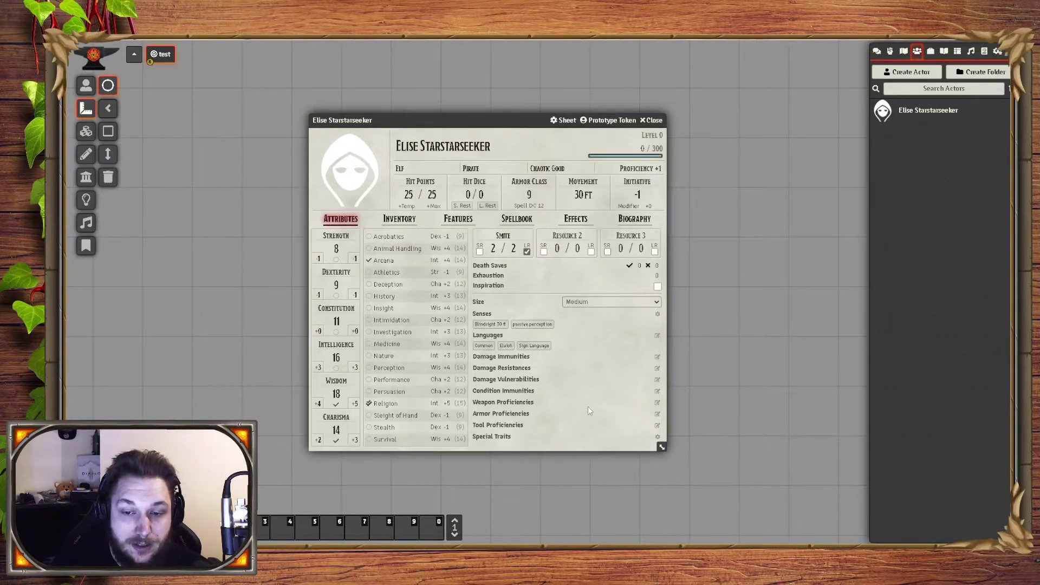
View the damage immunity options, then add Thunder as a damage resistance and save it.
{"action": "left_click", "coordinate": [657, 356]}
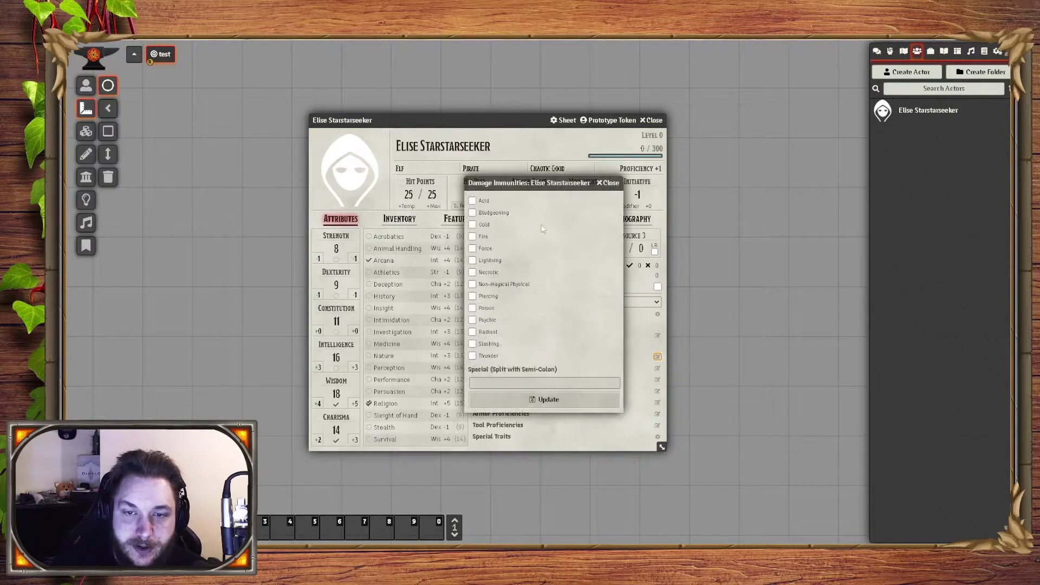
{"action": "left_click_drag", "start_coordinate": [531, 183], "coordinate": [340, 181]}
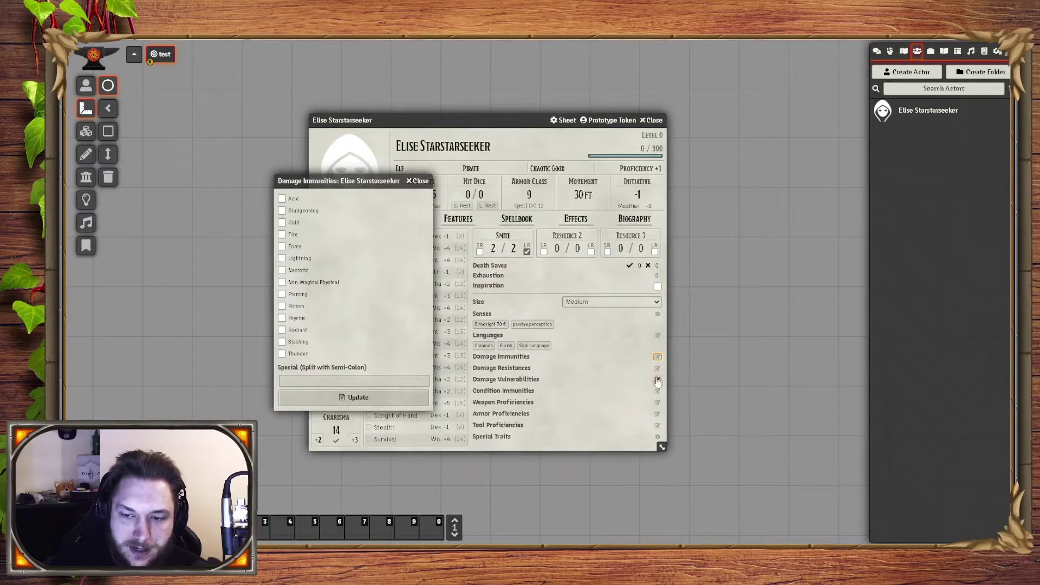
{"action": "left_click", "coordinate": [657, 368]}
{"action": "left_click_drag", "start_coordinate": [245, 190], "coordinate": [651, 215]}
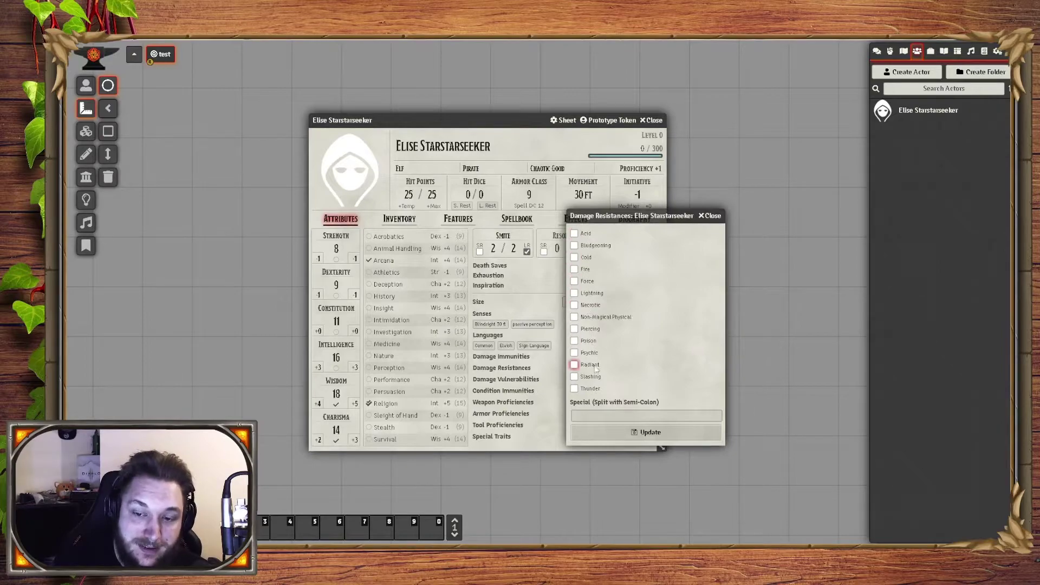
{"action": "left_click", "coordinate": [574, 389]}
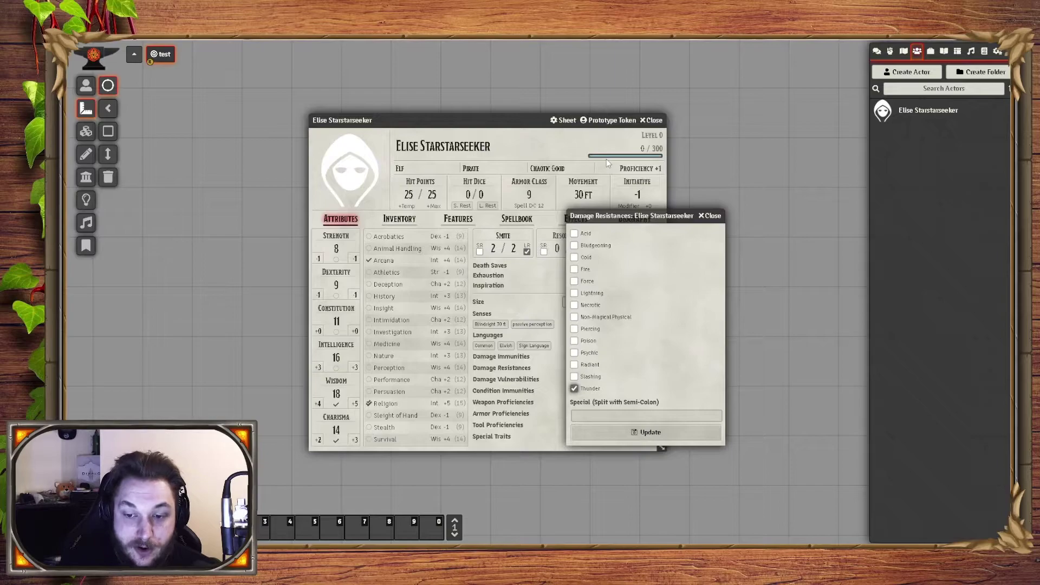
{"action": "left_click", "coordinate": [606, 434]}
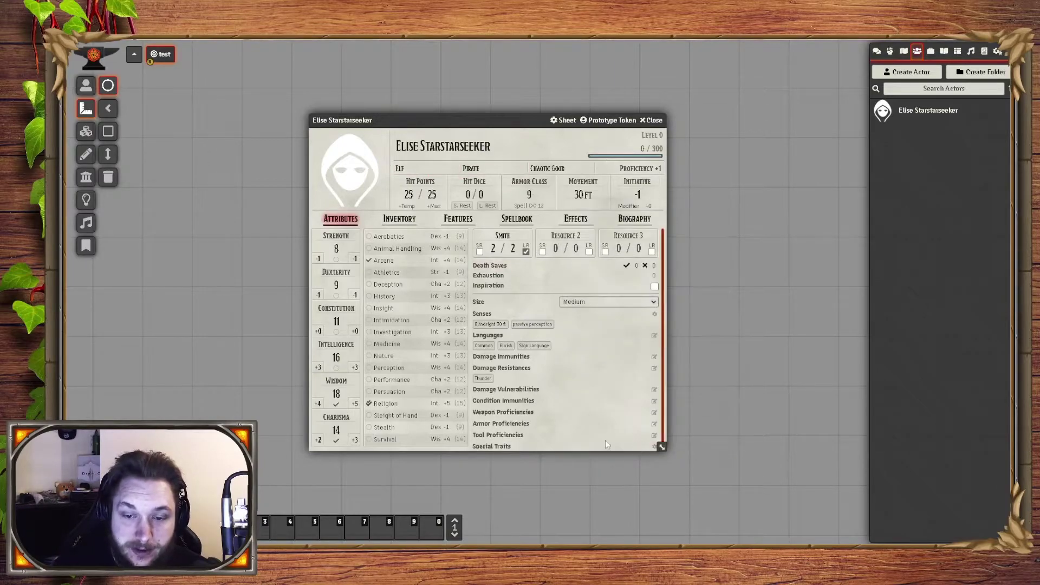
Add Necrotic as a damage immunity and save it.
{"action": "left_click", "coordinate": [655, 358]}
{"action": "left_click", "coordinate": [472, 272]}
{"action": "left_click", "coordinate": [545, 399]}
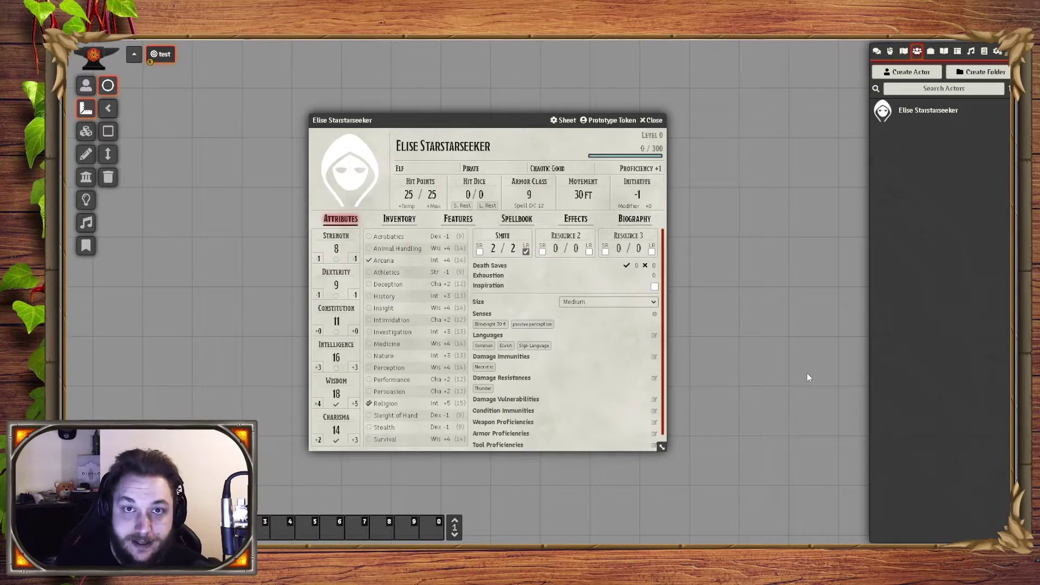
Add Lightning as a damage vulnerability and save it.
{"action": "left_click", "coordinate": [654, 400]}
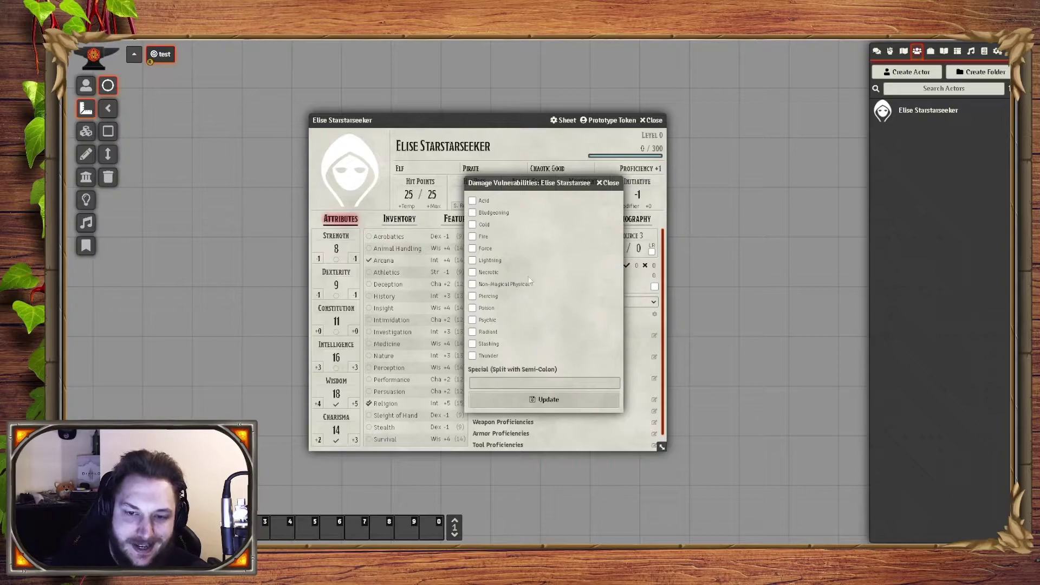
{"action": "left_click", "coordinate": [472, 260]}
{"action": "left_click", "coordinate": [563, 399]}
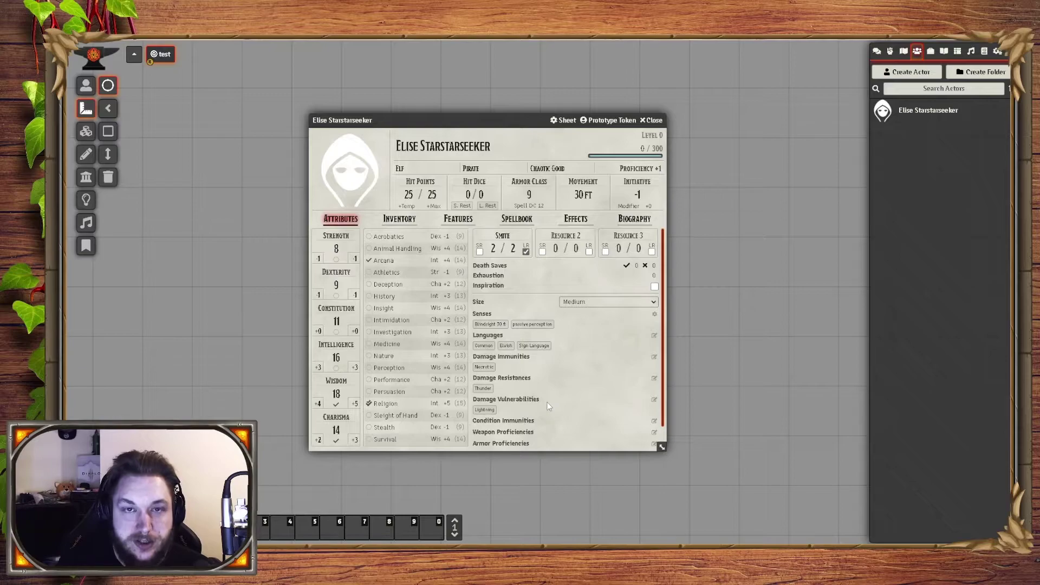
Add Blinded, Deafened and Grappled as condition immunities and save them.
{"action": "scroll", "coordinate": [547, 402], "scroll_direction": "down", "scroll_amount": 1}
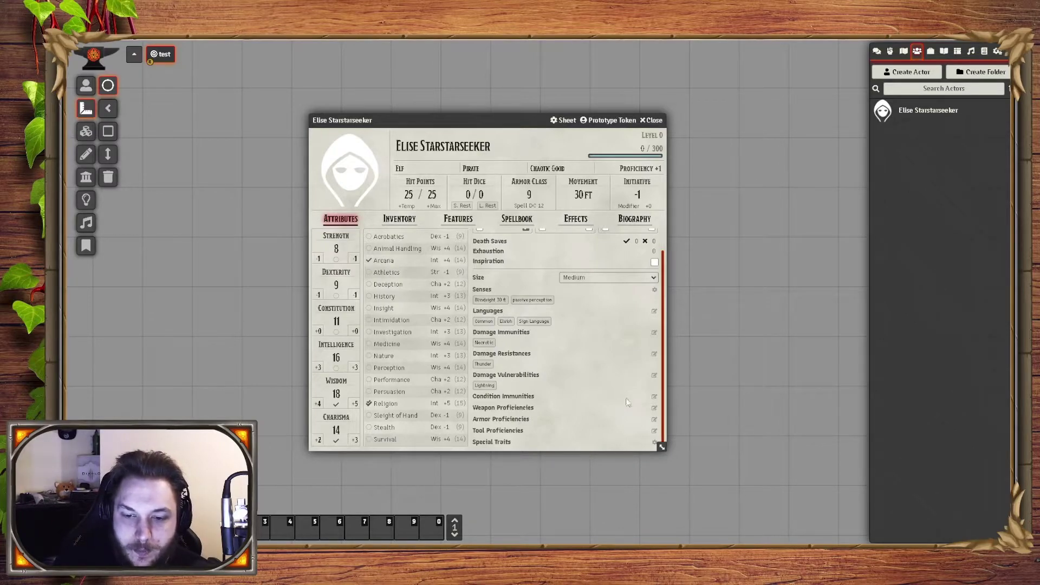
{"action": "left_click", "coordinate": [654, 396]}
{"action": "left_click", "coordinate": [472, 188]}
{"action": "left_click", "coordinate": [472, 260]}
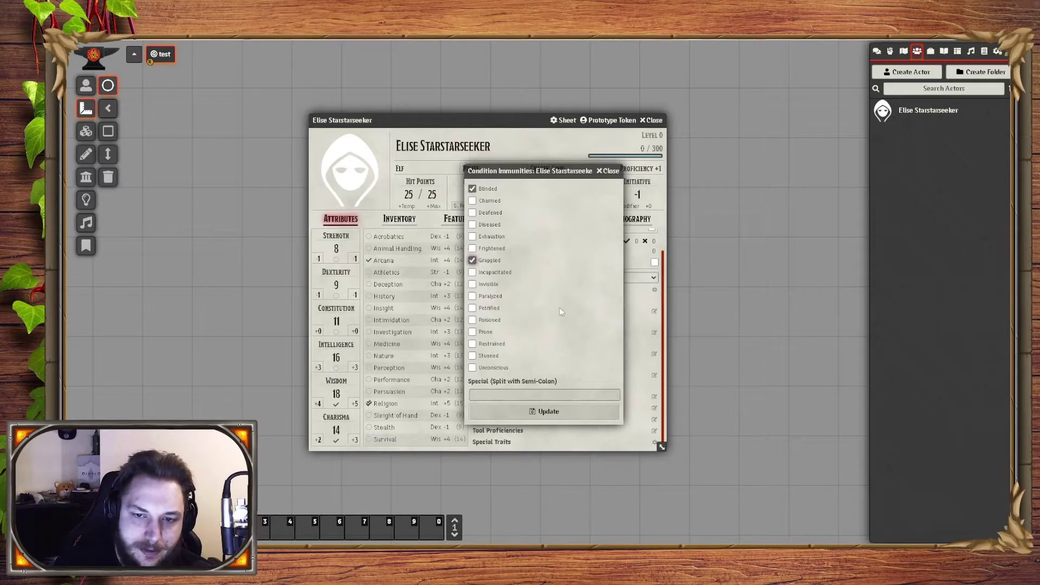
{"action": "left_click", "coordinate": [472, 224]}
{"action": "left_click", "coordinate": [473, 225]}
{"action": "left_click", "coordinate": [473, 212]}
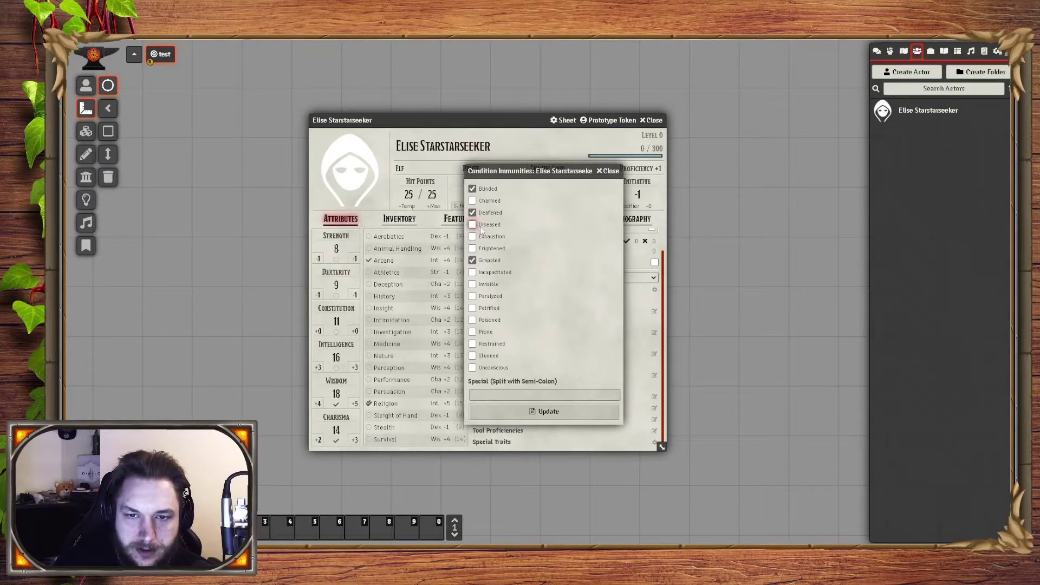
{"action": "left_click", "coordinate": [545, 411]}
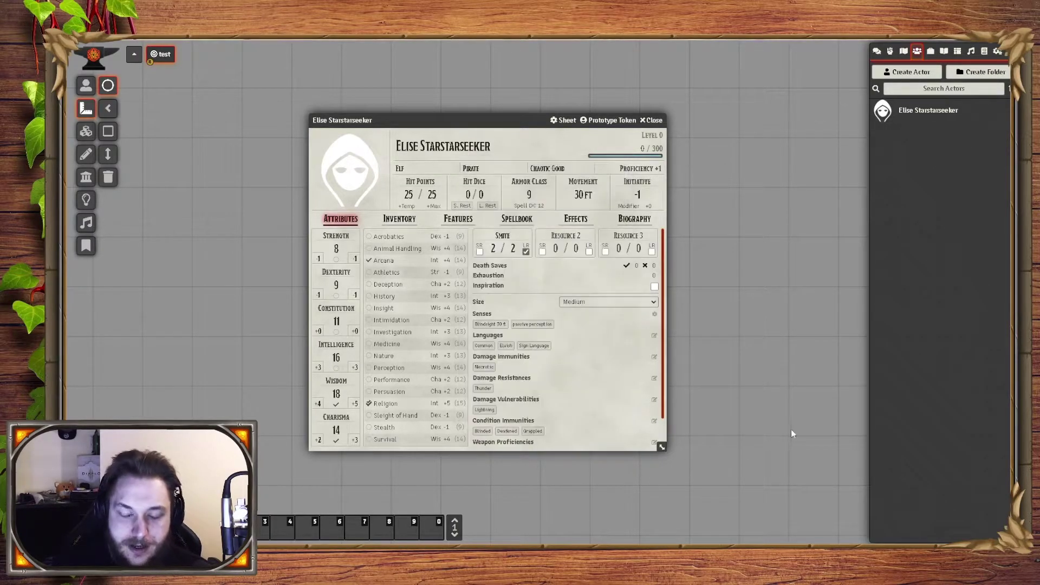
Add "Clicking Like Button" as a special condition immunity.
{"action": "scroll", "coordinate": [609, 414], "scroll_direction": "down", "scroll_amount": 1}
{"action": "left_click", "coordinate": [655, 386]}
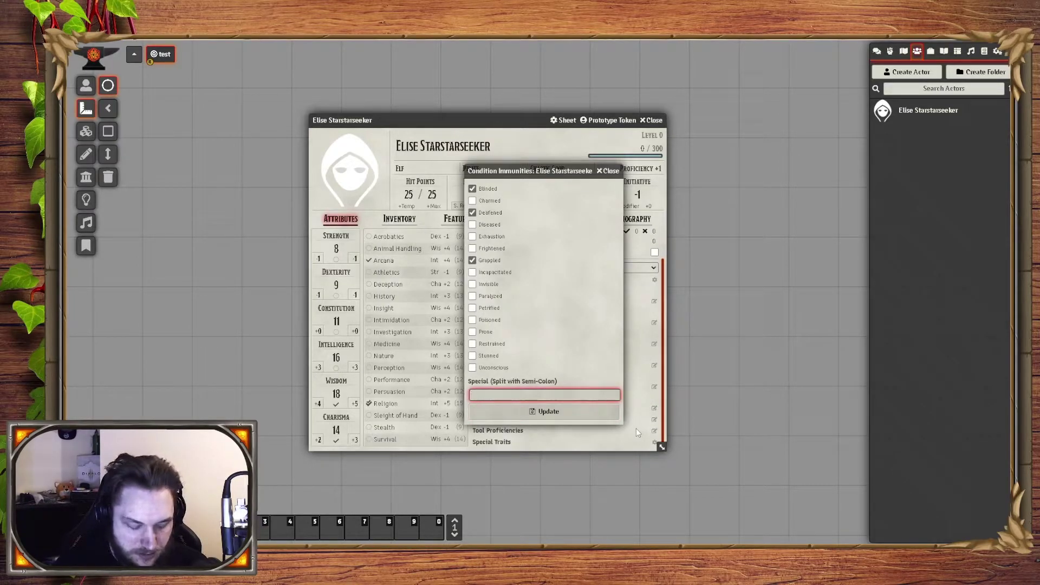
{"action": "type", "text": "Clicking "}
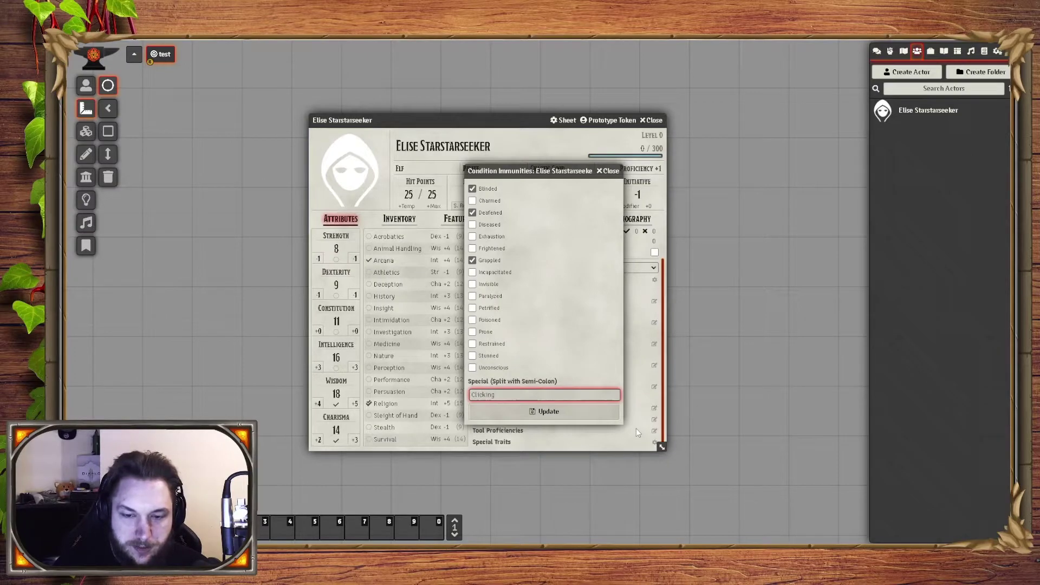
{"action": "type", "text": "Like Button"}
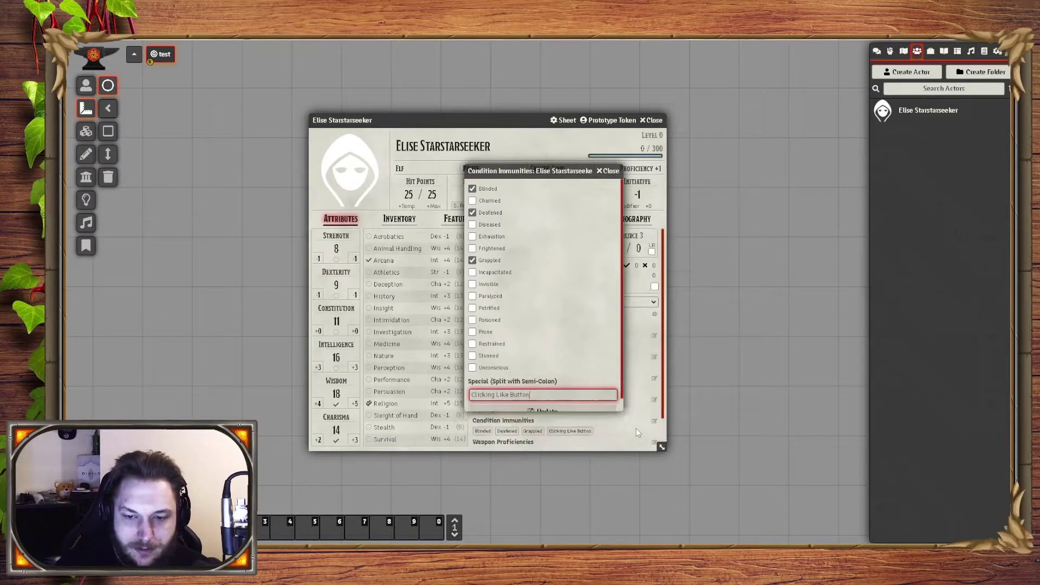
{"action": "key", "text": "Return"}
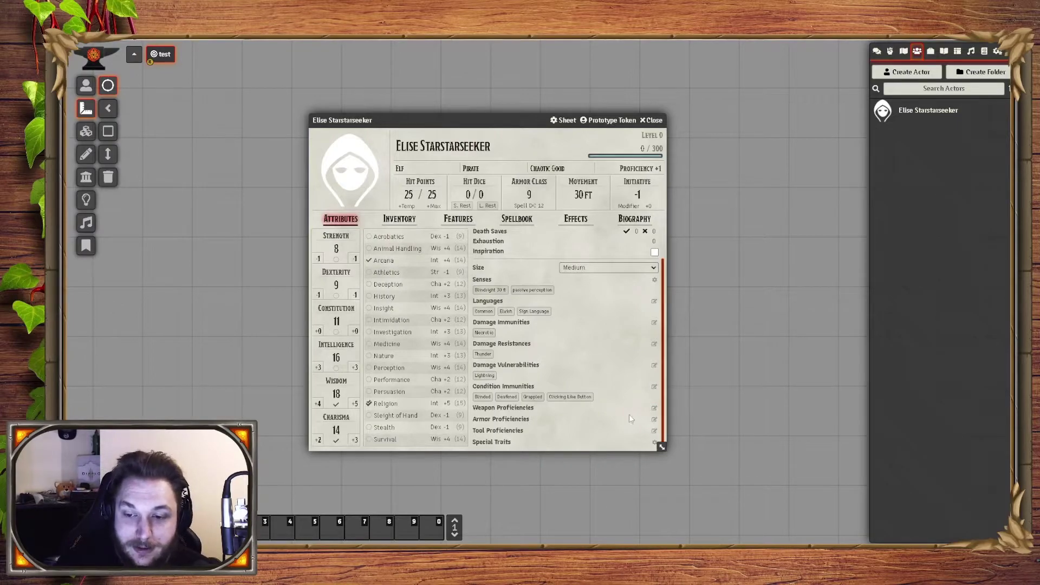
Give the character weapon proficiency in Simple Weapons, Halberd, Lance and Scimitar, plus "Rock" as a special entry, and save.
{"action": "left_click", "coordinate": [655, 408]}
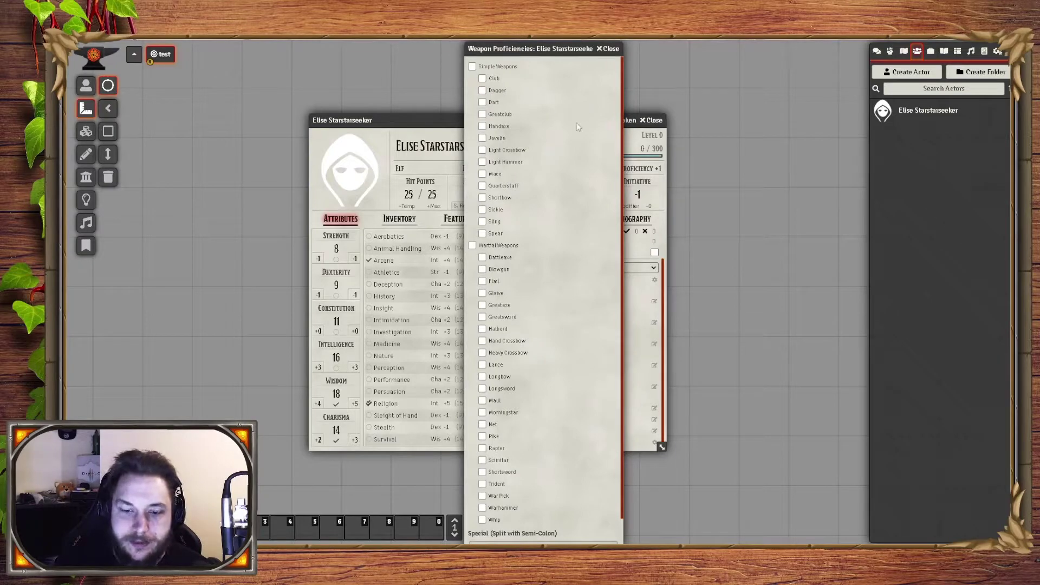
{"action": "left_click", "coordinate": [472, 66]}
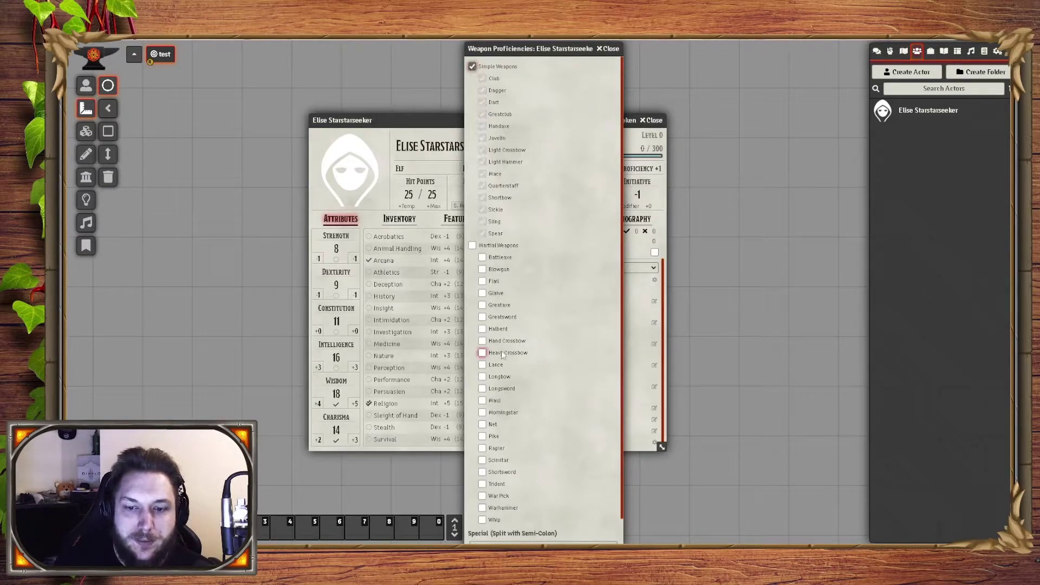
{"action": "left_click", "coordinate": [482, 329]}
{"action": "left_click", "coordinate": [482, 365]}
{"action": "left_click", "coordinate": [482, 460]}
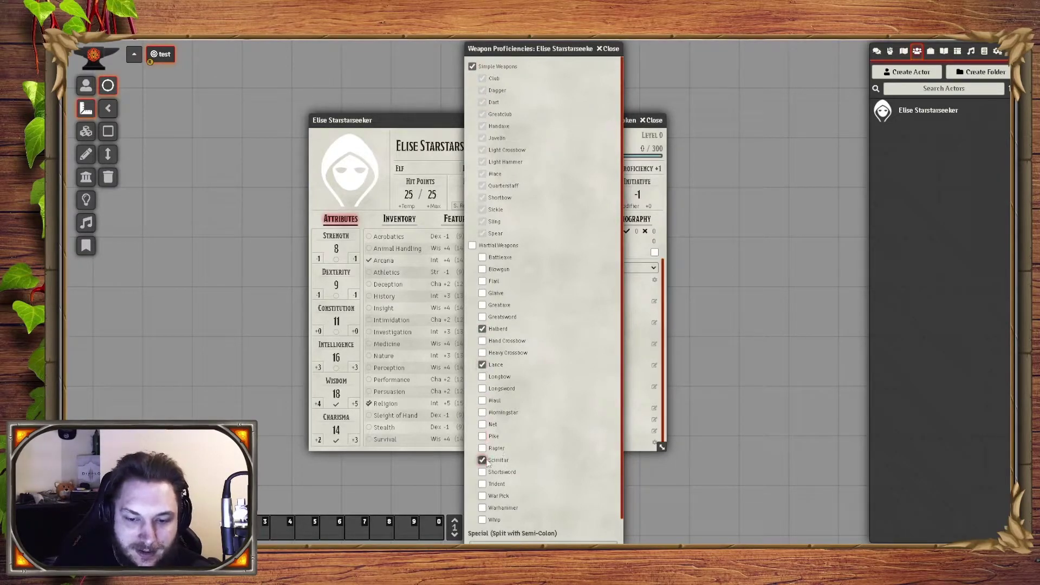
{"action": "scroll", "coordinate": [573, 482], "scroll_direction": "down", "scroll_amount": 1}
{"action": "left_click", "coordinate": [584, 517]}
{"action": "type", "text": "Rifle"}
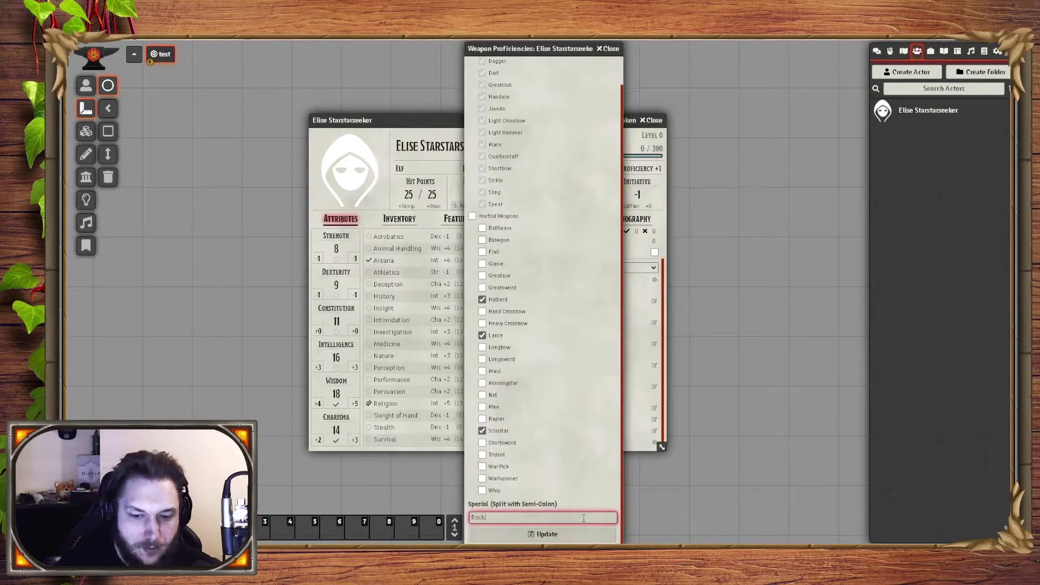
{"action": "left_click", "coordinate": [547, 534]}
Give the character armor proficiency in Light Armor, Medium Armor, Plate Armor, Splint Armor and Shields, and save.
{"action": "scroll", "coordinate": [510, 434], "scroll_direction": "down", "scroll_amount": 1}
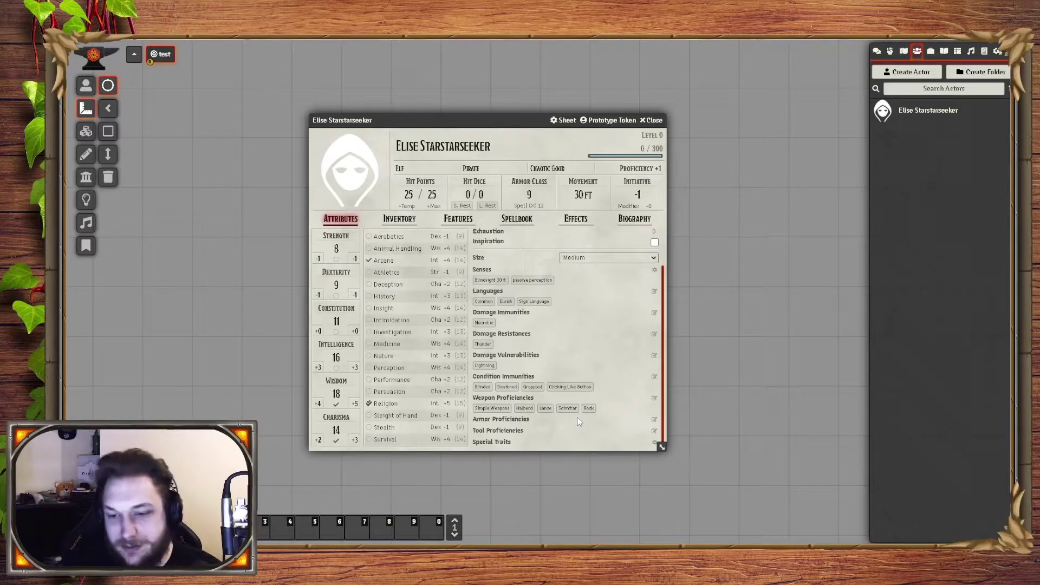
{"action": "left_click", "coordinate": [654, 419]}
{"action": "left_click", "coordinate": [473, 188]}
{"action": "left_click", "coordinate": [472, 236]}
{"action": "left_click", "coordinate": [482, 332]}
{"action": "left_click", "coordinate": [482, 356]}
{"action": "left_click", "coordinate": [473, 368]}
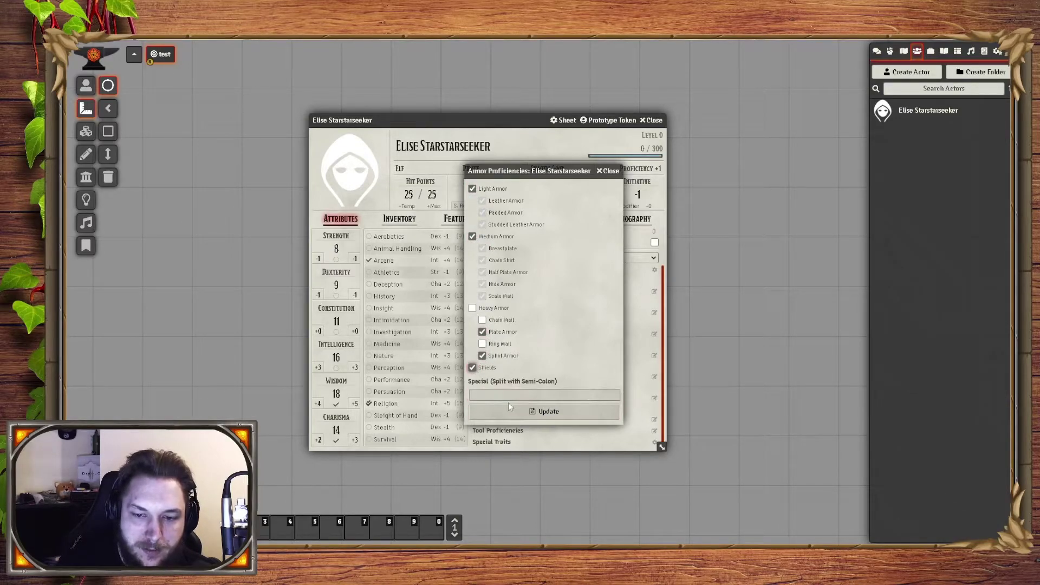
{"action": "left_click", "coordinate": [510, 409]}
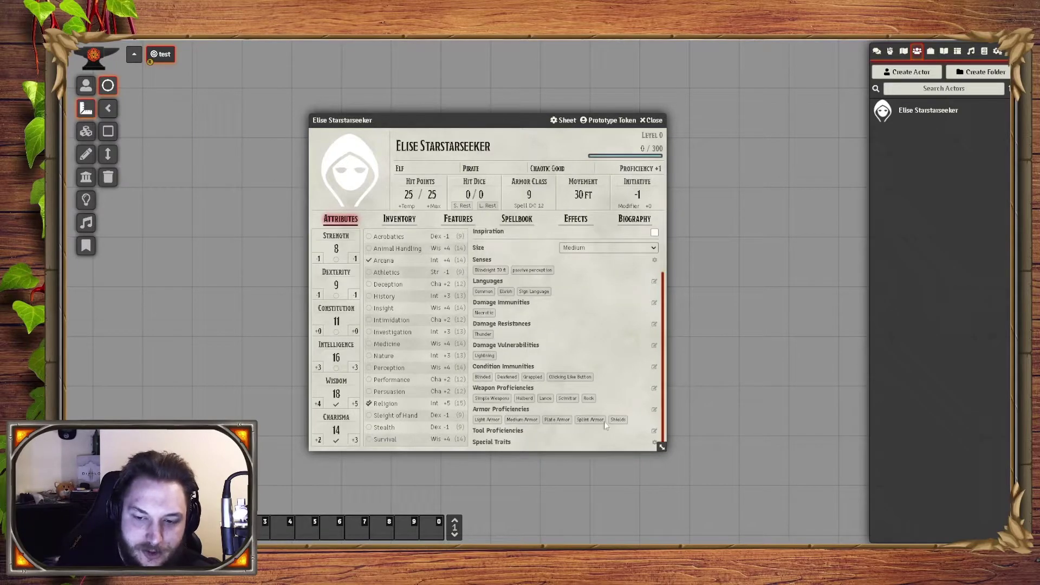
Give the character tool proficiency in Potter's Tools, Smith's Tools, Forgery Kit and Viol, and save.
{"action": "left_click", "coordinate": [655, 431]}
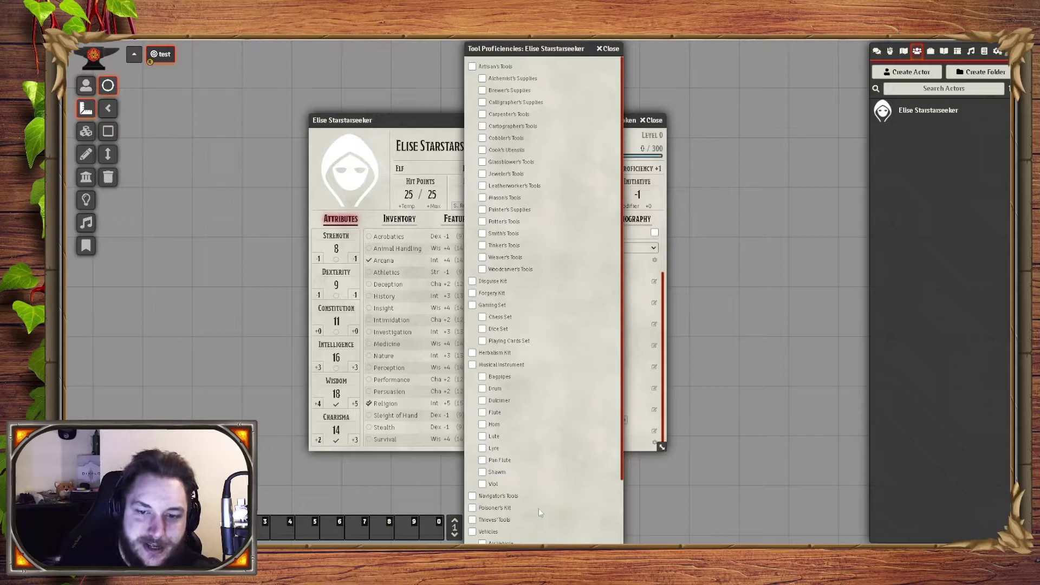
{"action": "left_click", "coordinate": [472, 66]}
{"action": "left_click", "coordinate": [472, 66]}
{"action": "left_click", "coordinate": [482, 221]}
{"action": "left_click", "coordinate": [482, 233]}
{"action": "left_click", "coordinate": [472, 293]}
{"action": "left_click", "coordinate": [482, 484]}
{"action": "scroll", "coordinate": [576, 451], "scroll_direction": "down", "scroll_amount": 5}
{"action": "left_click", "coordinate": [542, 533]}
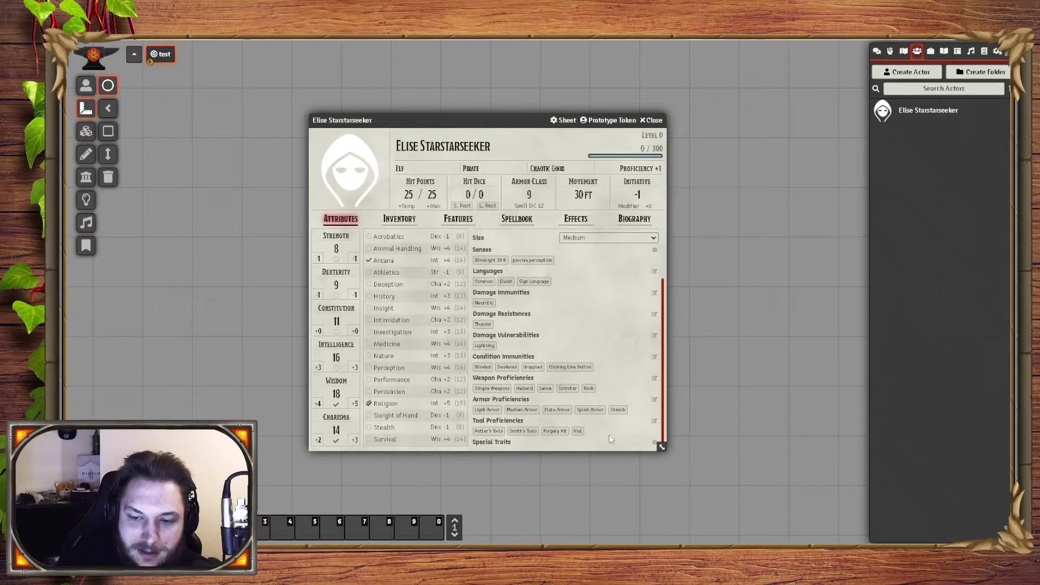
Enable the Elven Accuracy racial trait in the character's special traits, review the global bonuses, and save.
{"action": "left_click", "coordinate": [655, 442]}
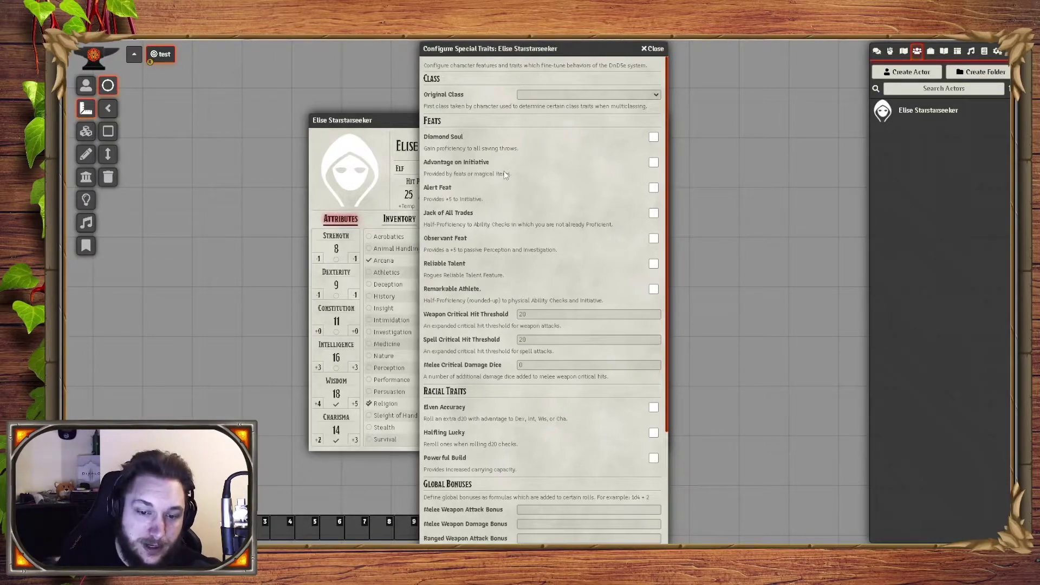
{"action": "scroll", "coordinate": [493, 261], "scroll_direction": "down", "scroll_amount": 3}
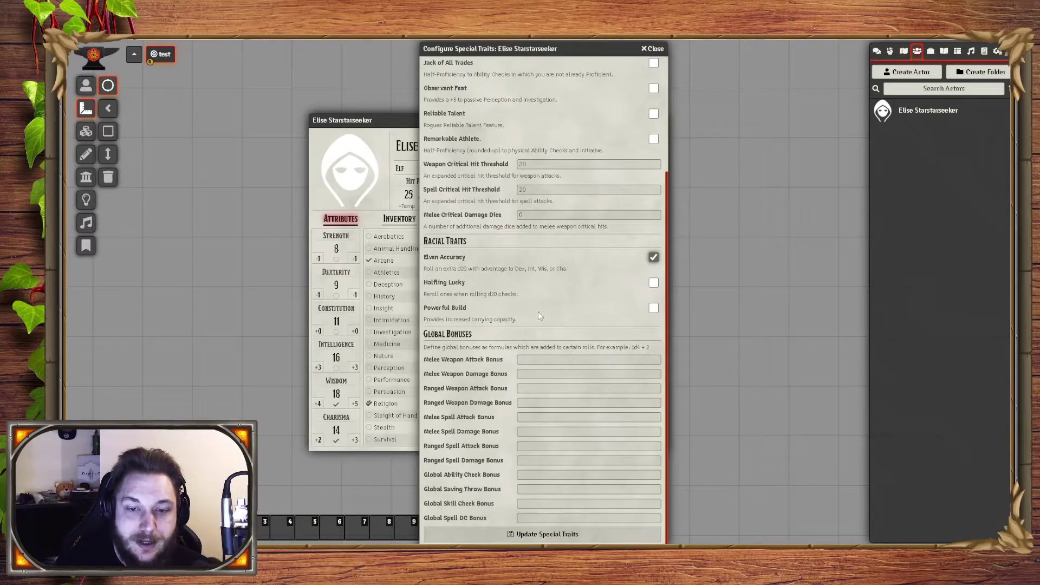
{"action": "scroll", "coordinate": [579, 317], "scroll_direction": "up", "scroll_amount": 3}
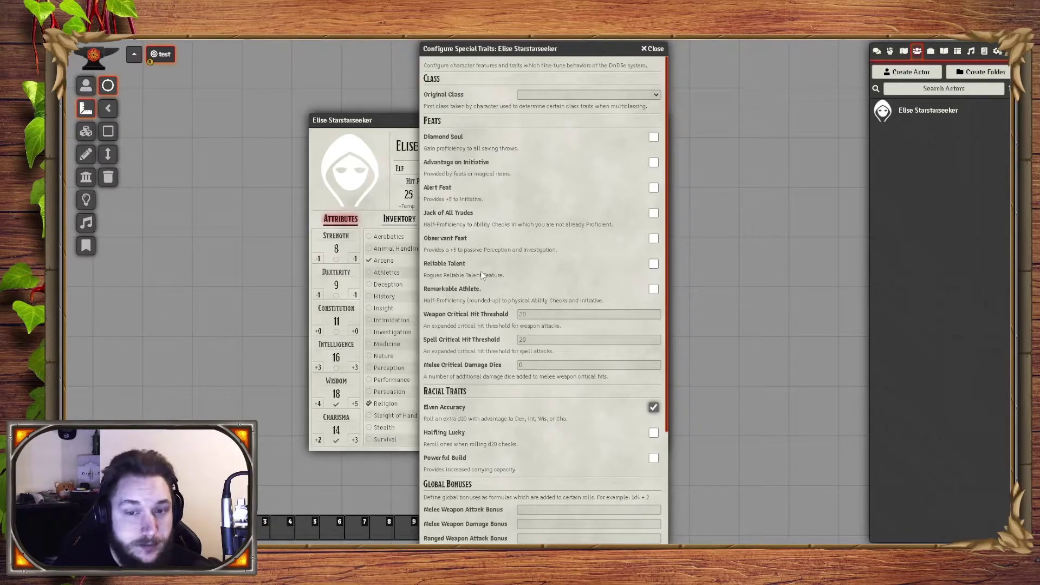
{"action": "scroll", "coordinate": [482, 275], "scroll_direction": "down", "scroll_amount": 3}
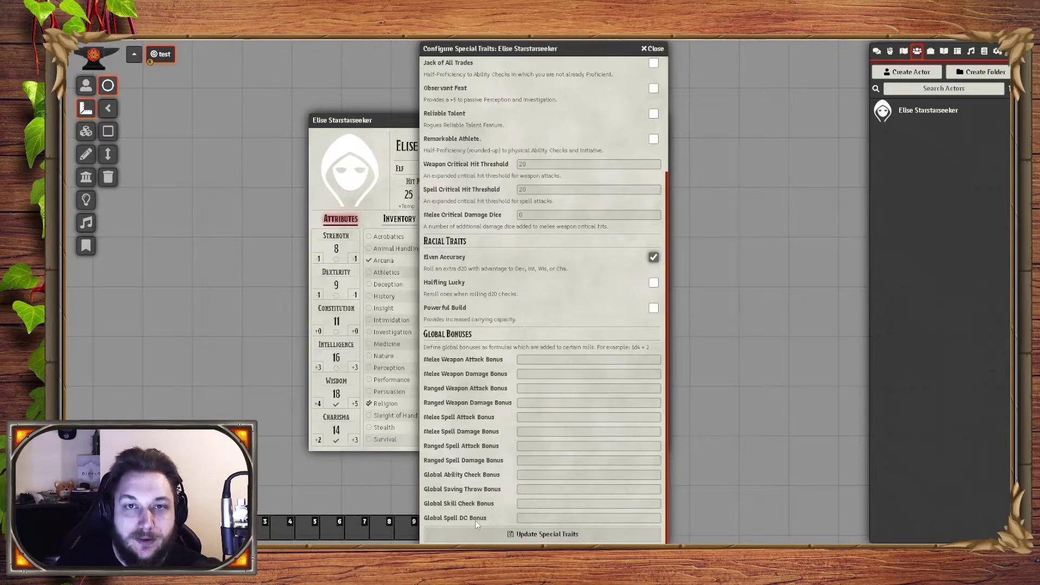
{"action": "left_click", "coordinate": [552, 447]}
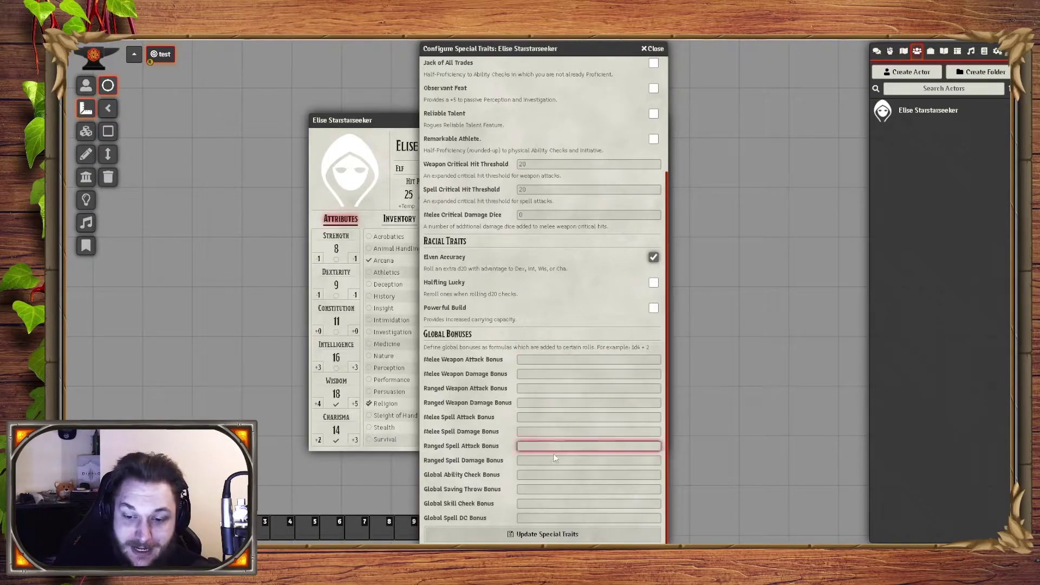
{"action": "left_click", "coordinate": [552, 475]}
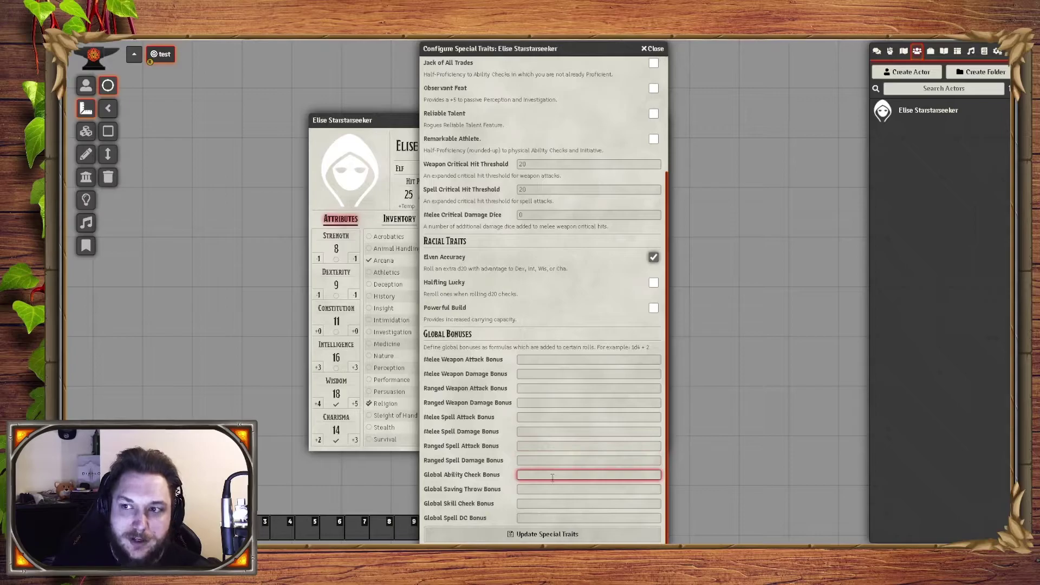
{"action": "left_click", "coordinate": [585, 534]}
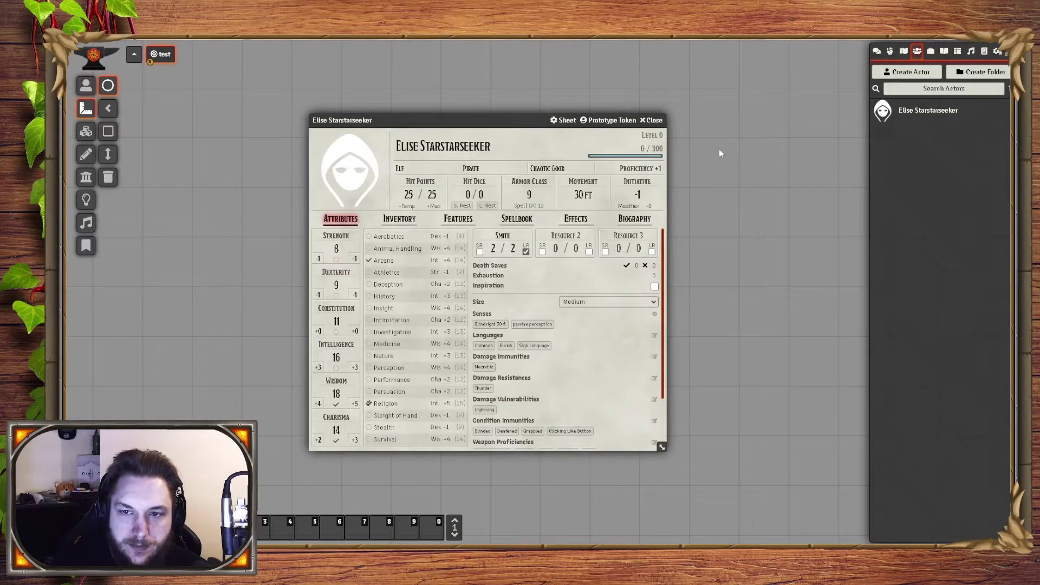
Open the character's prototype token settings and shorten the token name to the character's first name.
{"action": "left_click", "coordinate": [612, 121]}
{"action": "left_click_drag", "start_coordinate": [183, 113], "coordinate": [383, 130]}
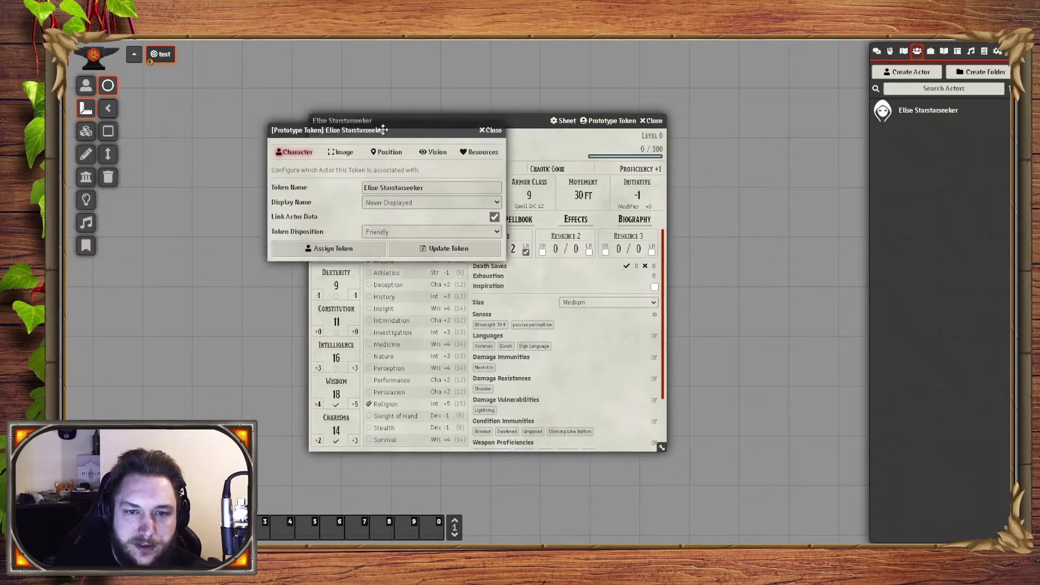
{"action": "left_click_drag", "start_coordinate": [380, 188], "coordinate": [446, 187]}
{"action": "key", "text": "BackSpace"}
{"action": "left_click_drag", "start_coordinate": [381, 133], "coordinate": [243, 186]}
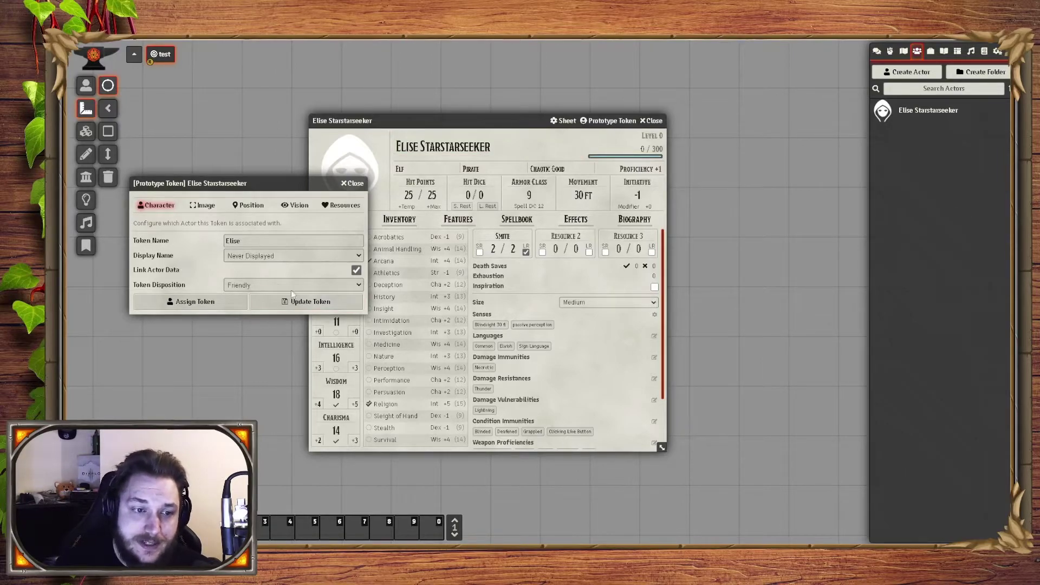
Set the prototype token's name display to Hovered by Anyone, keep its disposition Friendly, and update the token.
{"action": "left_click", "coordinate": [260, 257]}
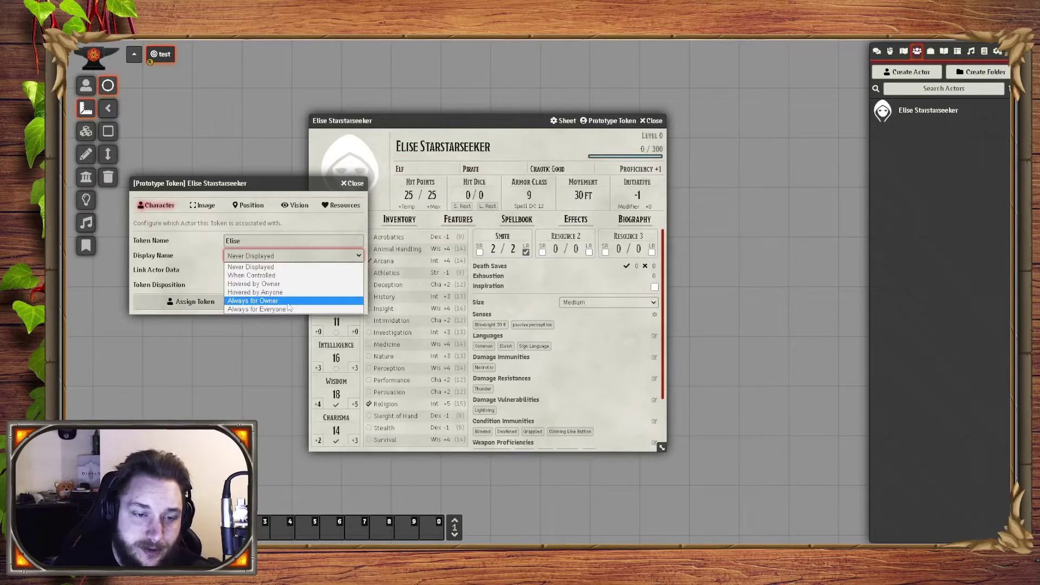
{"action": "left_click", "coordinate": [260, 292]}
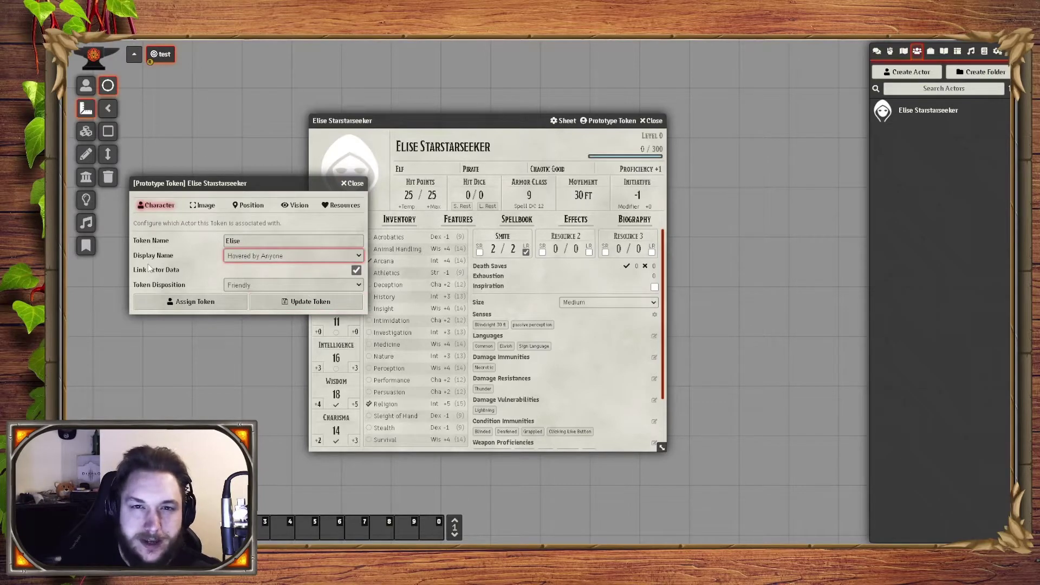
{"action": "left_click", "coordinate": [253, 292]}
{"action": "left_click", "coordinate": [253, 306]}
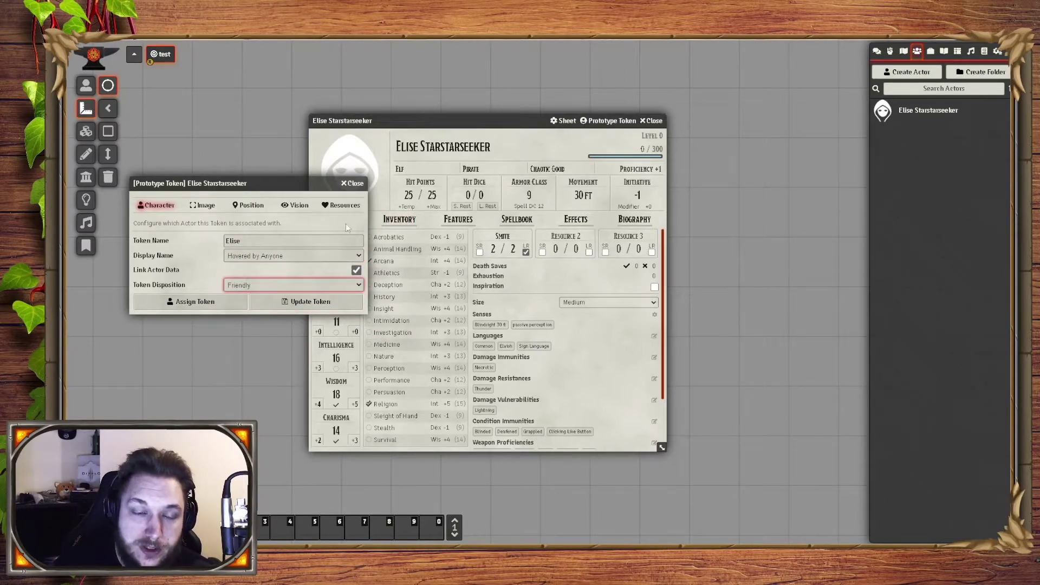
{"action": "left_click", "coordinate": [180, 249]}
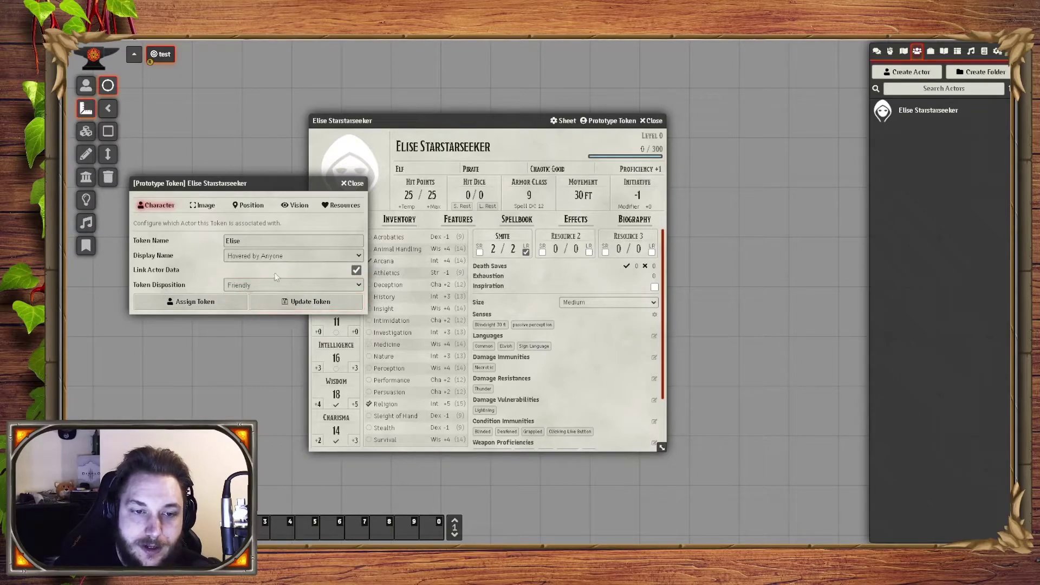
{"action": "left_click", "coordinate": [252, 261]}
{"action": "left_click", "coordinate": [255, 293]}
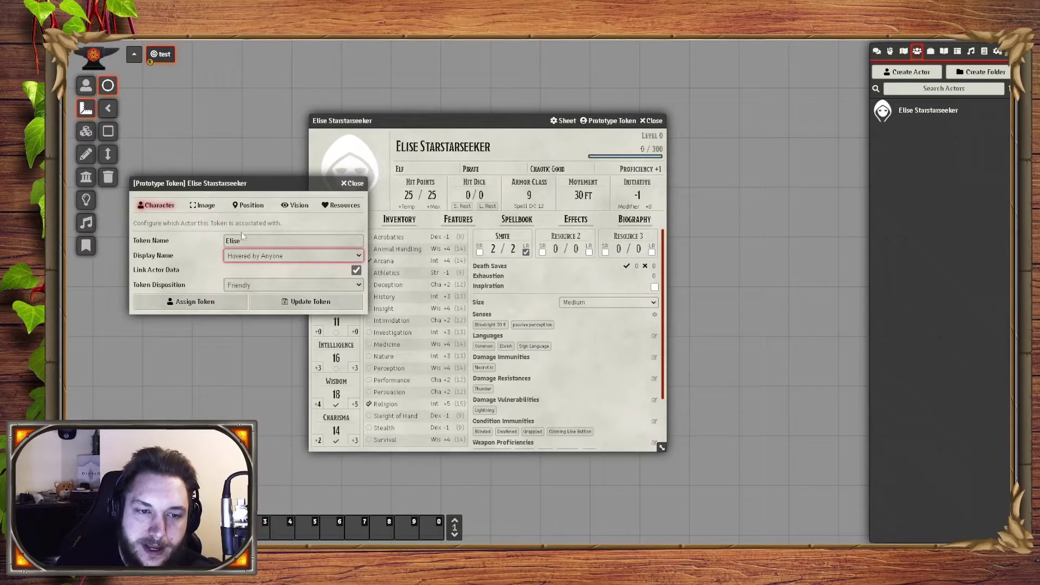
{"action": "left_click", "coordinate": [331, 299]}
Place the character's token on the scene and briefly show its quick controls.
{"action": "left_click_drag", "start_coordinate": [931, 116], "coordinate": [715, 214]}
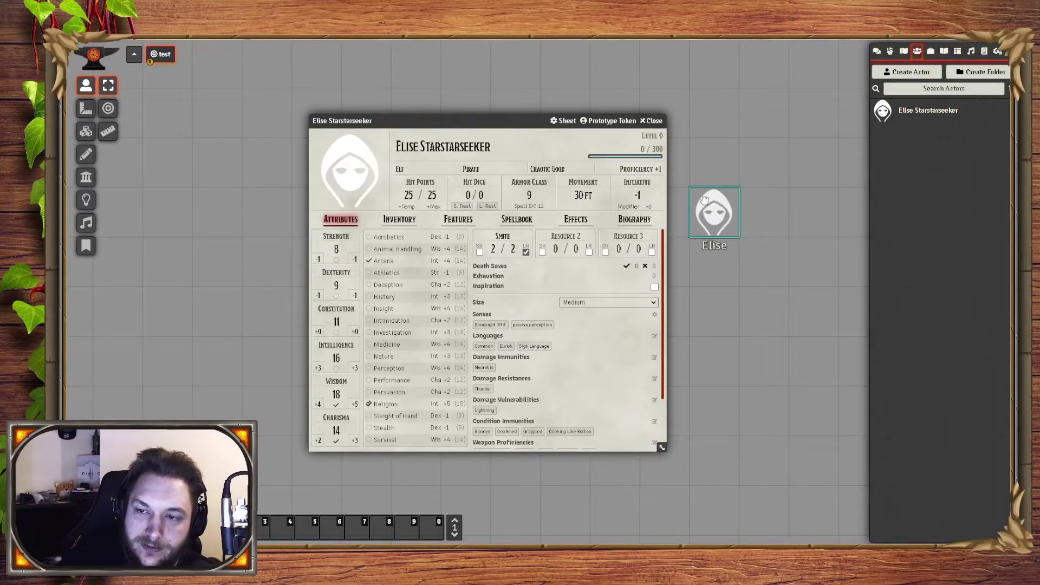
{"action": "right_click", "coordinate": [715, 211]}
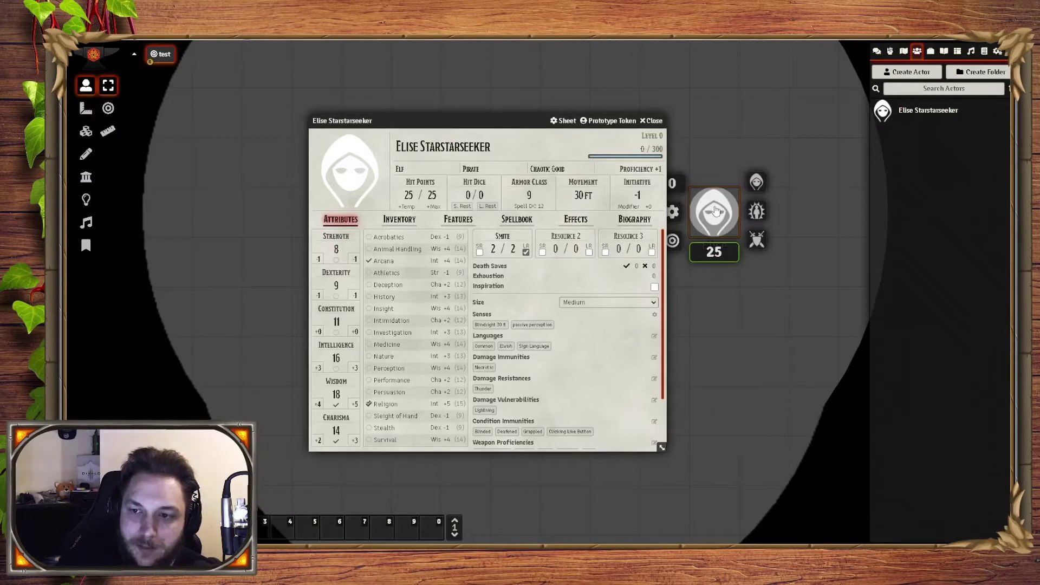
{"action": "right_click", "coordinate": [715, 211]}
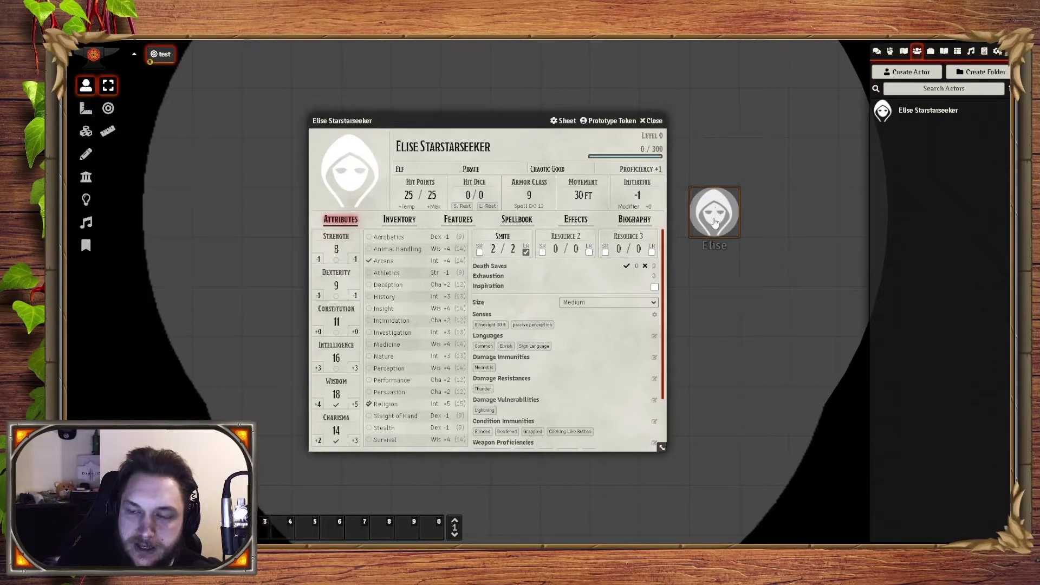
Compare the actor's sheet and its prototype token settings with the sheet opened from the placed token.
{"action": "left_click", "coordinate": [592, 121]}
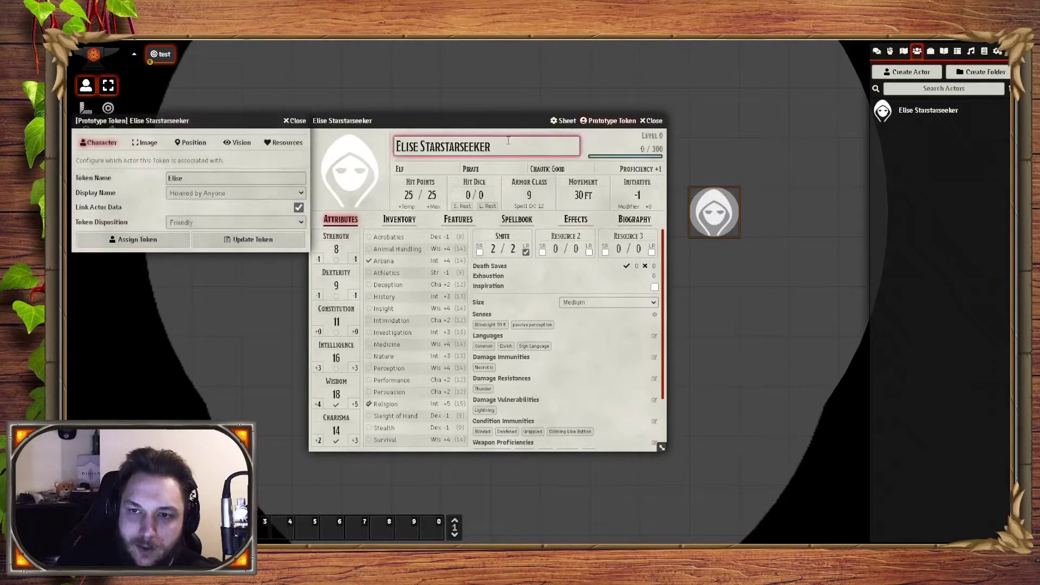
{"action": "left_click", "coordinate": [651, 120]}
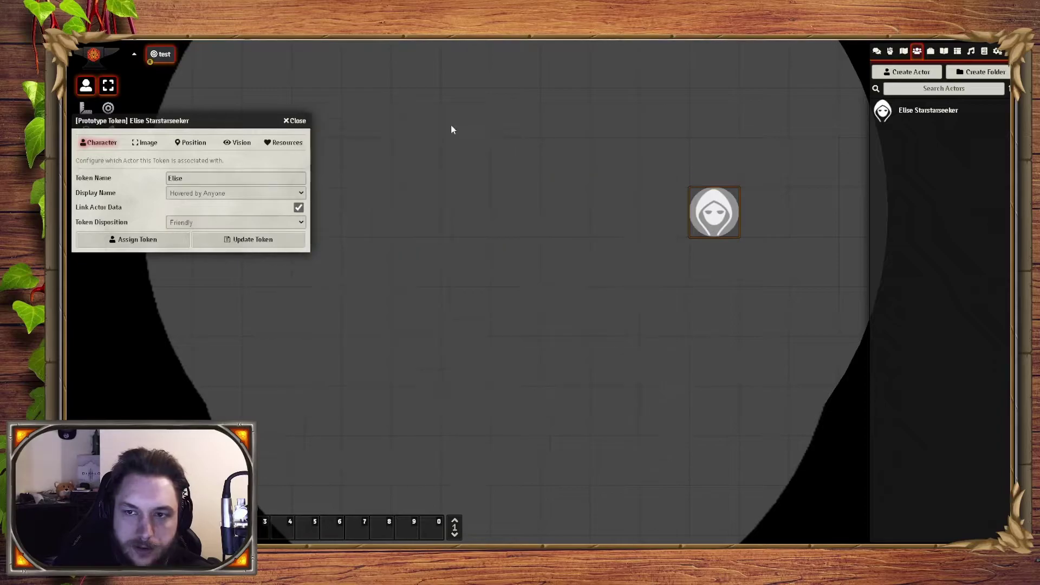
{"action": "left_click", "coordinate": [296, 120]}
{"action": "double_click", "coordinate": [708, 215]}
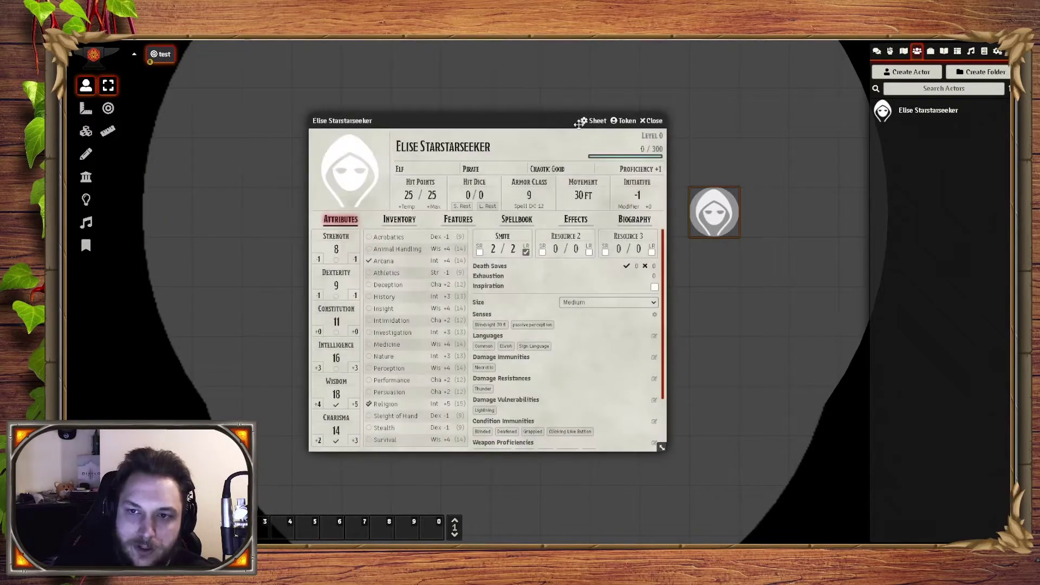
{"action": "left_click", "coordinate": [651, 120]}
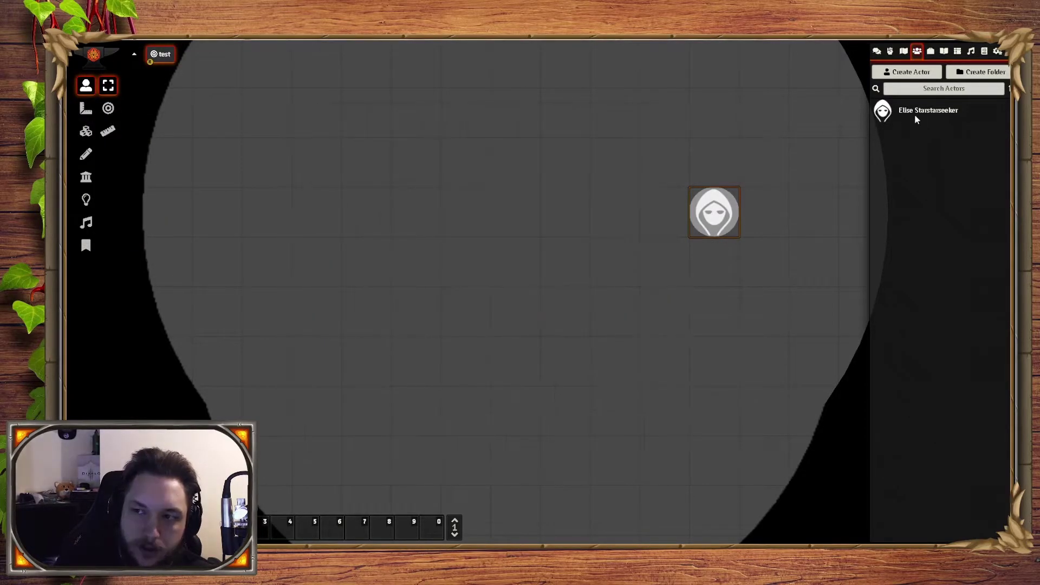
{"action": "left_click", "coordinate": [914, 113]}
{"action": "left_click", "coordinate": [652, 120]}
{"action": "double_click", "coordinate": [711, 212]}
{"action": "left_click", "coordinate": [653, 120]}
{"action": "left_click", "coordinate": [953, 108]}
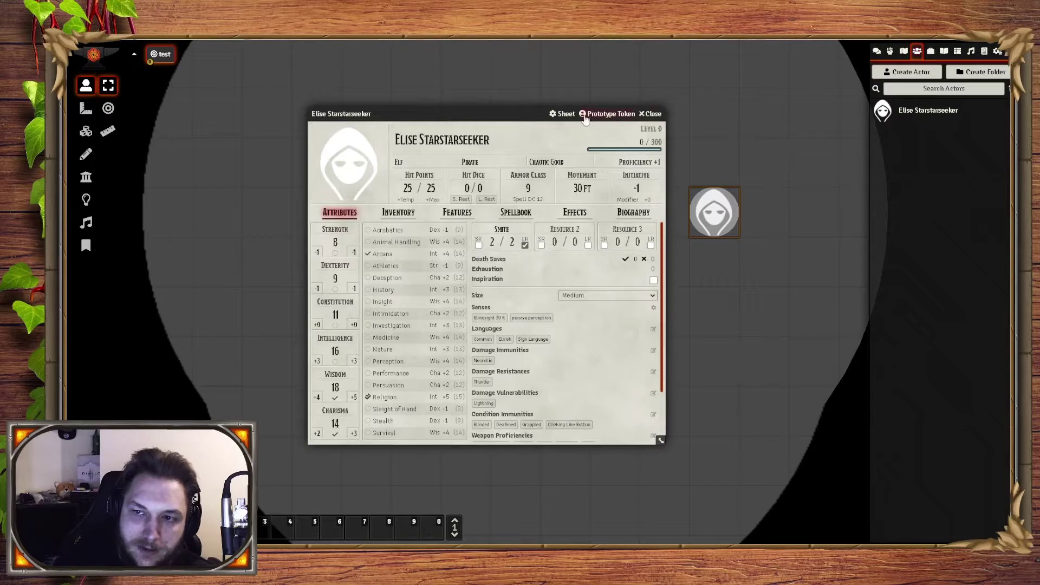
{"action": "left_click", "coordinate": [607, 114]}
{"action": "left_click", "coordinate": [287, 114]}
{"action": "left_click", "coordinate": [651, 113]}
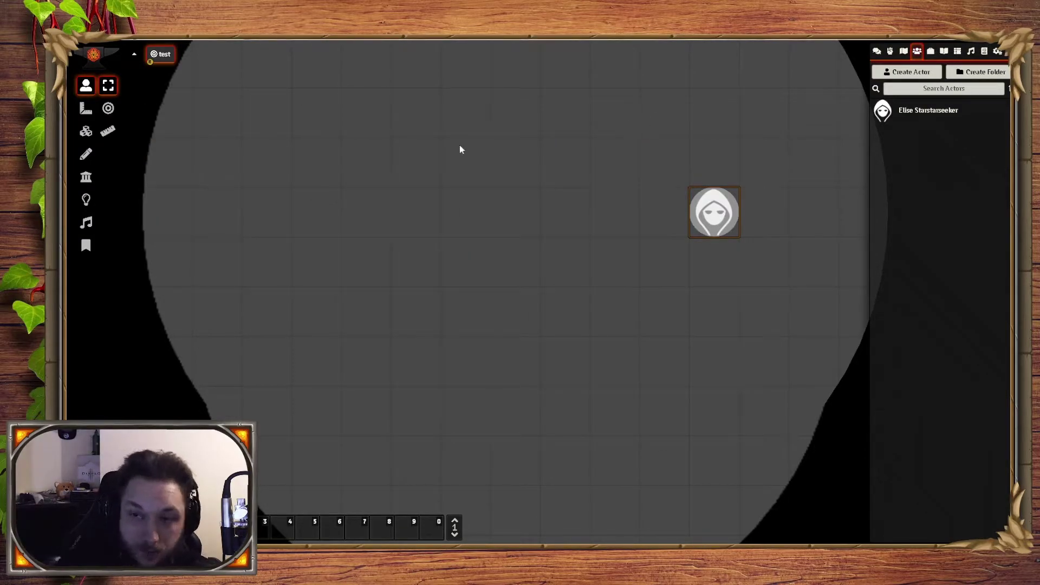
Set the placed token's own disposition to Hostile, update it, and close the sheet.
{"action": "double_click", "coordinate": [729, 222]}
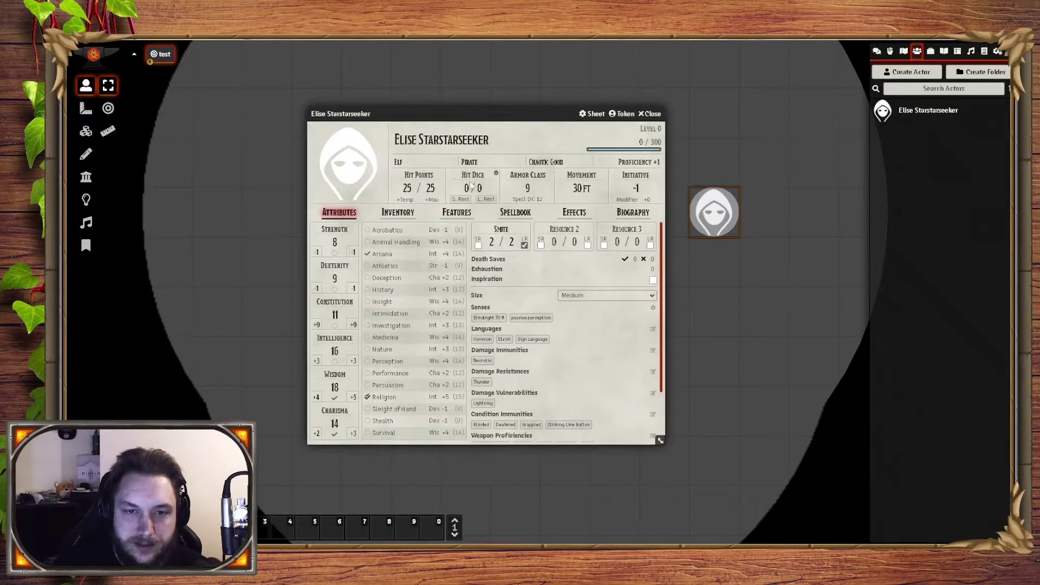
{"action": "left_click", "coordinate": [622, 114]}
{"action": "left_click", "coordinate": [219, 185]}
{"action": "left_click", "coordinate": [205, 232]}
{"action": "left_click", "coordinate": [204, 232]}
{"action": "left_click", "coordinate": [199, 257]}
{"action": "left_click", "coordinate": [235, 247]}
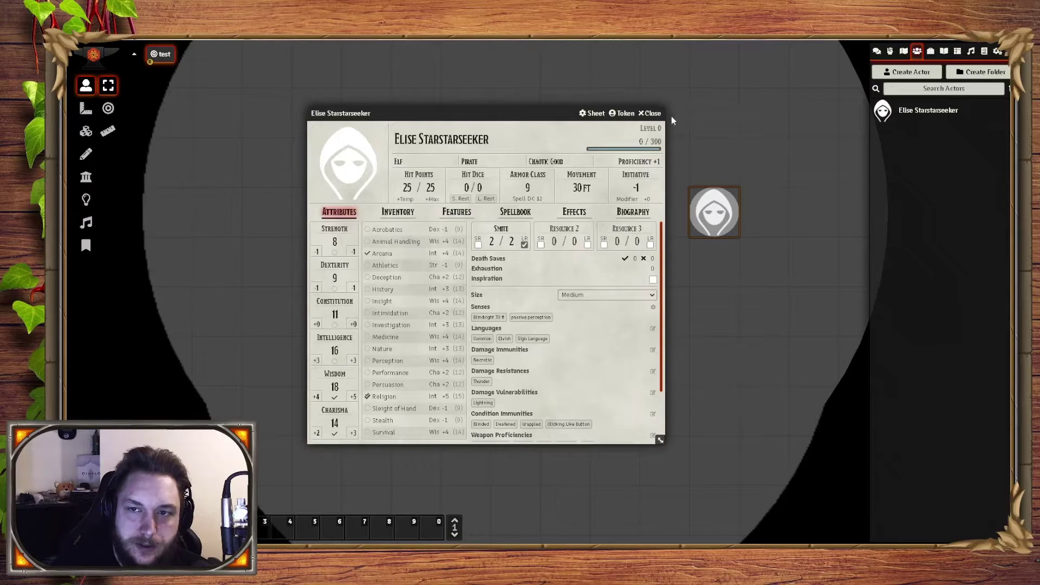
{"action": "left_click", "coordinate": [649, 113]}
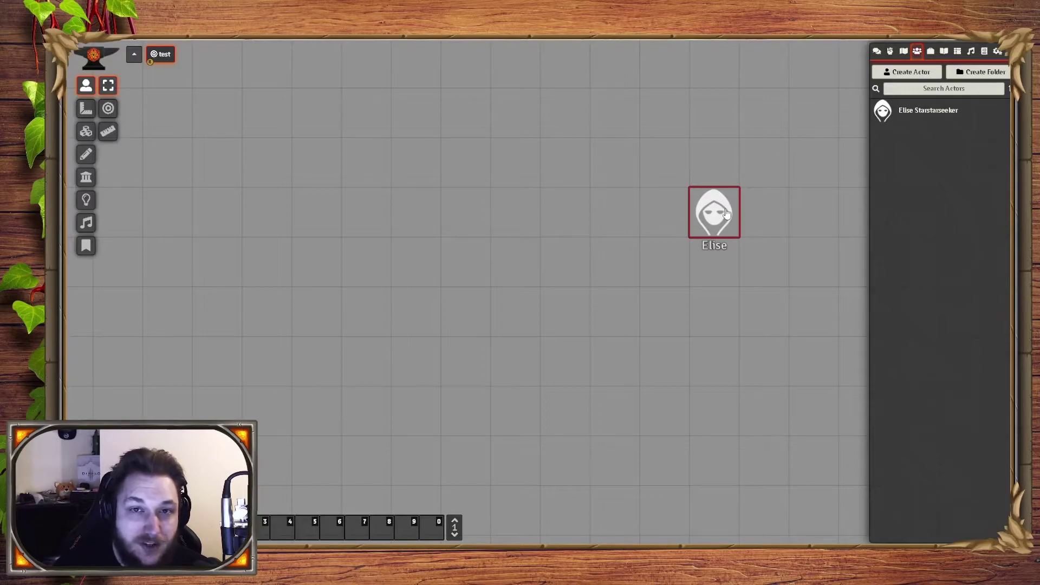
Reopen the placed token's configuration, change its disposition again, and close the sheet.
{"action": "double_click", "coordinate": [725, 213]}
{"action": "left_click", "coordinate": [626, 111]}
{"action": "left_click", "coordinate": [227, 228]}
{"action": "left_click", "coordinate": [214, 249]}
{"action": "left_click", "coordinate": [212, 228]}
{"action": "left_click", "coordinate": [209, 240]}
{"action": "left_click", "coordinate": [209, 244]}
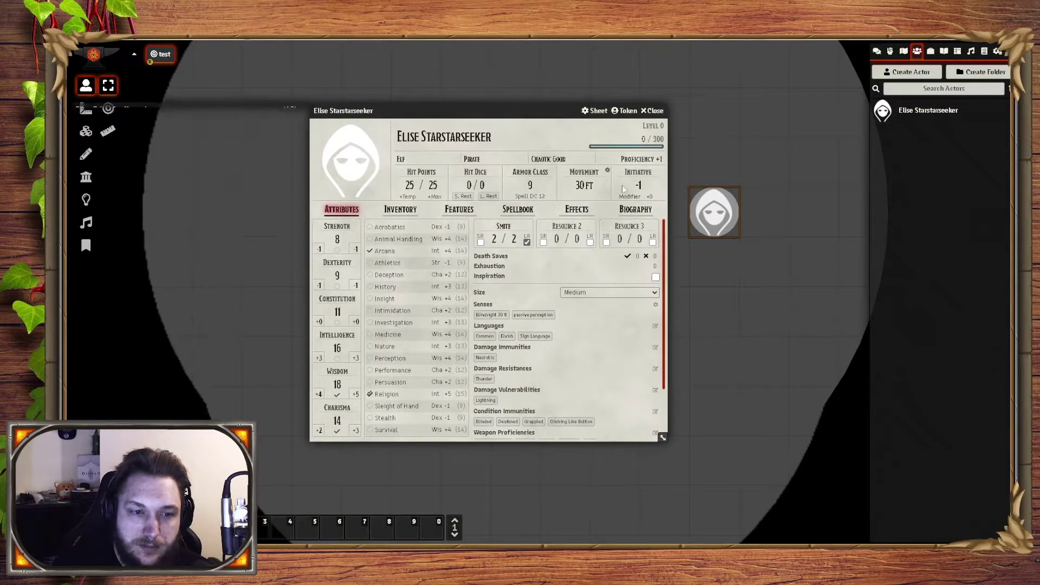
{"action": "key", "text": "Escape"}
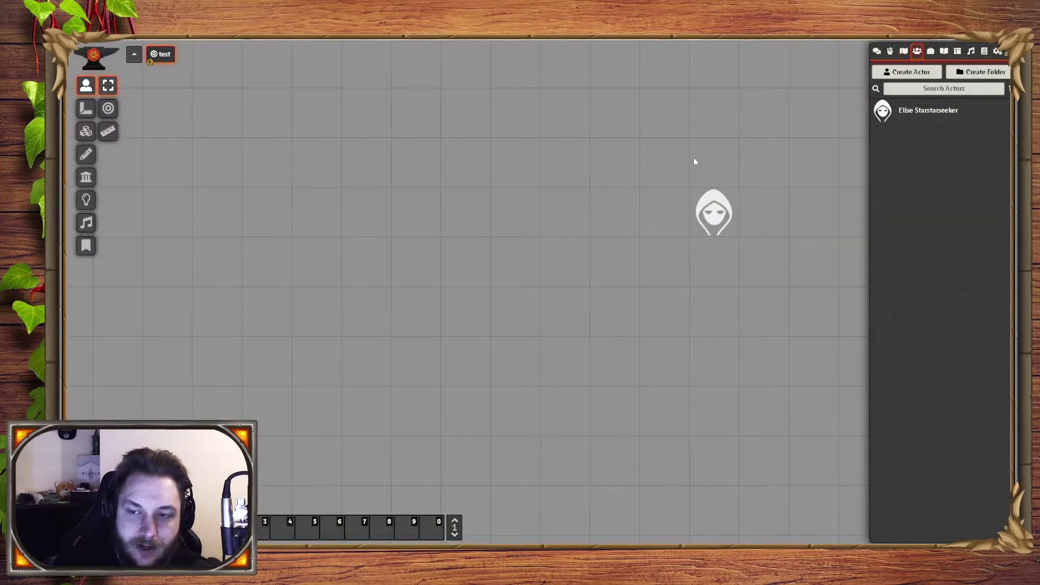
Open the placed token's configuration, enter Unknown as its name, and close the sheet.
{"action": "double_click", "coordinate": [714, 213]}
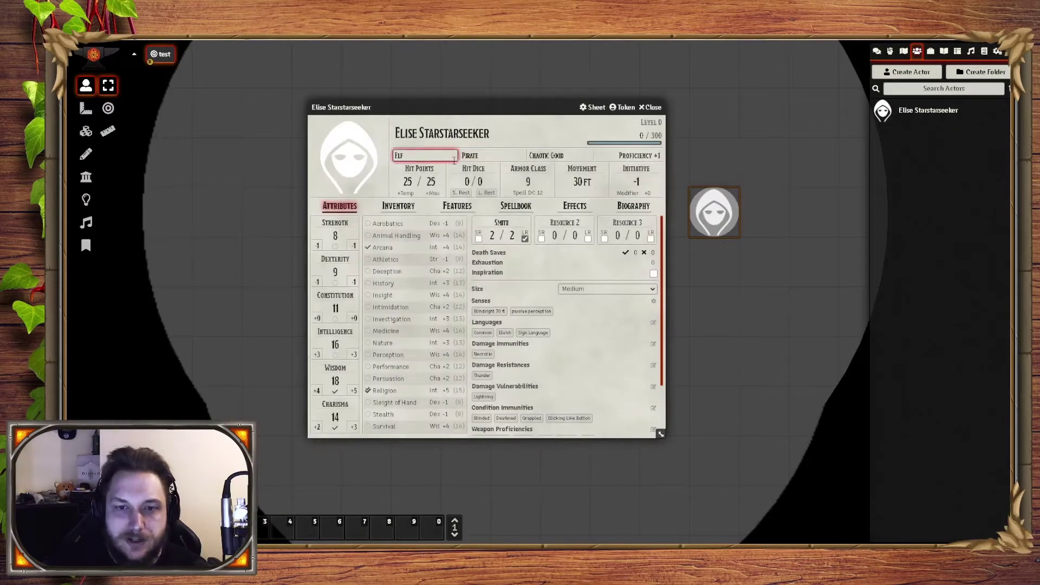
{"action": "left_click", "coordinate": [626, 107]}
{"action": "type", "text": "Unknown"}
{"action": "key", "text": "Return"}
{"action": "left_click", "coordinate": [650, 107]}
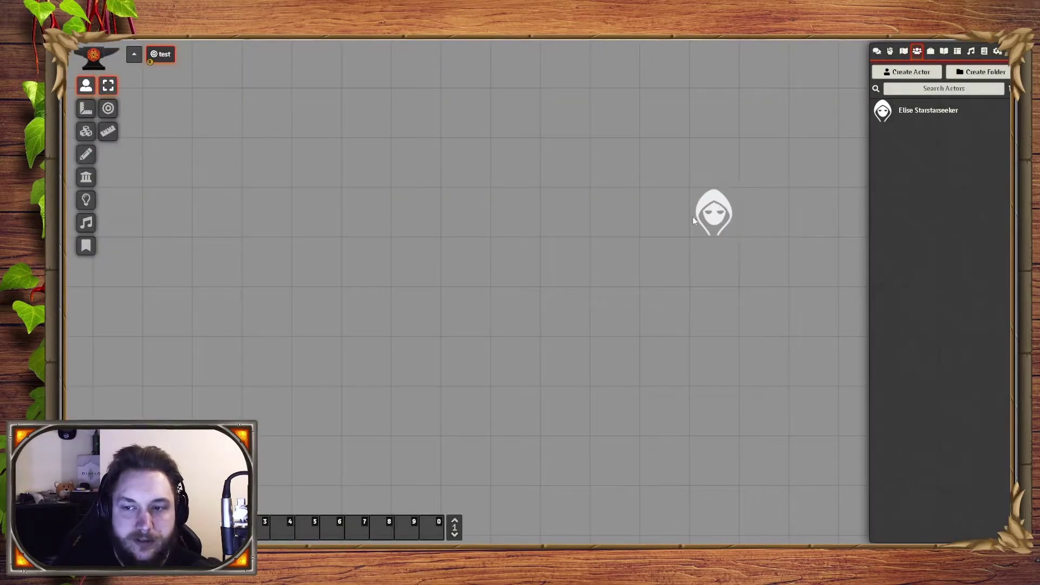
Check the placed token's sheet once more, close it, and delete the token from the scene.
{"action": "double_click", "coordinate": [712, 214]}
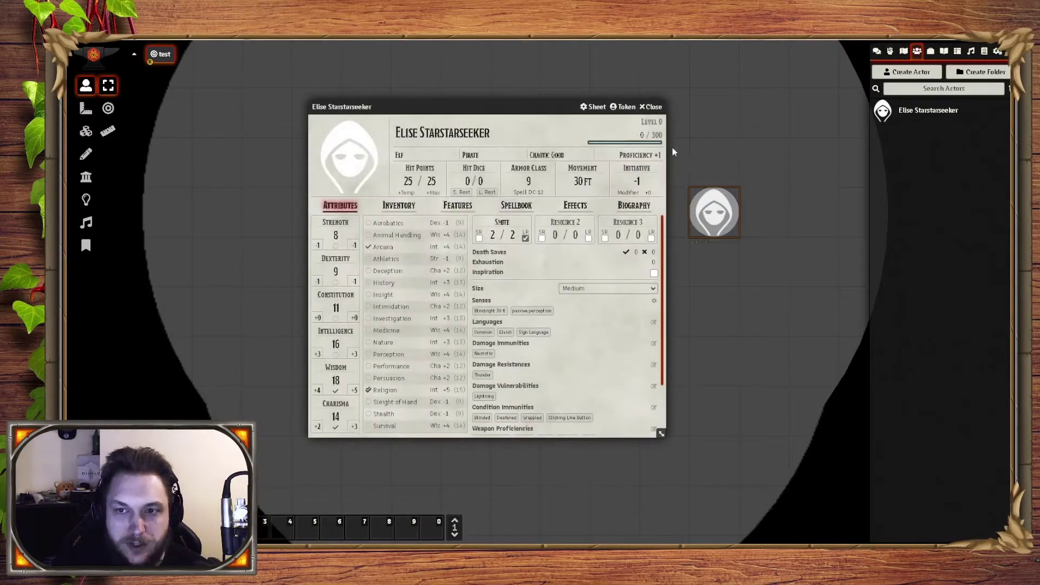
{"action": "left_click", "coordinate": [674, 142]}
{"action": "left_click", "coordinate": [654, 106]}
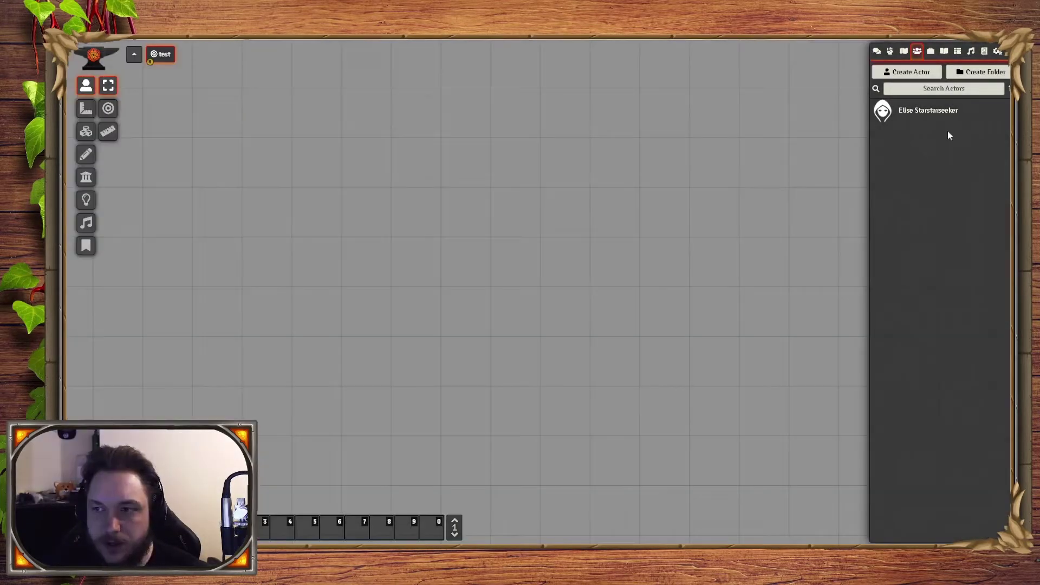
Set the actor's portrait to Elisestarseeker.png from the Assets folder, filtering the images by "elise", and close the sheet.
{"action": "left_click", "coordinate": [931, 110]}
{"action": "left_click", "coordinate": [364, 157]}
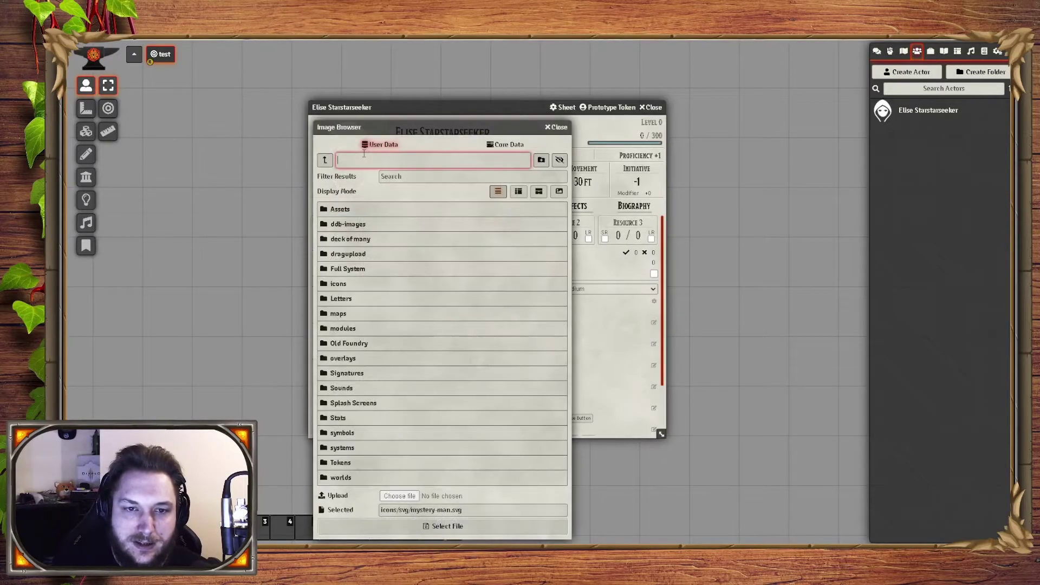
{"action": "left_click", "coordinate": [352, 211]}
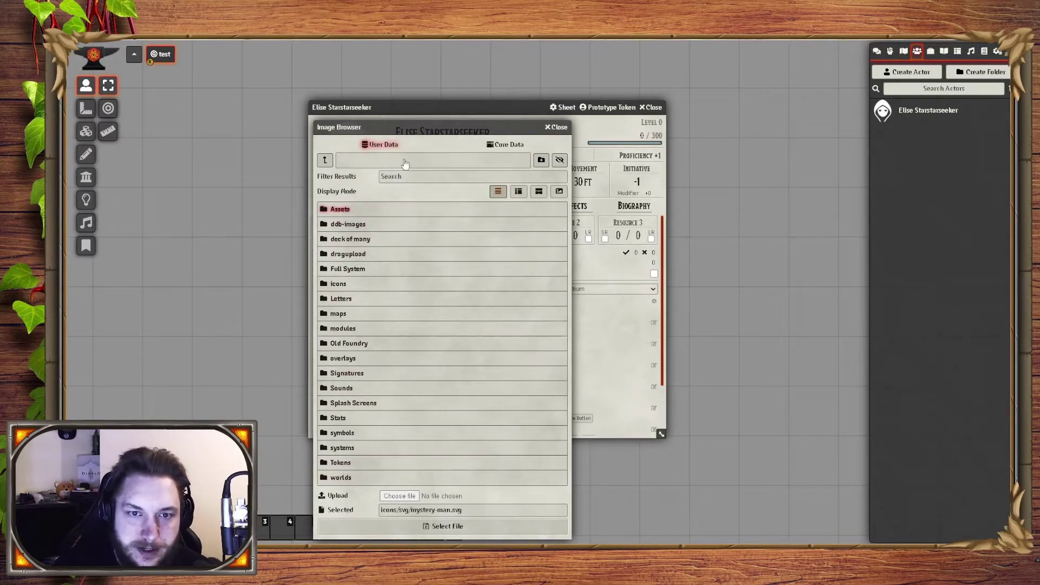
{"action": "left_click", "coordinate": [539, 120]}
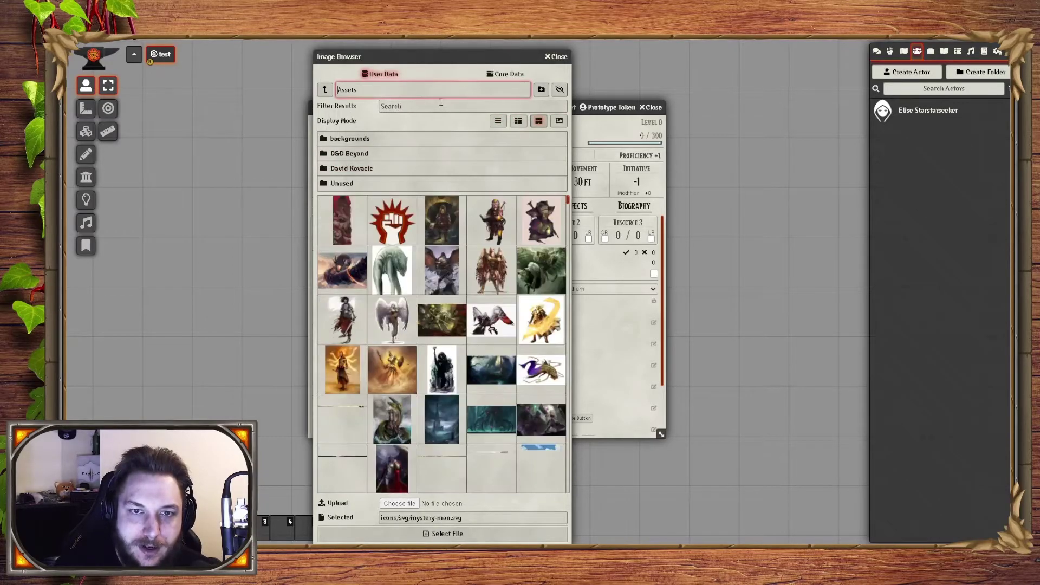
{"action": "left_click", "coordinate": [441, 101]}
{"action": "type", "text": "elise"}
{"action": "left_click", "coordinate": [342, 161]}
{"action": "left_click", "coordinate": [418, 226]}
{"action": "left_click", "coordinate": [650, 107]}
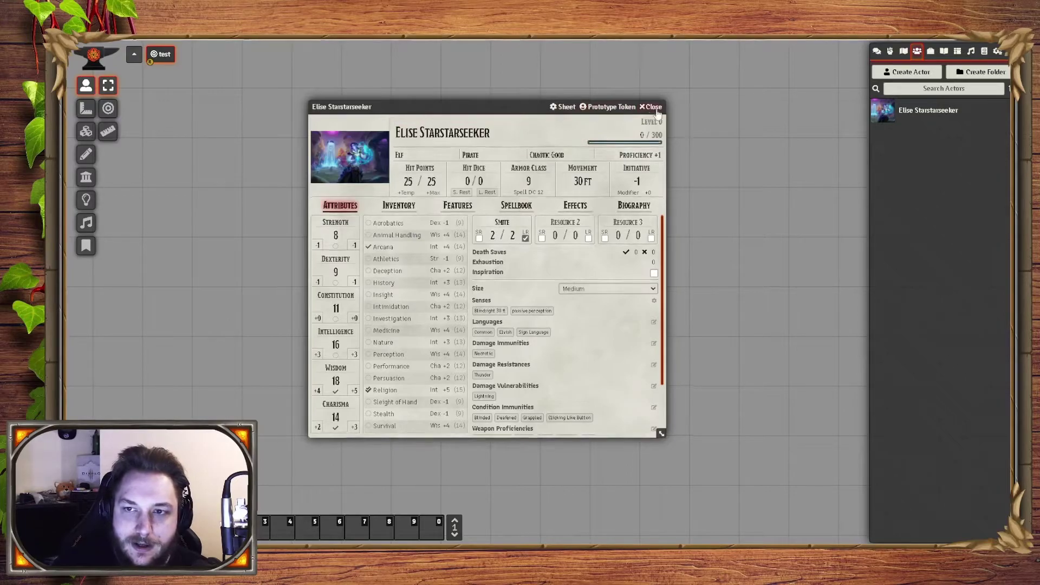
Place the actor's token on the scene, view the character artwork, and close the image.
{"action": "left_click_drag", "start_coordinate": [919, 118], "coordinate": [665, 217]}
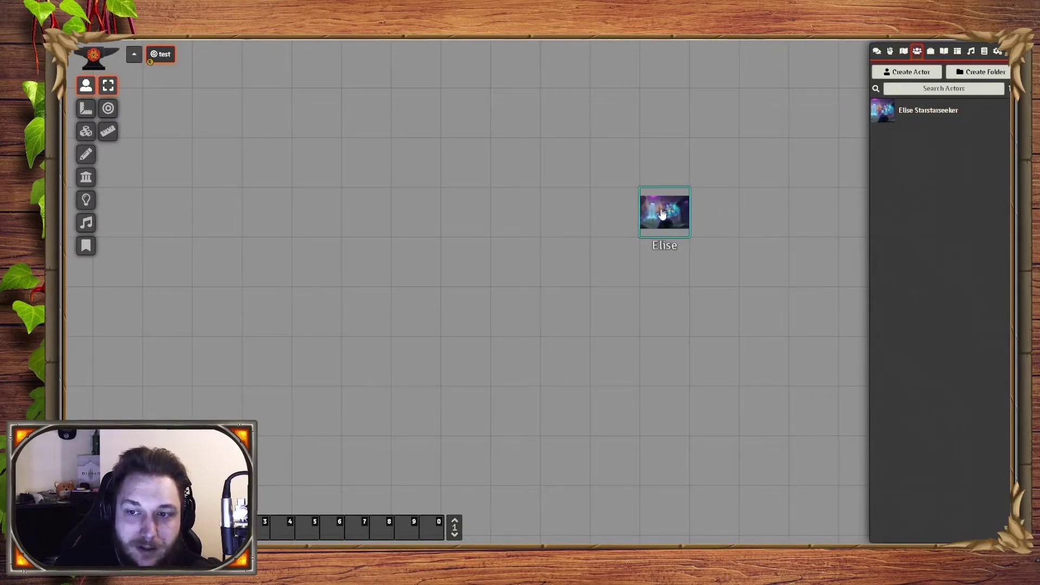
{"action": "right_click", "coordinate": [920, 111]}
{"action": "left_click", "coordinate": [914, 133]}
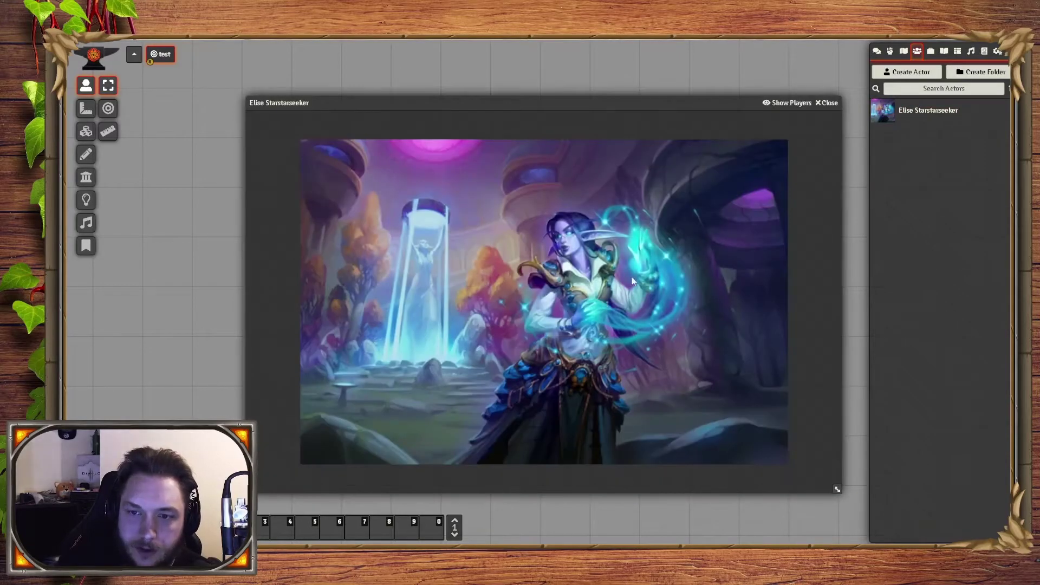
{"action": "left_click", "coordinate": [787, 102]}
{"action": "left_click", "coordinate": [827, 102]}
{"action": "left_click", "coordinate": [821, 99]}
Compare the actor's token artwork with its character artwork from the actor list, closing each image.
{"action": "right_click", "coordinate": [902, 114]}
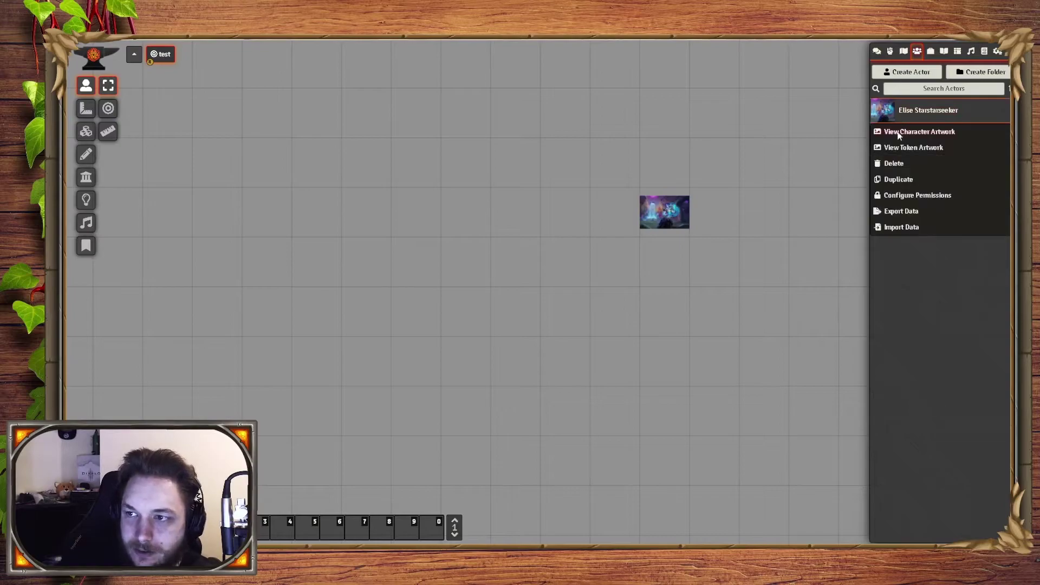
{"action": "left_click", "coordinate": [899, 148]}
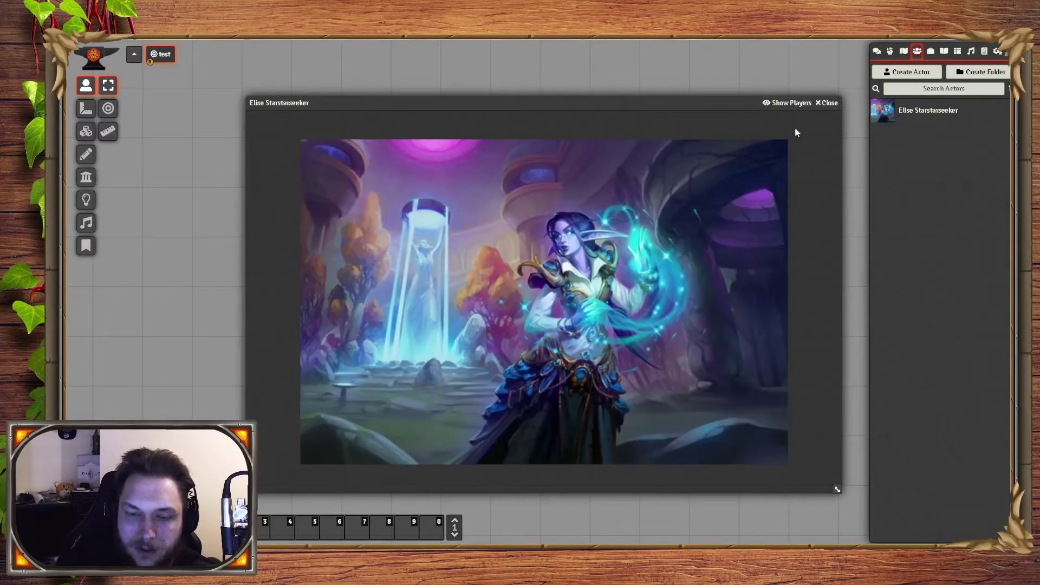
{"action": "left_click", "coordinate": [837, 102]}
{"action": "right_click", "coordinate": [915, 111]}
{"action": "left_click", "coordinate": [921, 148]}
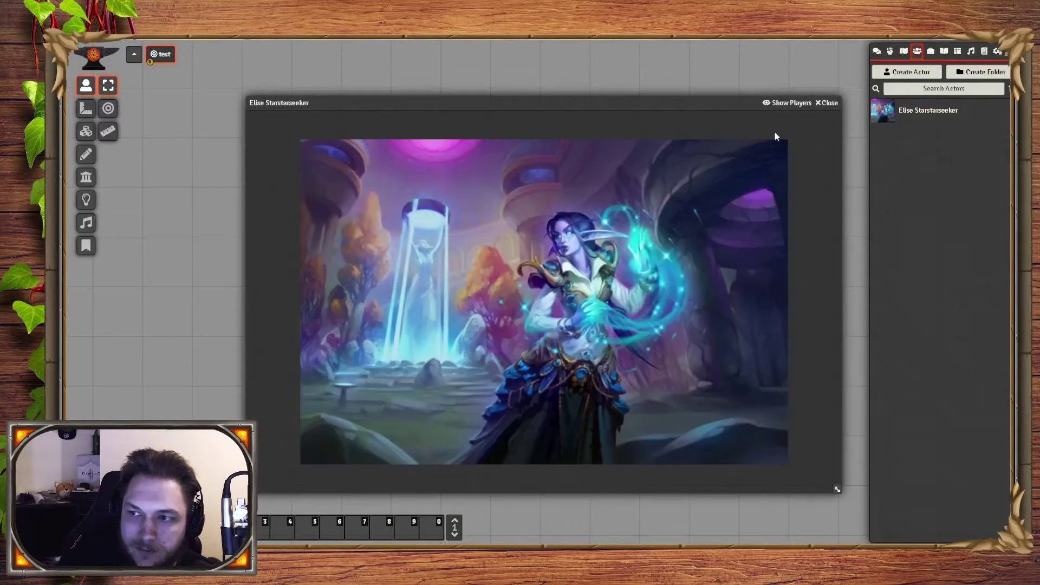
{"action": "left_click", "coordinate": [827, 103]}
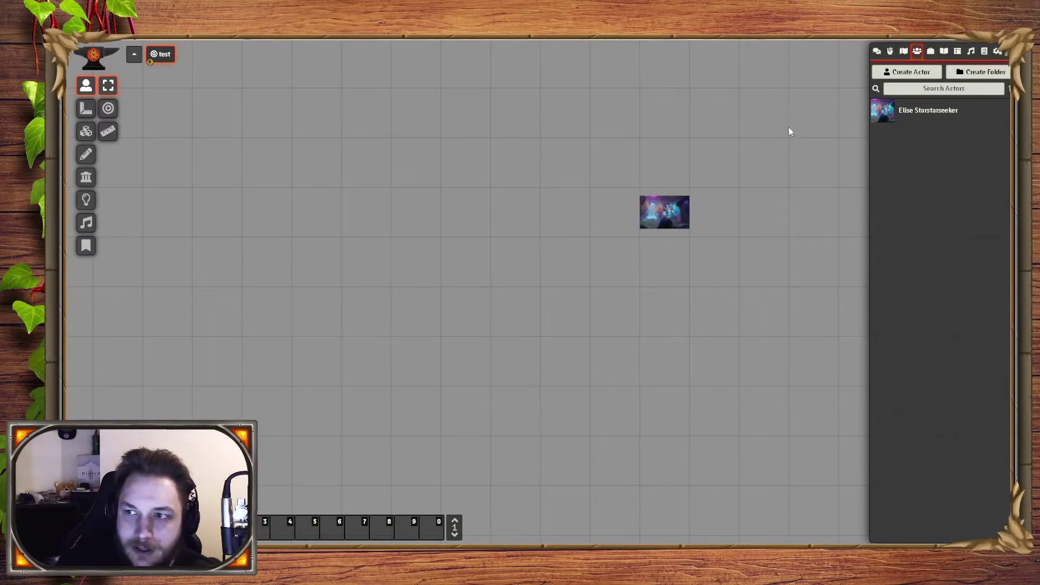
{"action": "right_click", "coordinate": [918, 111]}
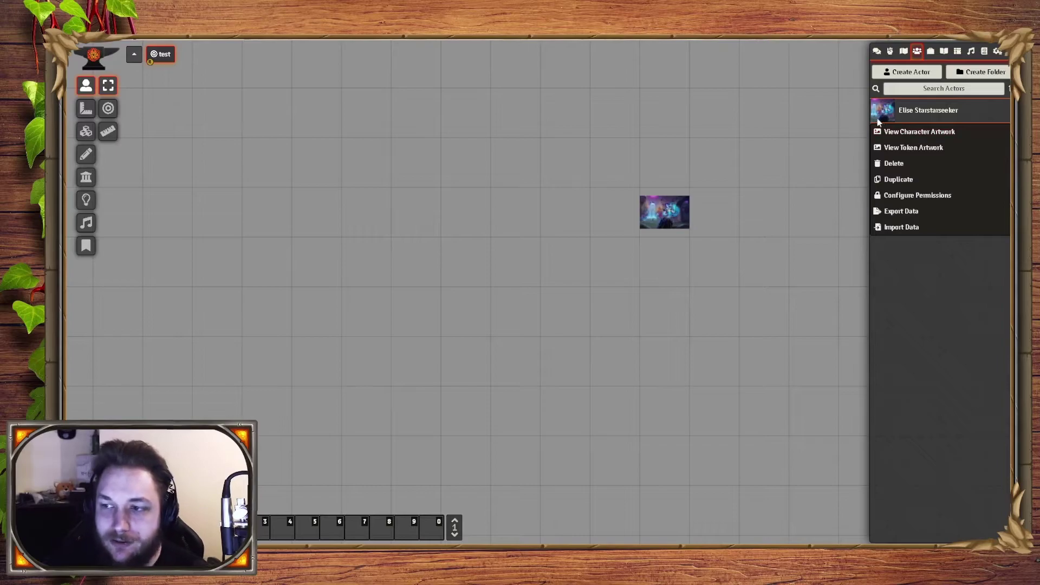
{"action": "left_click", "coordinate": [750, 152]}
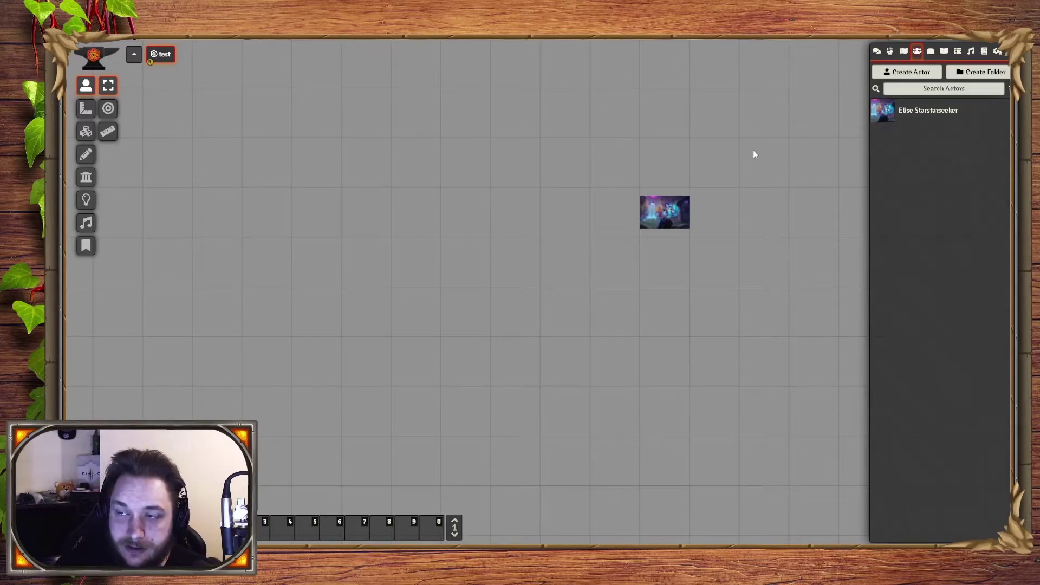
{"action": "right_click", "coordinate": [915, 111]}
{"action": "left_click", "coordinate": [911, 146]}
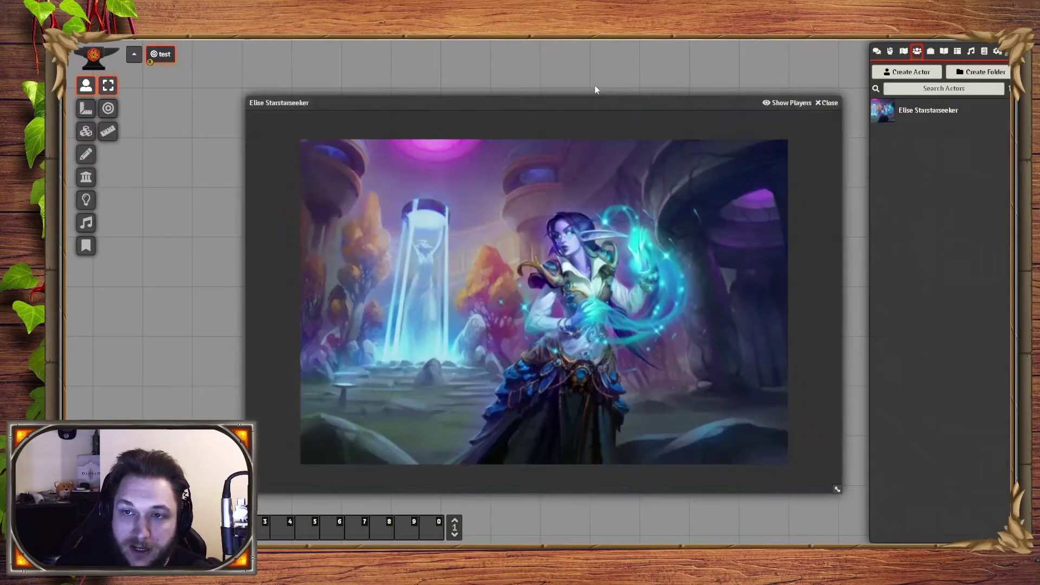
{"action": "left_click", "coordinate": [832, 110]}
{"action": "left_click", "coordinate": [916, 136]}
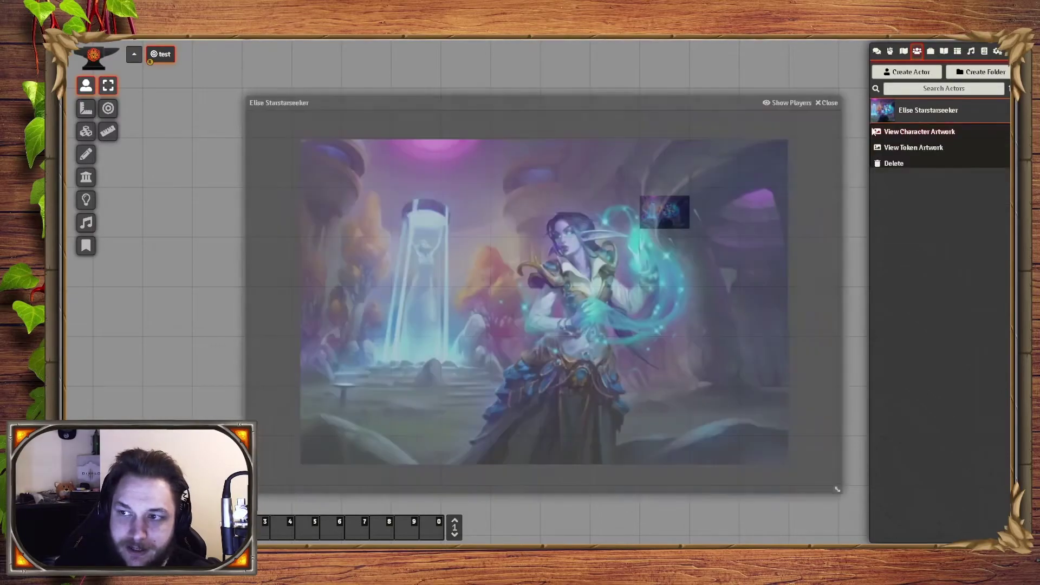
{"action": "left_click", "coordinate": [821, 102]}
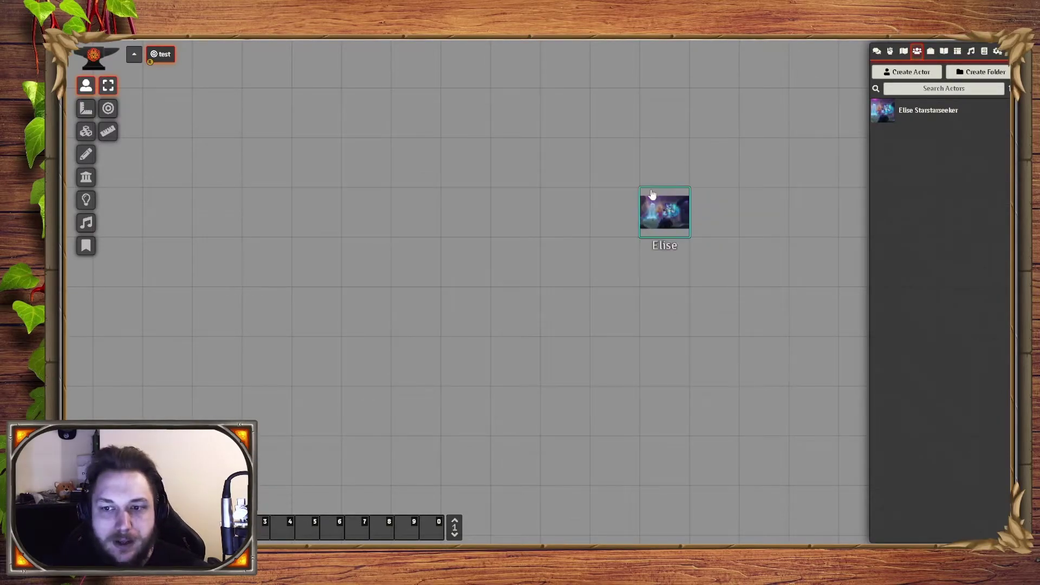
Move the placed token a few squares across the grid to test its vision, and delete it from the scene.
{"action": "left_click", "coordinate": [664, 212]}
{"action": "key", "text": "Left"}
{"action": "key", "text": "Left"}
{"action": "key", "text": "Left"}
{"action": "key", "text": "Left"}
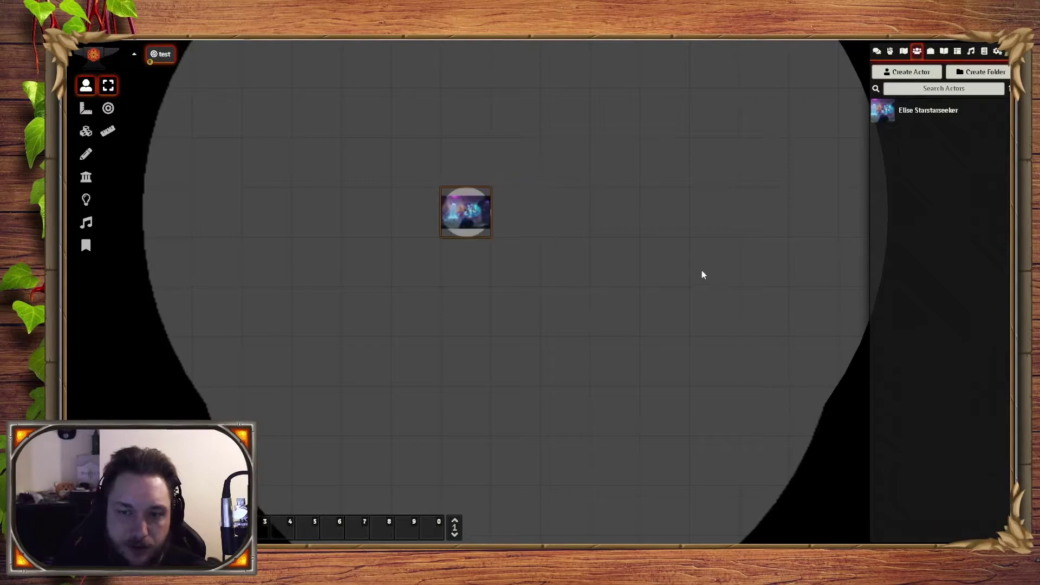
{"action": "key", "text": "Right"}
{"action": "left_click", "coordinate": [701, 268]}
{"action": "left_click", "coordinate": [540, 213]}
{"action": "key", "text": "Delete"}
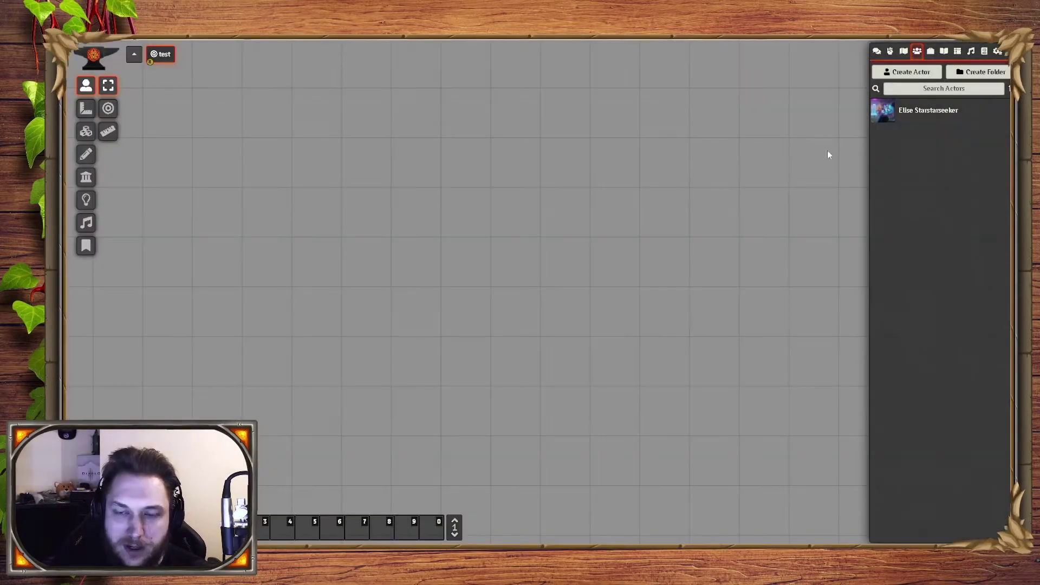
Set Dim Vision to 30 in the actor's prototype token configuration.
{"action": "left_click", "coordinate": [929, 110]}
{"action": "left_click", "coordinate": [609, 108]}
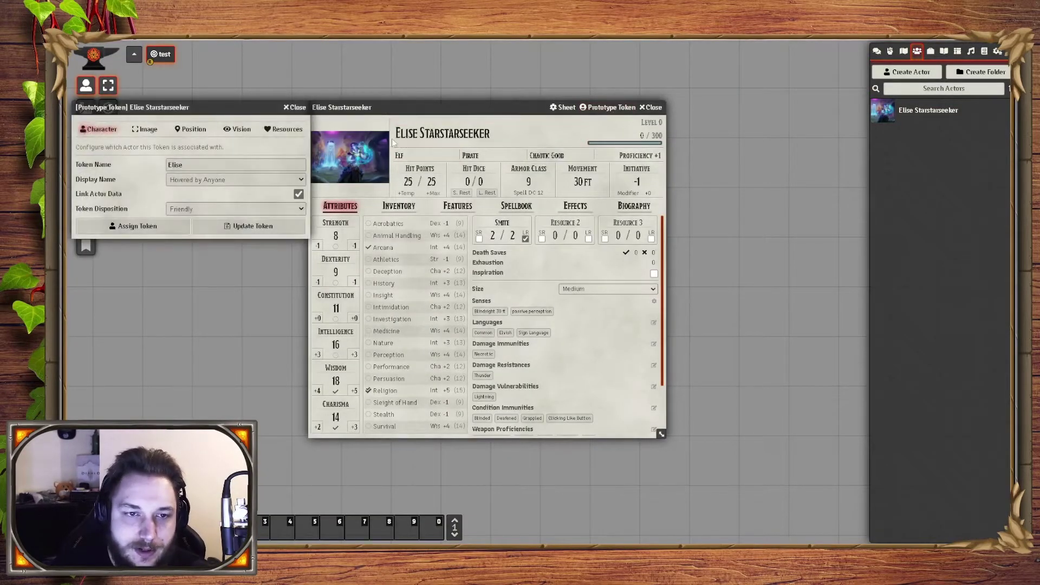
{"action": "left_click", "coordinate": [144, 129]}
{"action": "left_click", "coordinate": [238, 129]}
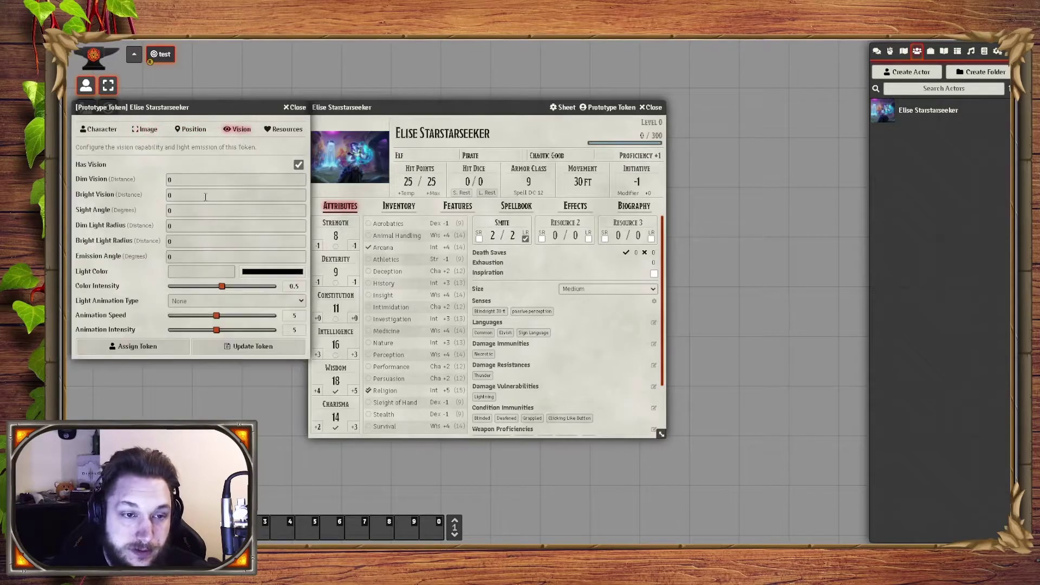
{"action": "left_click", "coordinate": [169, 182]}
{"action": "type", "text": "3"}
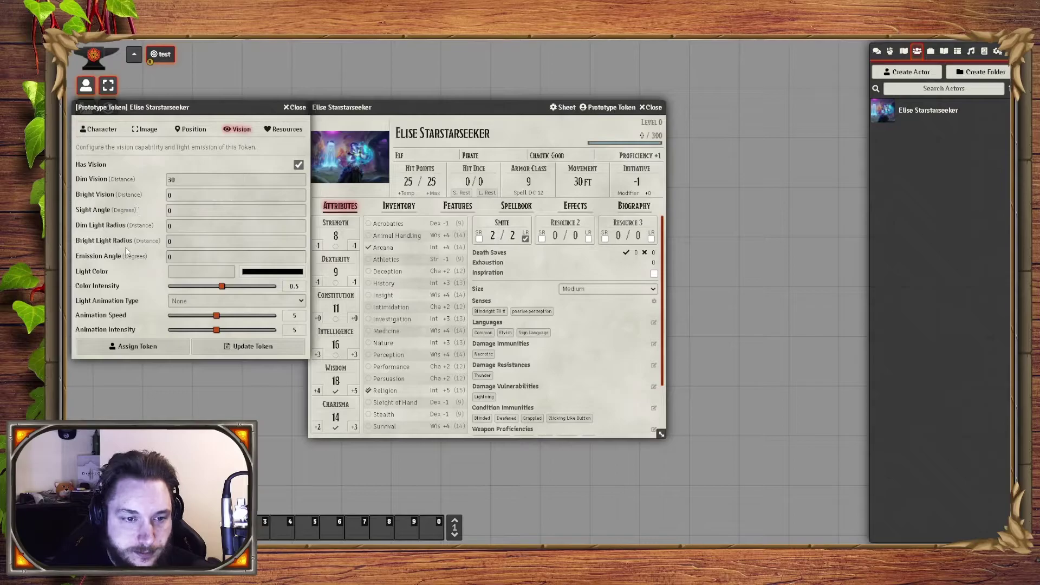
{"action": "left_click", "coordinate": [99, 129]}
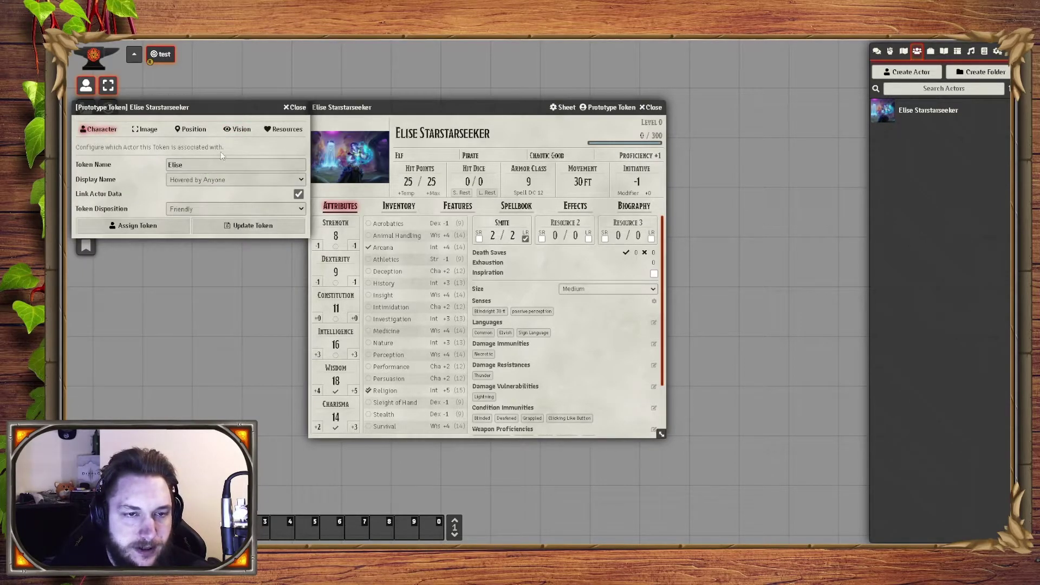
{"action": "left_click", "coordinate": [239, 129]}
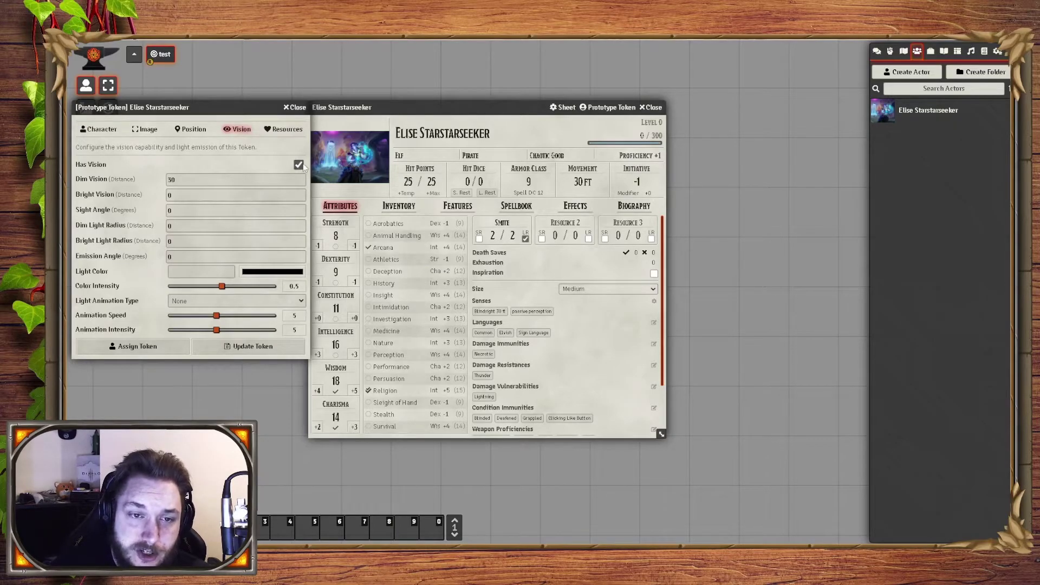
Set the prototype token's bars to display when Hovered by Owner, with attributes.hp as the Bar 1 attribute.
{"action": "left_click", "coordinate": [189, 129]}
{"action": "left_click", "coordinate": [282, 129]}
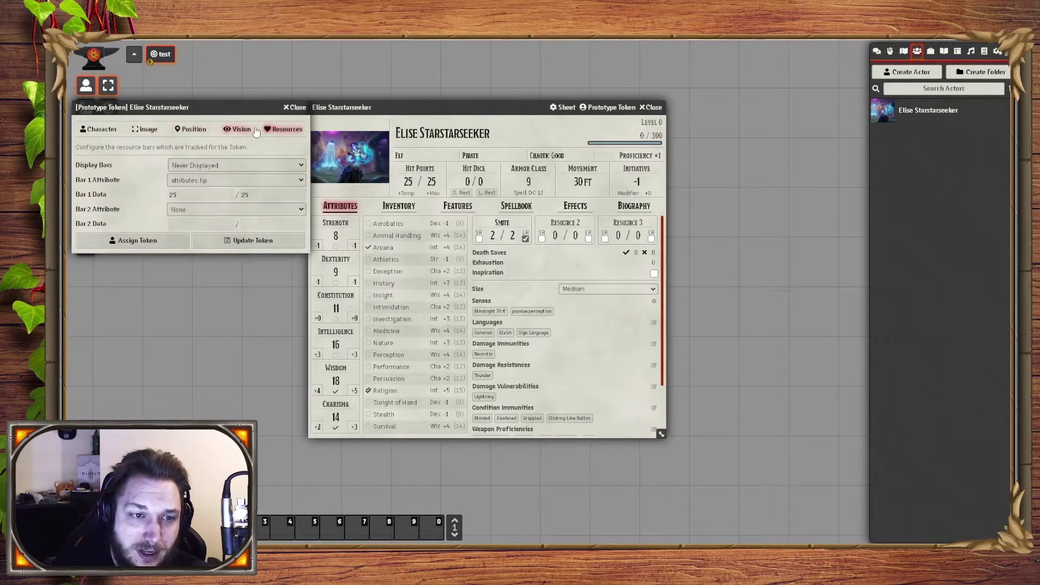
{"action": "left_click", "coordinate": [215, 165]}
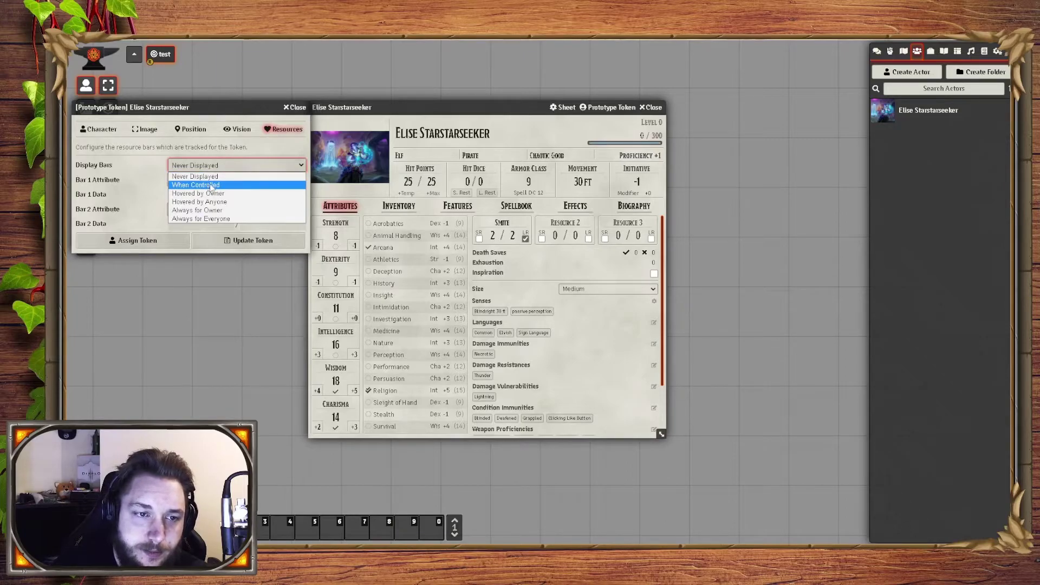
{"action": "left_click", "coordinate": [212, 194]}
{"action": "left_click", "coordinate": [218, 181]}
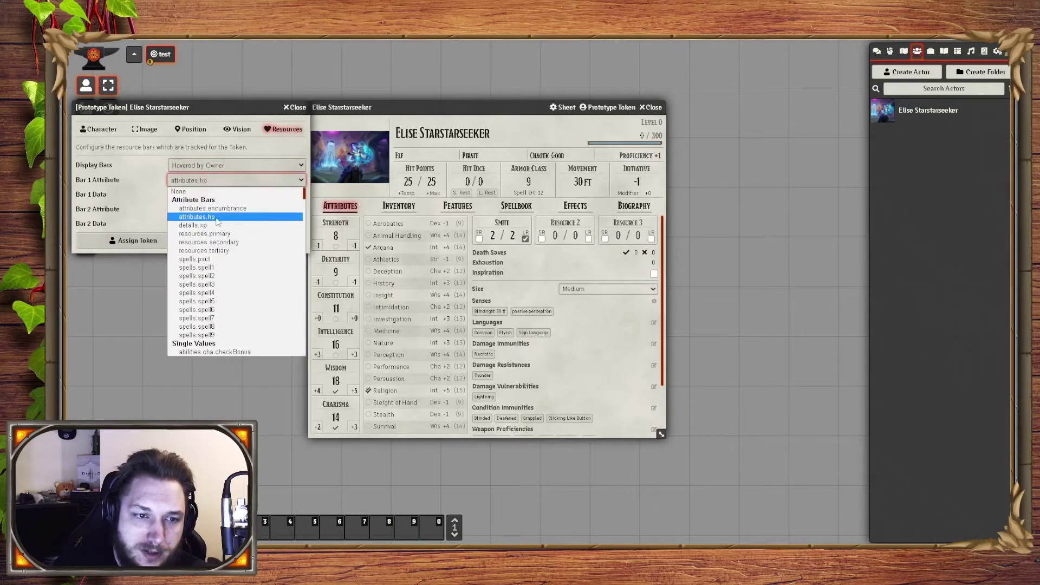
{"action": "left_click", "coordinate": [216, 217]}
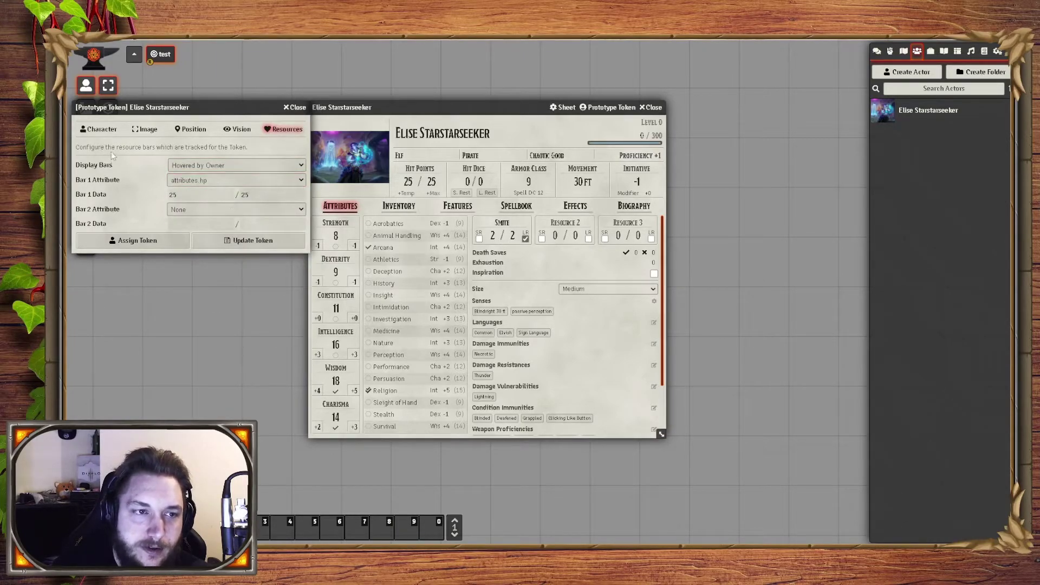
Set the prototype token's Display Name option to Hovered by Owner.
{"action": "left_click", "coordinate": [98, 129]}
{"action": "left_click", "coordinate": [192, 181]}
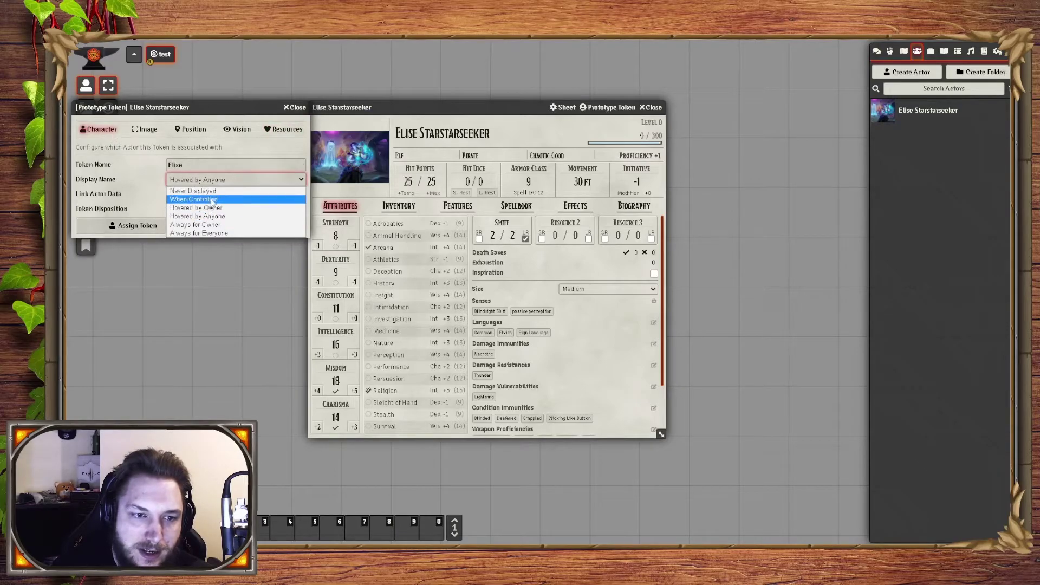
{"action": "left_click", "coordinate": [237, 209]}
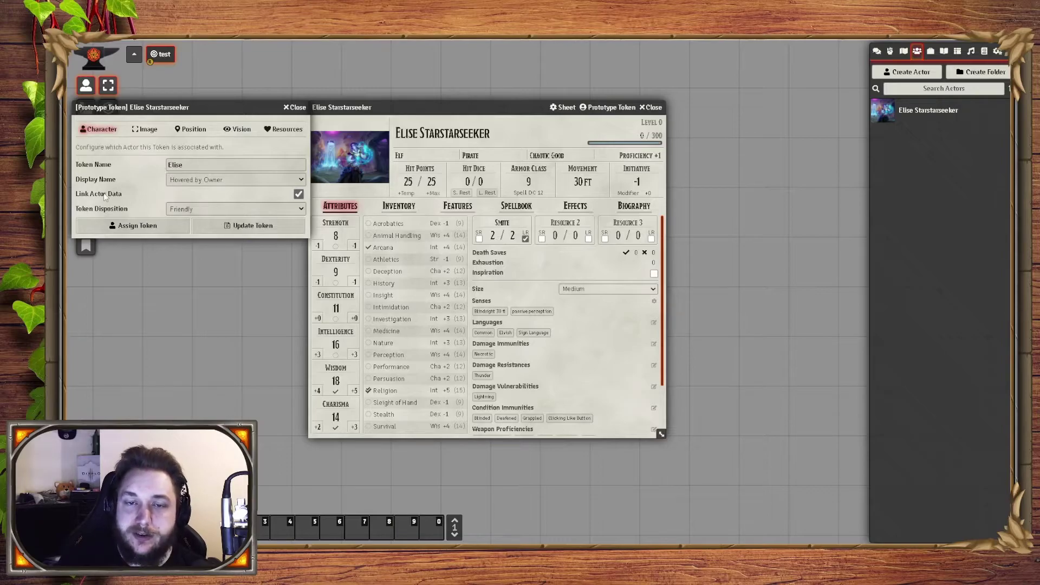
Choose the round blue-ringed elf image from Tokens/Tests as the token image, update the prototype token, and close the sheet.
{"action": "left_click", "coordinate": [145, 129]}
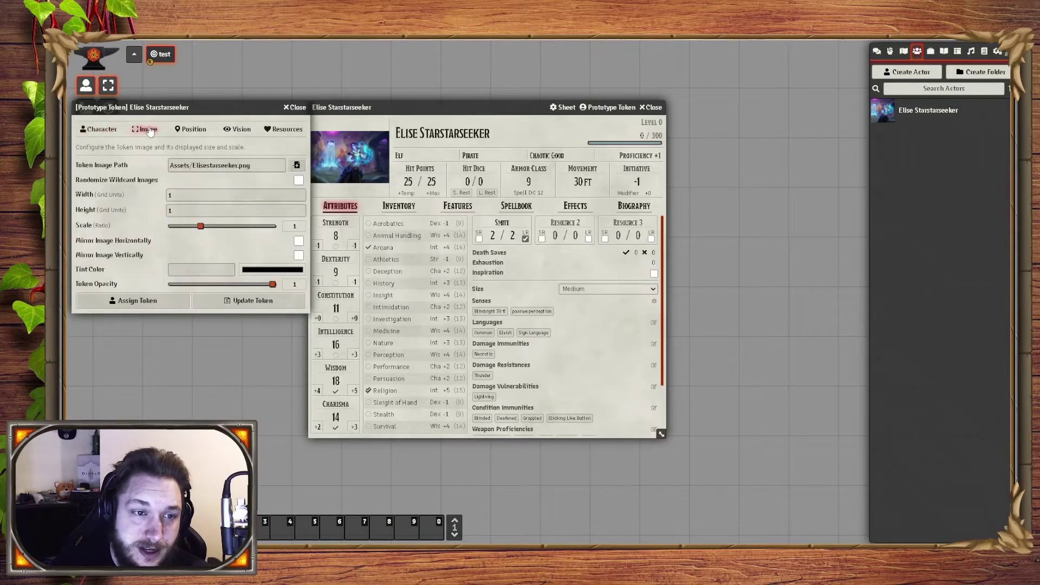
{"action": "left_click", "coordinate": [299, 170]}
{"action": "left_click", "coordinate": [426, 85]}
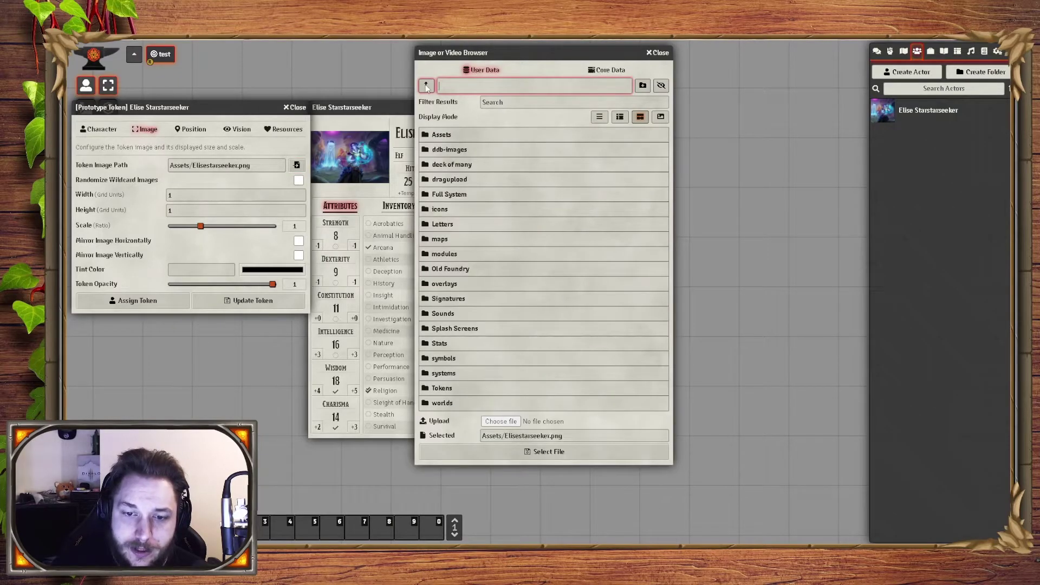
{"action": "left_click", "coordinate": [453, 393]}
{"action": "left_click", "coordinate": [485, 328]}
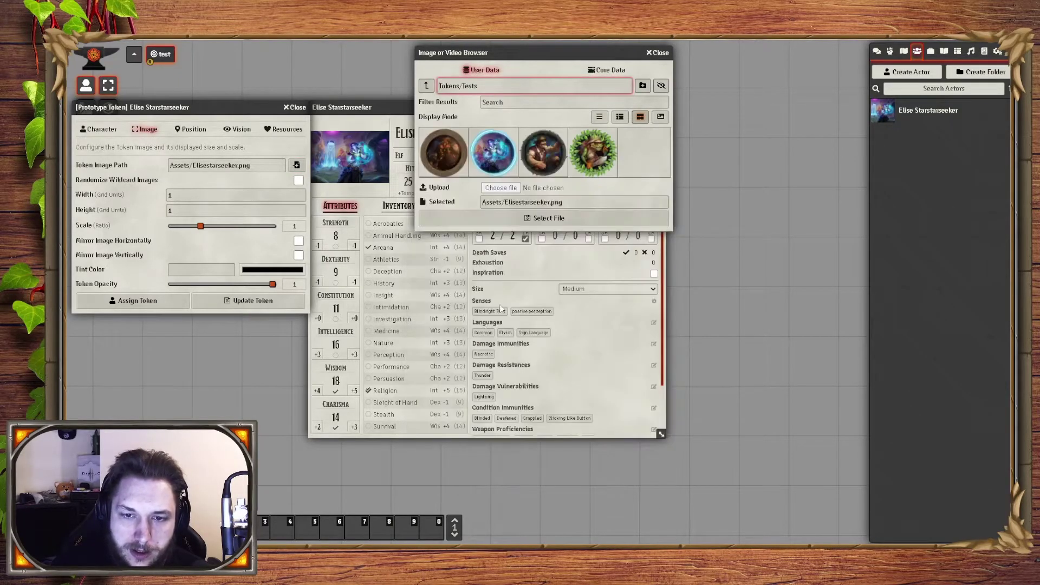
{"action": "left_click", "coordinate": [490, 159]}
{"action": "left_click", "coordinate": [546, 217]}
{"action": "left_click", "coordinate": [274, 306]}
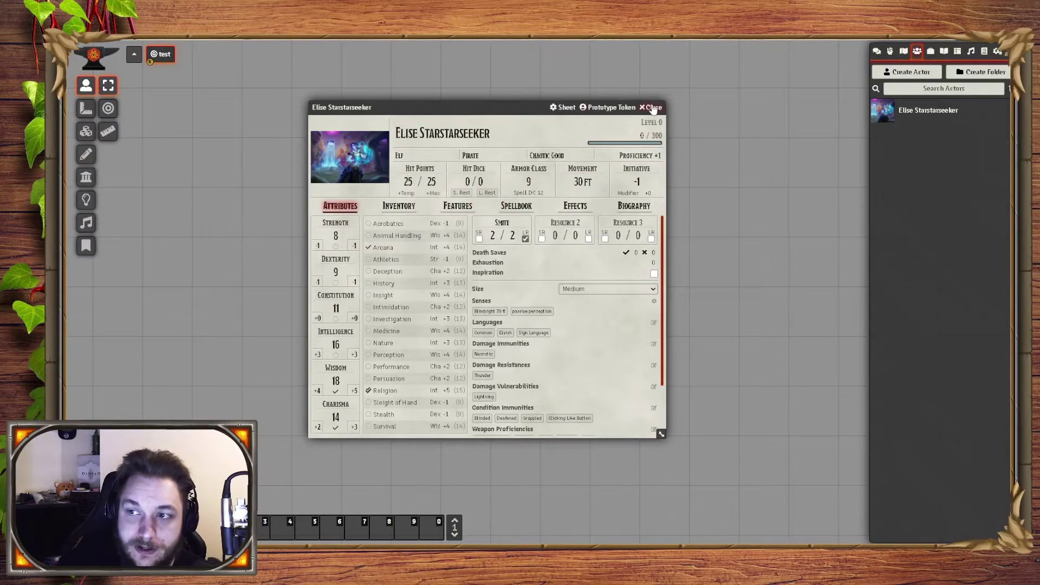
{"action": "left_click", "coordinate": [652, 108]}
Place the actor's token on the scene and view its character artwork and token artwork.
{"action": "left_click_drag", "start_coordinate": [929, 114], "coordinate": [665, 165]}
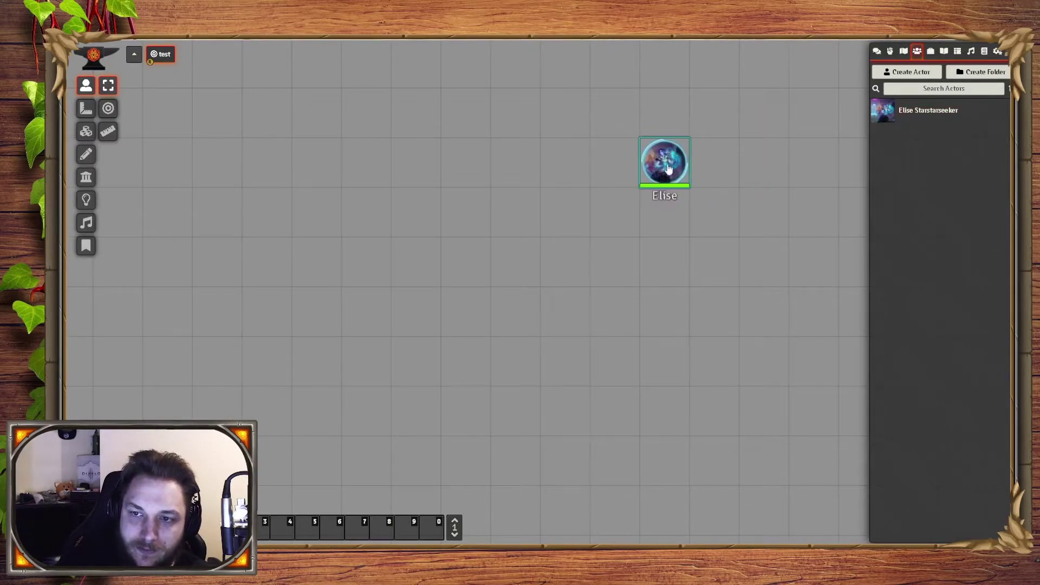
{"action": "right_click", "coordinate": [905, 115]}
{"action": "left_click", "coordinate": [910, 132]}
{"action": "left_click", "coordinate": [835, 111]}
{"action": "right_click", "coordinate": [915, 115]}
{"action": "left_click", "coordinate": [915, 149]}
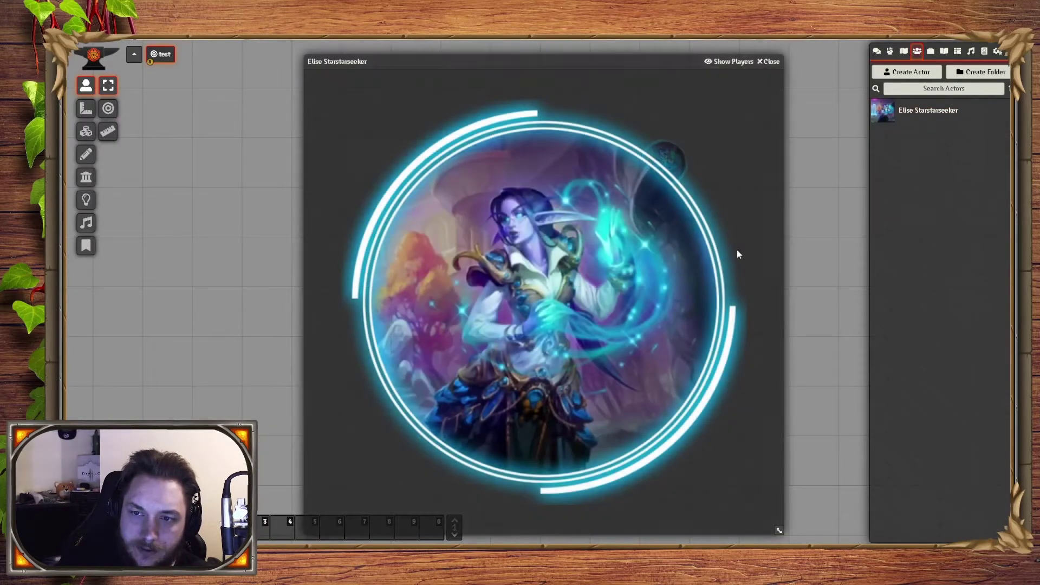
{"action": "left_click", "coordinate": [771, 62]}
{"action": "scroll", "coordinate": [626, 282], "scroll_direction": "up", "scroll_amount": 3}
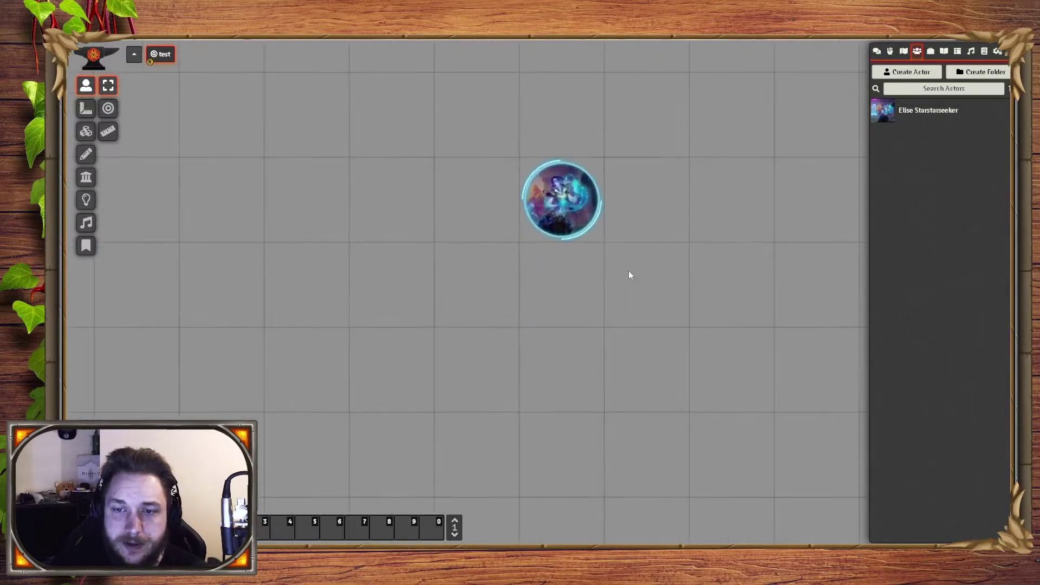
Move the character's token three squares diagonally down and left across the scene, and deselect it.
{"action": "scroll", "coordinate": [641, 260], "scroll_direction": "down", "scroll_amount": 5}
{"action": "left_click", "coordinate": [581, 181]}
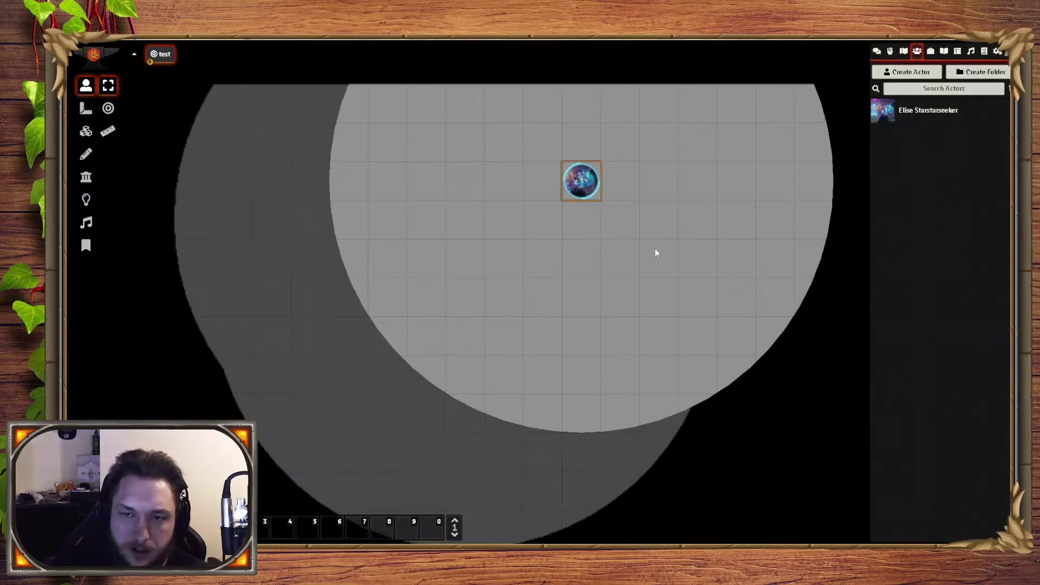
{"action": "key", "text": "Left+Down"}
{"action": "key", "text": "Left+Down"}
{"action": "key", "text": "Left+Down"}
{"action": "left_click", "coordinate": [605, 284]}
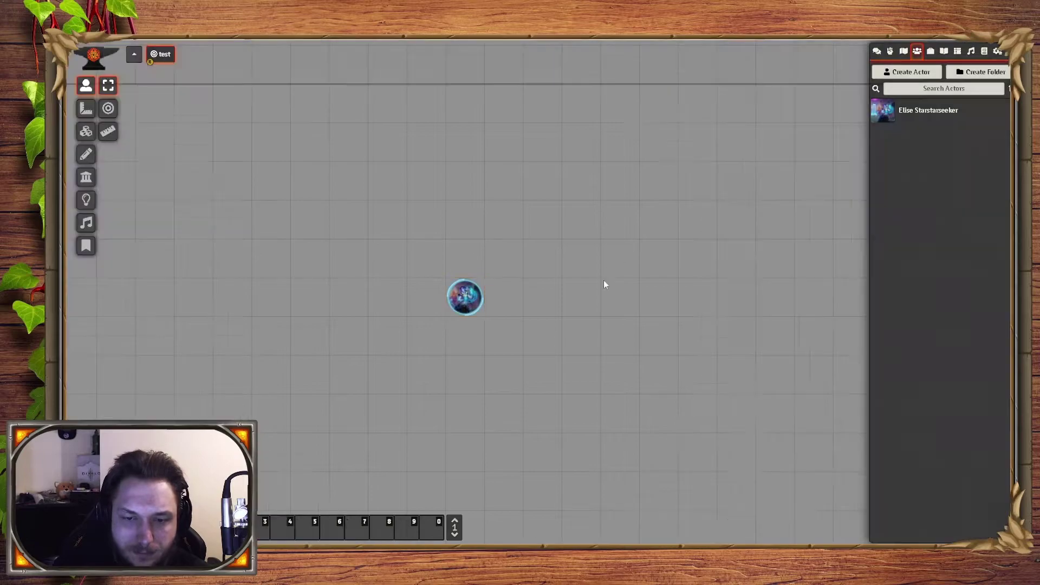
Set the placed token's Bright Light Radius to 30 and its Dim Light Radius to 60.
{"action": "scroll", "coordinate": [602, 293], "scroll_direction": "up", "scroll_amount": 2}
{"action": "double_click", "coordinate": [495, 268]}
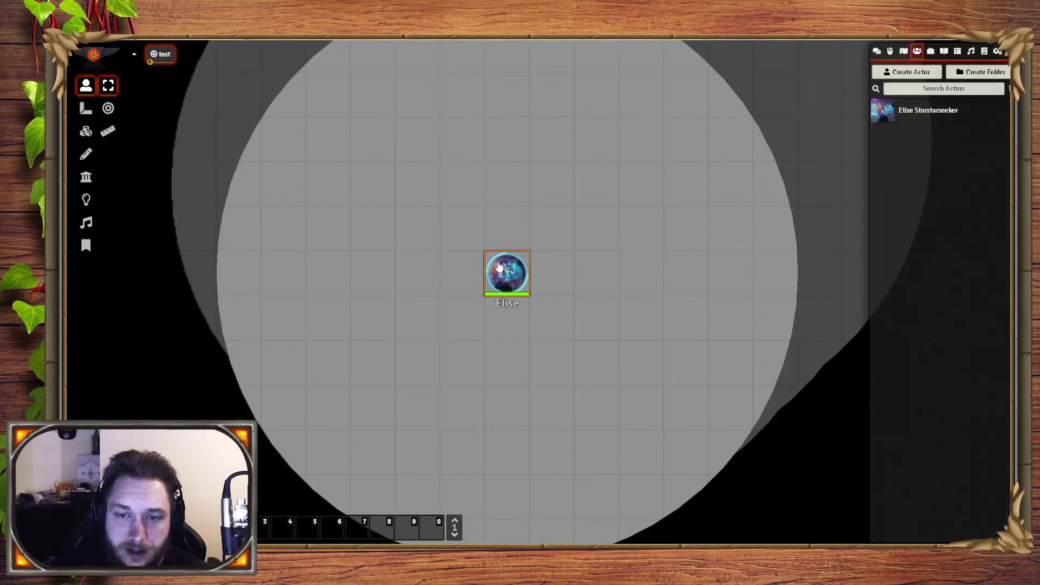
{"action": "left_click", "coordinate": [628, 107]}
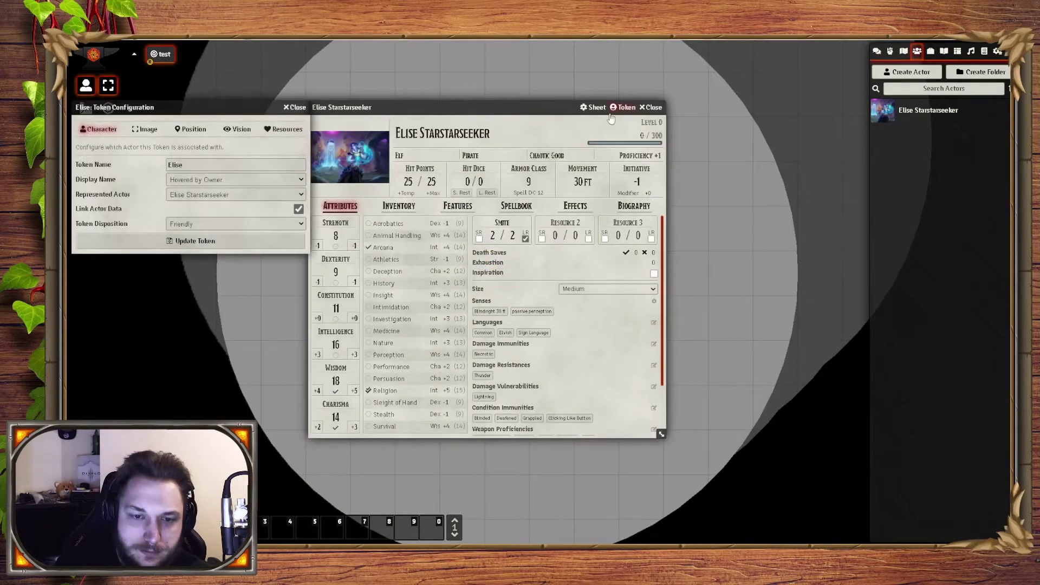
{"action": "left_click", "coordinate": [237, 129]}
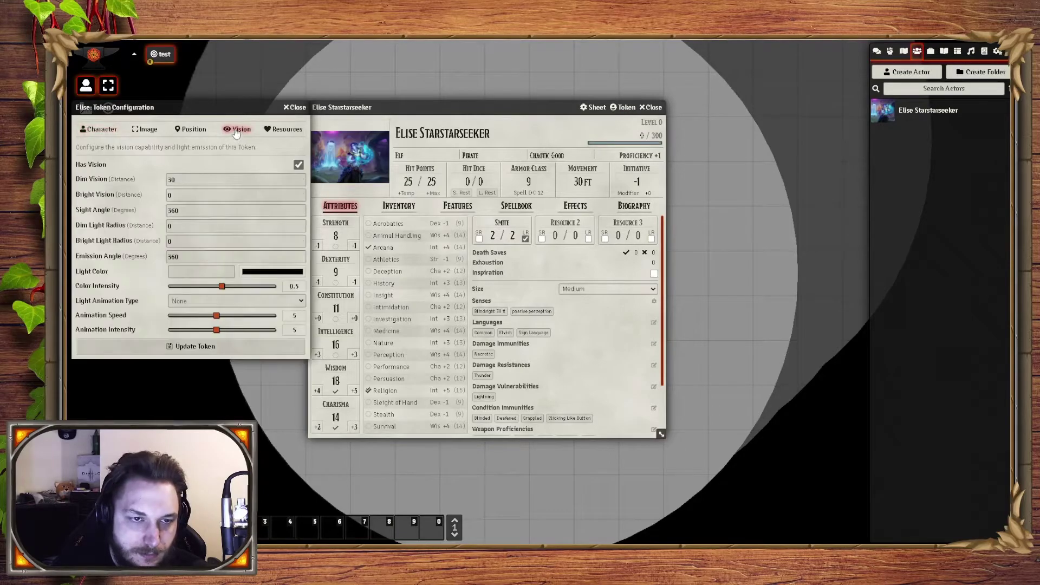
{"action": "left_click", "coordinate": [174, 242]}
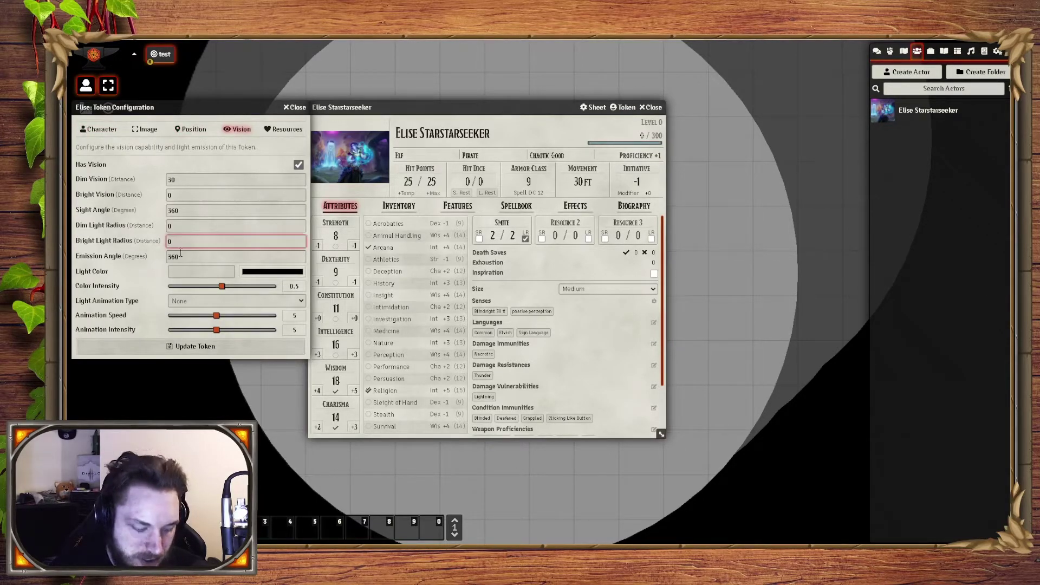
{"action": "type", "text": "30"}
{"action": "key", "text": "shift+Tab"}
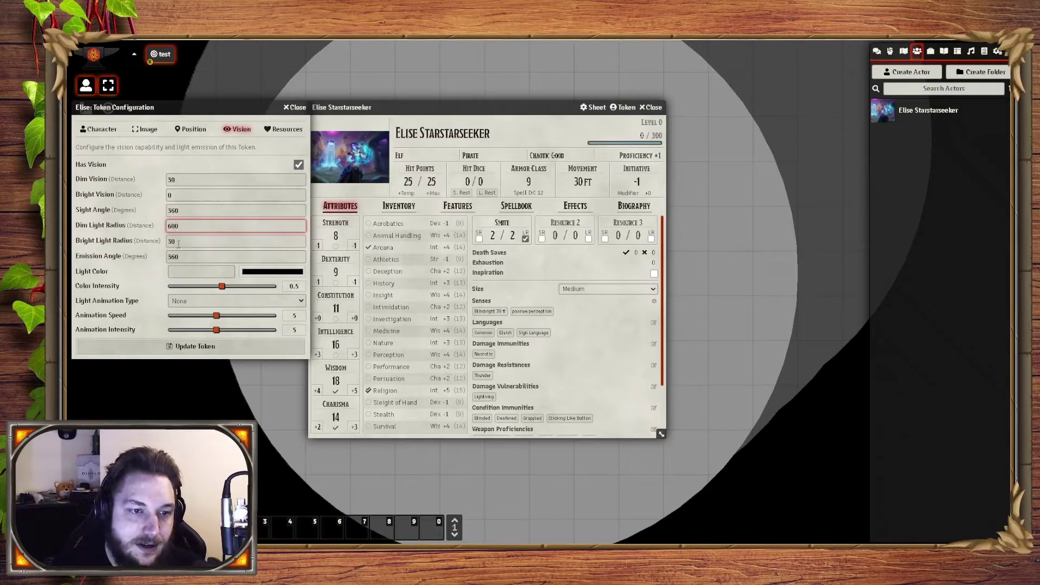
{"action": "type", "text": "60"}
{"action": "left_click", "coordinate": [122, 239]}
Give the token's light the Torch animation type and the orange light color #ff9500.
{"action": "left_click", "coordinate": [195, 301]}
{"action": "left_click", "coordinate": [196, 322]}
{"action": "left_click", "coordinate": [266, 274]}
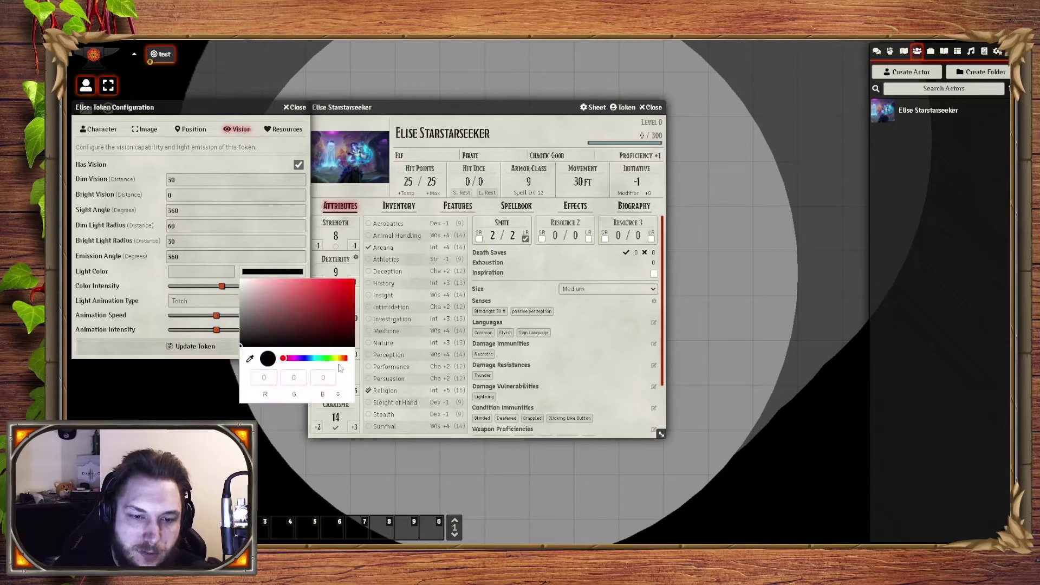
{"action": "left_click_drag", "start_coordinate": [345, 359], "coordinate": [342, 359]}
{"action": "left_click", "coordinate": [351, 281]}
{"action": "left_click", "coordinate": [128, 295]}
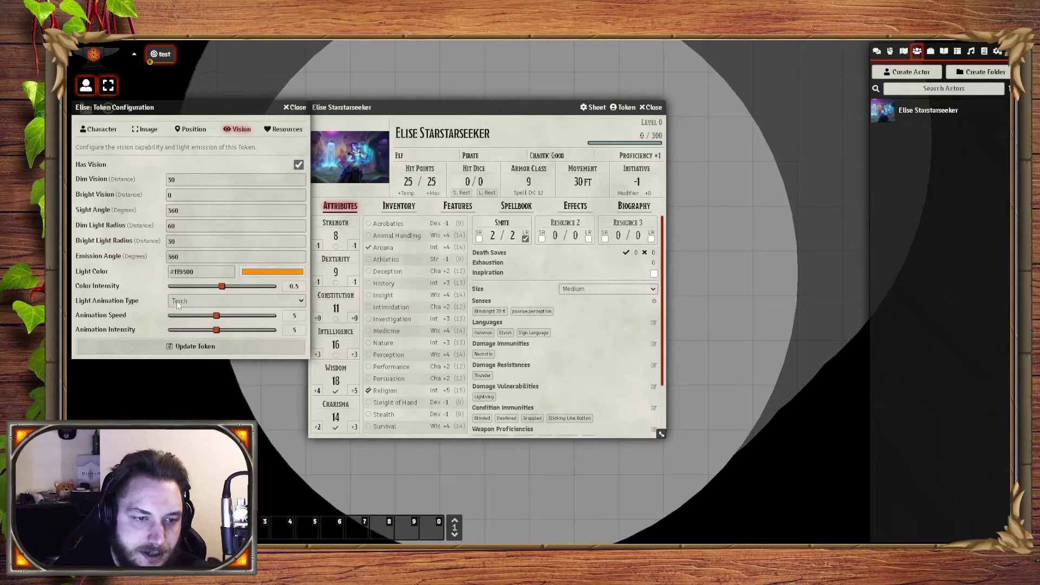
Lower the light's color intensity, update the token, and close the character sheet.
{"action": "left_click_drag", "start_coordinate": [221, 289], "coordinate": [172, 316]}
{"action": "left_click", "coordinate": [223, 349]}
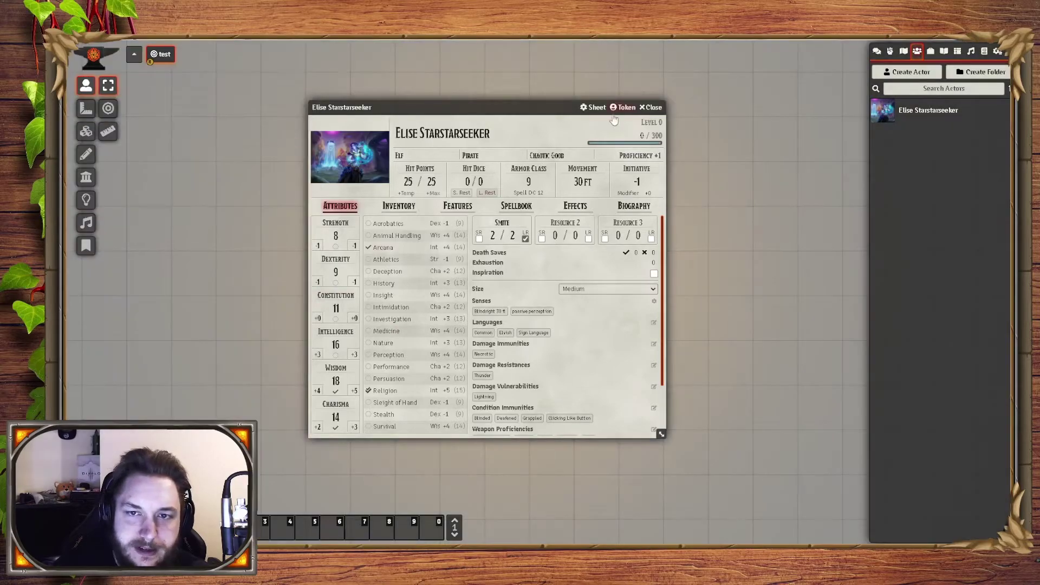
{"action": "left_click", "coordinate": [654, 107]}
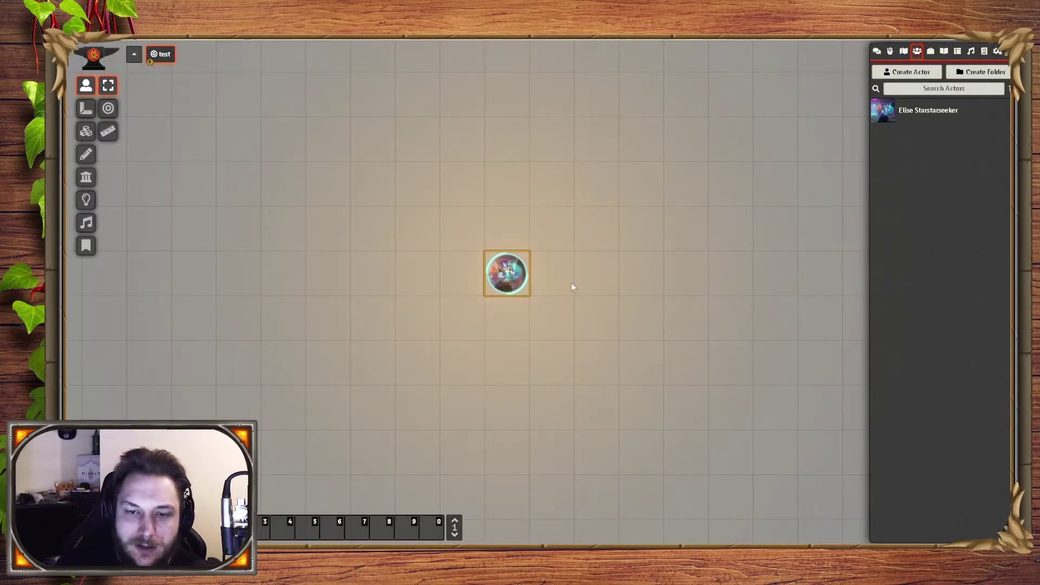
Examine the token's torch light with the scene in darkness, and return the scene to daylight.
{"action": "left_click", "coordinate": [85, 178]}
{"action": "left_click", "coordinate": [86, 85]}
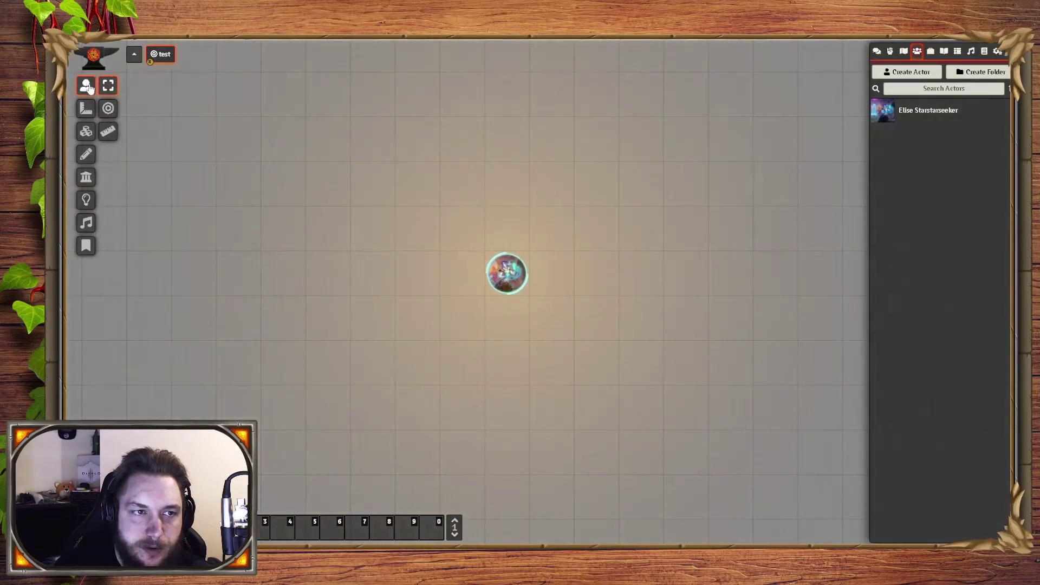
{"action": "scroll", "coordinate": [433, 360], "scroll_direction": "down", "scroll_amount": 3}
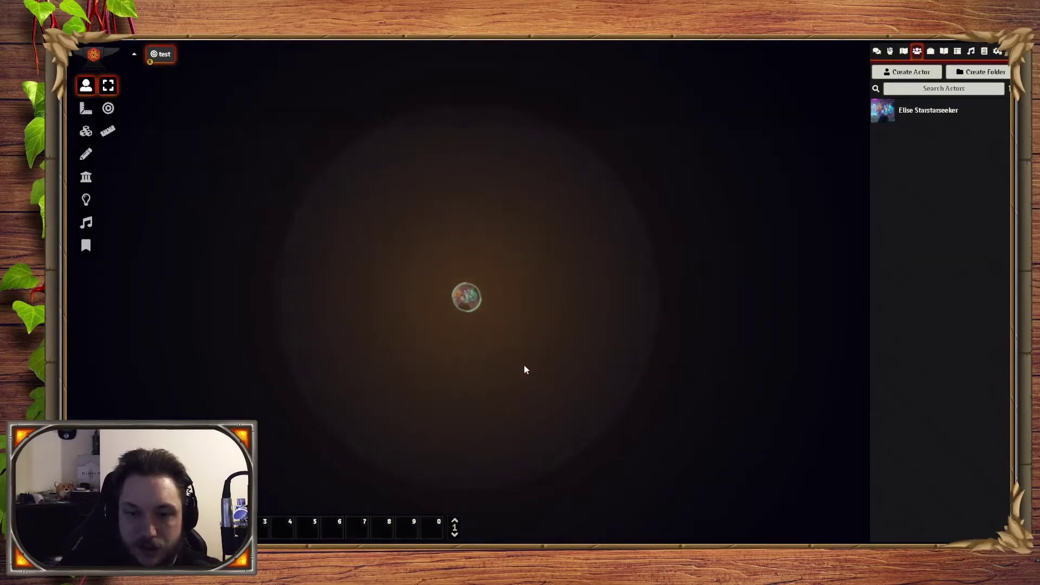
{"action": "scroll", "coordinate": [524, 365], "scroll_direction": "up", "scroll_amount": 2}
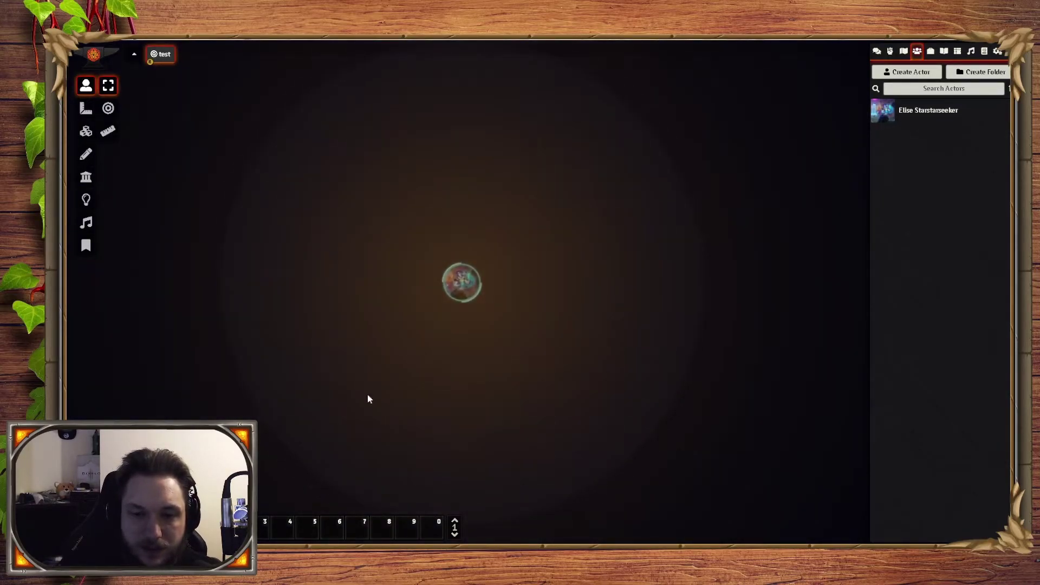
{"action": "left_click", "coordinate": [86, 200]}
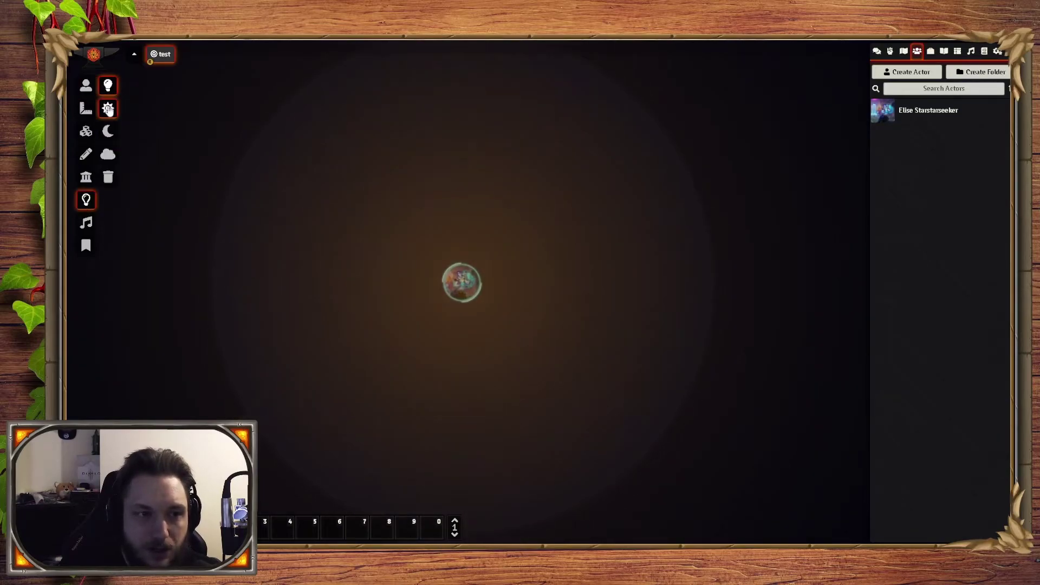
{"action": "left_click", "coordinate": [86, 85]}
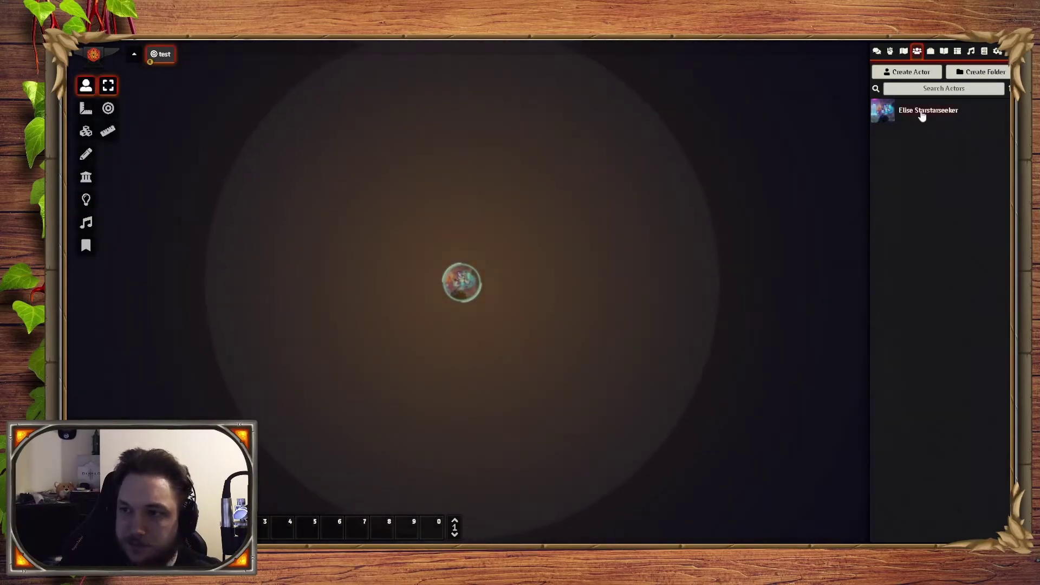
Add a new weapon to the character's inventory and open it for editing.
{"action": "left_click", "coordinate": [922, 114]}
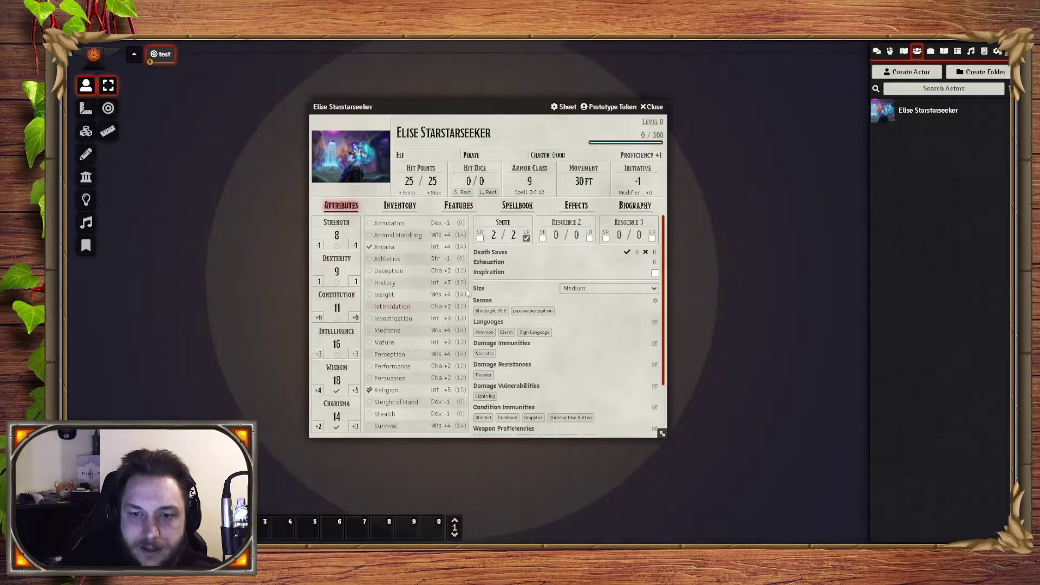
{"action": "left_click", "coordinate": [503, 222]}
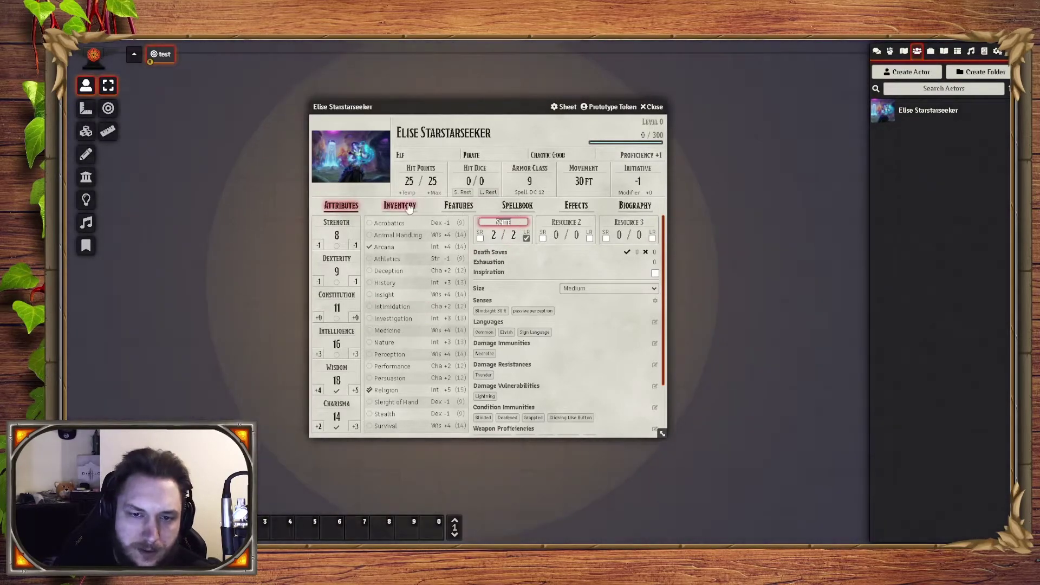
{"action": "left_click", "coordinate": [409, 207]}
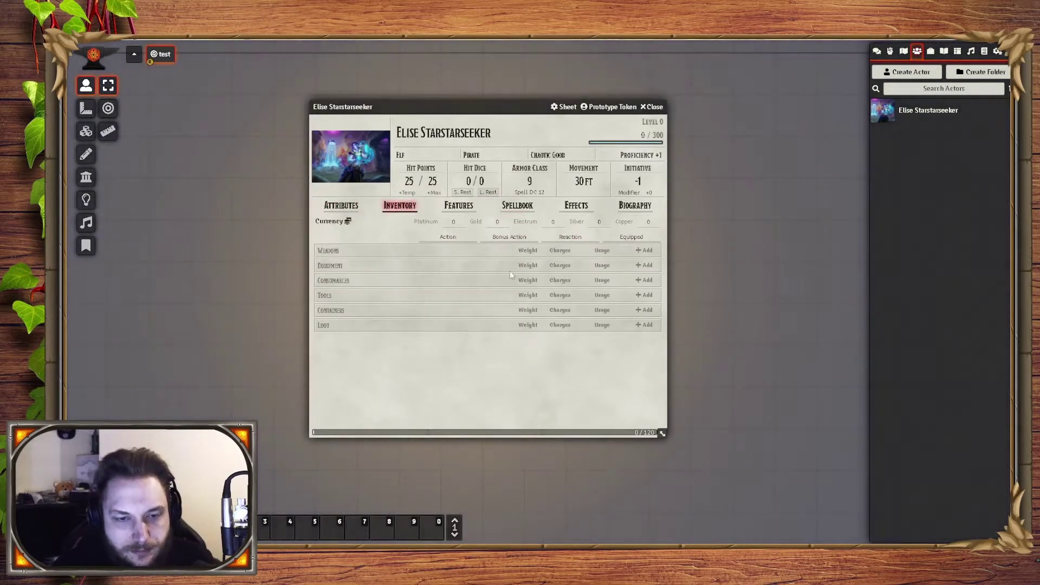
{"action": "left_click", "coordinate": [645, 251]}
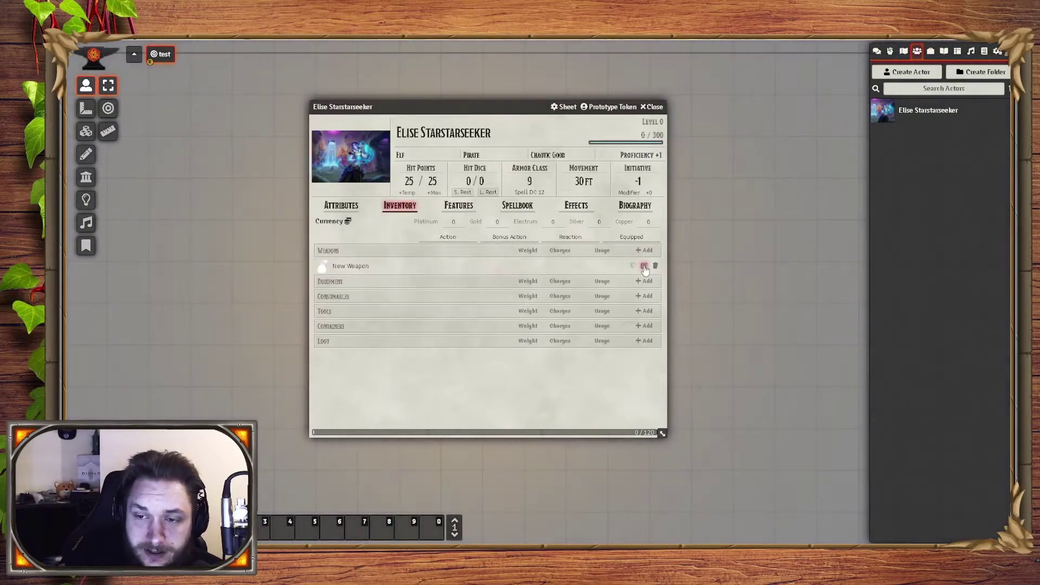
{"action": "left_click", "coordinate": [644, 267]}
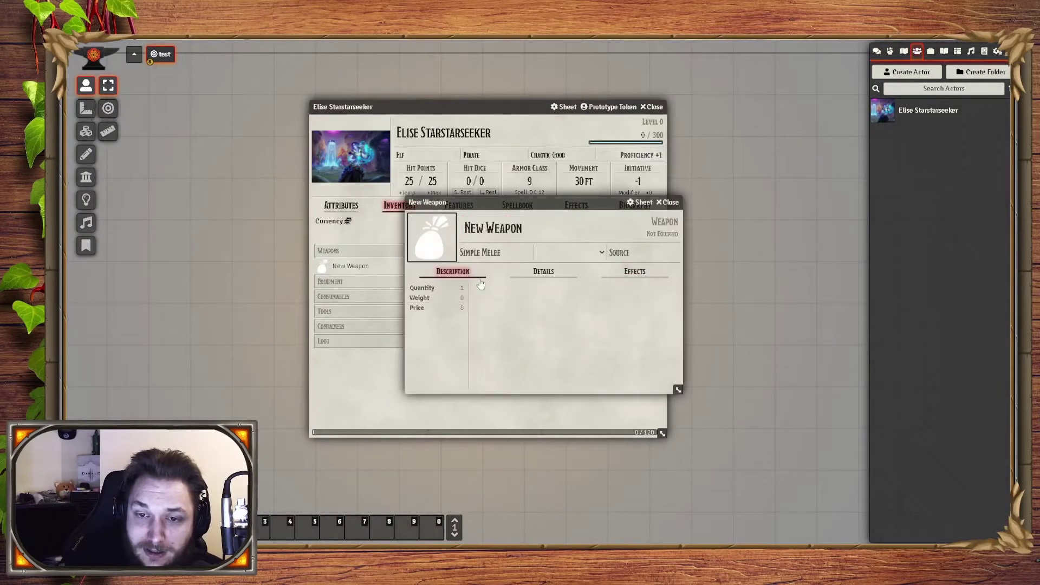
Set the weapon's activation cost to 1 Action and its action type to Melee Weapon Attack.
{"action": "left_click", "coordinate": [543, 271]}
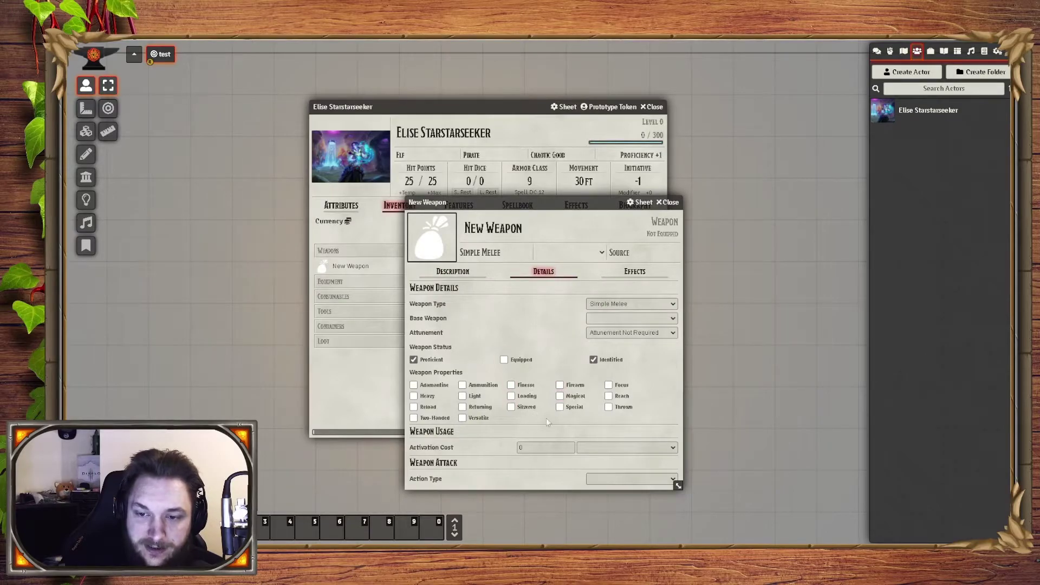
{"action": "left_click", "coordinate": [596, 450]}
{"action": "left_click", "coordinate": [596, 358]}
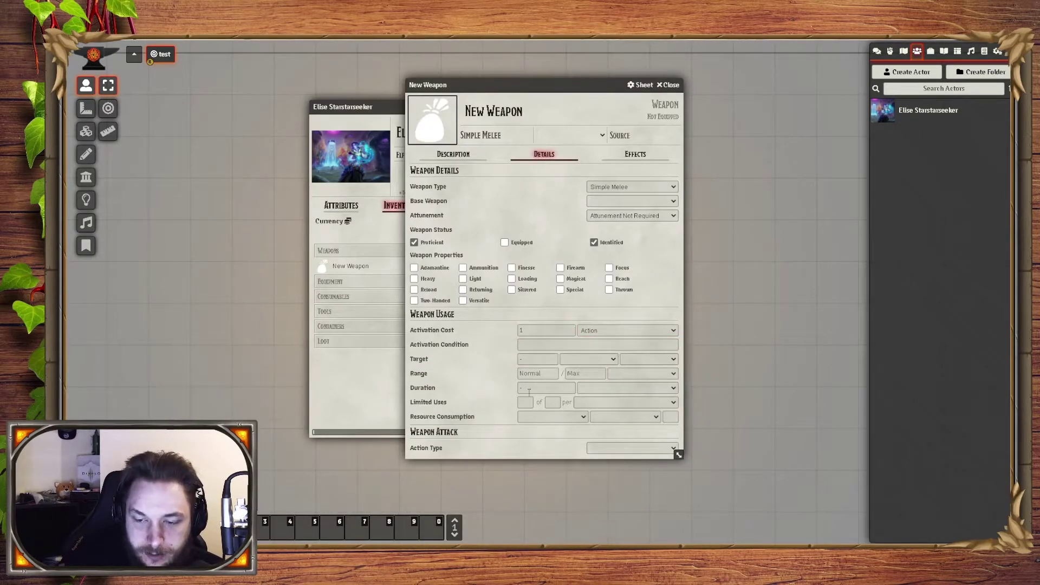
{"action": "left_click", "coordinate": [621, 449]}
{"action": "left_click", "coordinate": [622, 464]}
{"action": "left_click", "coordinate": [596, 439]}
{"action": "left_click", "coordinate": [607, 460]}
{"action": "scroll", "coordinate": [536, 447], "scroll_direction": "down", "scroll_amount": 1}
{"action": "left_click", "coordinate": [537, 440]}
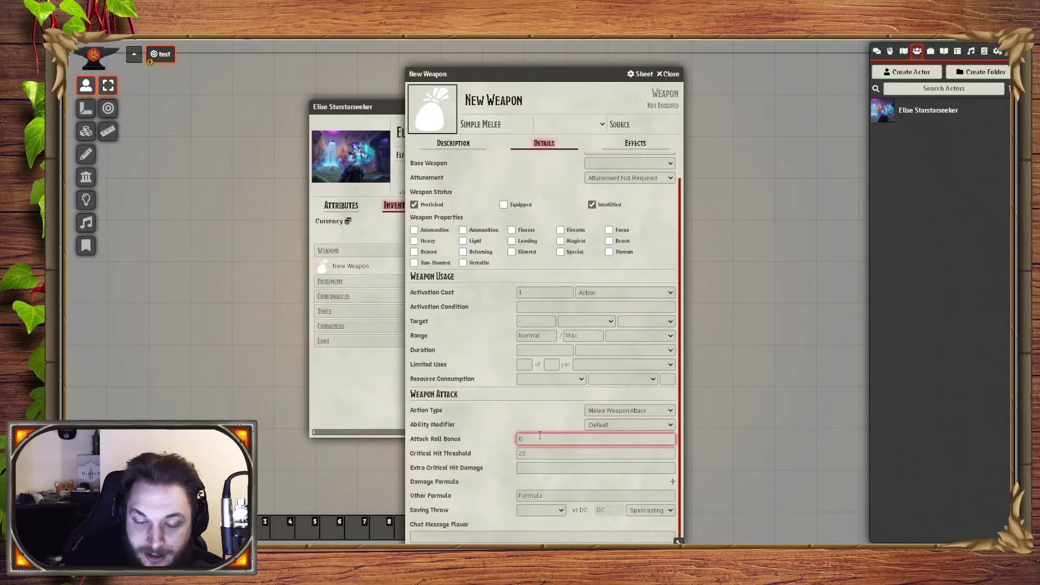
Add a damage formula of 1d8 Slashing to the weapon.
{"action": "left_click", "coordinate": [672, 481]}
{"action": "scroll", "coordinate": [484, 479], "scroll_direction": "down", "scroll_amount": 1}
{"action": "left_click", "coordinate": [493, 468]}
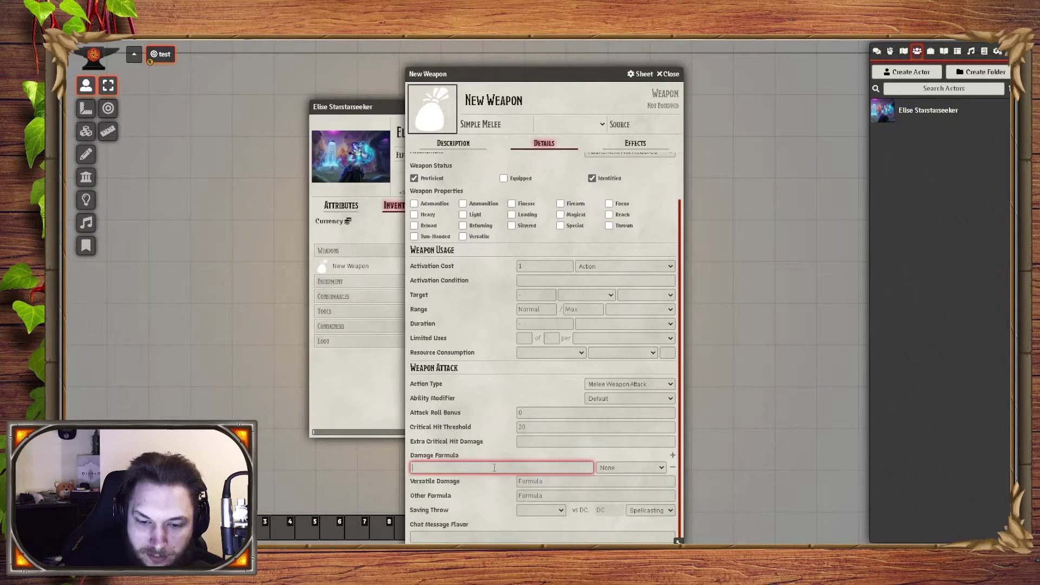
{"action": "type", "text": "1d8"}
{"action": "left_click", "coordinate": [618, 466]}
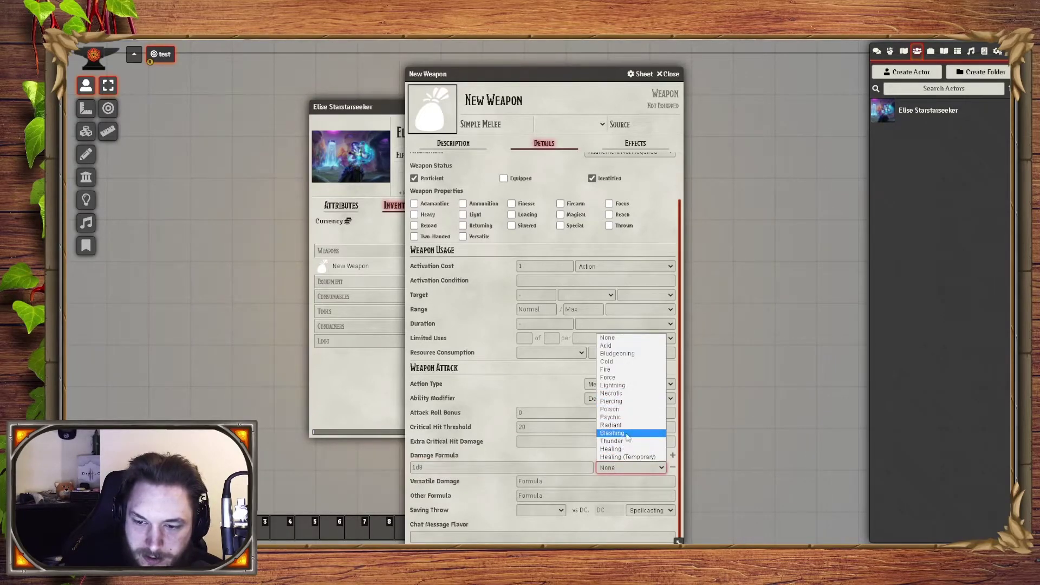
{"action": "left_click", "coordinate": [628, 434]}
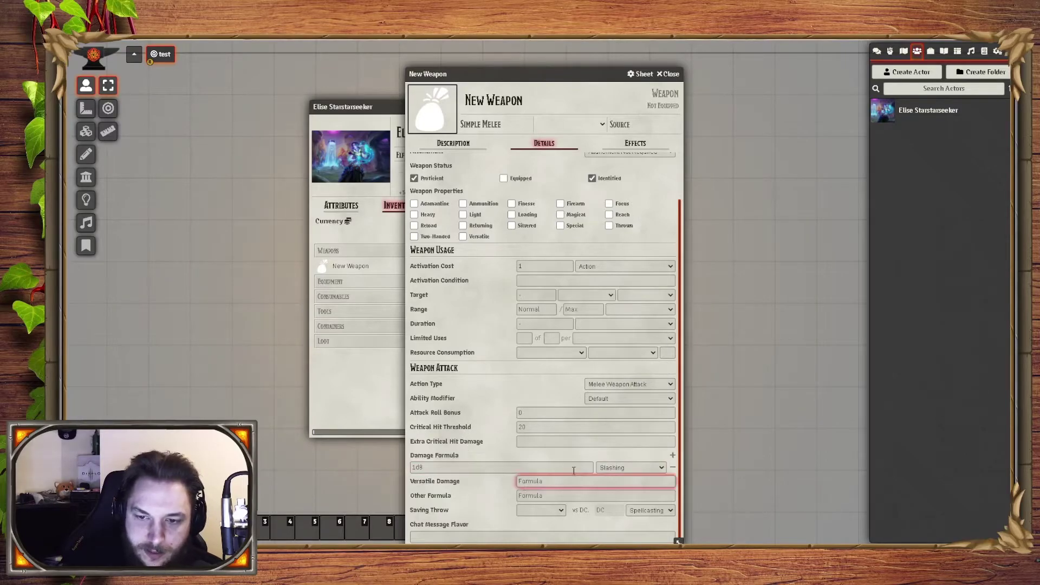
Set the weapon's target to 1 Creature and its range to 5 Feet, and close the weapon sheet.
{"action": "left_click", "coordinate": [533, 294]}
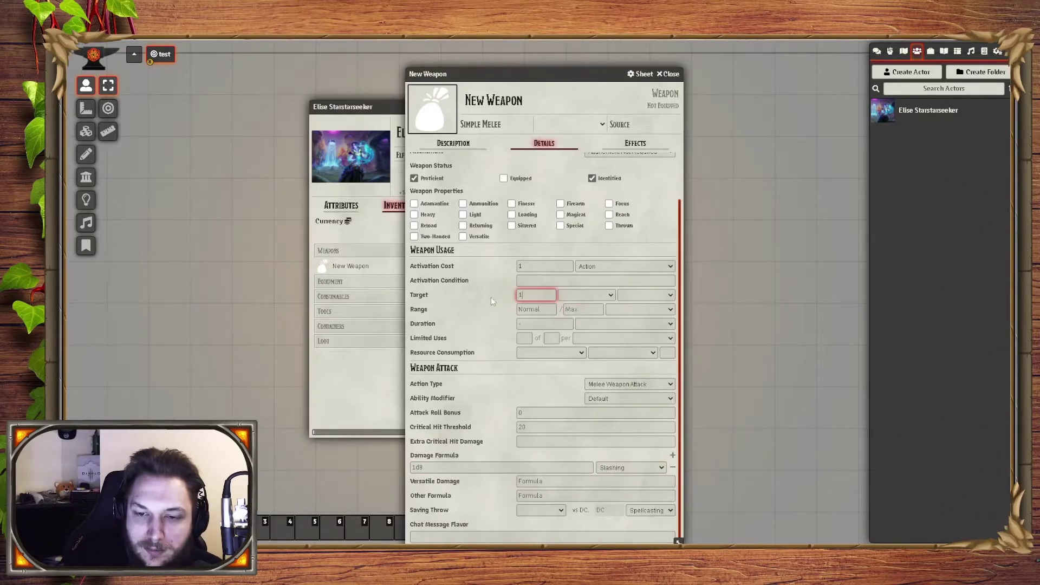
{"action": "type", "text": "1"}
{"action": "left_click", "coordinate": [590, 295]}
{"action": "left_click", "coordinate": [643, 296]}
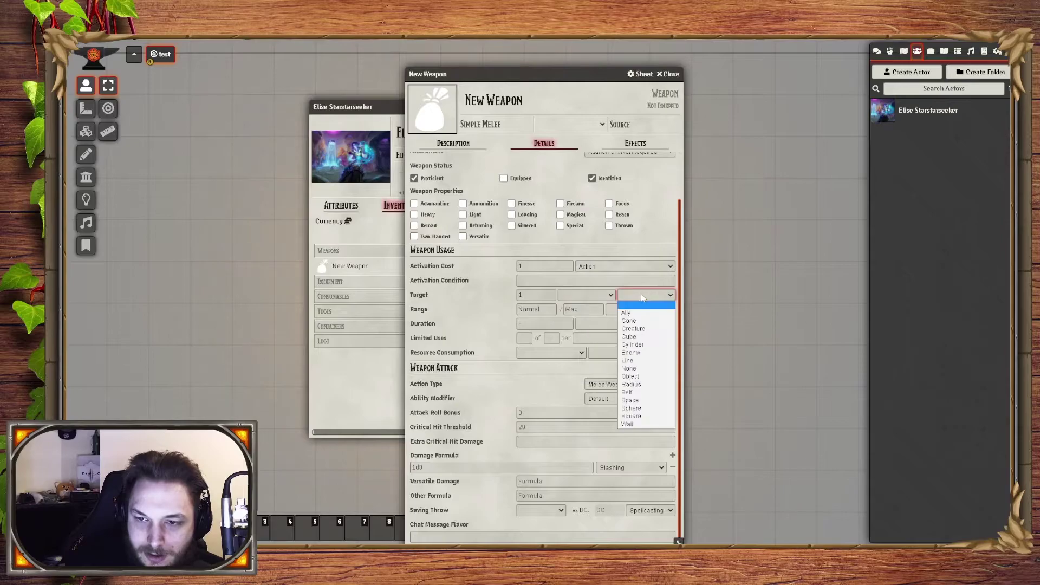
{"action": "left_click", "coordinate": [632, 328]}
{"action": "left_click", "coordinate": [550, 310]}
{"action": "type", "text": "5"}
{"action": "left_click", "coordinate": [650, 310]}
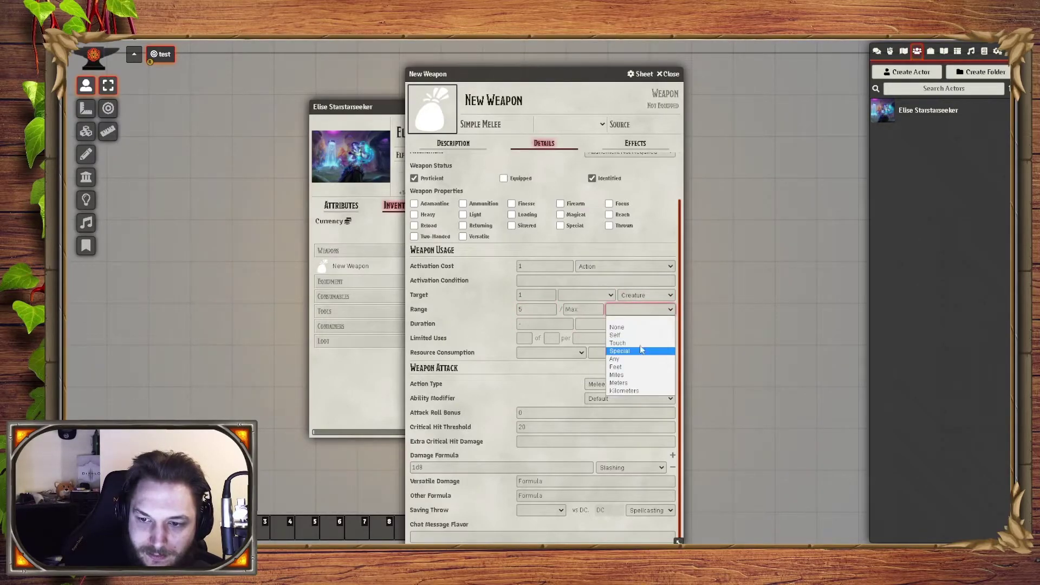
{"action": "left_click", "coordinate": [616, 367]}
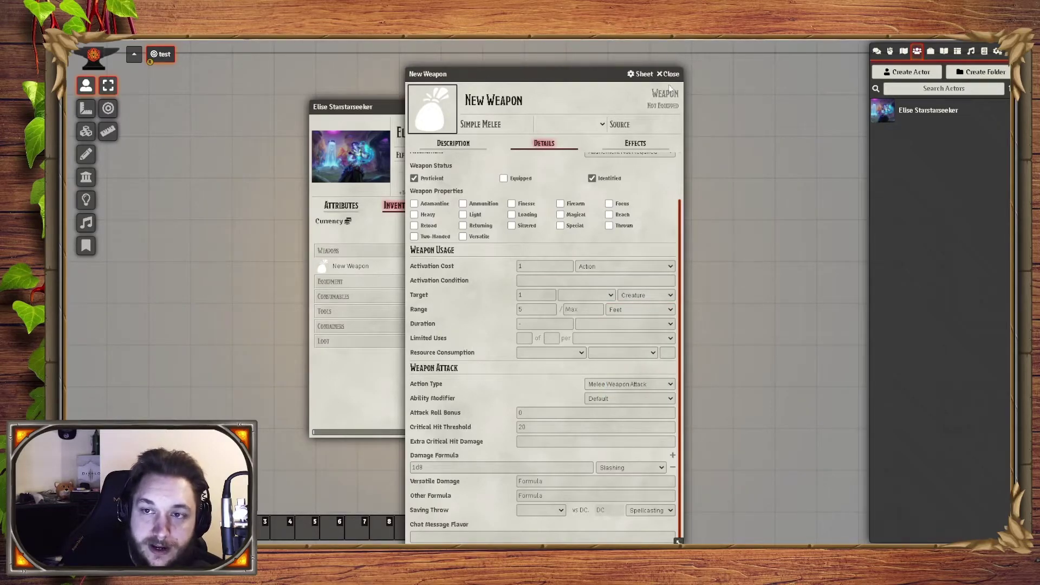
{"action": "left_click", "coordinate": [668, 74]}
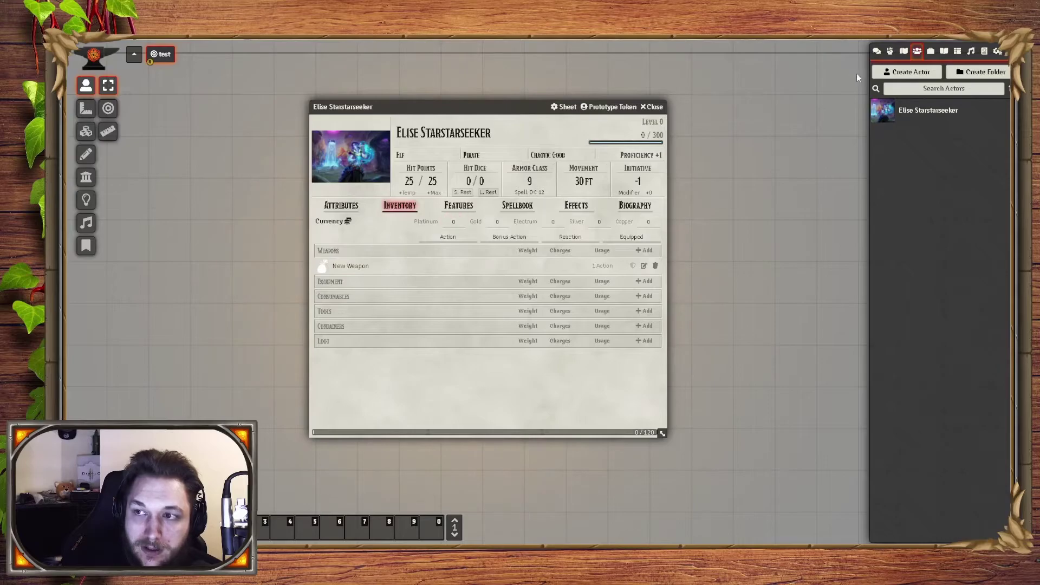
Show the chat log, rename the new weapon to Sword, and close its sheet.
{"action": "left_click", "coordinate": [876, 51]}
{"action": "left_click", "coordinate": [643, 266]}
{"action": "left_click_drag", "start_coordinate": [523, 99], "coordinate": [467, 99]}
{"action": "type", "text": "Sword"}
{"action": "key", "text": "Return"}
{"action": "left_click", "coordinate": [669, 75]}
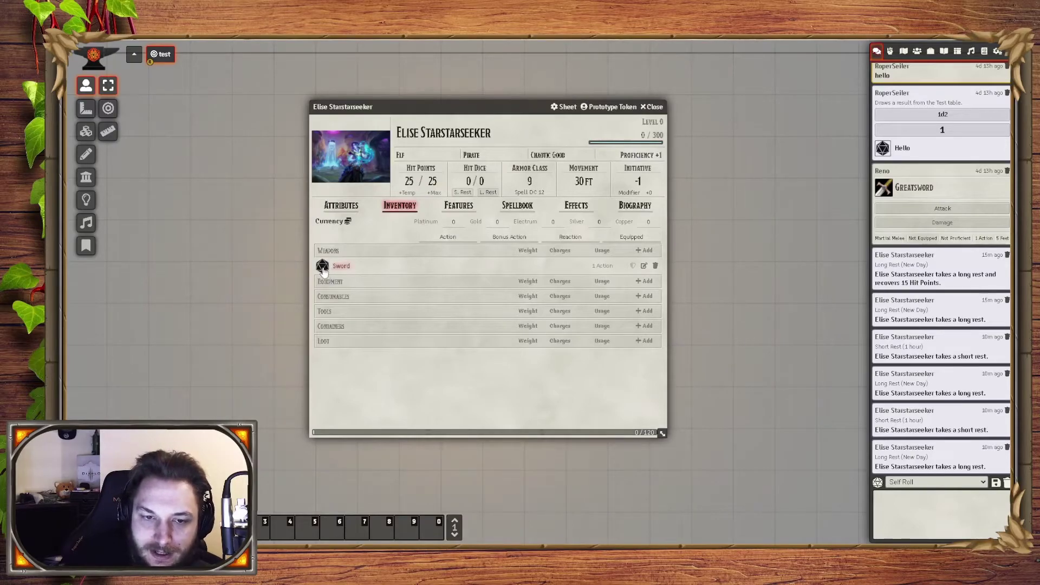
Use the Sword, roll its attack and damage as Normal self rolls, and expand the dice of both results in the chat log.
{"action": "left_click", "coordinate": [323, 271]}
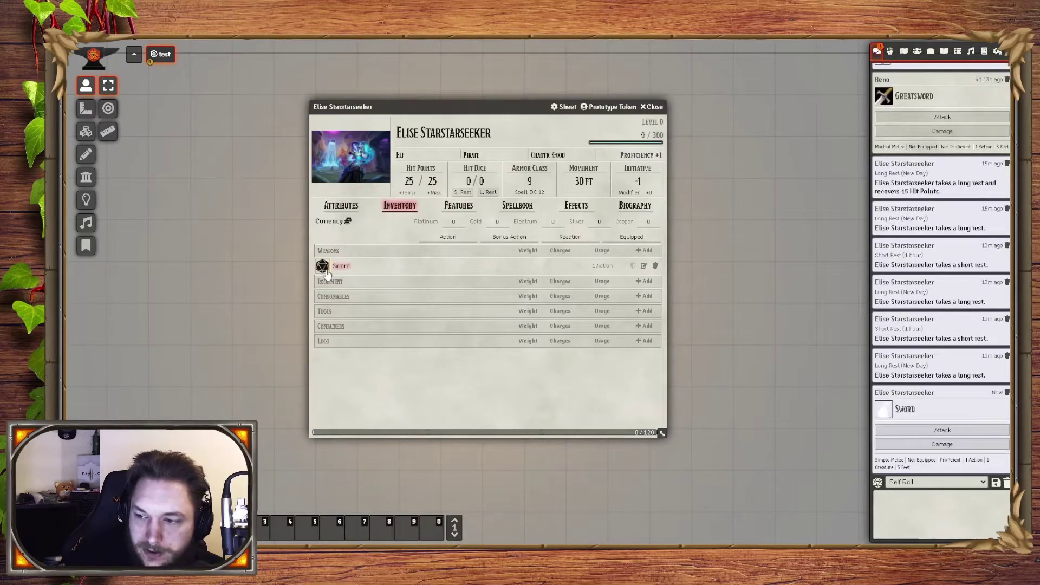
{"action": "left_click", "coordinate": [943, 429]}
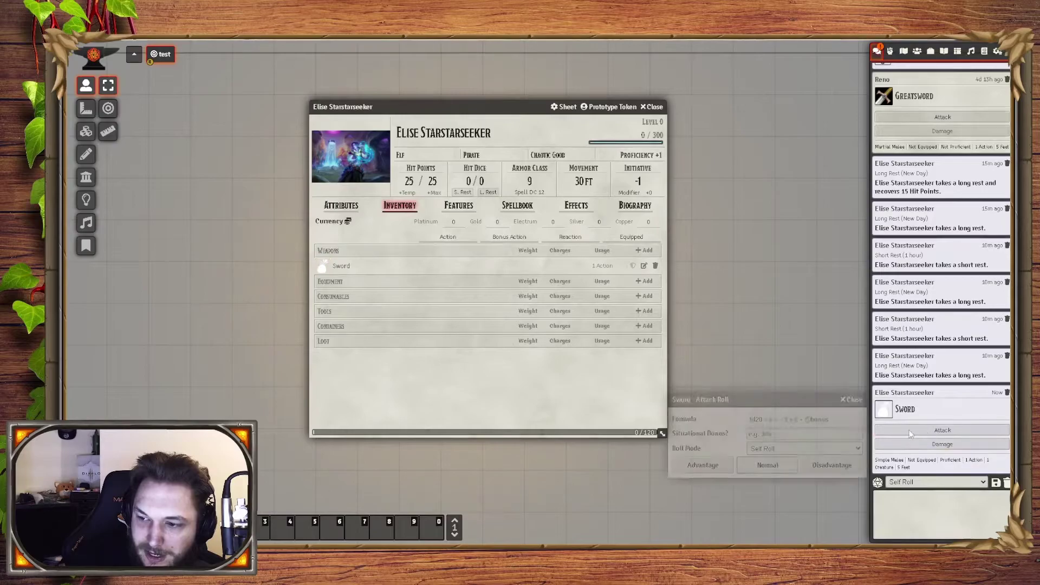
{"action": "left_click", "coordinate": [766, 467]}
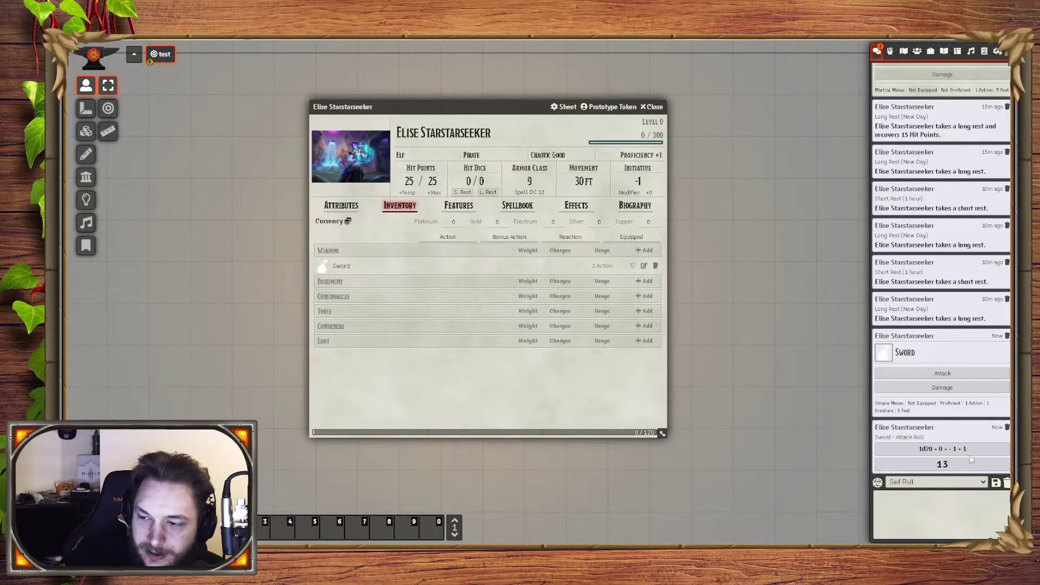
{"action": "left_click", "coordinate": [943, 387]}
{"action": "left_click", "coordinate": [815, 423]}
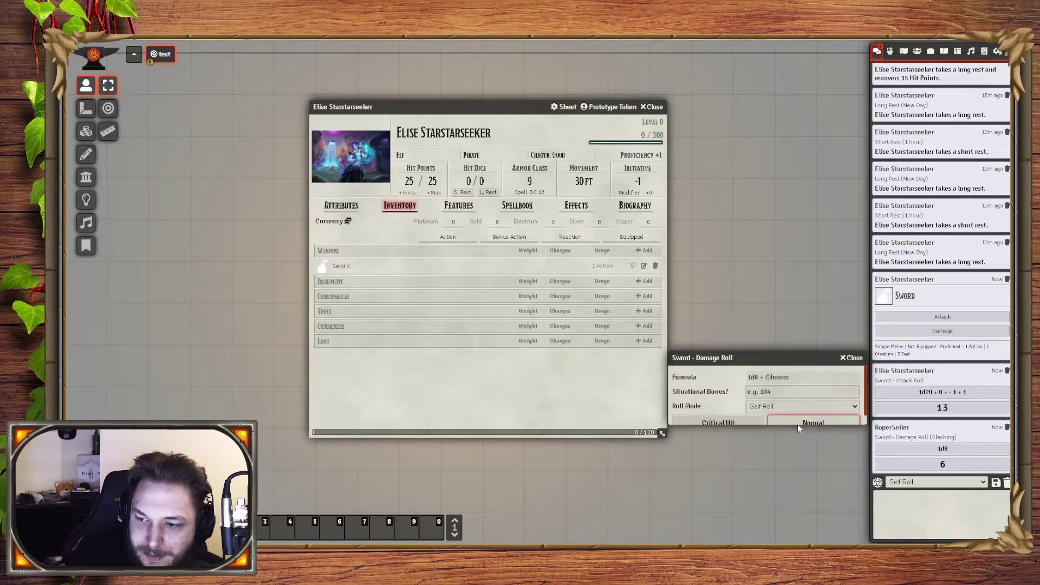
{"action": "left_click", "coordinate": [930, 462]}
{"action": "left_click", "coordinate": [935, 366]}
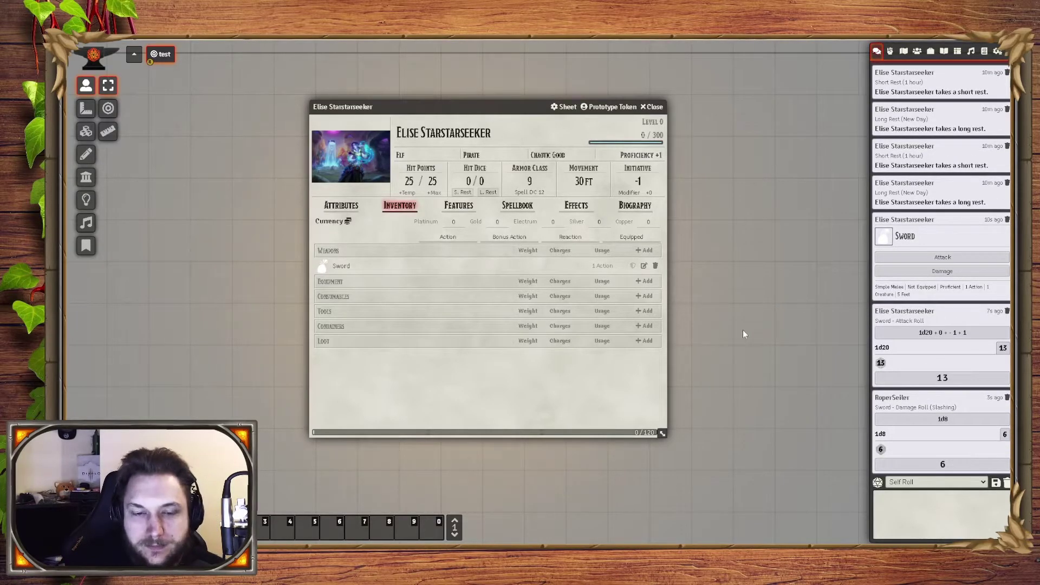
Delete the Sword from the character's inventory and add the Greatsword from the world's items in its place.
{"action": "left_click", "coordinate": [655, 265]}
{"action": "left_click", "coordinate": [917, 51]}
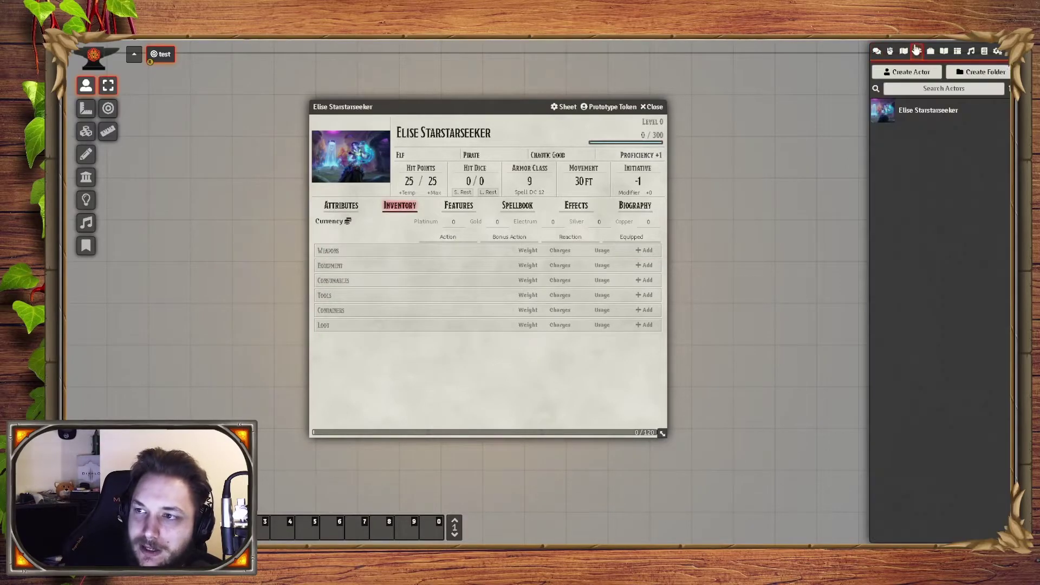
{"action": "left_click", "coordinate": [930, 51]}
{"action": "left_click_drag", "start_coordinate": [883, 110], "coordinate": [412, 284]}
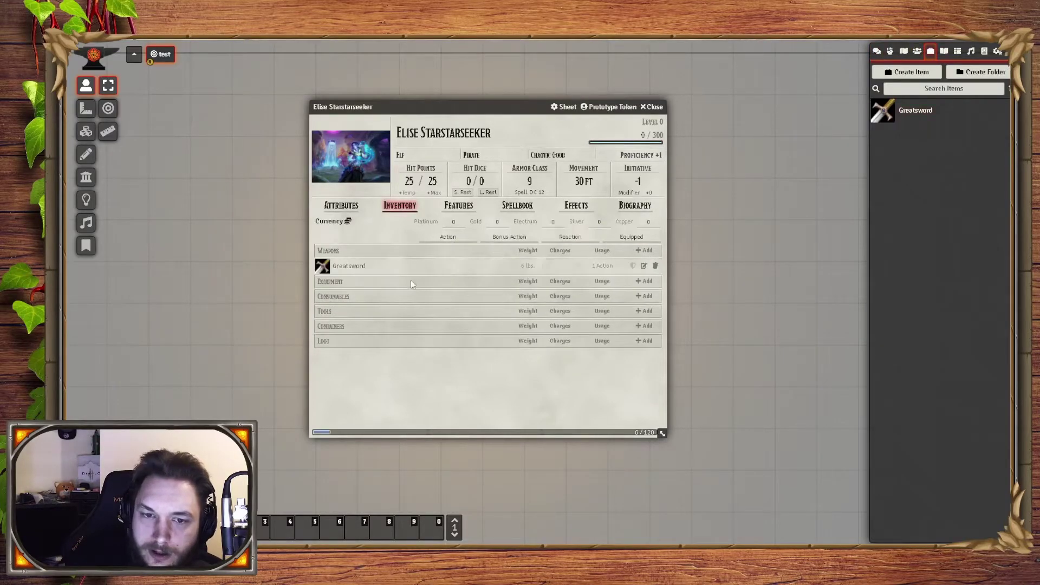
Use the Greatsword, roll its attack and damage as Normal self rolls, and expand the attack roll's dice in the chat log.
{"action": "left_click", "coordinate": [876, 50]}
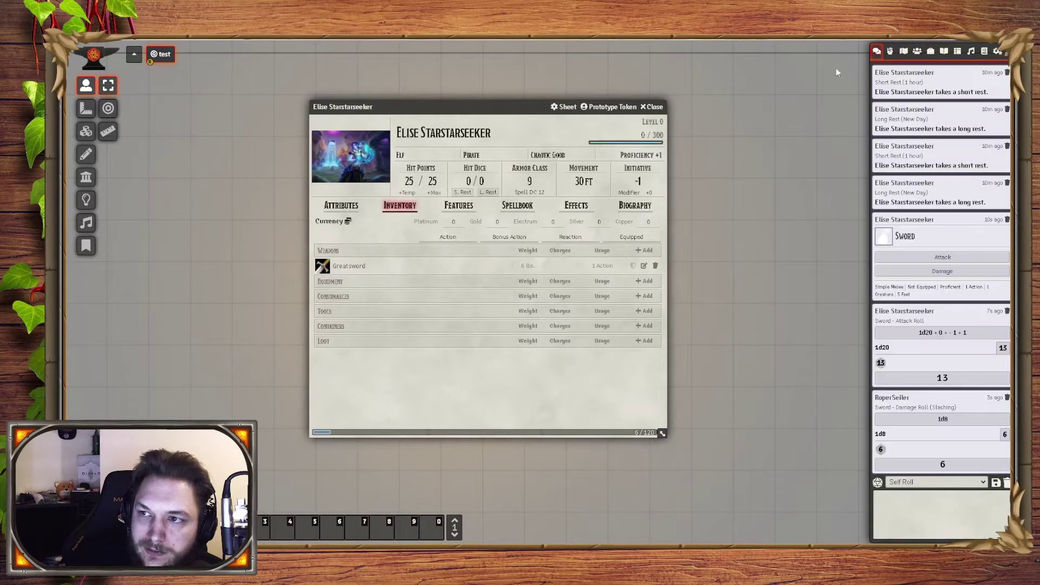
{"action": "left_click", "coordinate": [322, 265]}
{"action": "left_click", "coordinate": [922, 438]}
{"action": "left_click", "coordinate": [761, 470]}
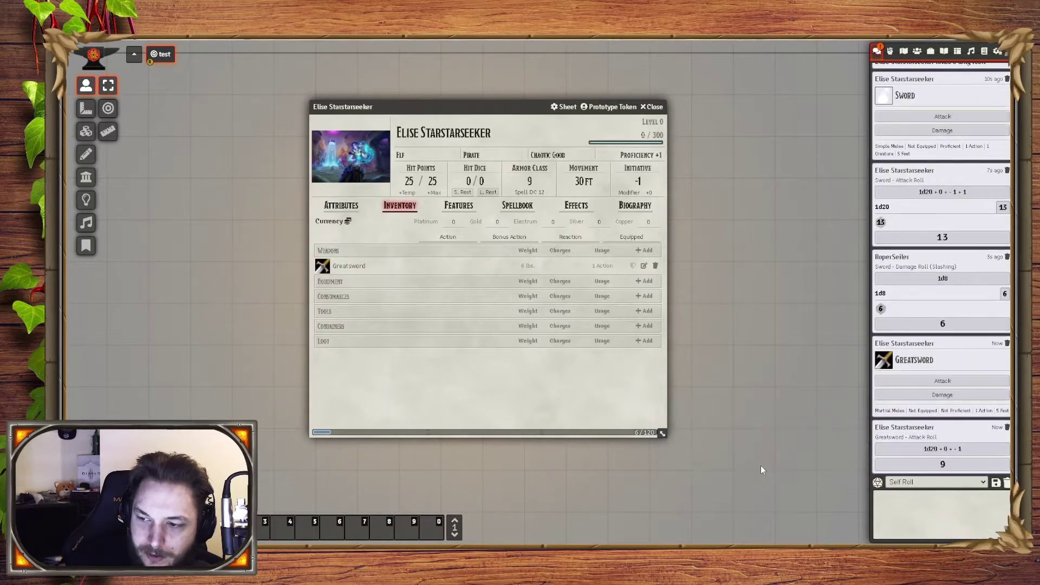
{"action": "left_click", "coordinate": [943, 450]}
{"action": "scroll", "coordinate": [923, 463], "scroll_direction": "down", "scroll_amount": 1}
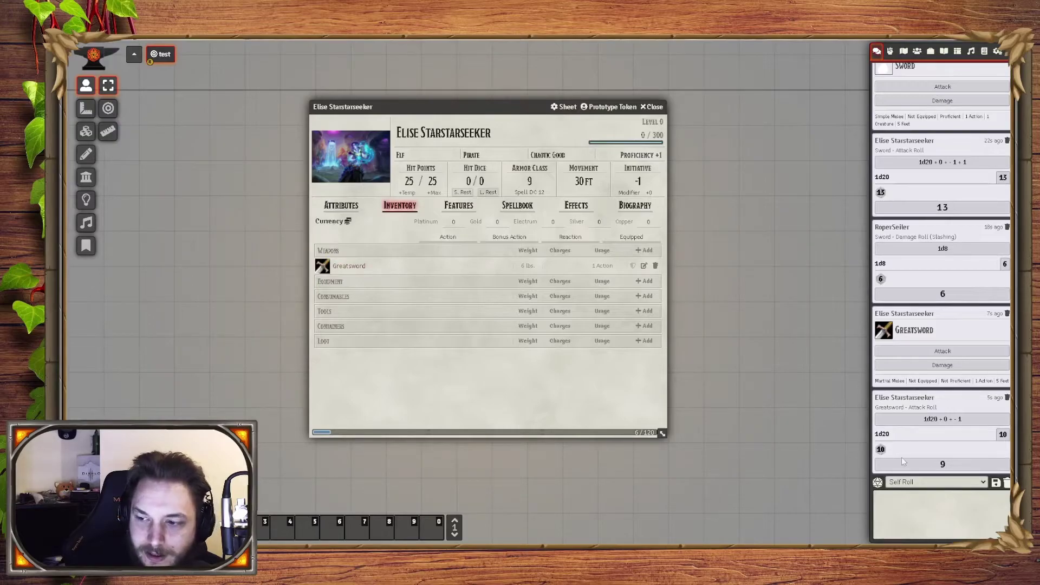
{"action": "left_click", "coordinate": [947, 366]}
{"action": "left_click", "coordinate": [773, 403]}
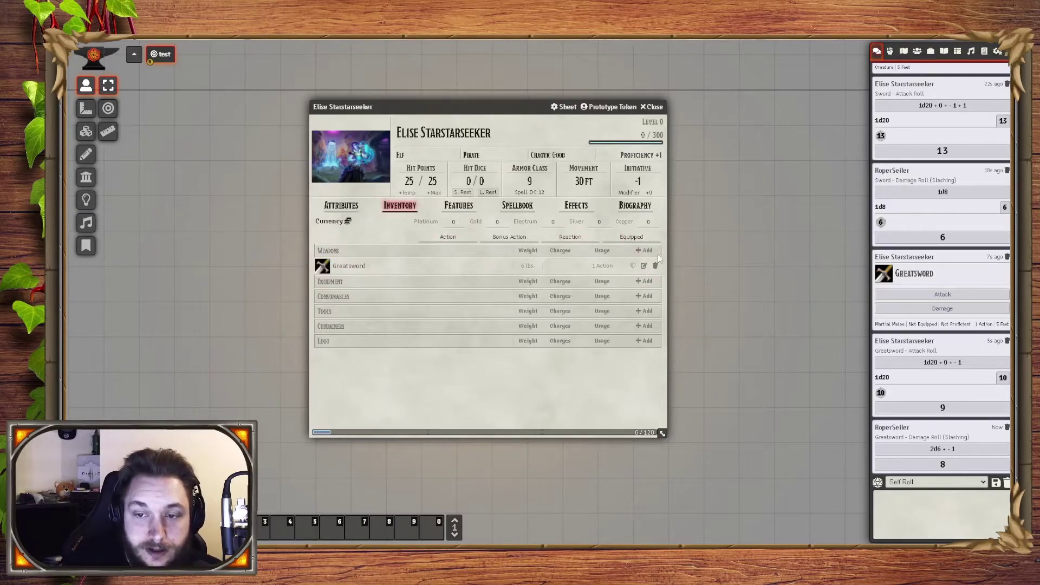
Open the Greatsword's item details and collapse the expanded Sword and Greatsword attack rolls in the chat log.
{"action": "left_click", "coordinate": [645, 266]}
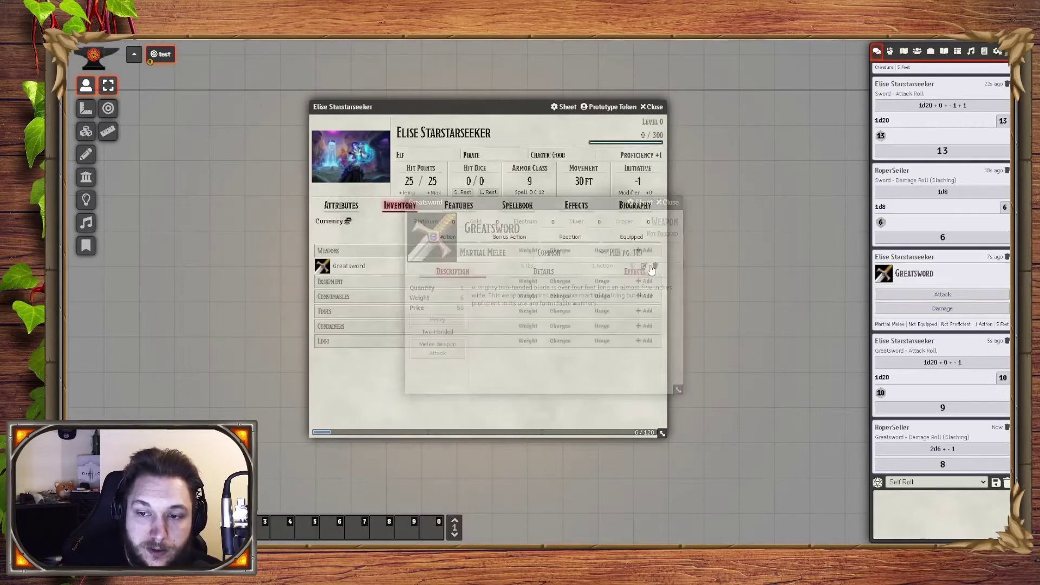
{"action": "left_click", "coordinate": [951, 114]}
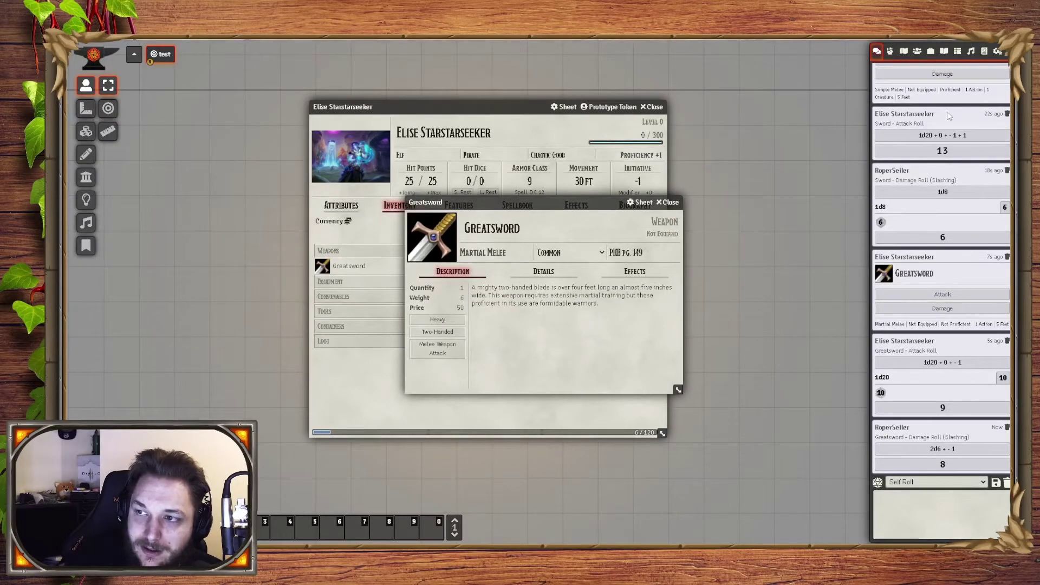
{"action": "left_click", "coordinate": [942, 364]}
{"action": "left_click", "coordinate": [544, 271]}
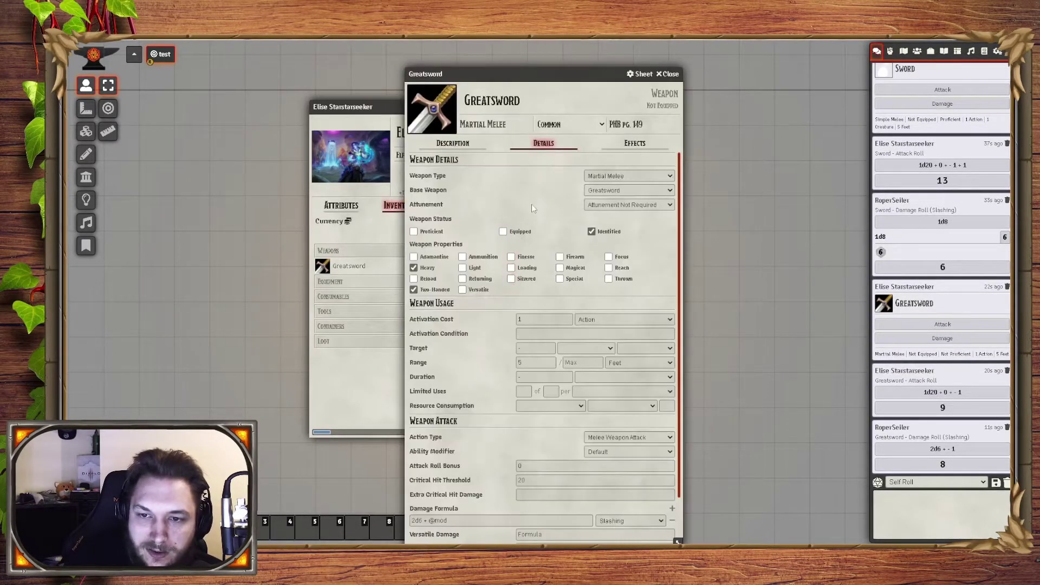
Look through the Greatsword's action types, keeping Melee Weapon Attack, and set its ability modifier to Strength.
{"action": "left_click", "coordinate": [620, 439]}
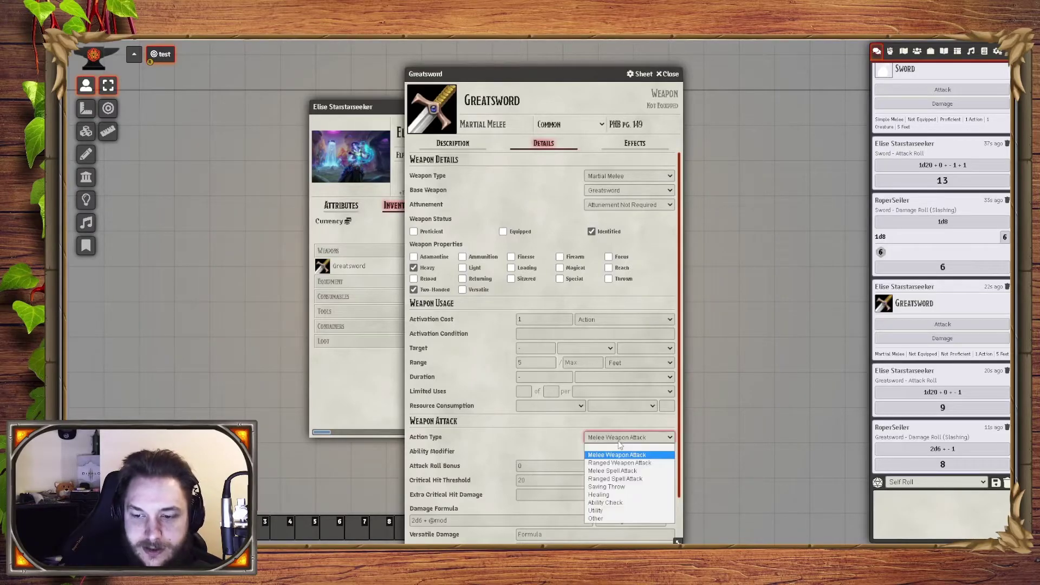
{"action": "left_click", "coordinate": [618, 441]}
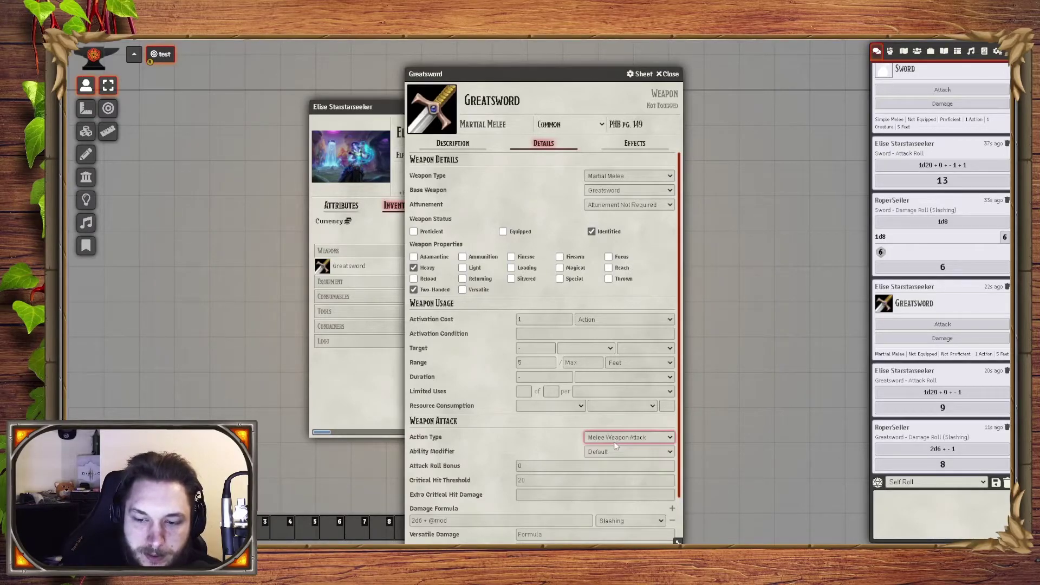
{"action": "left_click", "coordinate": [610, 453]}
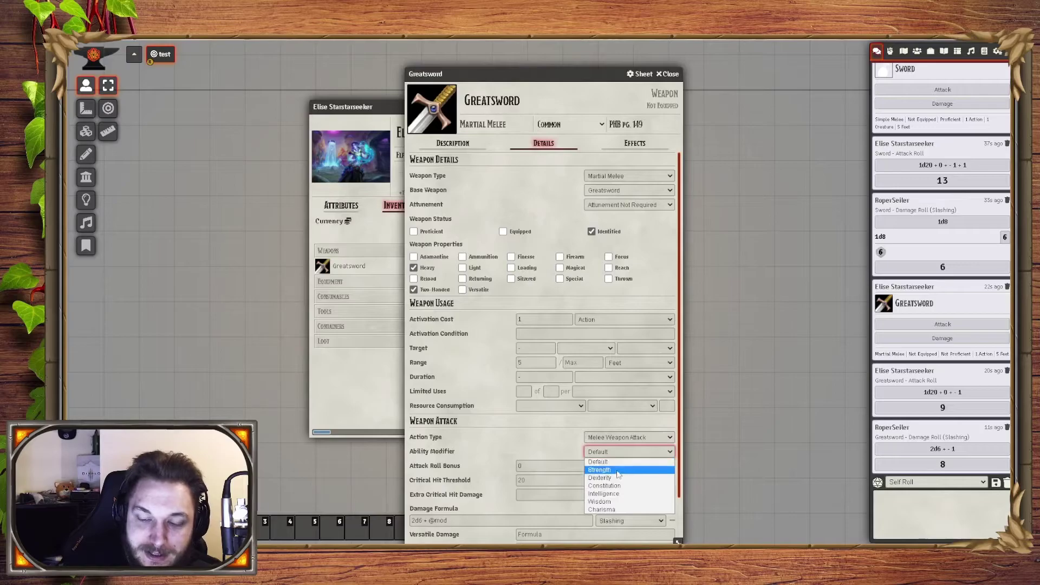
{"action": "left_click", "coordinate": [600, 465]}
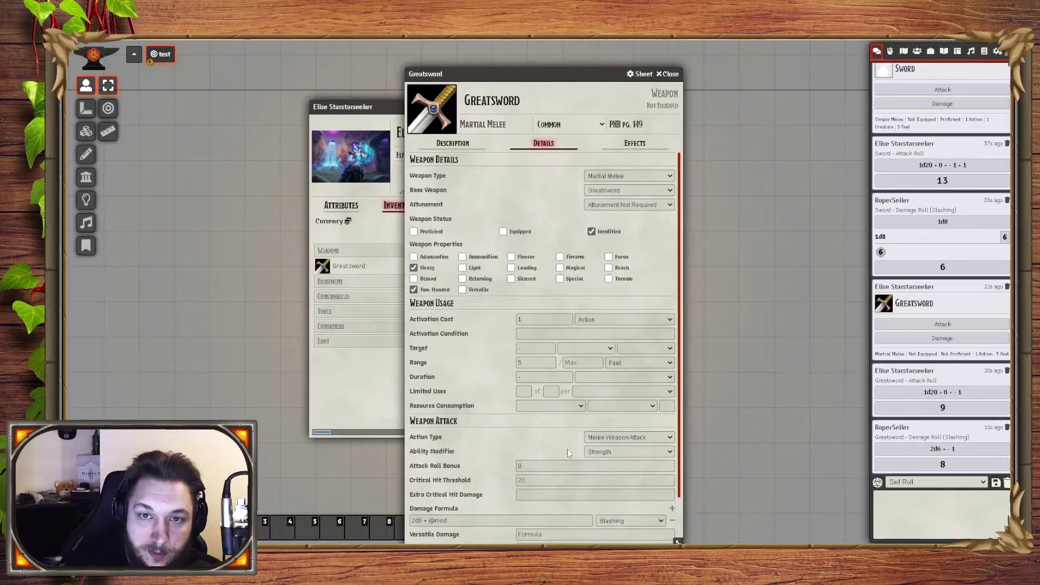
Set the Greatsword's ability modifier to Dexterity and close the weapon sheet.
{"action": "left_click", "coordinate": [603, 457]}
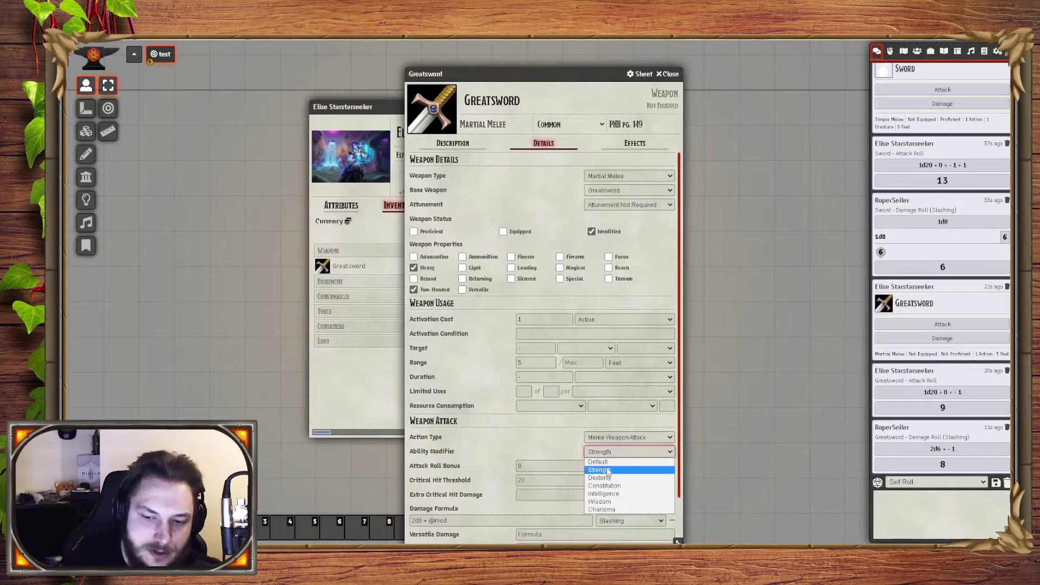
{"action": "left_click", "coordinate": [607, 473]}
{"action": "scroll", "coordinate": [477, 484], "scroll_direction": "down", "scroll_amount": 1}
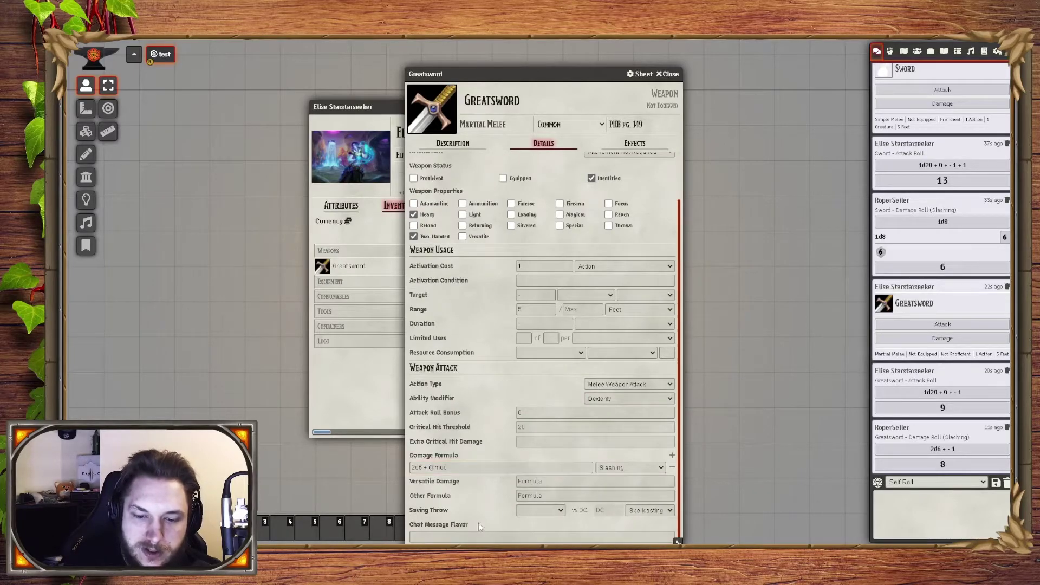
{"action": "left_click", "coordinate": [669, 74]}
Post the Greatsword's card to the chat log and set the character's Dexterity score to 14.
{"action": "left_click", "coordinate": [325, 266]}
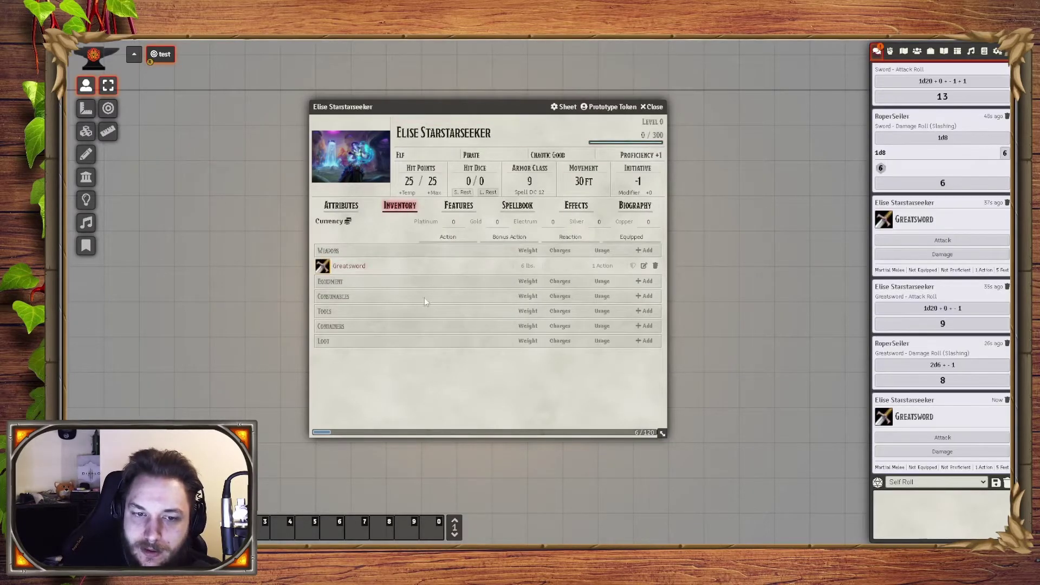
{"action": "left_click", "coordinate": [349, 206]}
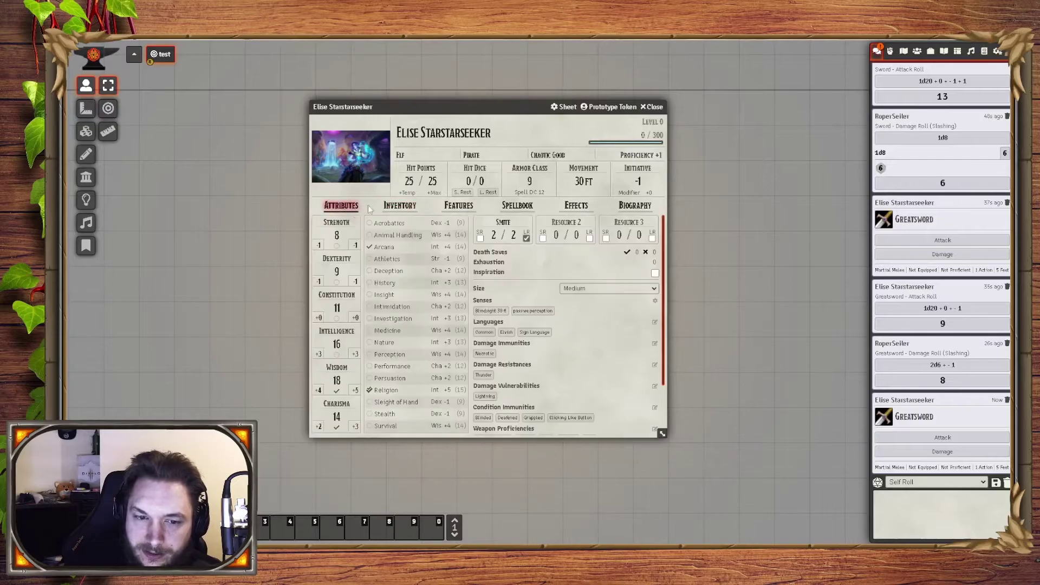
{"action": "left_click", "coordinate": [336, 271]}
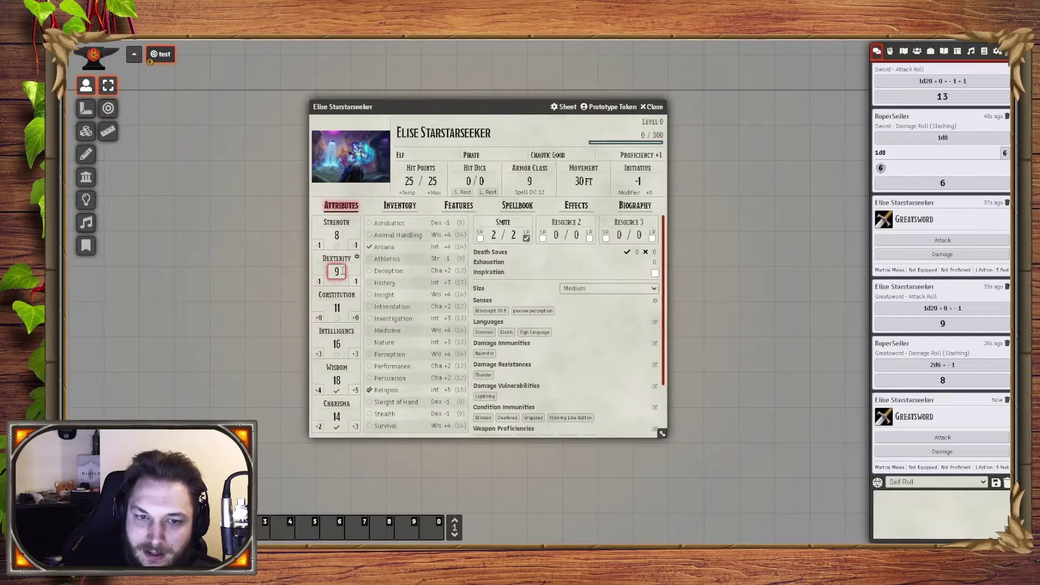
{"action": "type", "text": "14"}
{"action": "key", "text": "Return"}
Roll a Normal attack with the Greatsword and expand its earlier attack roll in the chat log.
{"action": "left_click", "coordinate": [399, 208]}
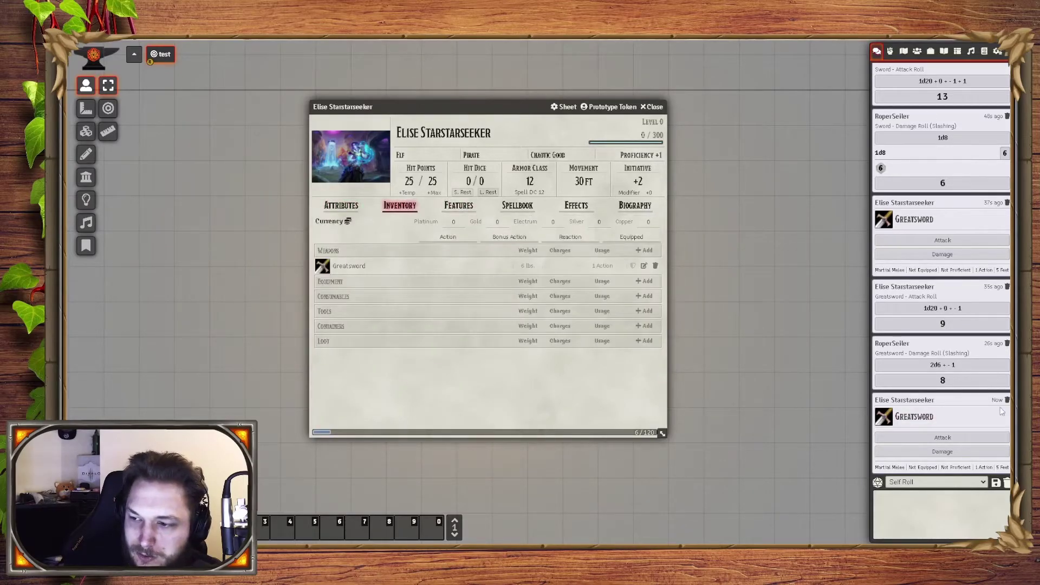
{"action": "left_click", "coordinate": [351, 270]}
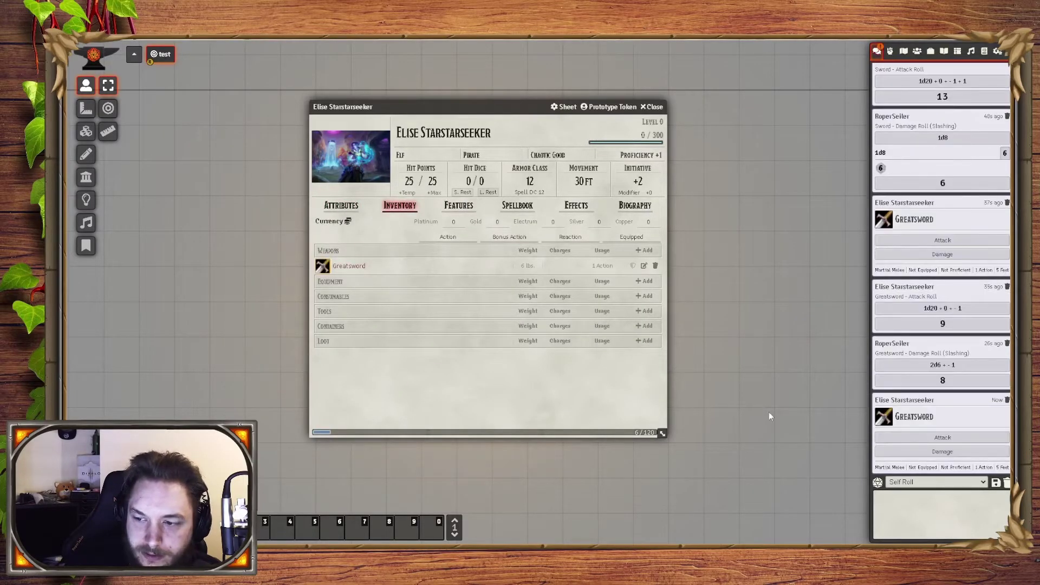
{"action": "left_click", "coordinate": [942, 438]}
{"action": "left_click", "coordinate": [760, 475]}
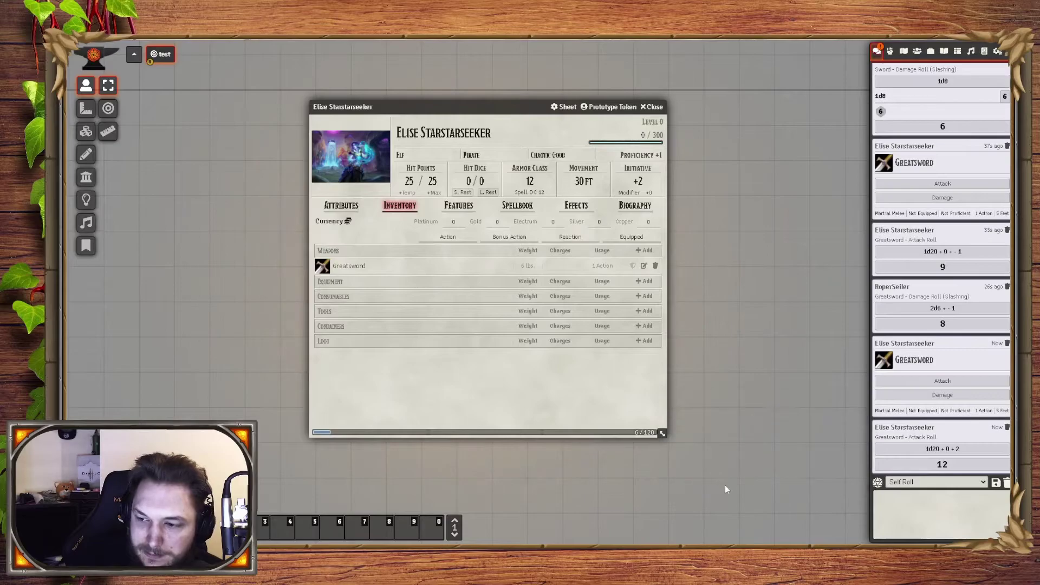
{"action": "left_click", "coordinate": [960, 253]}
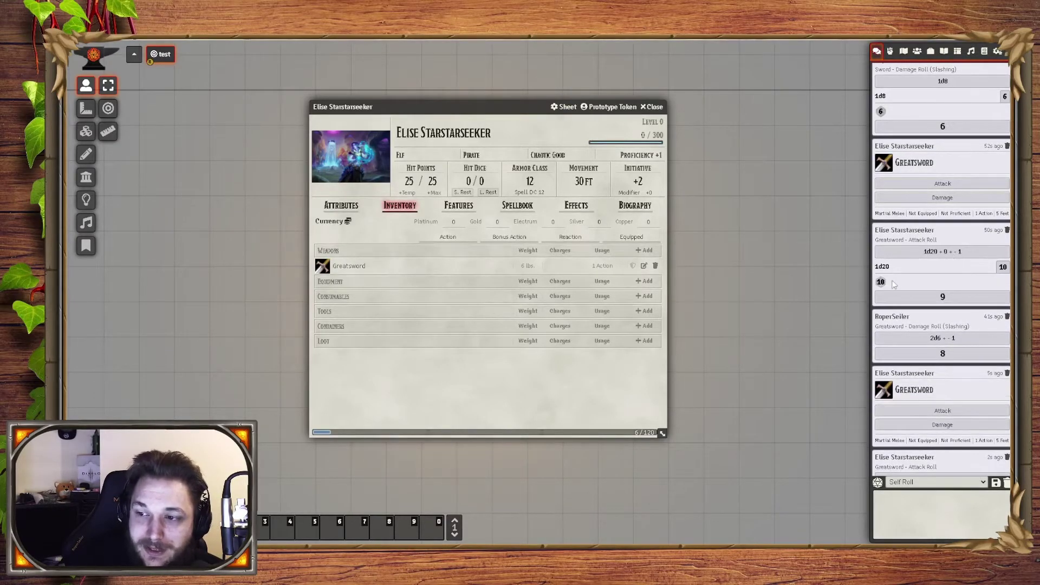
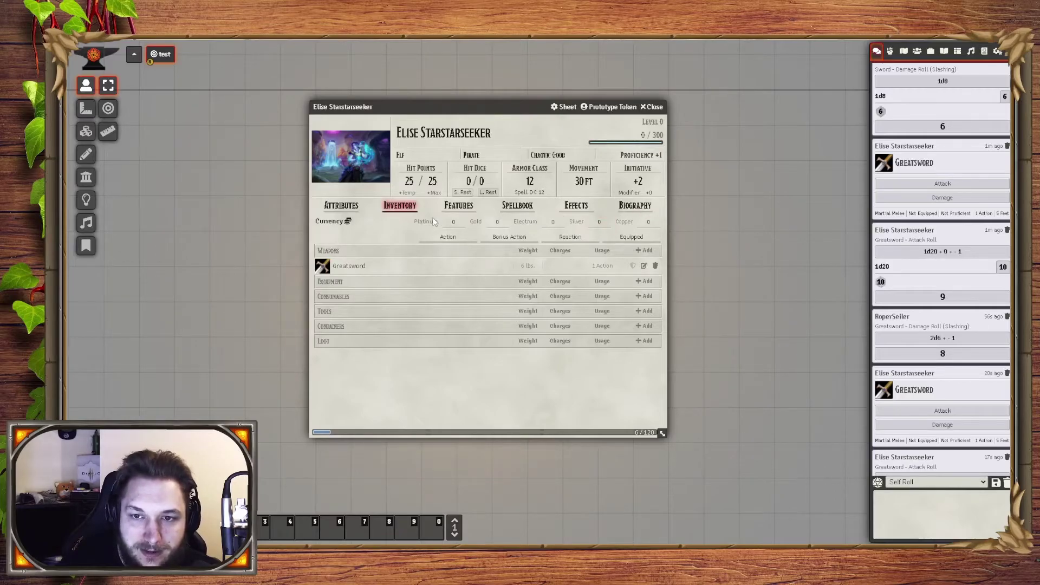
Add a new class under the class levels in the character's features.
{"action": "left_click", "coordinate": [457, 208]}
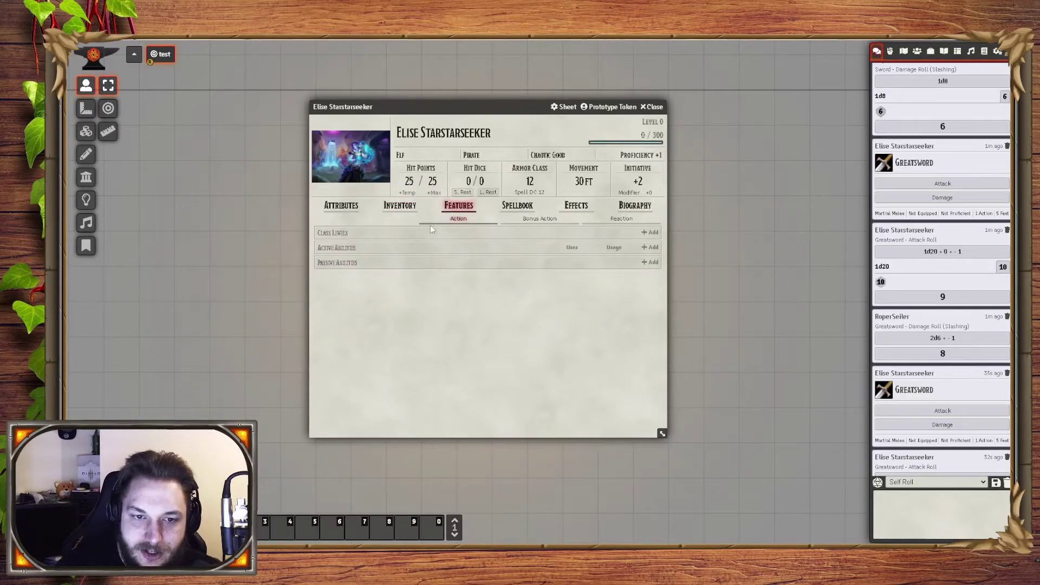
{"action": "left_click_drag", "start_coordinate": [513, 107], "coordinate": [535, 114]}
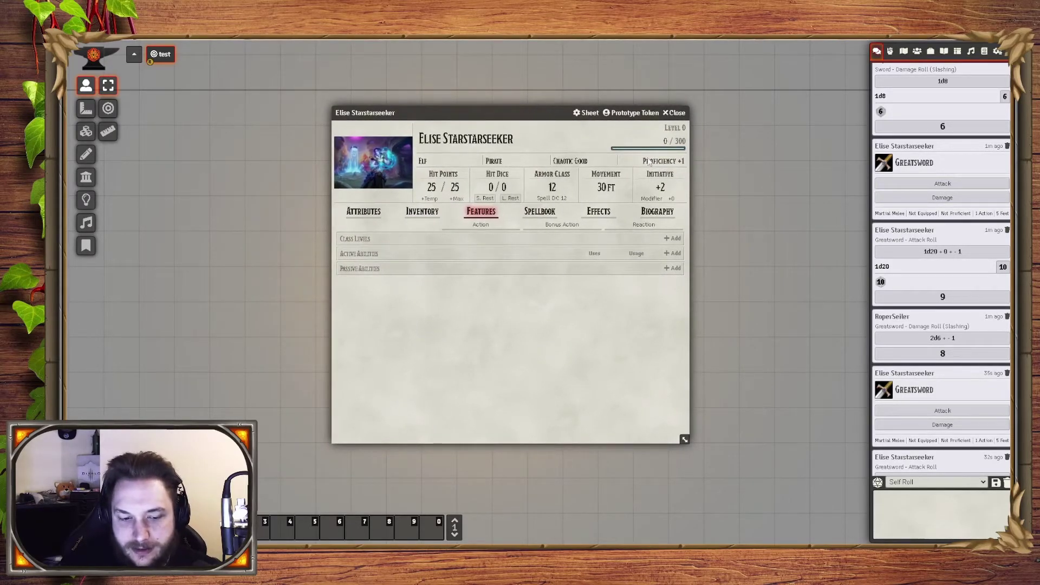
{"action": "scroll", "coordinate": [905, 228], "scroll_direction": "down", "scroll_amount": 1}
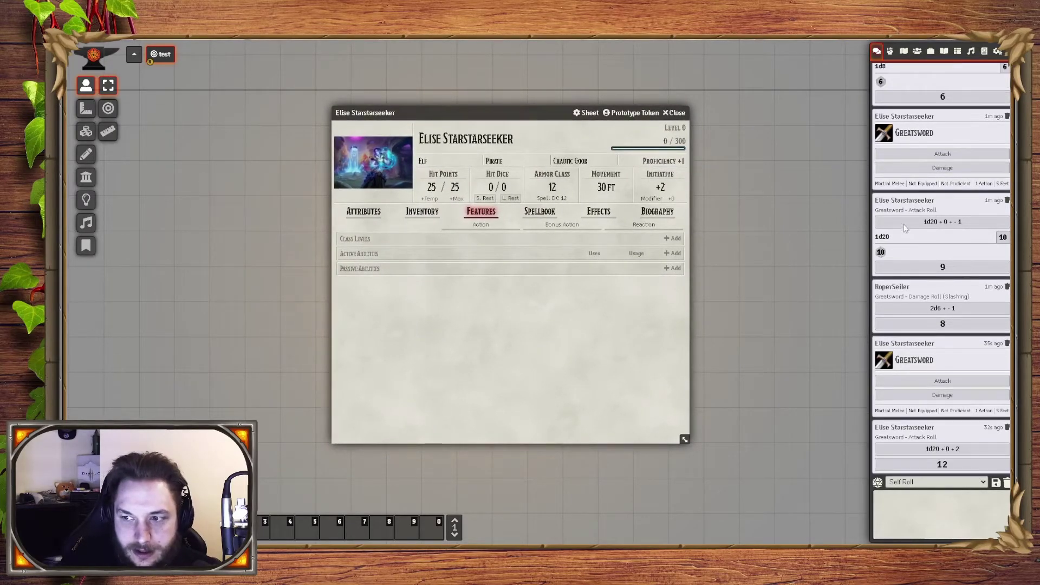
{"action": "left_click", "coordinate": [672, 238]}
{"action": "left_click", "coordinate": [664, 256]}
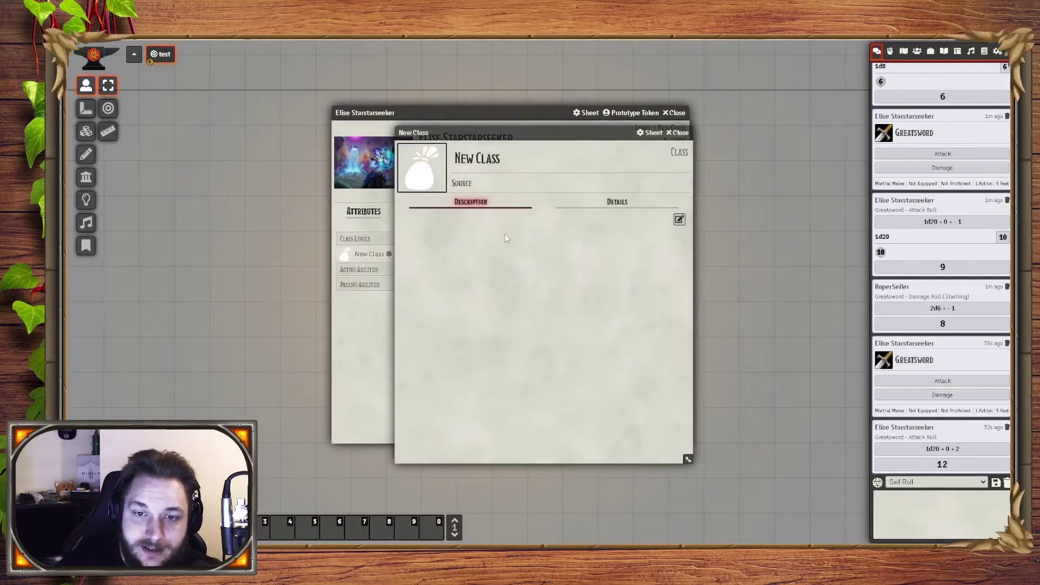
Name the class Druid, add the Druidic and Spellcasting (Druid) items to the character, and move the class sheet aside.
{"action": "type", "text": "Druid"}
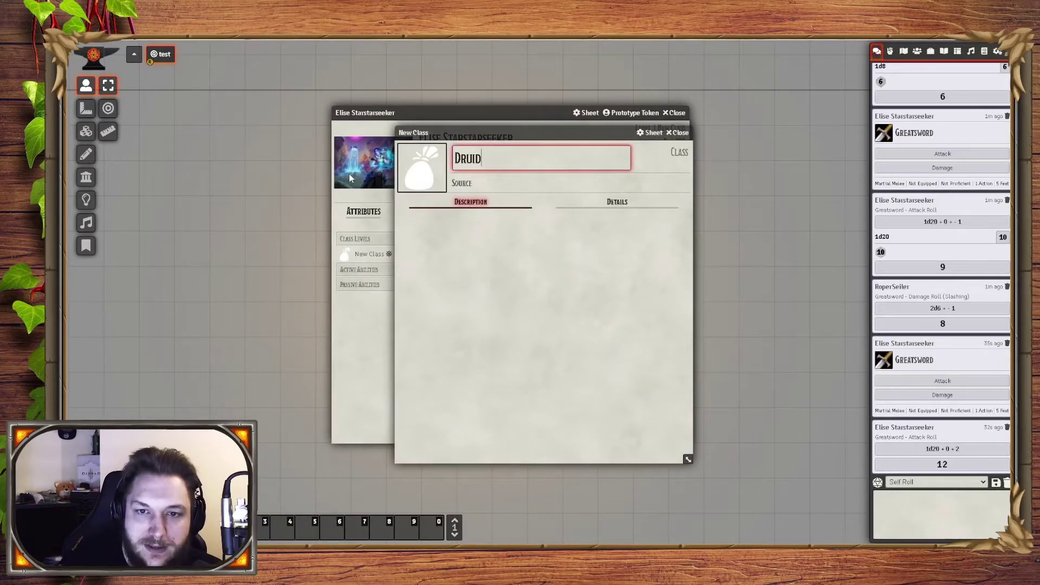
{"action": "key", "text": "Return"}
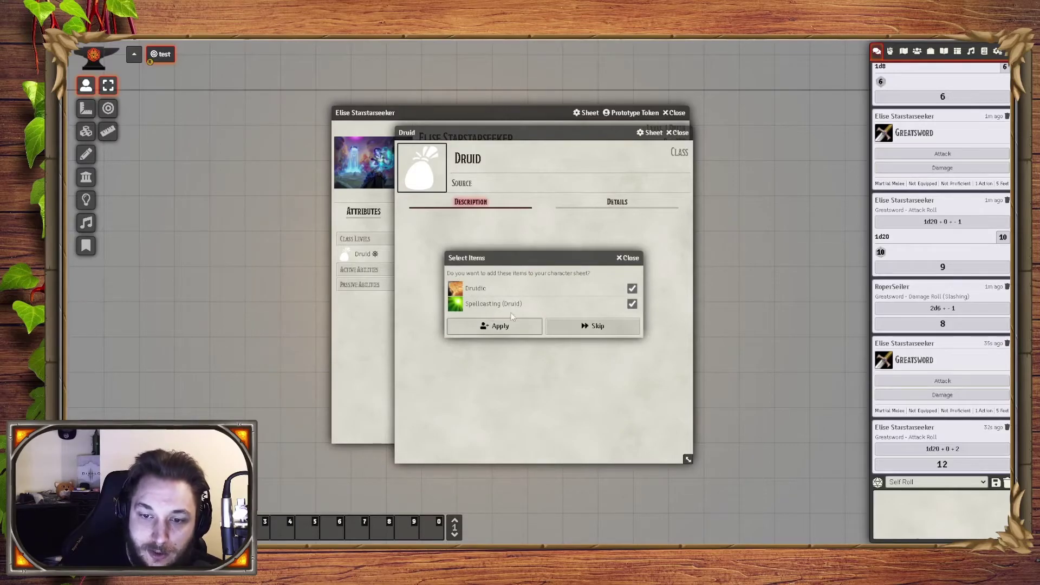
{"action": "left_click", "coordinate": [512, 329]}
{"action": "left_click_drag", "start_coordinate": [517, 135], "coordinate": [695, 138]}
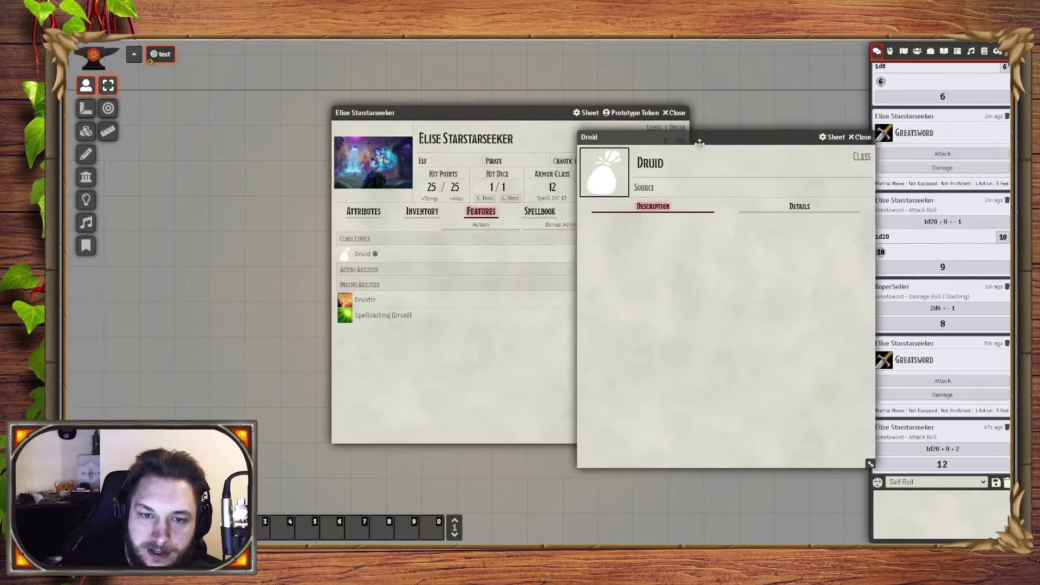
Reopen the Druid class's details and set its hit dice to d8 and spell progression to Full Caster.
{"action": "left_click", "coordinate": [855, 135]}
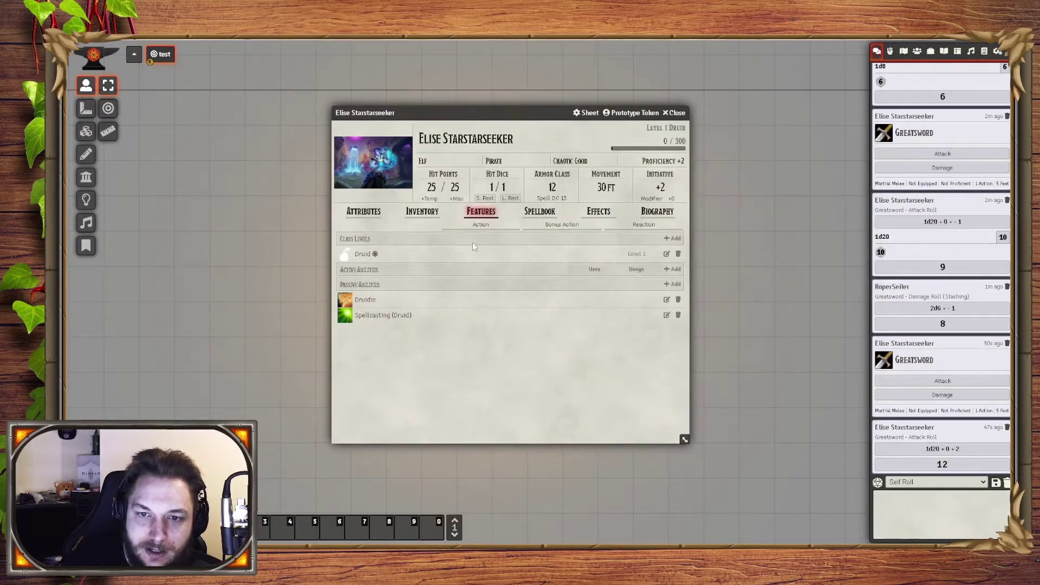
{"action": "left_click", "coordinate": [666, 253]}
{"action": "left_click", "coordinate": [775, 206]}
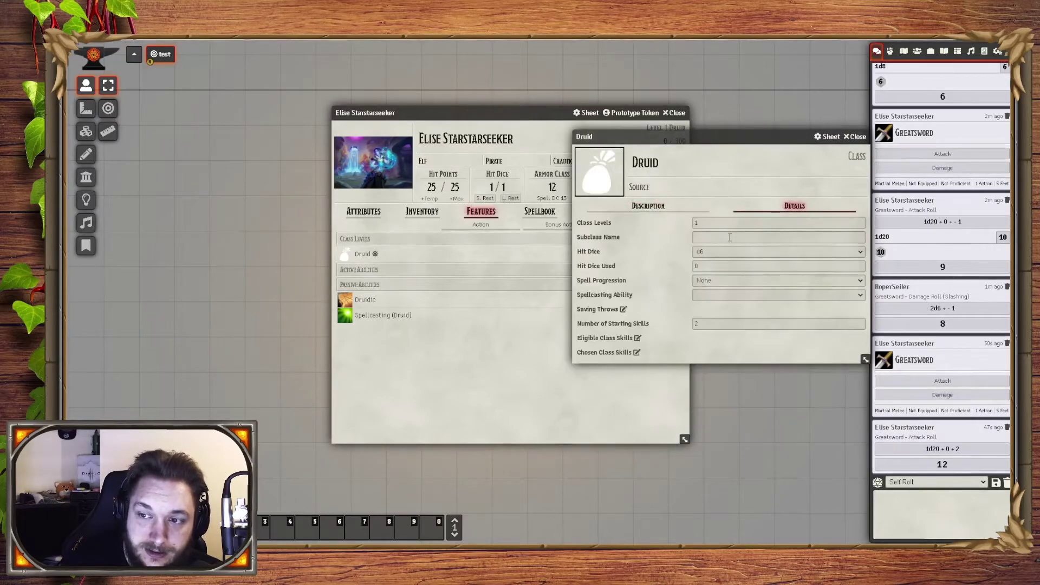
{"action": "left_click", "coordinate": [723, 253]}
{"action": "left_click", "coordinate": [715, 273]}
{"action": "left_click", "coordinate": [713, 281]}
{"action": "left_click", "coordinate": [716, 289]}
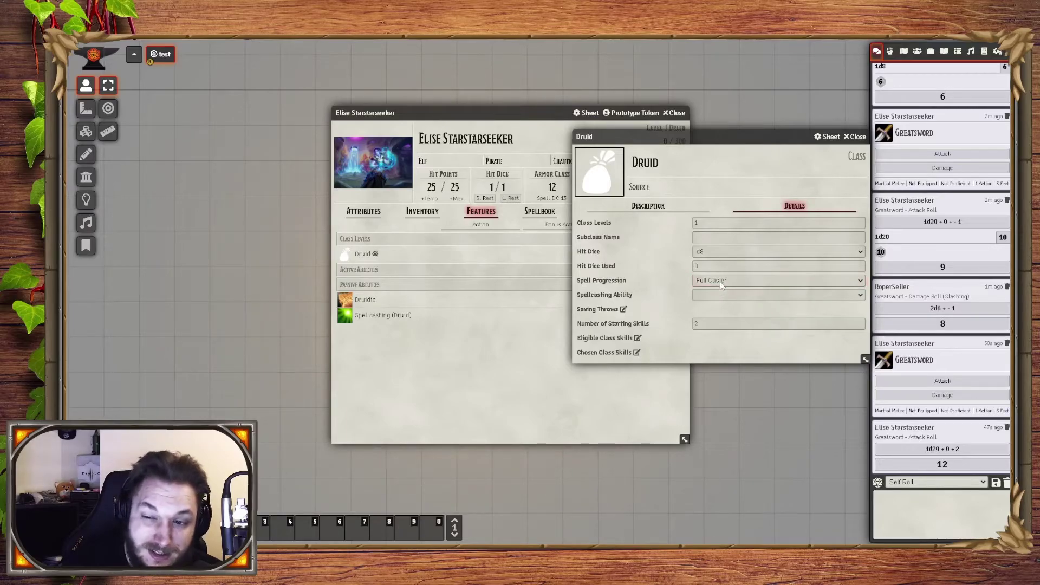
Set the Druid class's hit dice used to 1 and its subclass name to Circle of YouTube.
{"action": "left_click", "coordinate": [713, 266]}
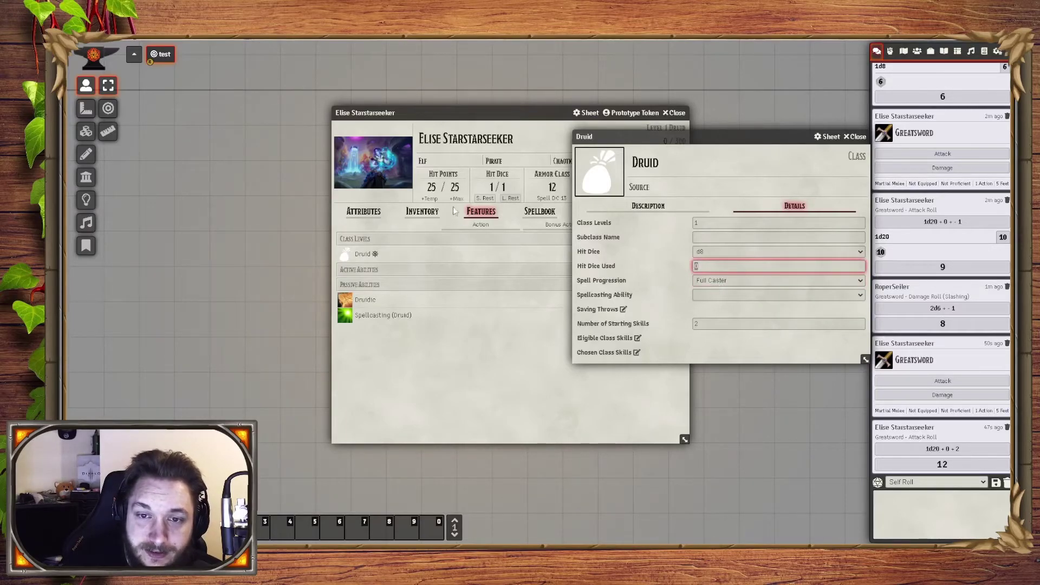
{"action": "type", "text": "1"}
{"action": "key", "text": "Return"}
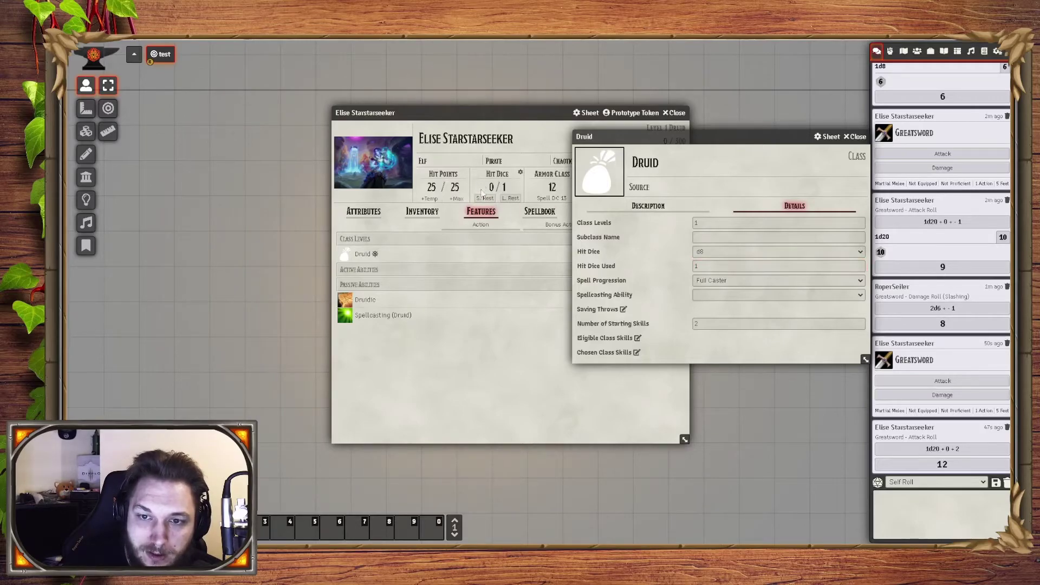
{"action": "left_click", "coordinate": [724, 265]}
{"action": "left_click", "coordinate": [742, 237]}
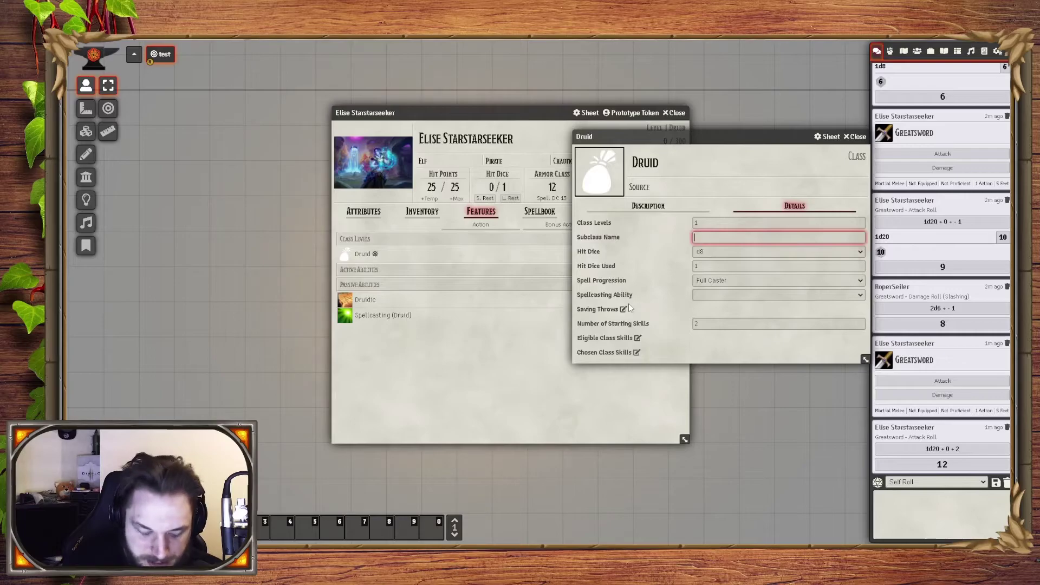
{"action": "type", "text": "Circle of V"}
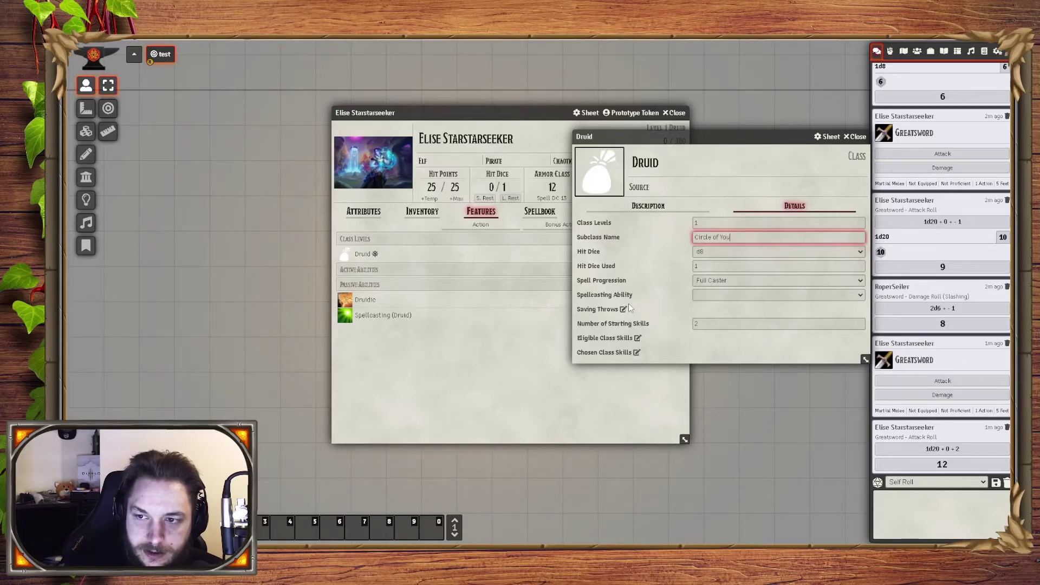
{"action": "key", "text": "Return"}
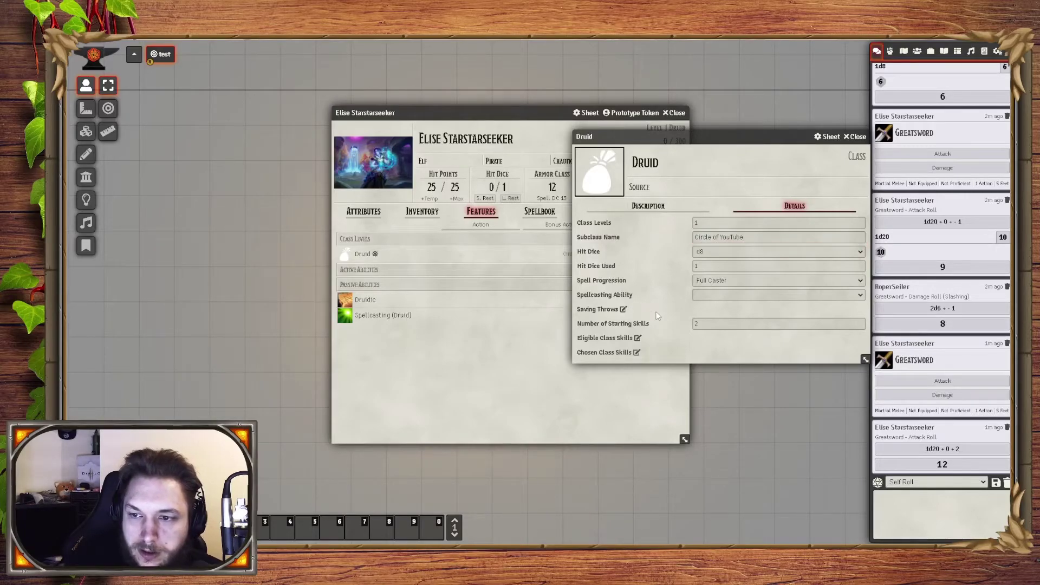
Raise the manually created Druid class to level 2 and add the Wild Shape and Druid Circle items to the character.
{"action": "left_click", "coordinate": [713, 222]}
{"action": "type", "text": "2"}
{"action": "key", "text": "Return"}
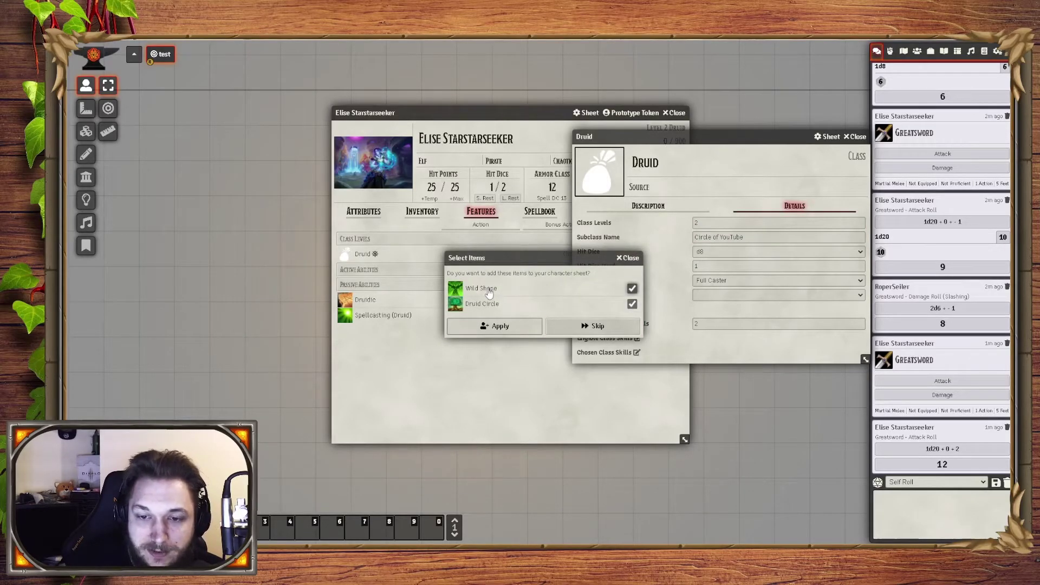
{"action": "left_click", "coordinate": [509, 327]}
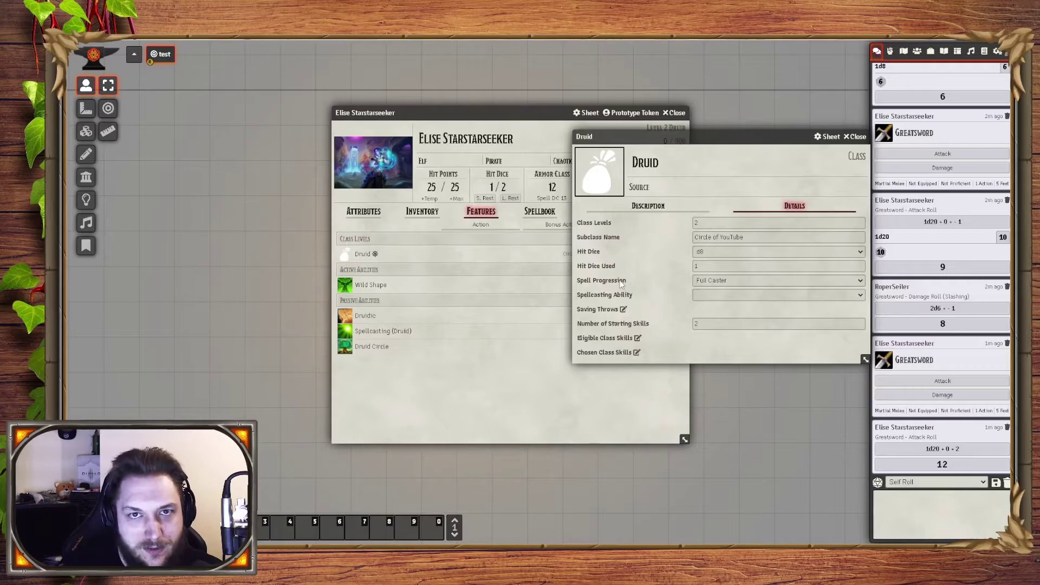
Set the Druid class's spellcasting ability to Wisdom and view its saving throw choices without selecting any.
{"action": "left_click", "coordinate": [726, 298]}
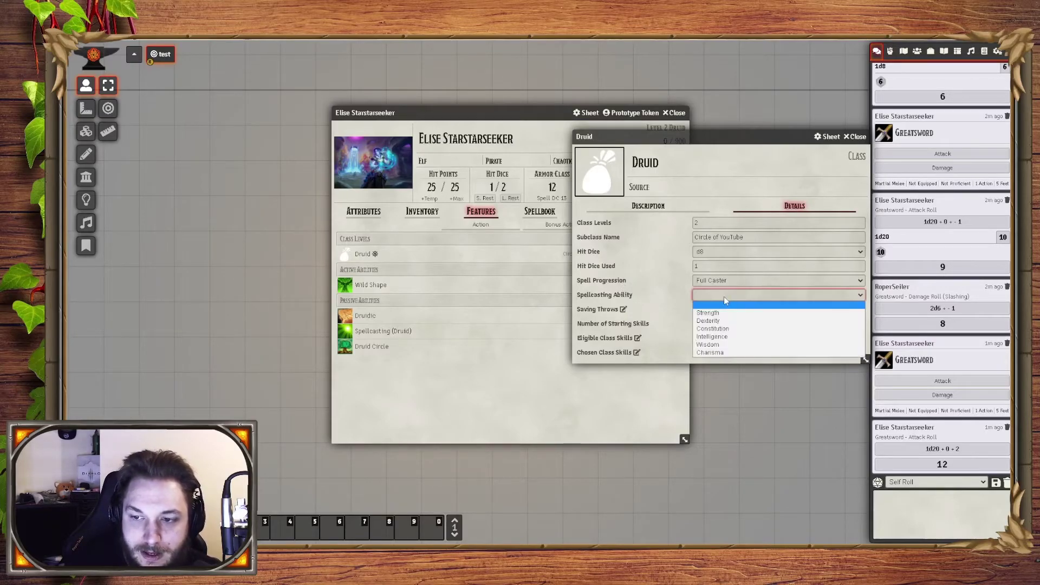
{"action": "left_click", "coordinate": [722, 345]}
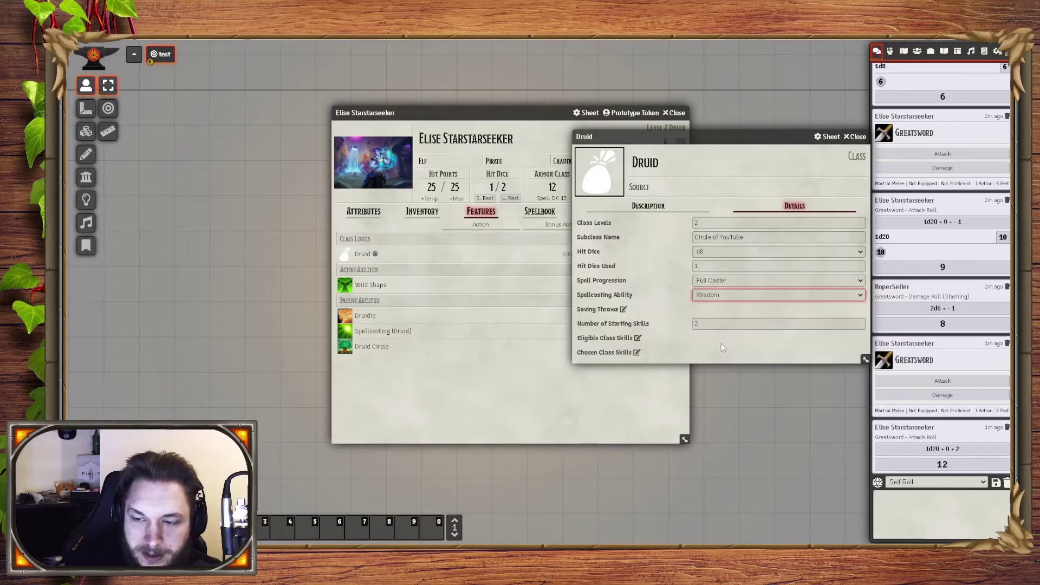
{"action": "left_click", "coordinate": [623, 309]}
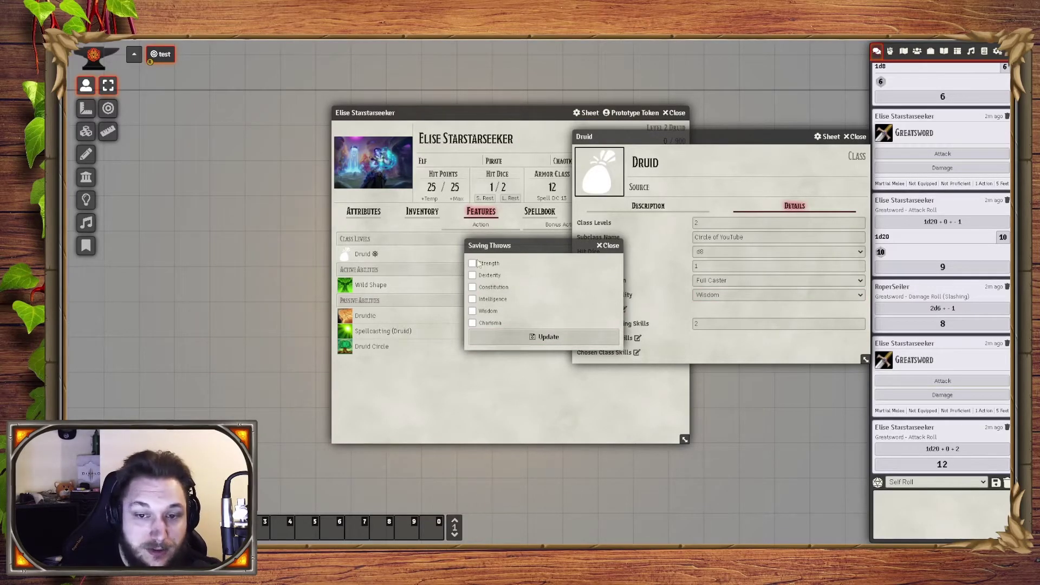
{"action": "left_click", "coordinate": [607, 246]}
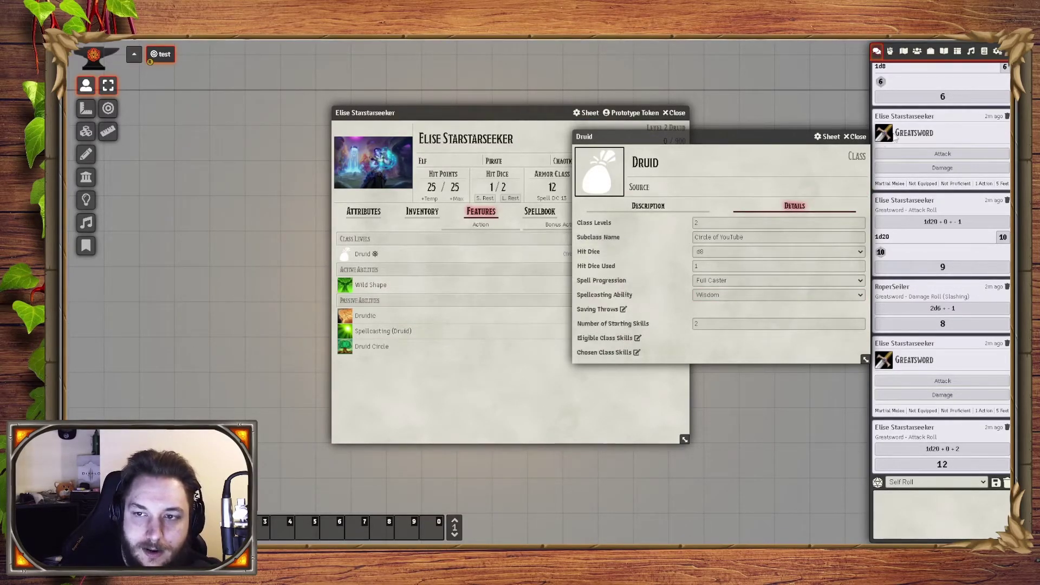
Delete the Druid class and all its active and passive abilities from the character, and dismiss the warnings.
{"action": "left_click", "coordinate": [855, 137]}
{"action": "left_click", "coordinate": [678, 253]}
{"action": "left_click", "coordinate": [677, 269]}
{"action": "left_click", "coordinate": [678, 284]}
{"action": "left_click", "coordinate": [678, 284]}
{"action": "left_click", "coordinate": [679, 285]}
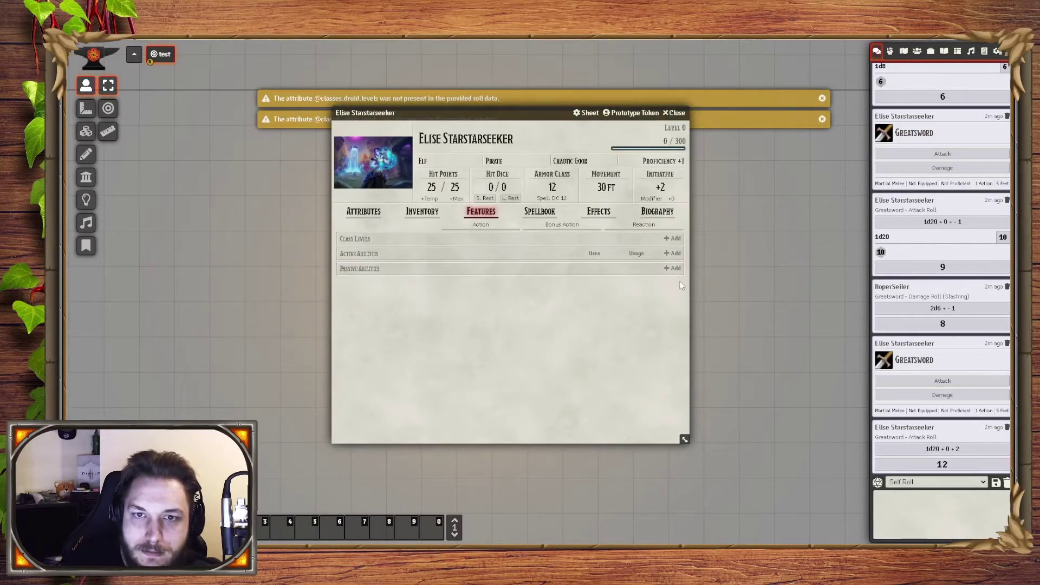
{"action": "left_click", "coordinate": [822, 99]}
{"action": "left_click", "coordinate": [822, 98]}
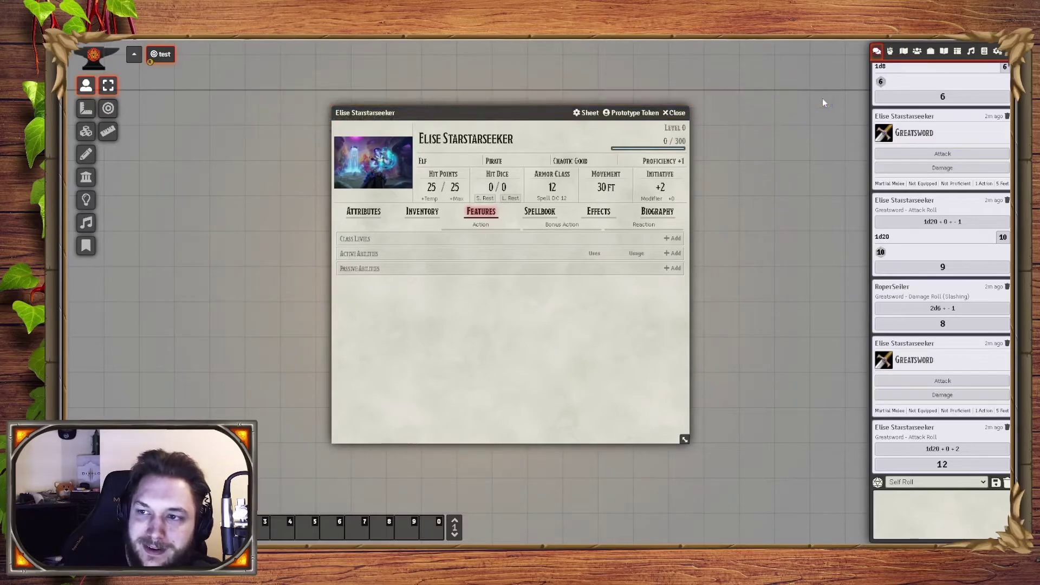
Add the Druid class from the Classes (SRD) compendium to the character, including the Druidic and Spellcasting (Druid) items.
{"action": "left_click", "coordinate": [984, 52]}
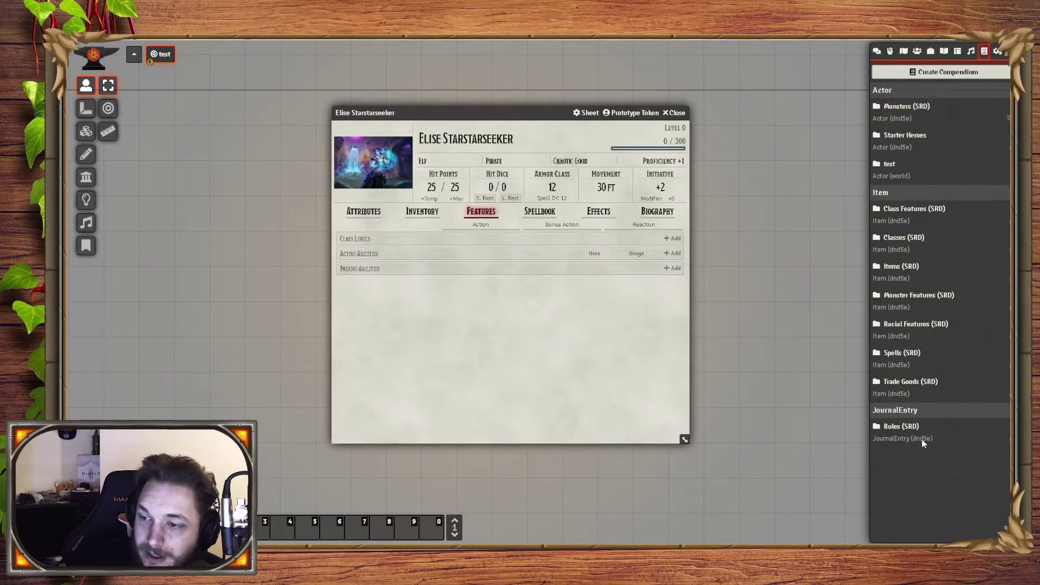
{"action": "left_click", "coordinate": [904, 237]}
{"action": "left_click_drag", "start_coordinate": [260, 83], "coordinate": [837, 69]}
{"action": "left_click_drag", "start_coordinate": [736, 183], "coordinate": [379, 251]}
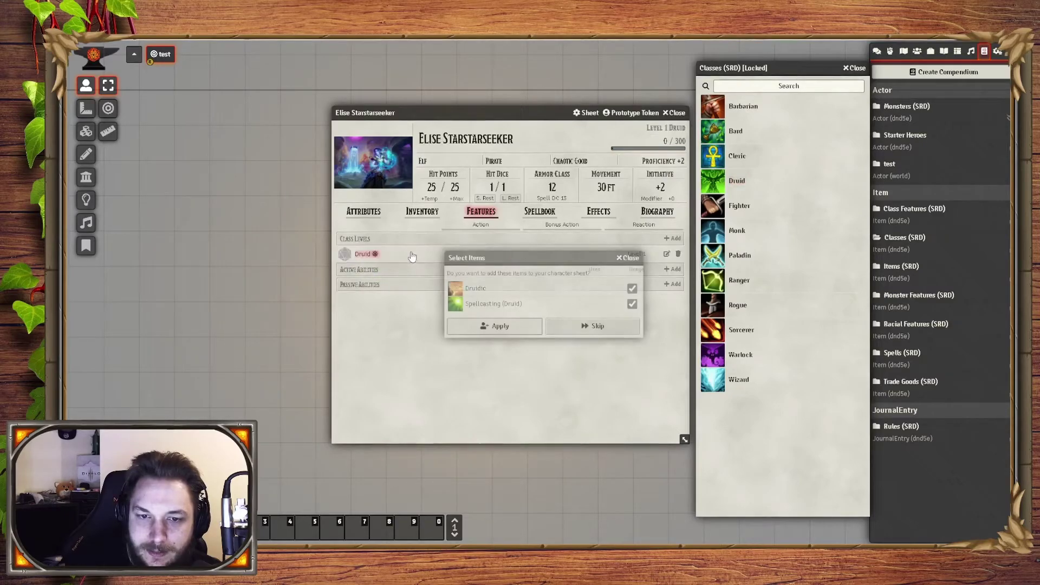
{"action": "left_click", "coordinate": [494, 326]}
Examine the Druid class's description, its advancement table and the linked Druid Circle feature.
{"action": "left_click", "coordinate": [667, 253]}
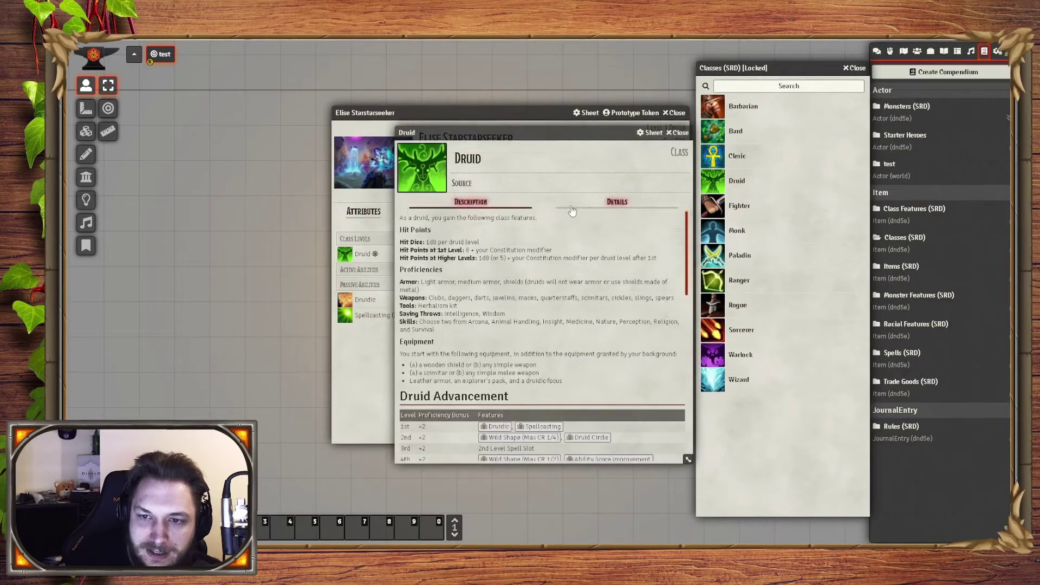
{"action": "left_click", "coordinate": [617, 202]}
{"action": "left_click", "coordinate": [470, 202]}
{"action": "scroll", "coordinate": [427, 376], "scroll_direction": "down", "scroll_amount": 5}
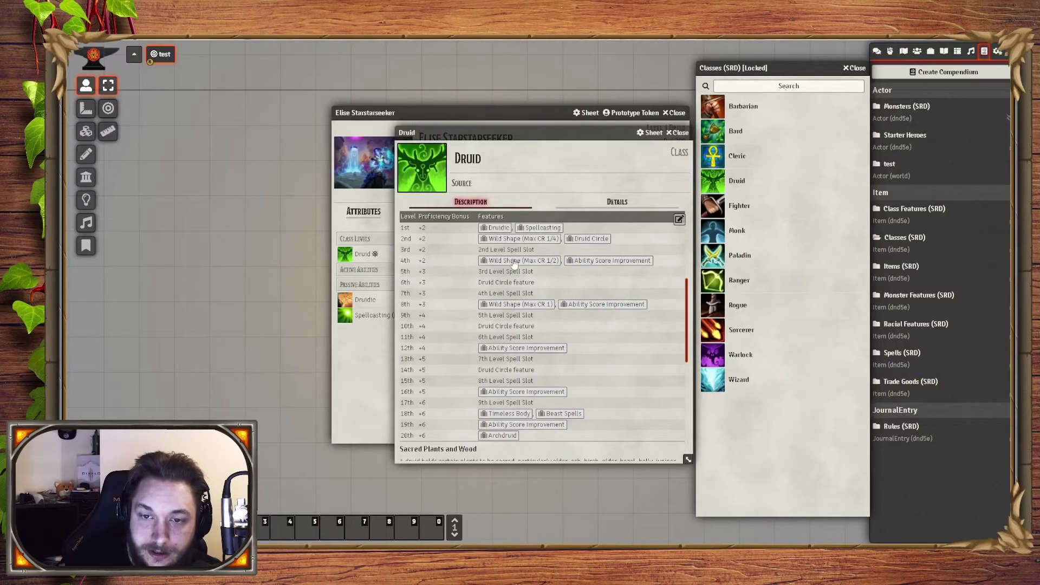
{"action": "left_click", "coordinate": [590, 238]}
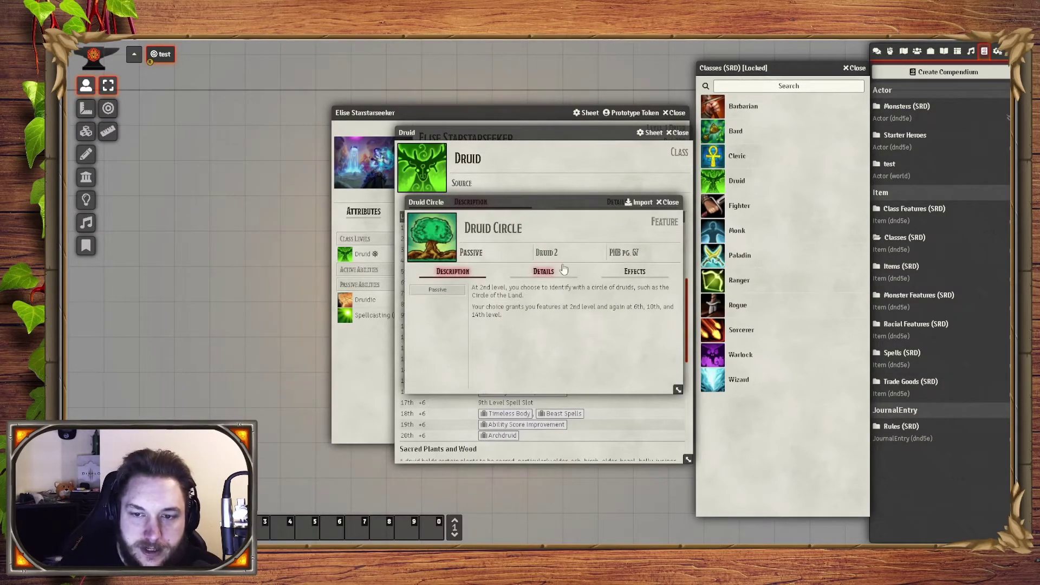
{"action": "left_click", "coordinate": [564, 269]}
{"action": "left_click", "coordinate": [635, 271]}
{"action": "left_click", "coordinate": [453, 271]}
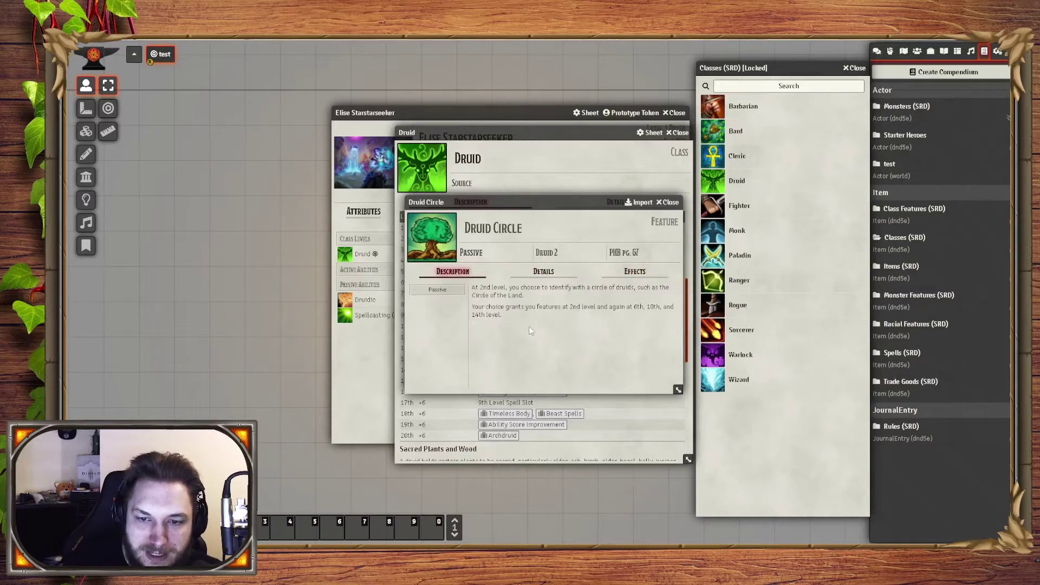
{"action": "left_click", "coordinate": [667, 202]}
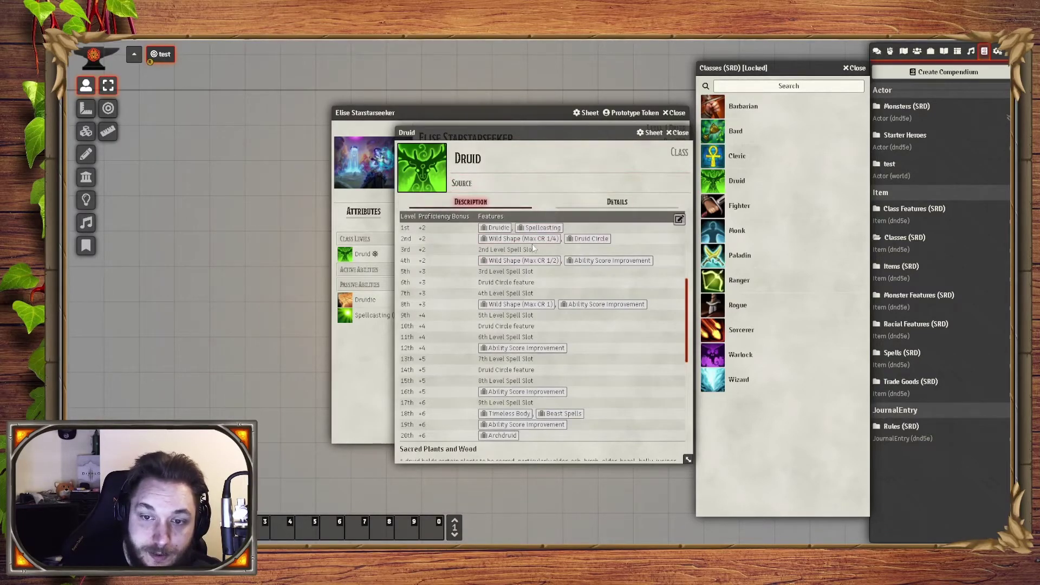
{"action": "left_click", "coordinate": [590, 239]}
{"action": "left_click", "coordinate": [669, 203]}
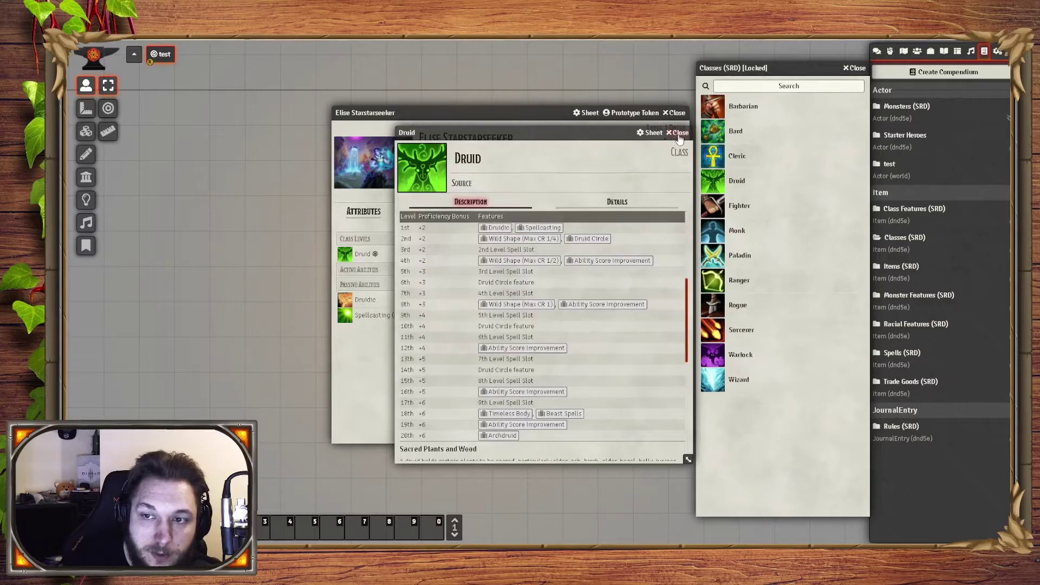
Set the compendium Druid's class level to 2 and add its Wild Shape and Druid Circle items to the character.
{"action": "left_click", "coordinate": [680, 133]}
{"action": "left_click", "coordinate": [668, 316]}
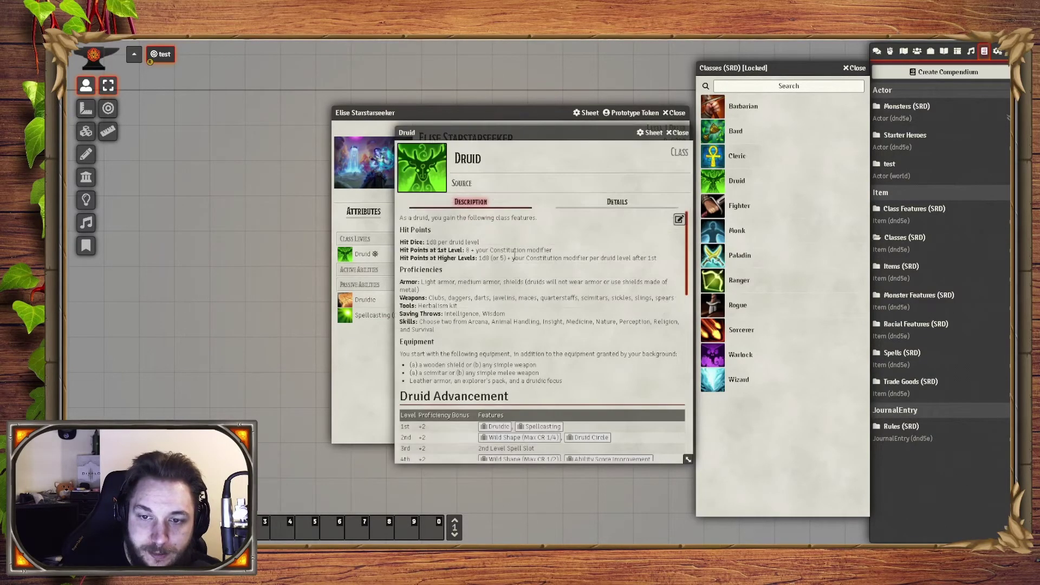
{"action": "left_click", "coordinate": [617, 202]}
{"action": "left_click", "coordinate": [548, 220]}
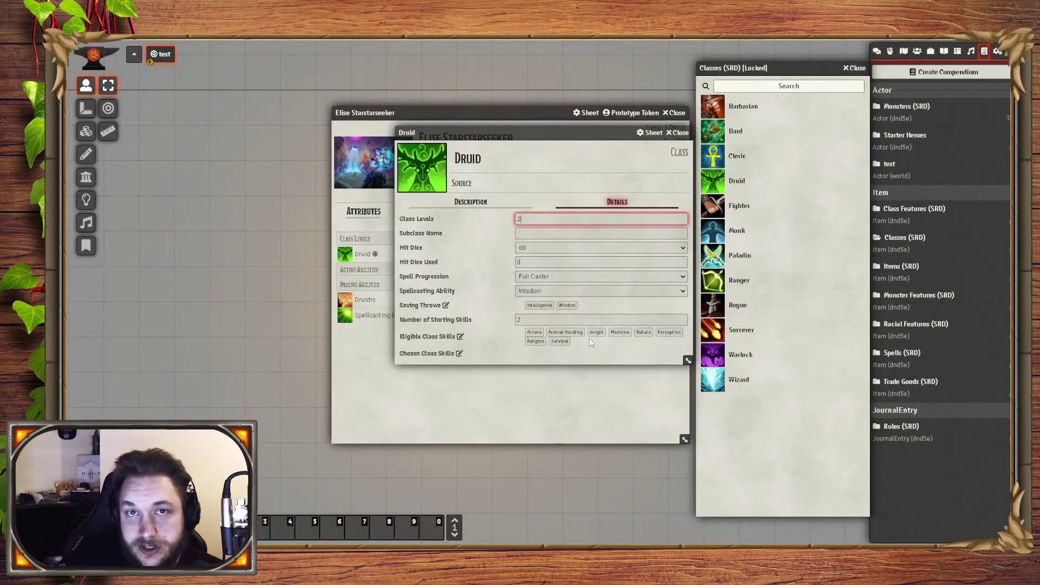
{"action": "left_click", "coordinate": [459, 353]}
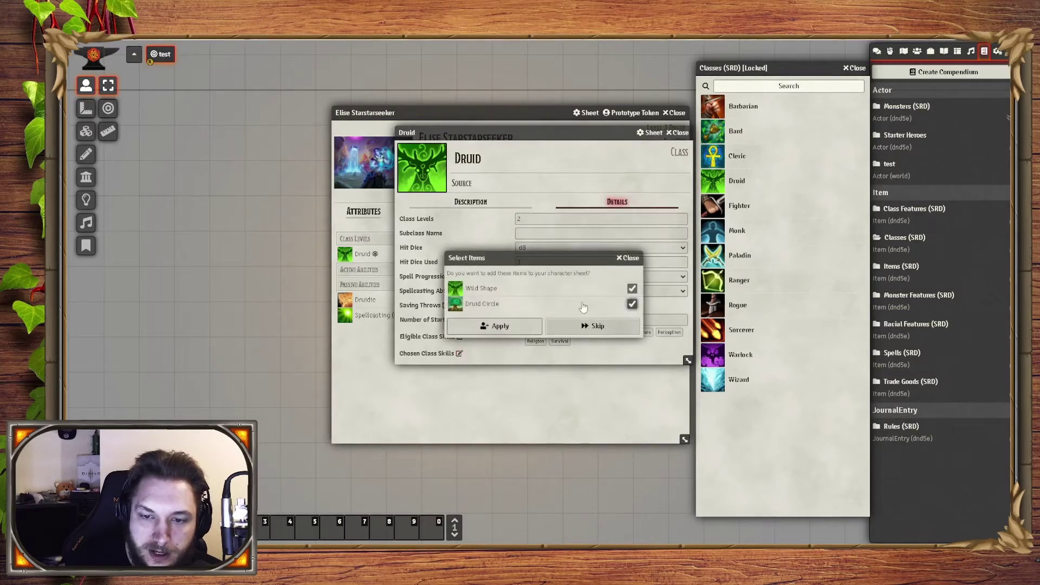
{"action": "left_click", "coordinate": [499, 327]}
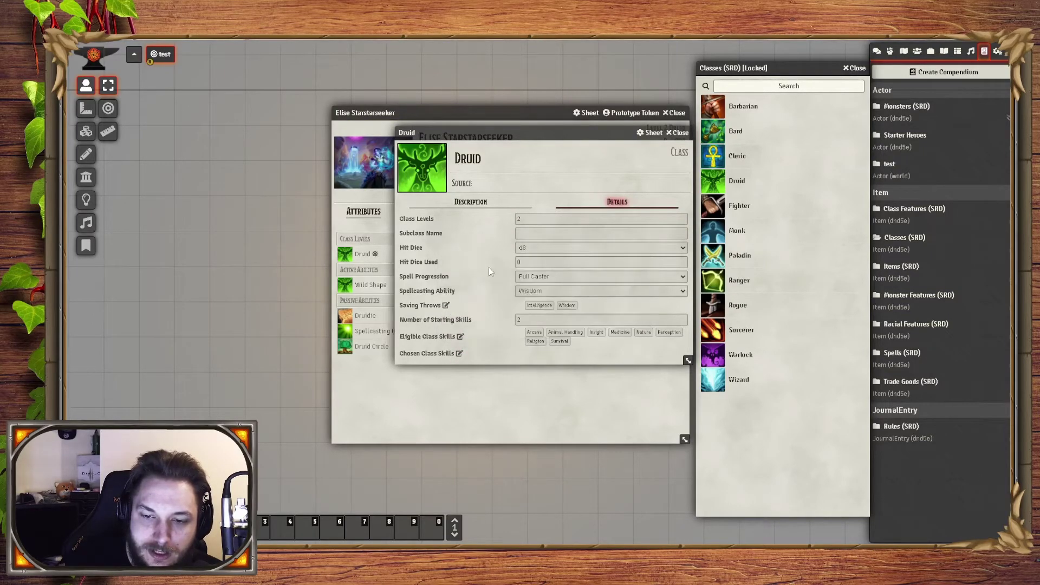
Choose Arcana and Religion as the Druid's class skills and close the class sheet.
{"action": "left_click", "coordinate": [460, 353]}
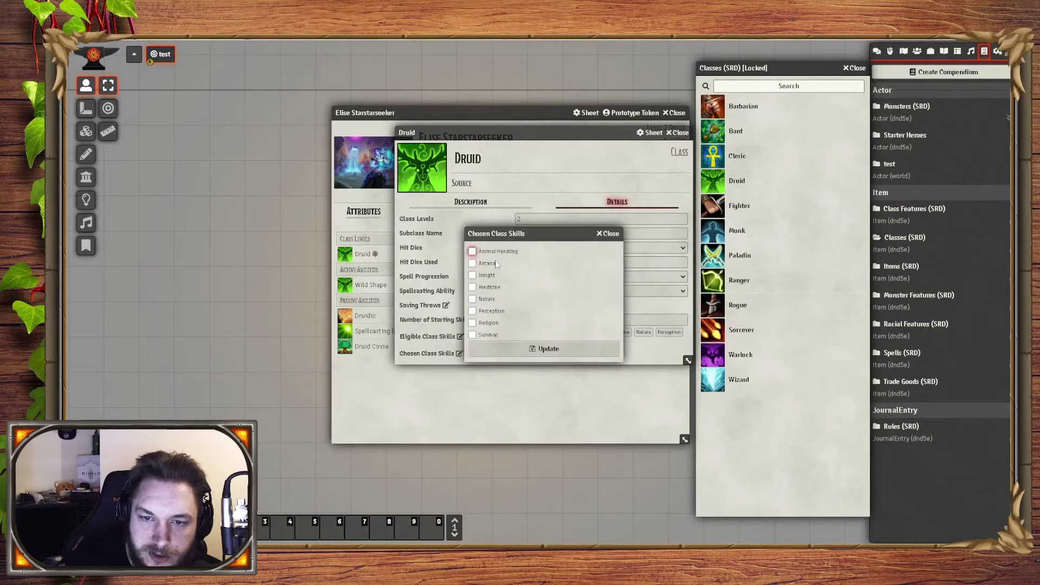
{"action": "left_click", "coordinate": [486, 264]}
{"action": "left_click", "coordinate": [491, 324]}
{"action": "left_click", "coordinate": [505, 348]}
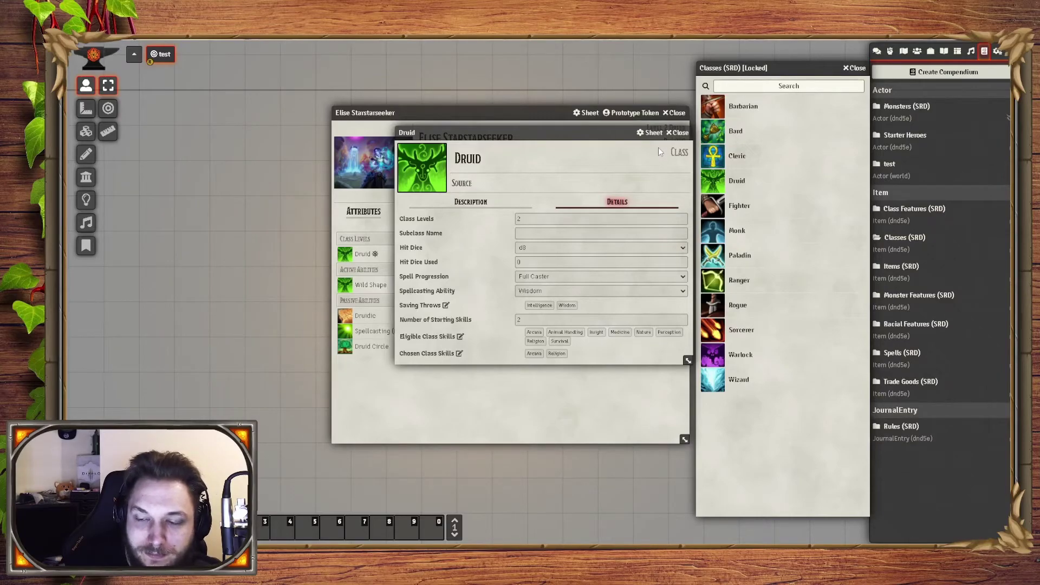
{"action": "left_click", "coordinate": [678, 132]}
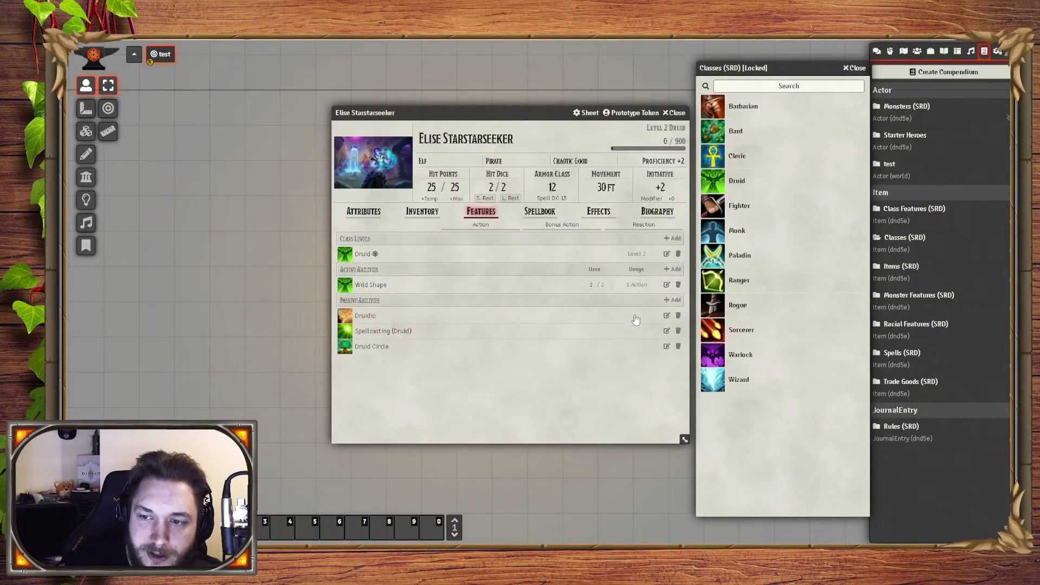
Add the Paladin class from the compendium to the character, including Divine Sense and Lay on Hands.
{"action": "left_click_drag", "start_coordinate": [740, 255], "coordinate": [487, 281]}
{"action": "left_click", "coordinate": [495, 325]}
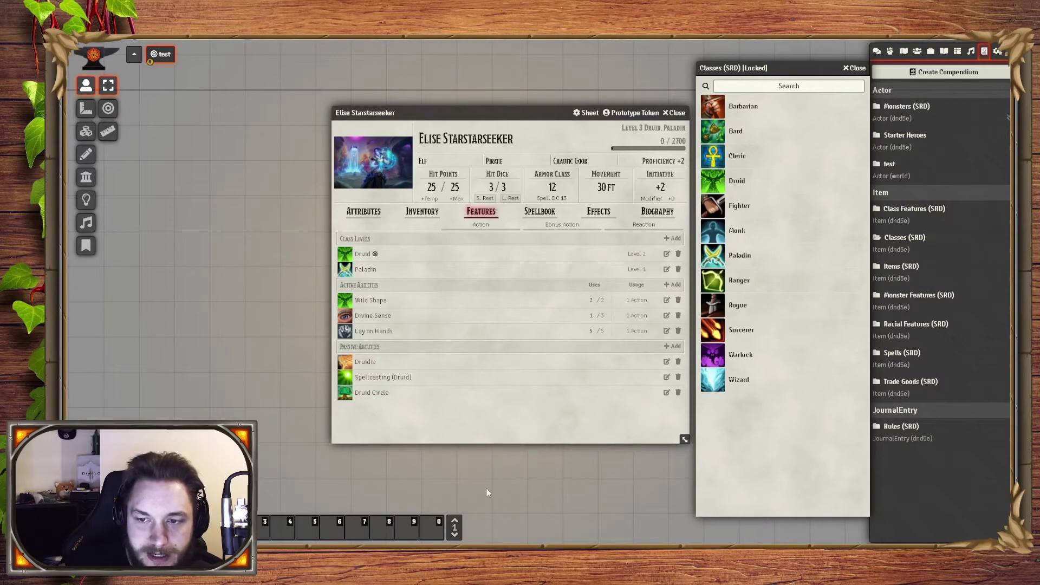
Check the original class options in the character's special traits, keeping Druid selected.
{"action": "left_click", "coordinate": [363, 211]}
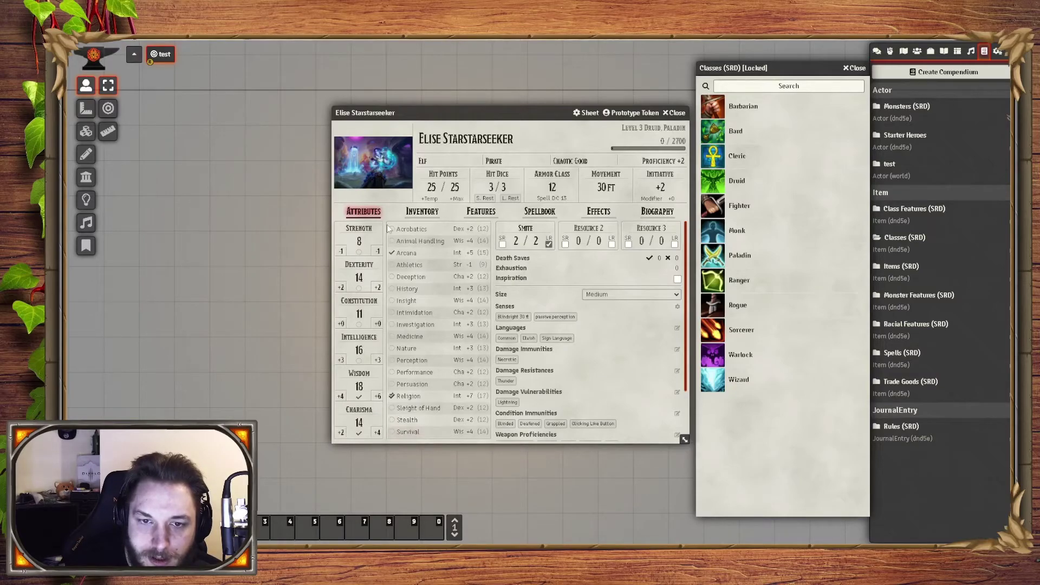
{"action": "scroll", "coordinate": [625, 430], "scroll_direction": "down", "scroll_amount": 2}
{"action": "left_click", "coordinate": [677, 435]}
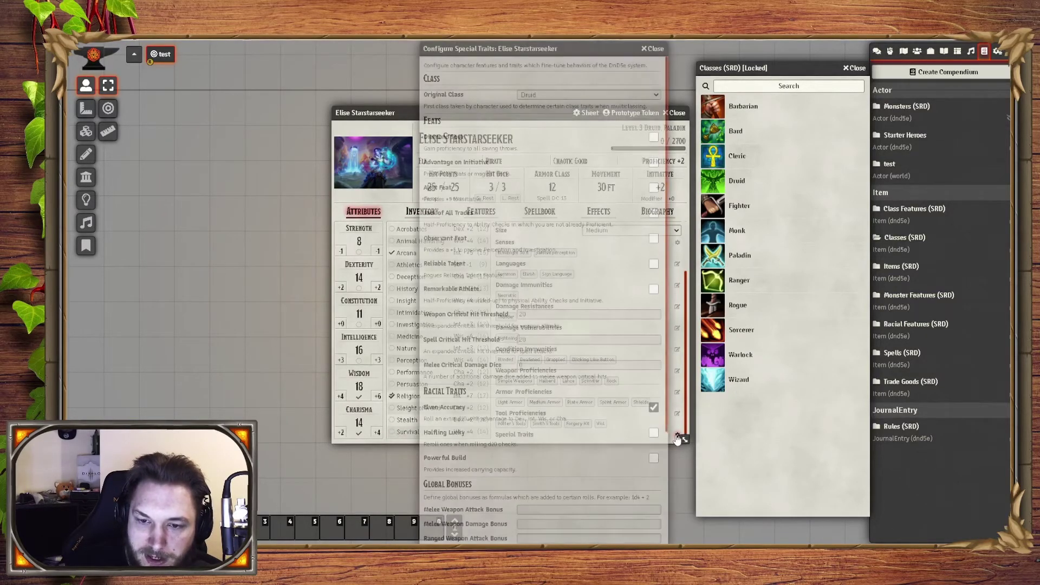
{"action": "left_click", "coordinate": [548, 94]}
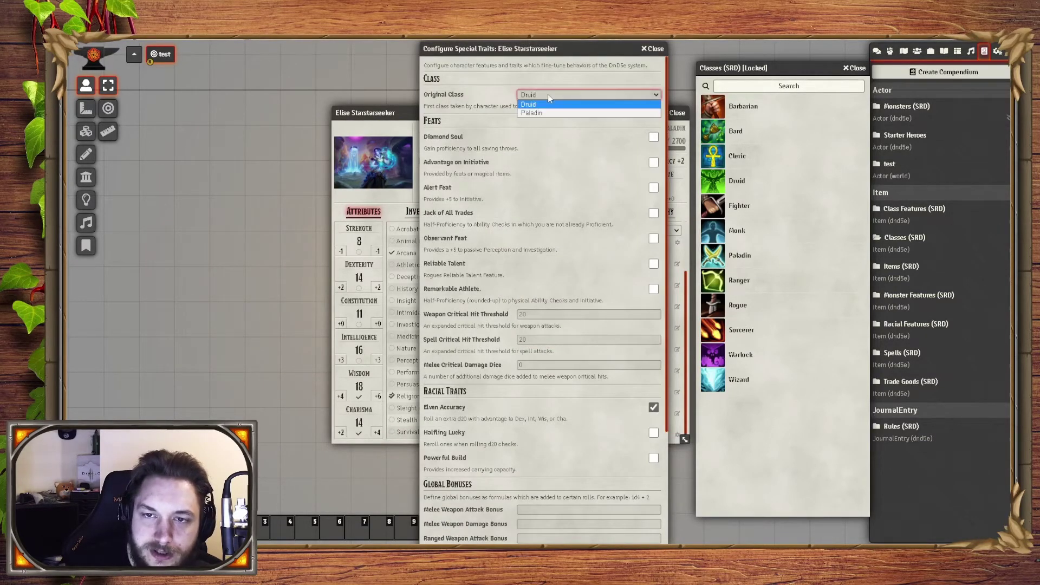
{"action": "left_click", "coordinate": [552, 95]}
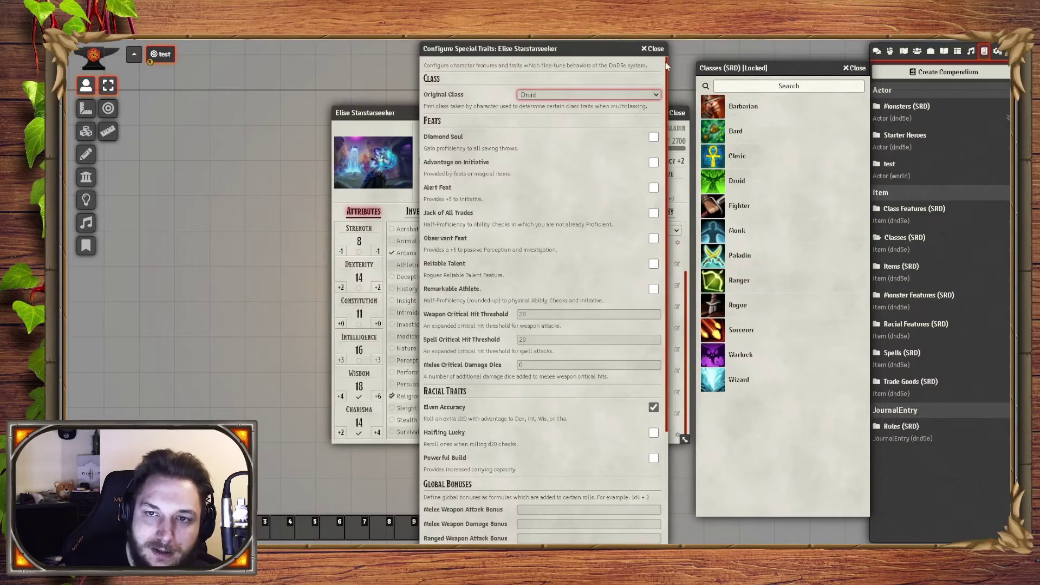
{"action": "left_click", "coordinate": [652, 49]}
Close the Classes (SRD) compendium, show the character's spellbook and take a long rest counted as a new day.
{"action": "left_click", "coordinate": [492, 216]}
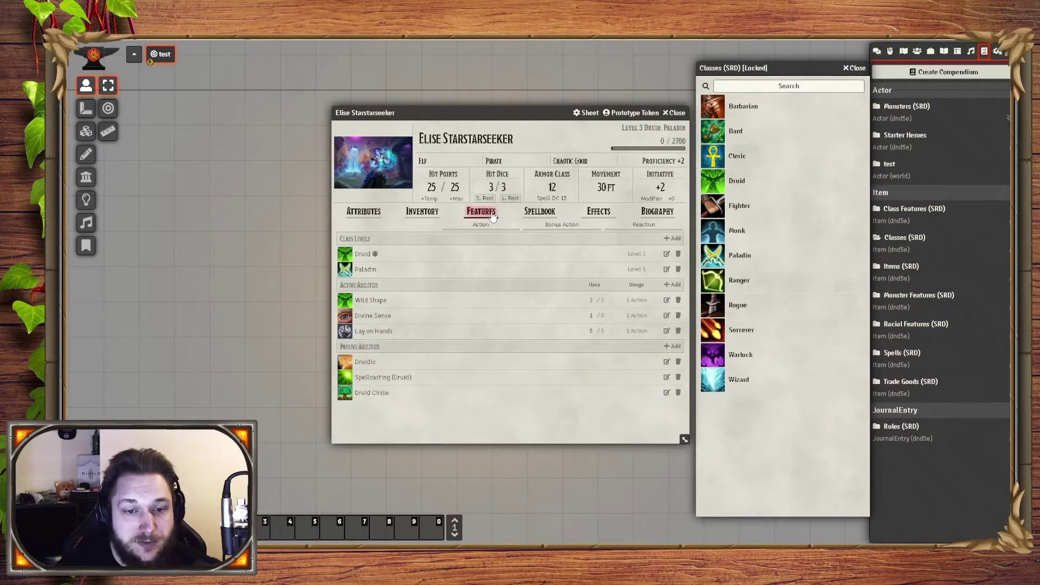
{"action": "left_click", "coordinate": [422, 211]}
{"action": "left_click", "coordinate": [481, 211]}
{"action": "left_click", "coordinate": [538, 211]}
{"action": "left_click", "coordinate": [855, 68]}
{"action": "left_click_drag", "start_coordinate": [532, 110], "coordinate": [596, 105]}
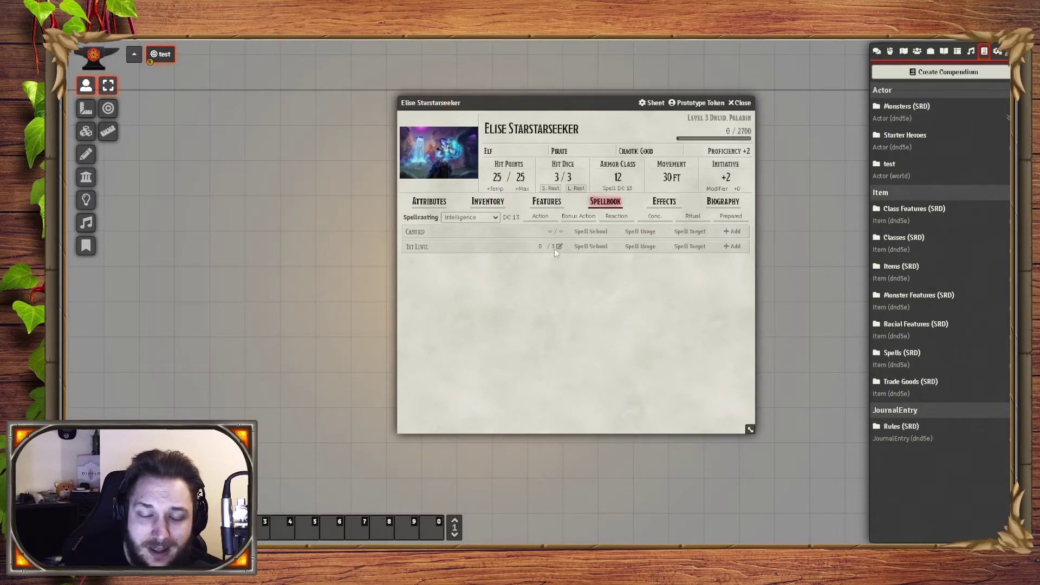
{"action": "left_click", "coordinate": [576, 188]}
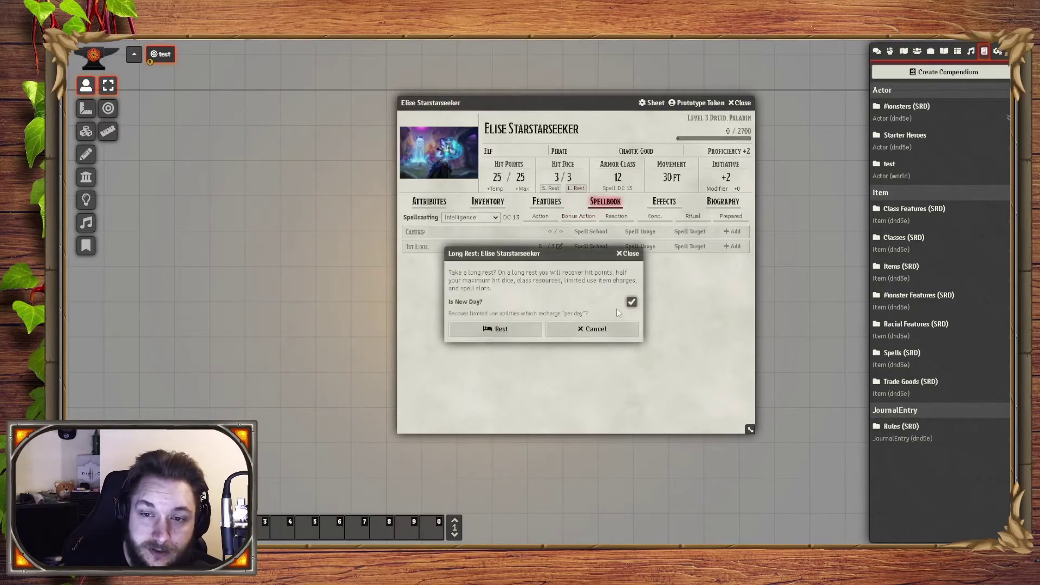
{"action": "left_click", "coordinate": [495, 329]}
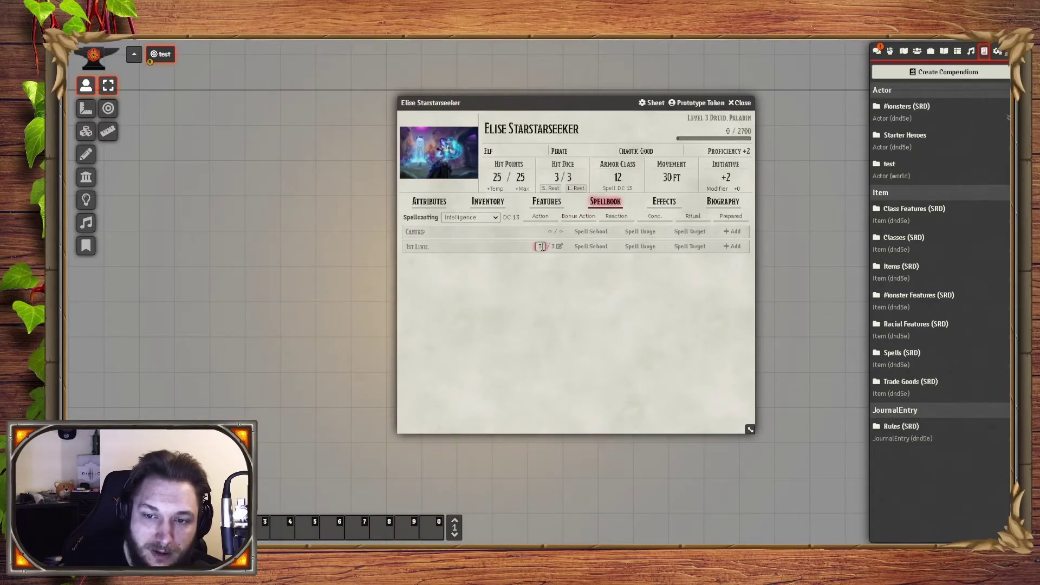
Raise the character's Druid class level to 3, 4 and finally 5, and close the class sheet.
{"action": "left_click", "coordinate": [546, 202]}
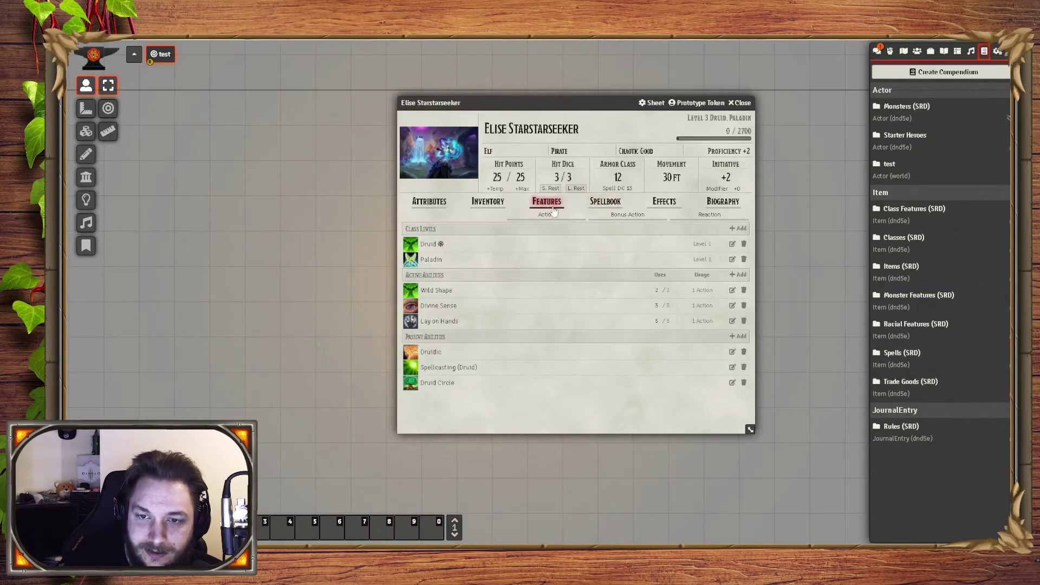
{"action": "left_click", "coordinate": [732, 245]}
{"action": "left_click", "coordinate": [553, 217]}
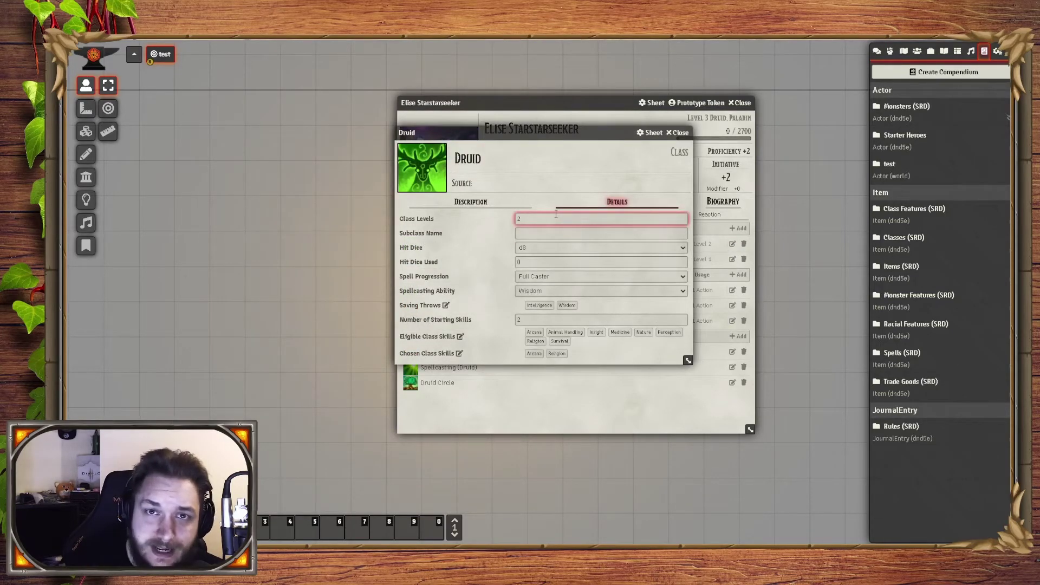
{"action": "type", "text": "3"}
{"action": "left_click", "coordinate": [476, 254]}
{"action": "left_click_drag", "start_coordinate": [526, 220], "coordinate": [487, 220]}
{"action": "type", "text": "4"}
{"action": "left_click", "coordinate": [488, 222]}
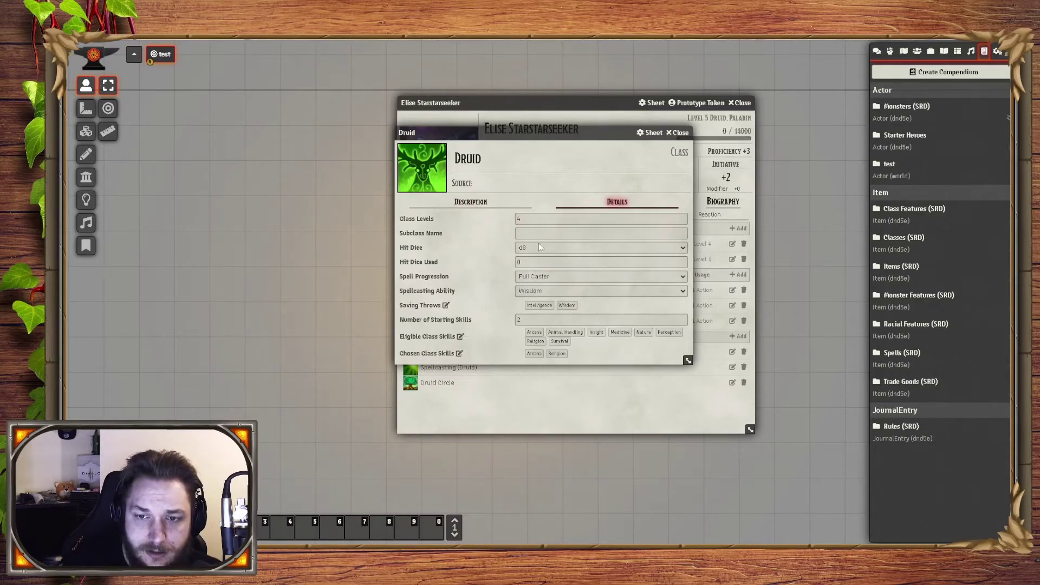
{"action": "type", "text": "5"}
{"action": "left_click", "coordinate": [481, 264]}
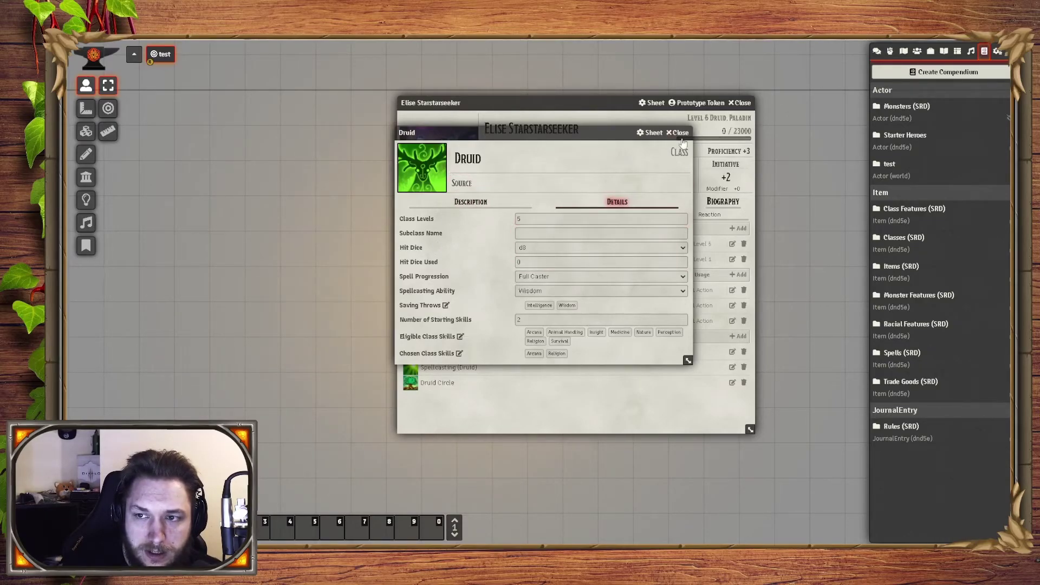
{"action": "left_click", "coordinate": [677, 133]}
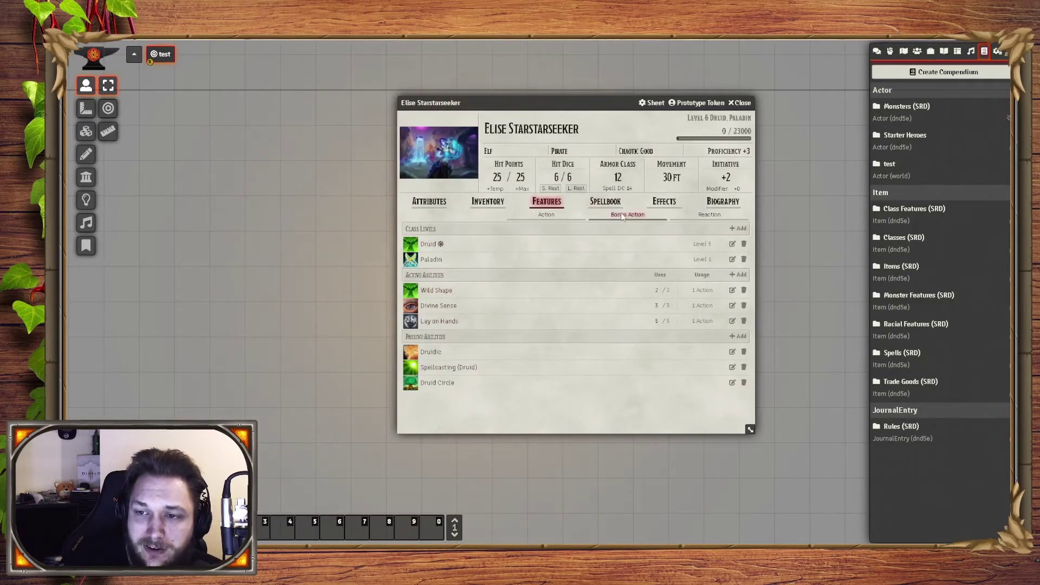
Return to the spellbook and take another new-day long rest to refill the spell slots.
{"action": "left_click", "coordinate": [594, 206]}
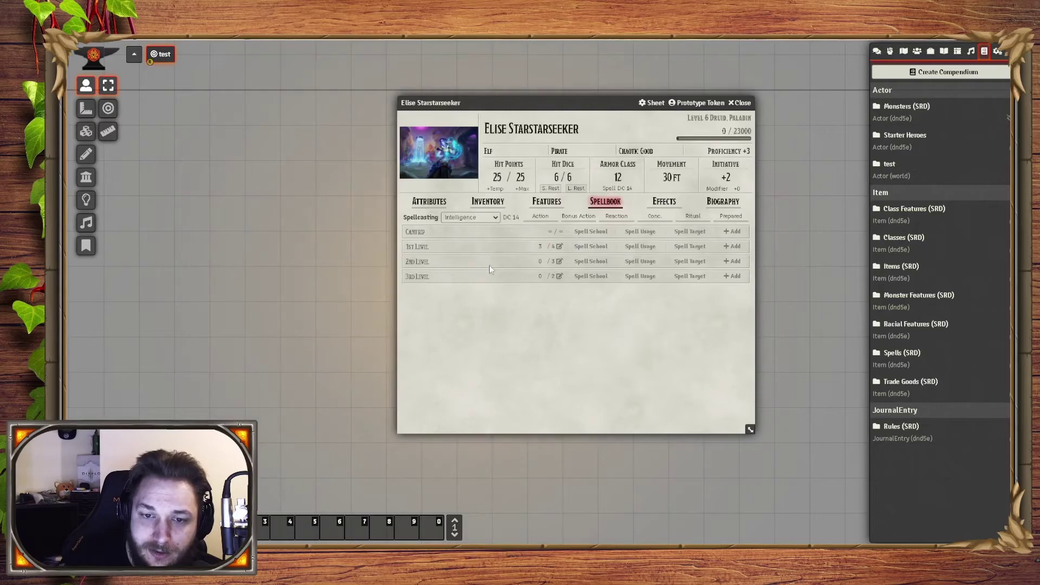
{"action": "left_click", "coordinate": [577, 189]}
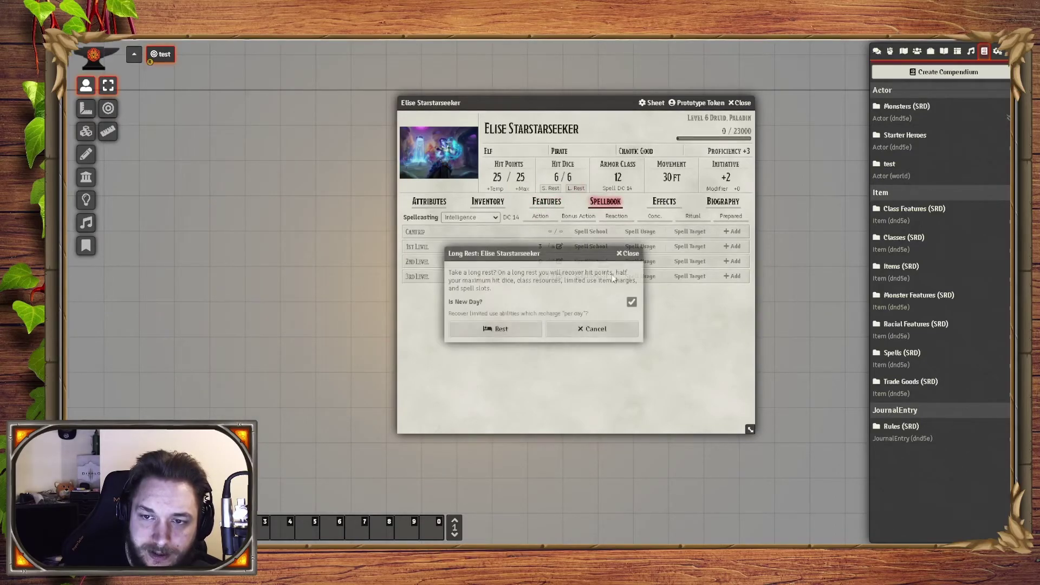
{"action": "left_click", "coordinate": [518, 329]}
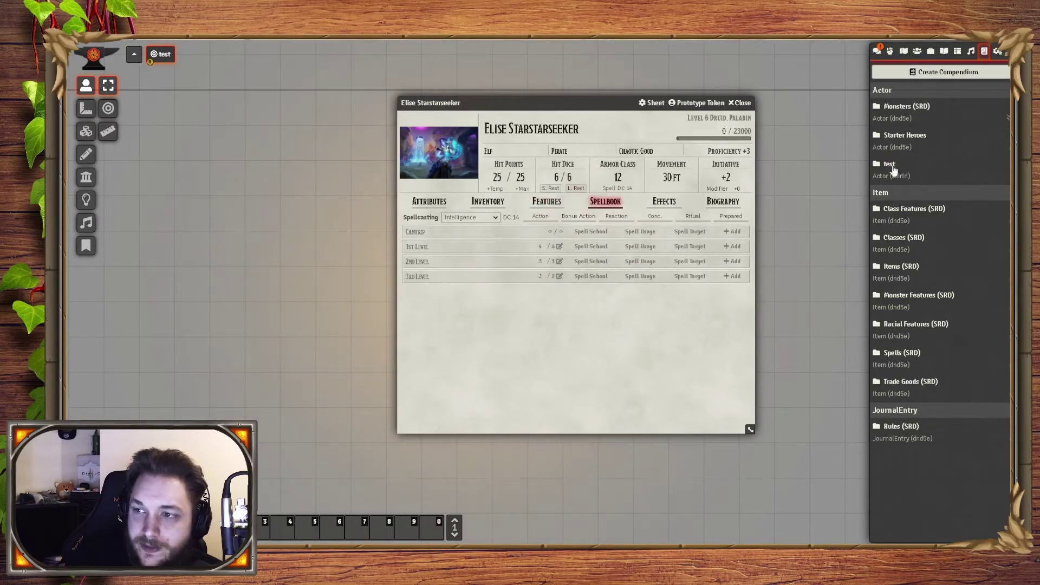
Open the Spells (SRD) compendium beside the character sheet and add Animate Dead and Antimagic Field to the spellbook.
{"action": "left_click", "coordinate": [901, 358]}
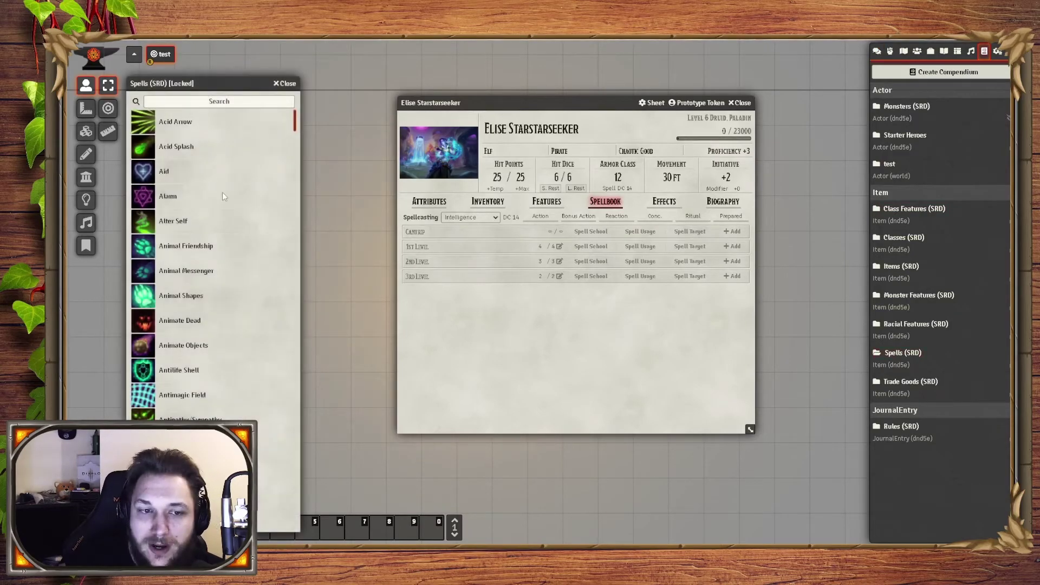
{"action": "left_click_drag", "start_coordinate": [263, 82], "coordinate": [356, 60]}
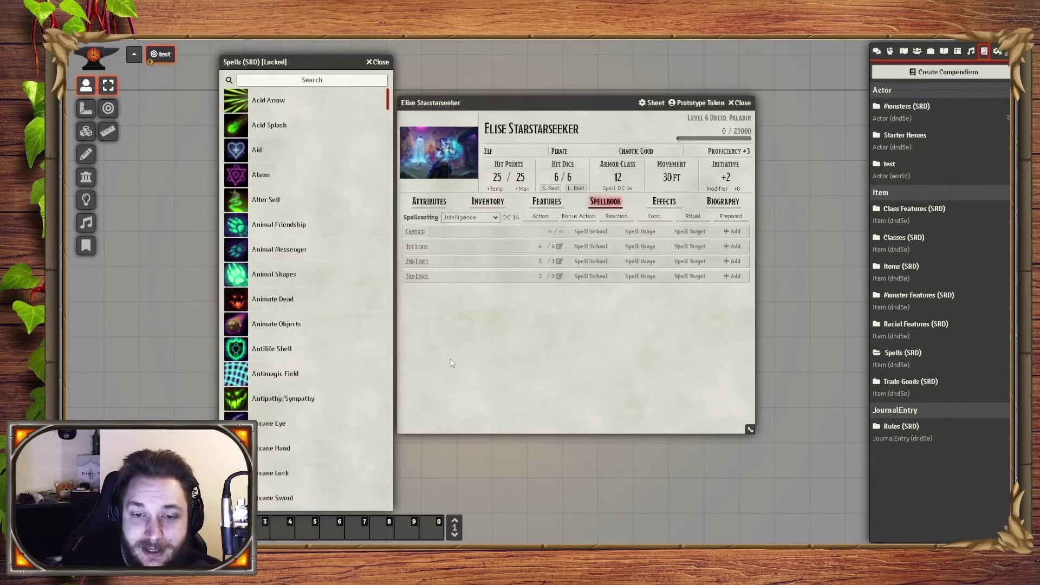
{"action": "left_click_drag", "start_coordinate": [273, 299], "coordinate": [450, 302]}
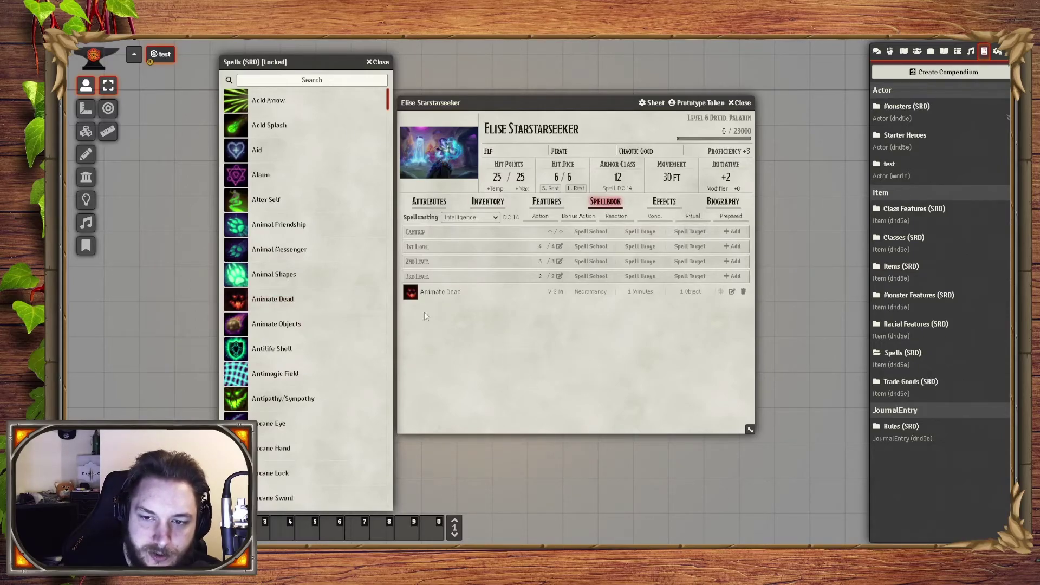
{"action": "left_click_drag", "start_coordinate": [275, 373], "coordinate": [525, 359]}
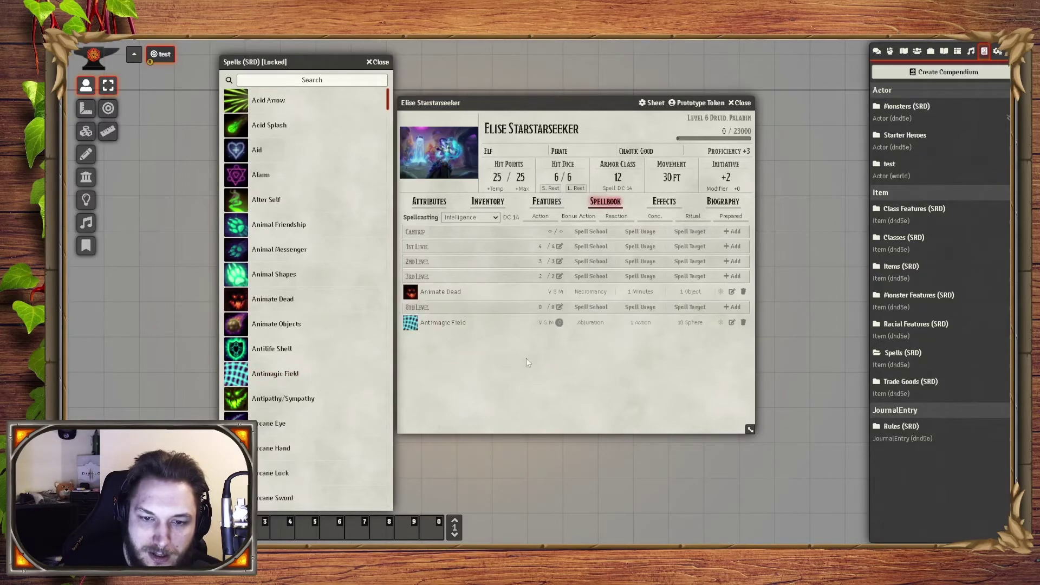
Delete Animate Dead and Antimagic Field from the character's spellbook.
{"action": "left_click", "coordinate": [743, 292]}
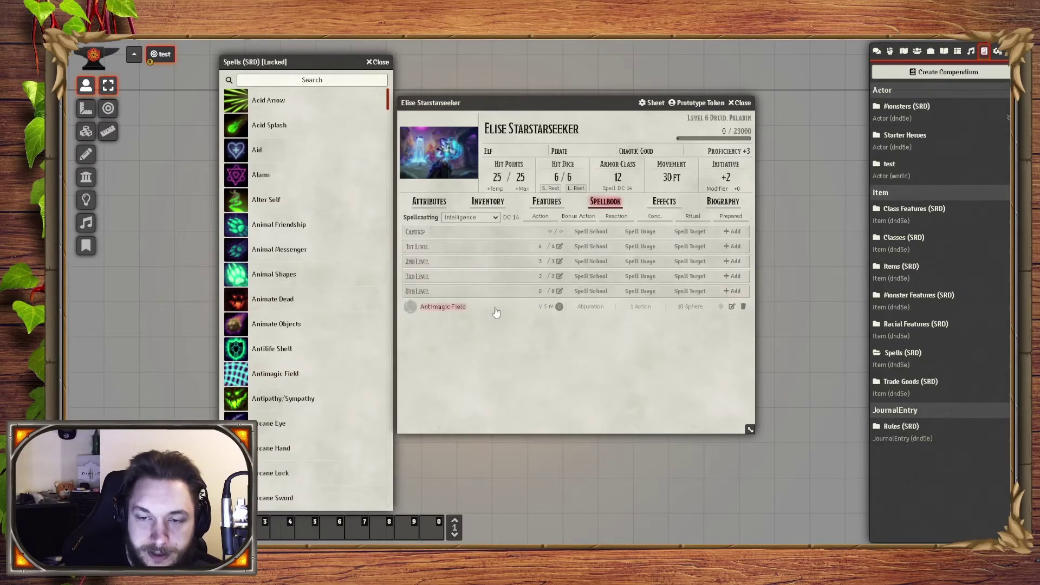
{"action": "left_click", "coordinate": [453, 309]}
{"action": "left_click", "coordinate": [452, 309]}
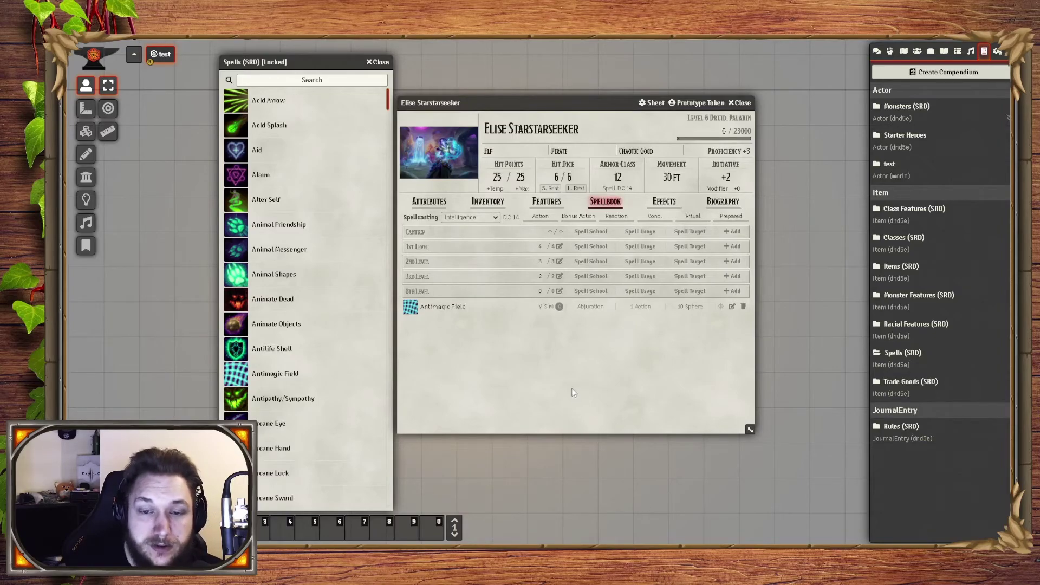
{"action": "left_click", "coordinate": [744, 307]}
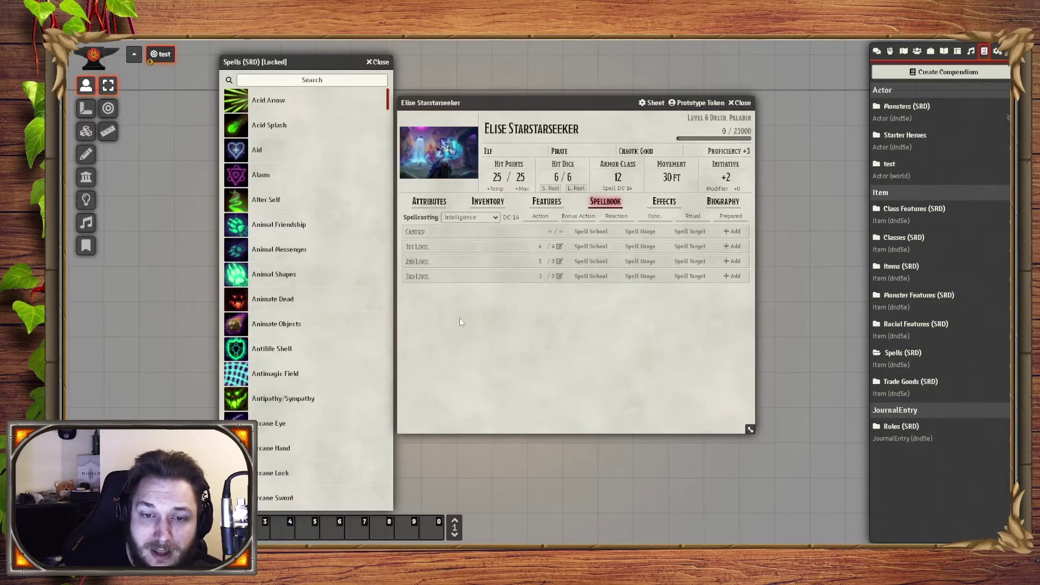
Add Animate Dead to the spellbook again and cast it at 3rd level with the chat log showing, consuming a spell slot.
{"action": "left_click_drag", "start_coordinate": [283, 296], "coordinate": [516, 304]}
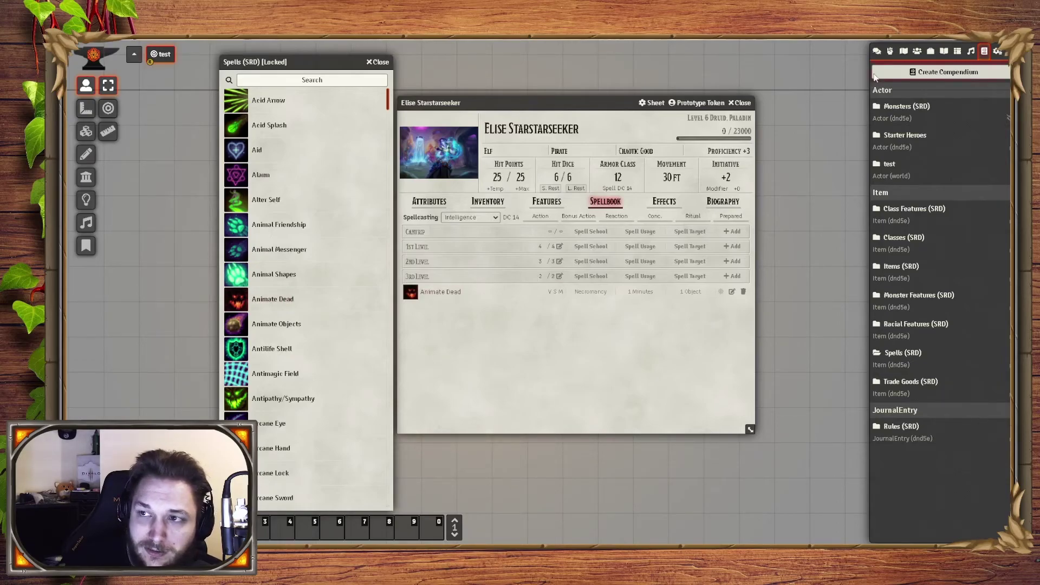
{"action": "left_click", "coordinate": [876, 51]}
{"action": "left_click", "coordinate": [410, 297]}
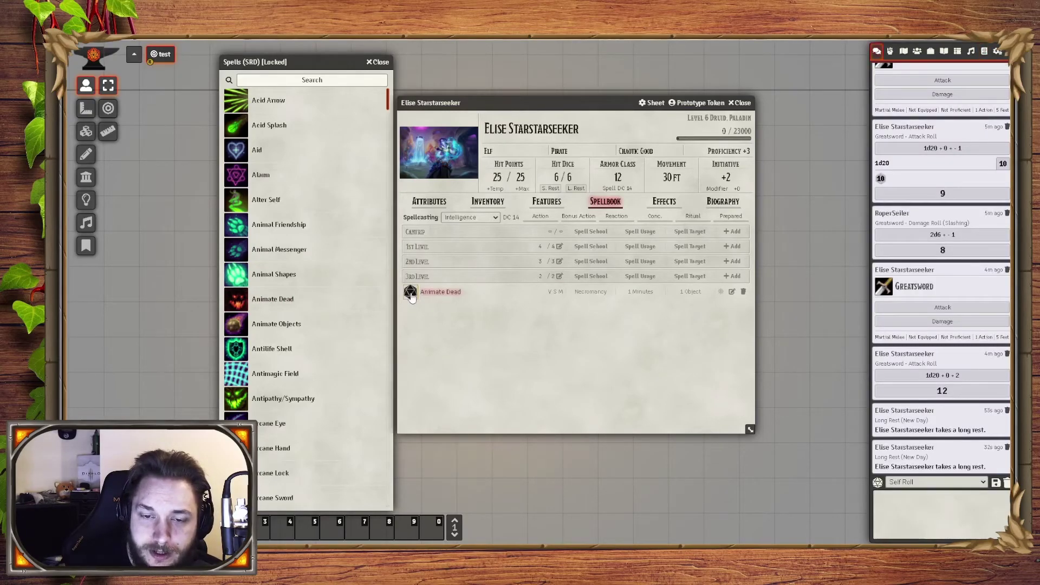
{"action": "left_click", "coordinate": [595, 294]}
{"action": "left_click", "coordinate": [570, 297]}
{"action": "left_click", "coordinate": [569, 294]}
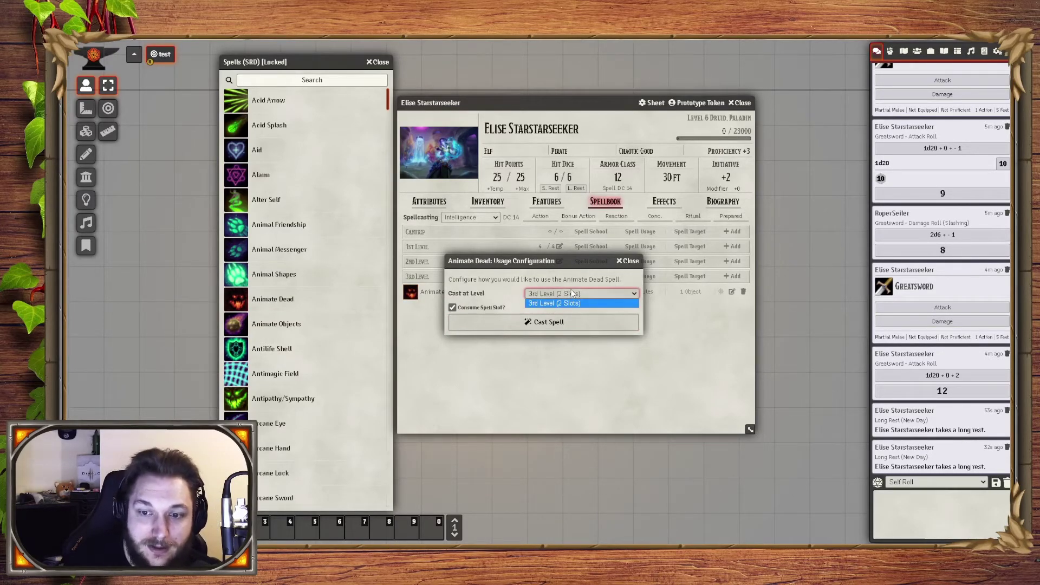
{"action": "left_click", "coordinate": [573, 301]}
{"action": "left_click_drag", "start_coordinate": [515, 264], "coordinate": [517, 326]}
{"action": "left_click", "coordinate": [535, 386]}
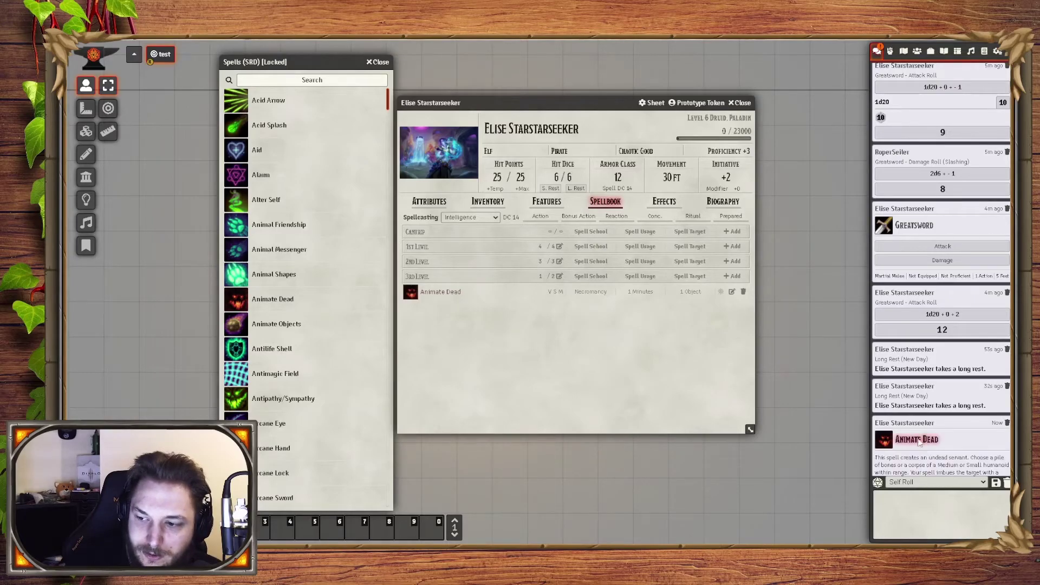
Expand the Animate Dead chat card to examine the spell's description and collapse it again.
{"action": "left_click", "coordinate": [919, 442]}
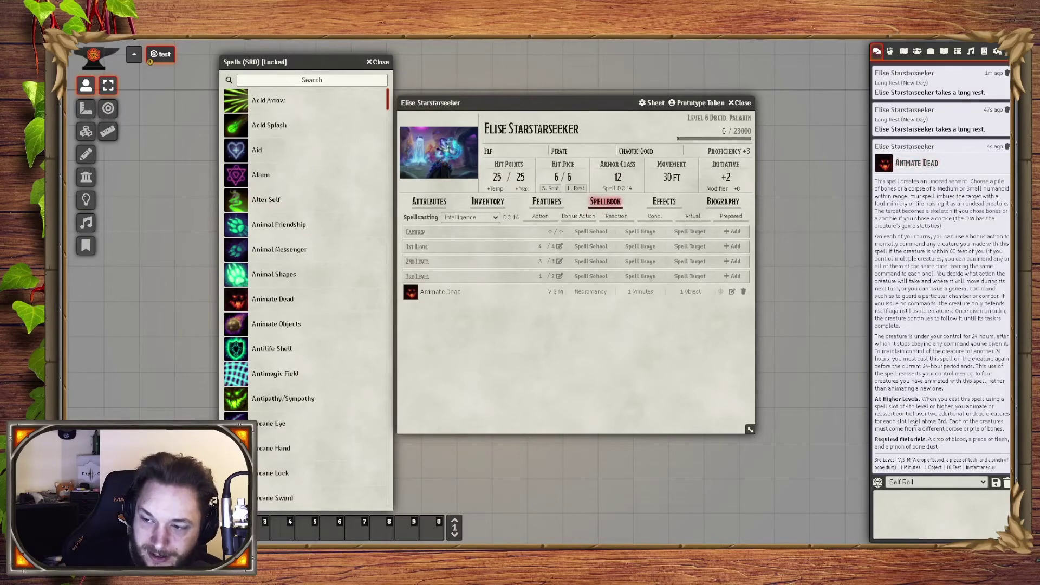
{"action": "left_click", "coordinate": [915, 164]}
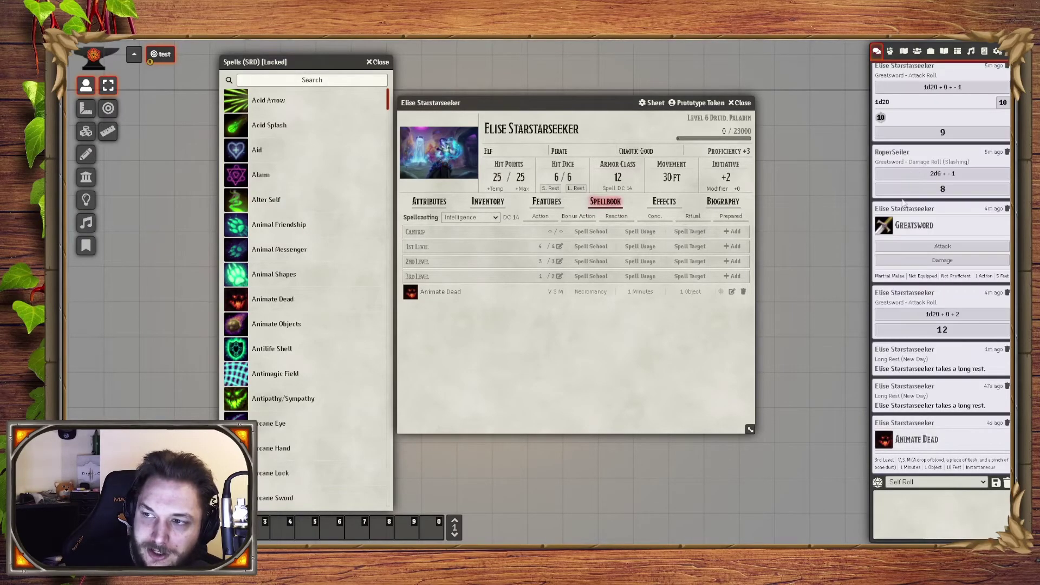
{"action": "left_click", "coordinate": [930, 443]}
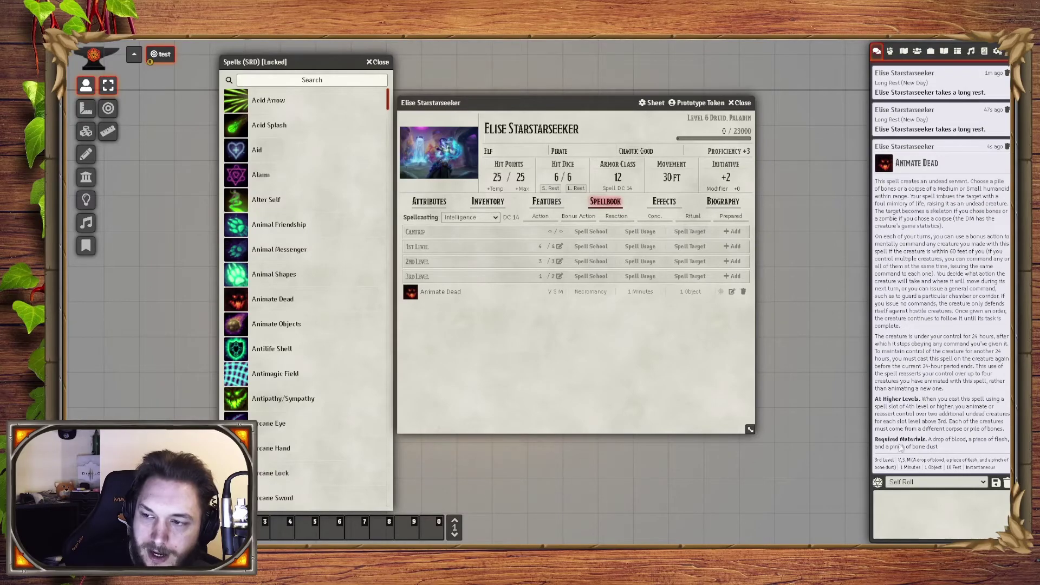
{"action": "left_click", "coordinate": [916, 164]}
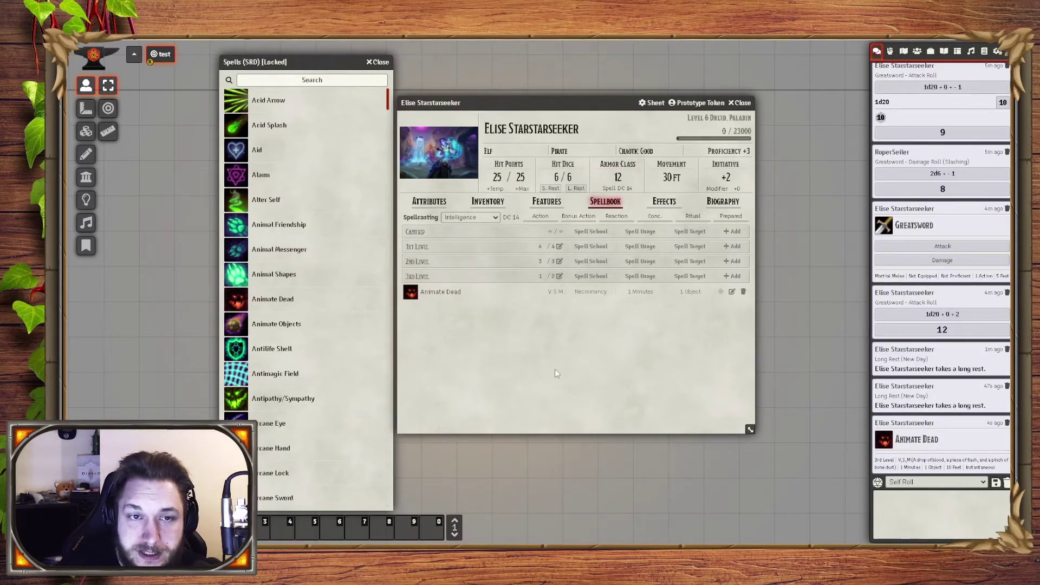
Search the spells compendium for "magic" and add Magic Missile to the character's spellbook.
{"action": "left_click", "coordinate": [326, 81]}
{"action": "type", "text": "magic"}
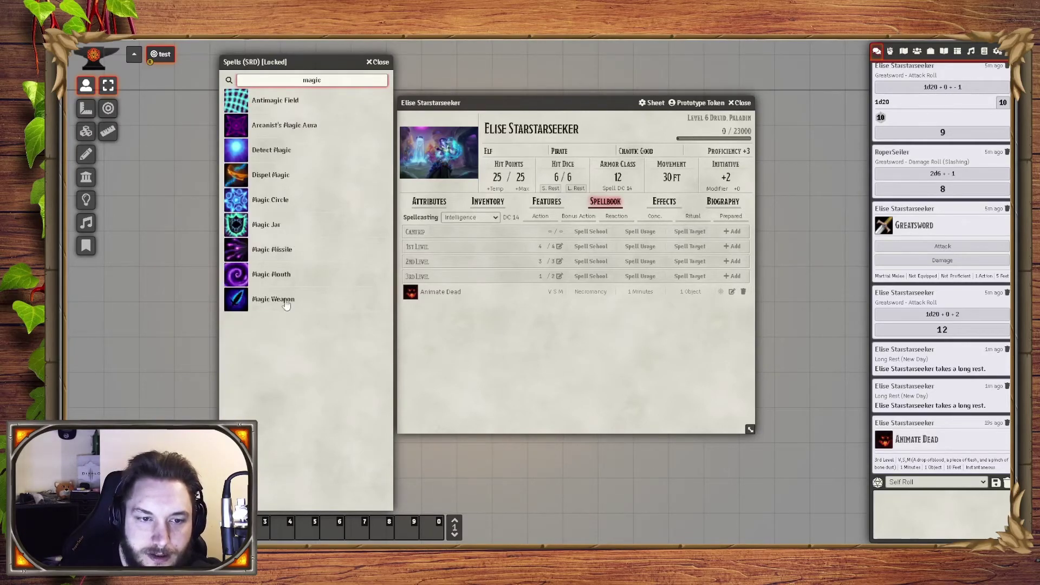
{"action": "left_click_drag", "start_coordinate": [271, 249], "coordinate": [639, 288]}
Cast Magic Missile from the spellbook at 3rd level, consuming a spell slot.
{"action": "left_click", "coordinate": [423, 263]}
{"action": "left_click", "coordinate": [580, 295]}
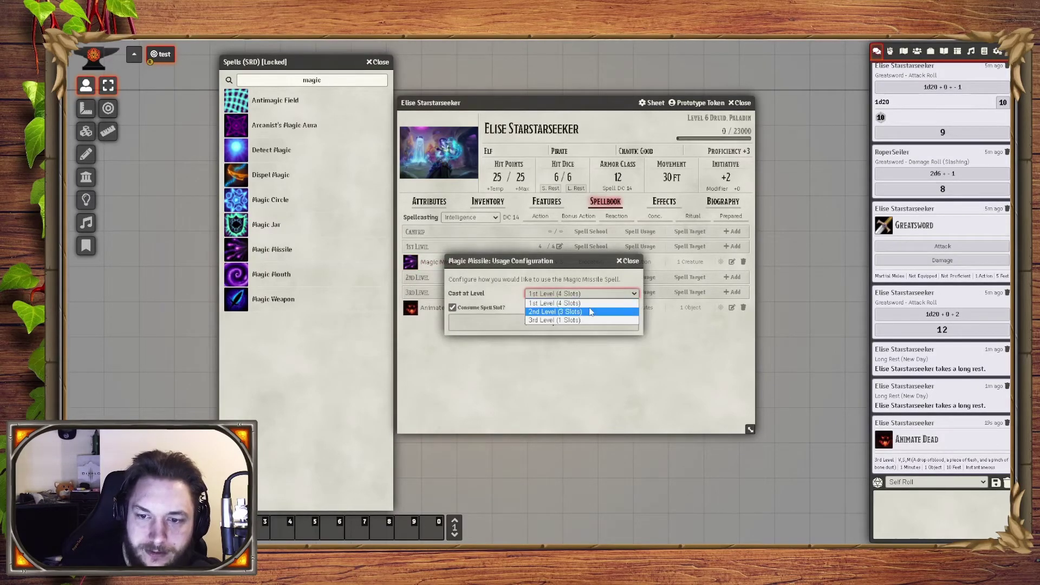
{"action": "left_click", "coordinate": [587, 319]}
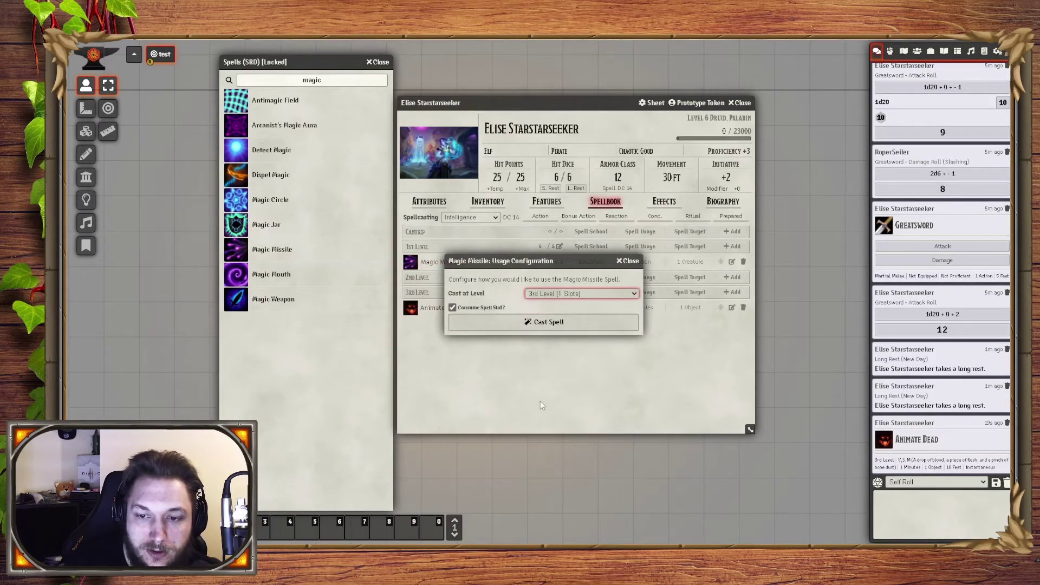
{"action": "left_click", "coordinate": [543, 321]}
Roll normal damage for Magic Missile three times from its chat card.
{"action": "left_click", "coordinate": [970, 451]}
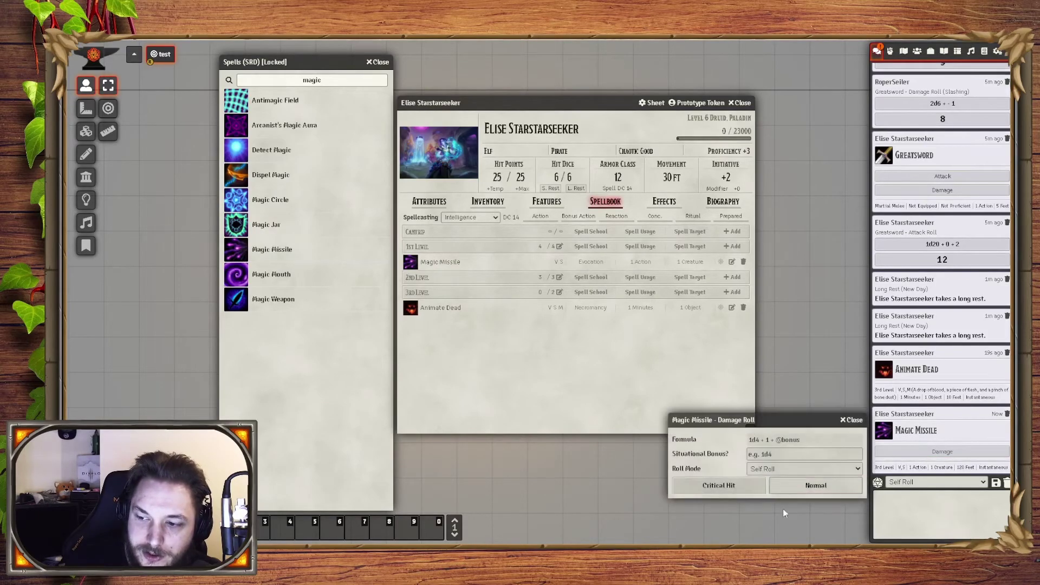
{"action": "left_click", "coordinate": [814, 486]}
{"action": "left_click", "coordinate": [942, 395]}
{"action": "left_click", "coordinate": [812, 427]}
{"action": "left_click", "coordinate": [942, 338]}
{"action": "left_click", "coordinate": [813, 376]}
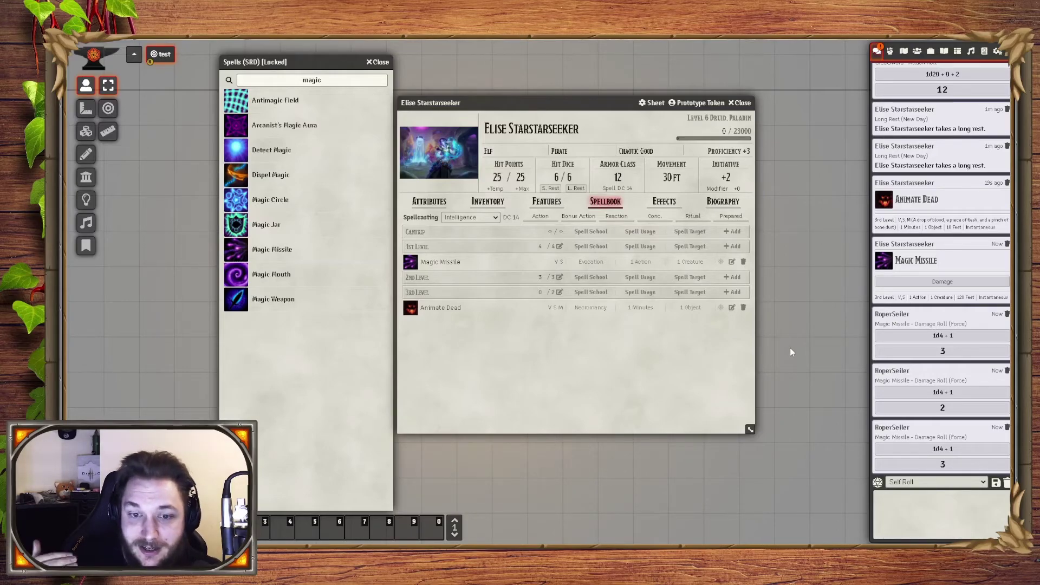
Clear the spell search and close the spells compendium.
{"action": "double_click", "coordinate": [322, 81]}
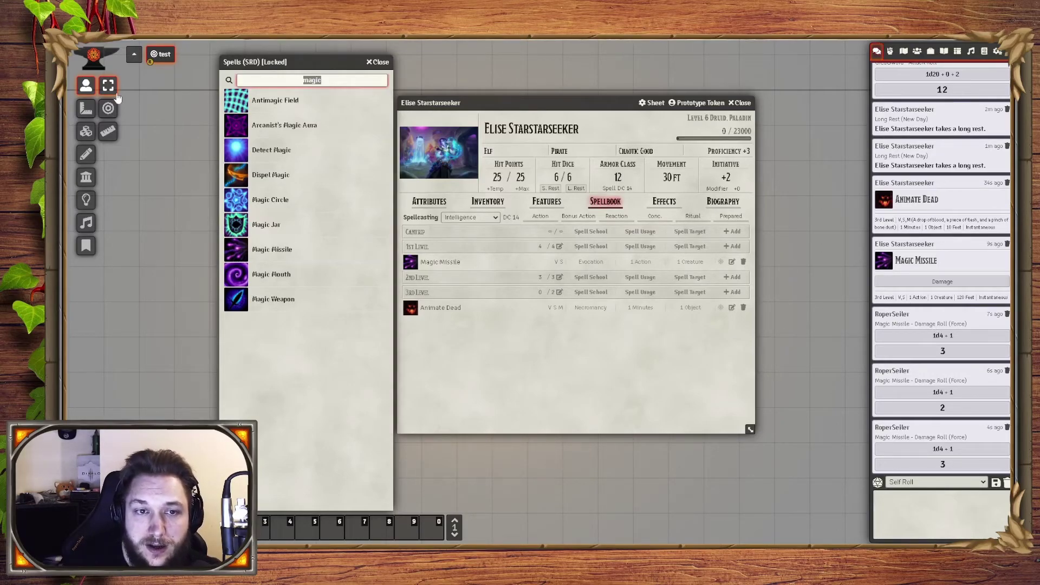
{"action": "key", "text": "BackSpace"}
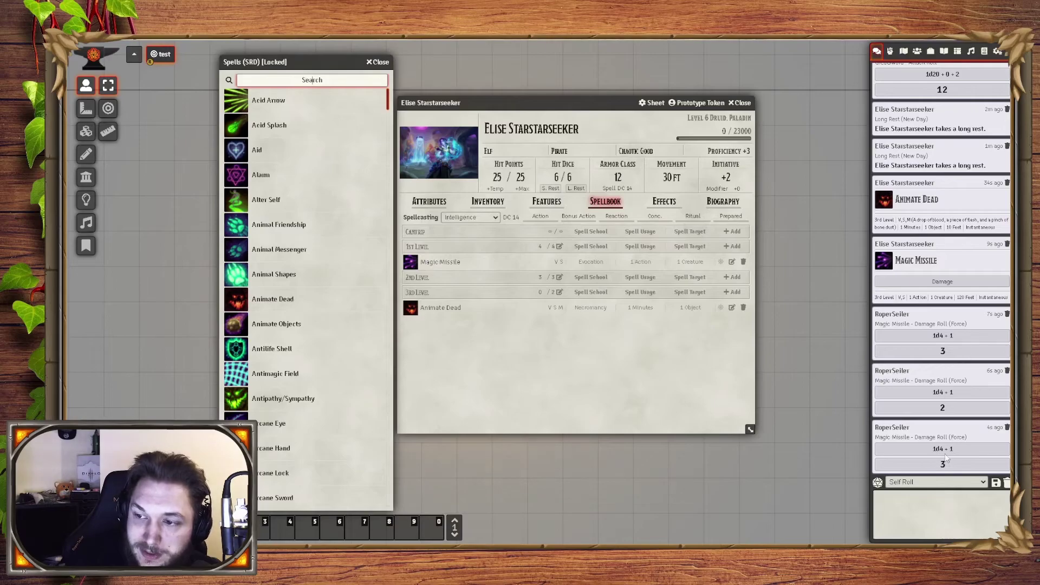
{"action": "left_click", "coordinate": [377, 62]}
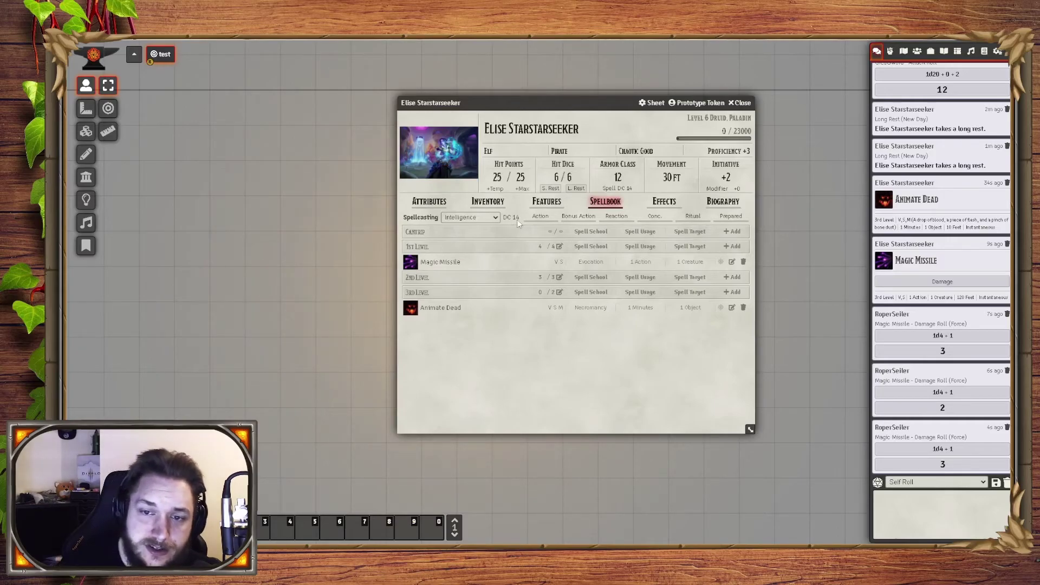
Set the character's spellcasting ability to Wisdom.
{"action": "left_click", "coordinate": [487, 217]}
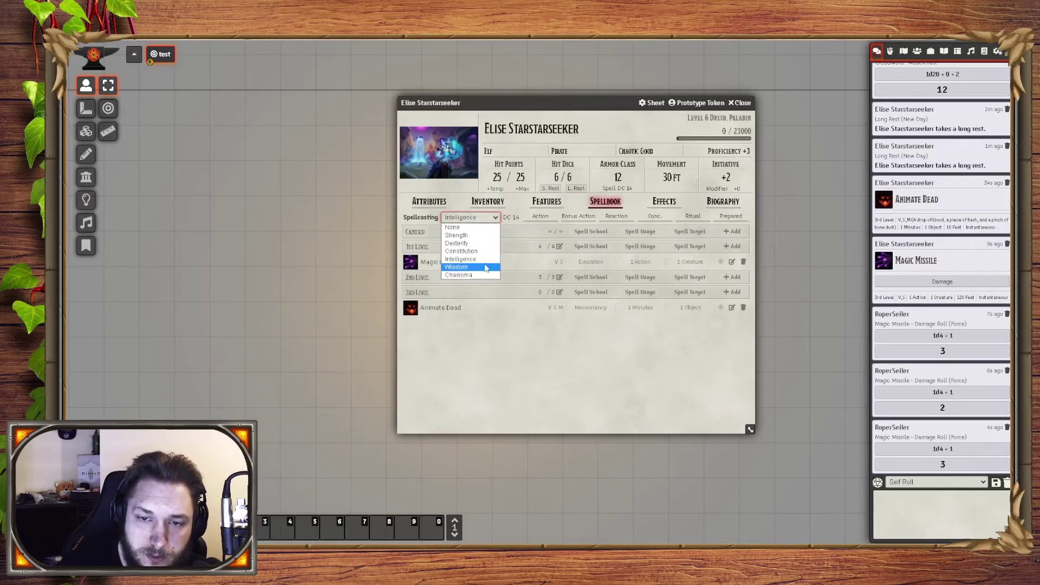
{"action": "left_click", "coordinate": [486, 259]}
{"action": "left_click", "coordinate": [477, 217]}
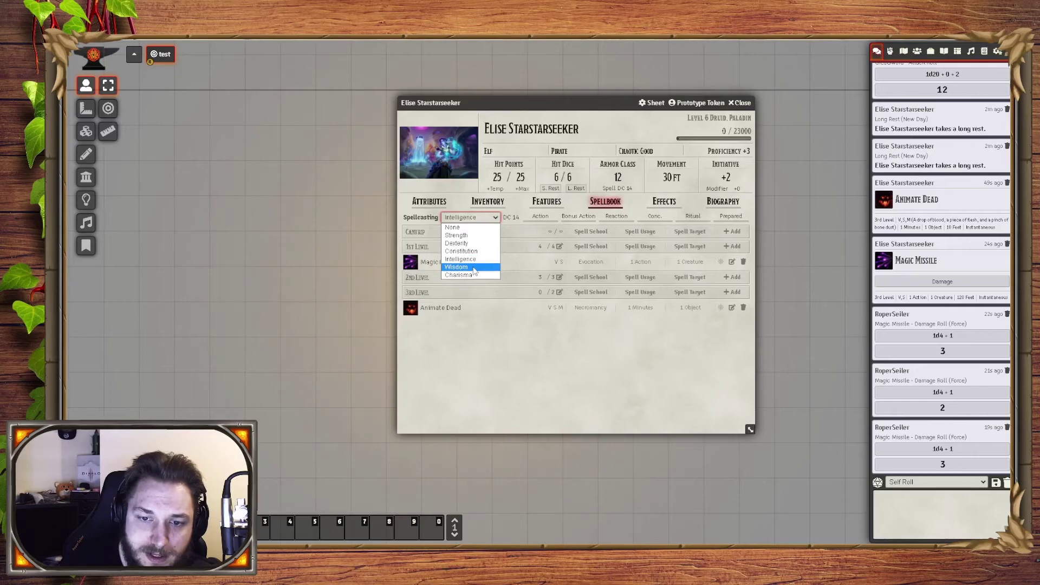
{"action": "left_click", "coordinate": [471, 267]}
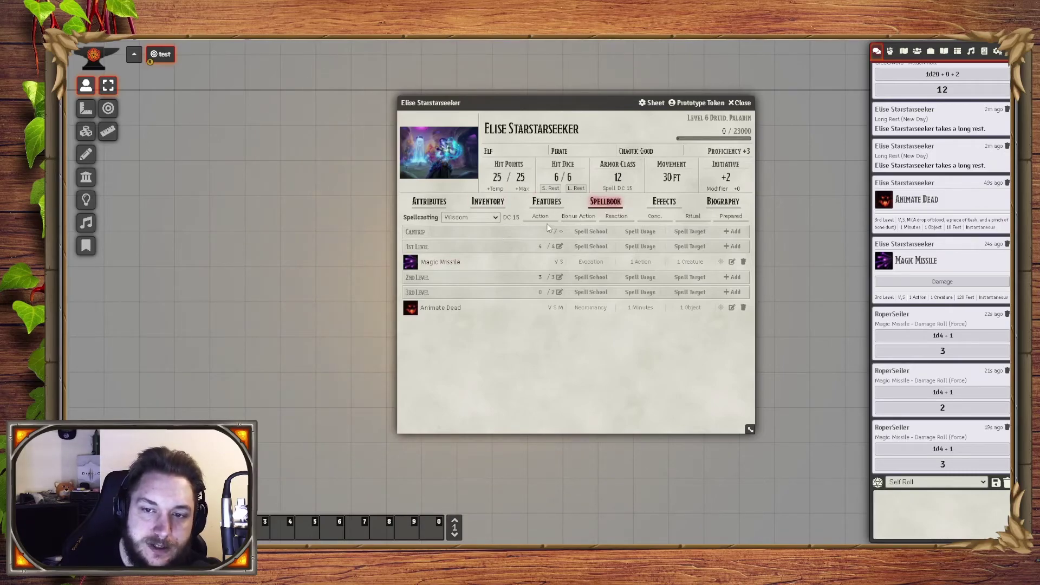
Filter the spellbook by bonus action and by reaction, clearing each filter again to show all spells.
{"action": "left_click", "coordinate": [589, 216]}
{"action": "left_click", "coordinate": [590, 216]}
{"action": "left_click", "coordinate": [616, 216]}
{"action": "left_click", "coordinate": [616, 217]}
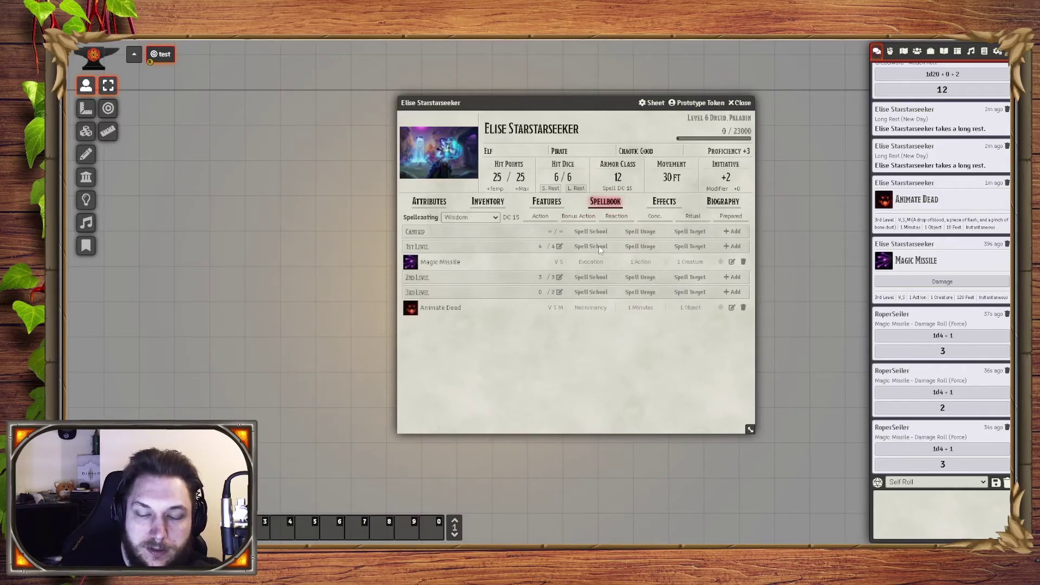
{"action": "left_click", "coordinate": [614, 218]}
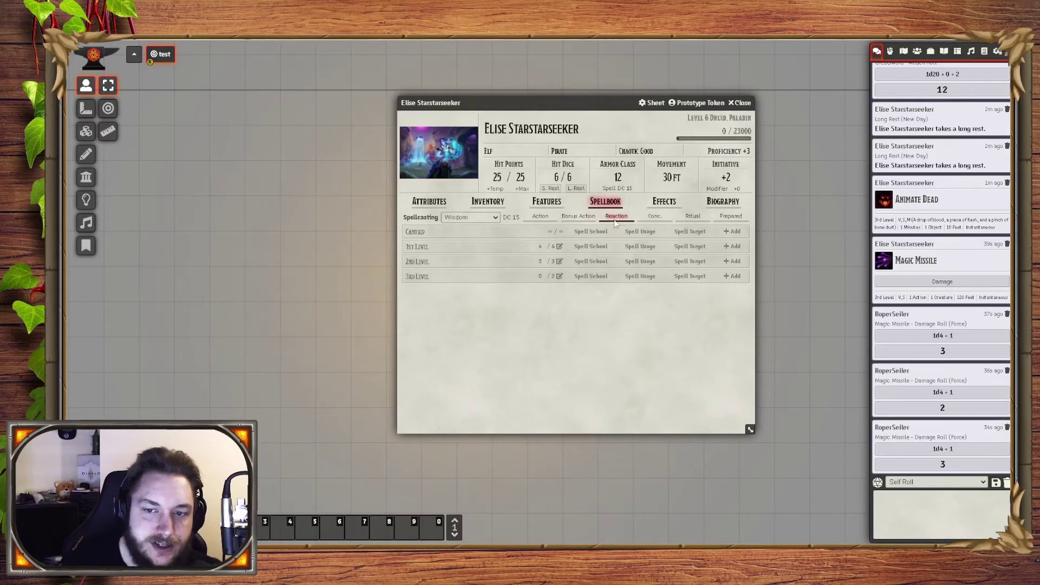
{"action": "left_click", "coordinate": [616, 219]}
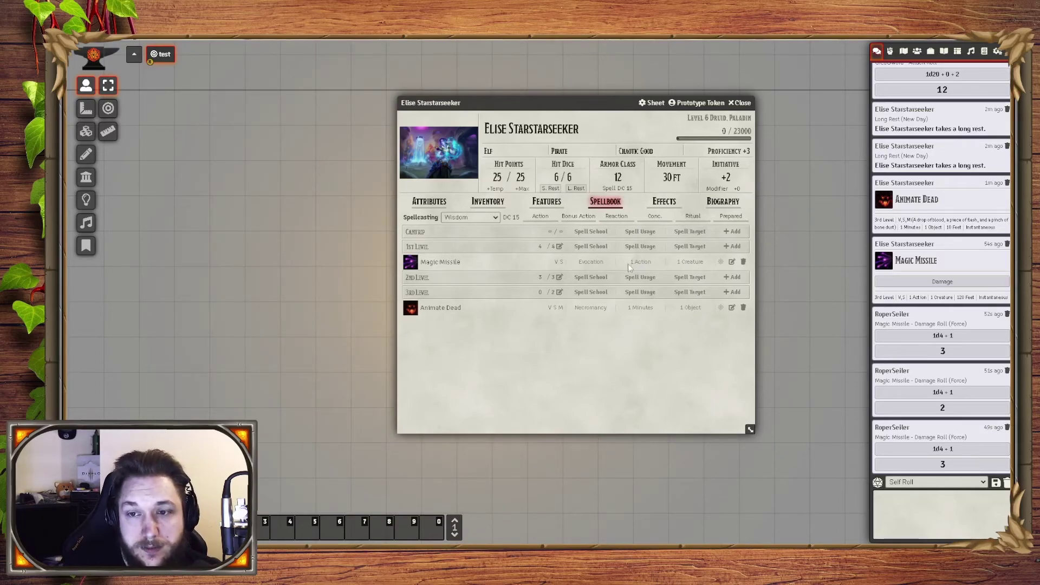
Write in the character's main biography text that she is a subscriber, and save it.
{"action": "left_click", "coordinate": [671, 208]}
{"action": "left_click", "coordinate": [720, 204]}
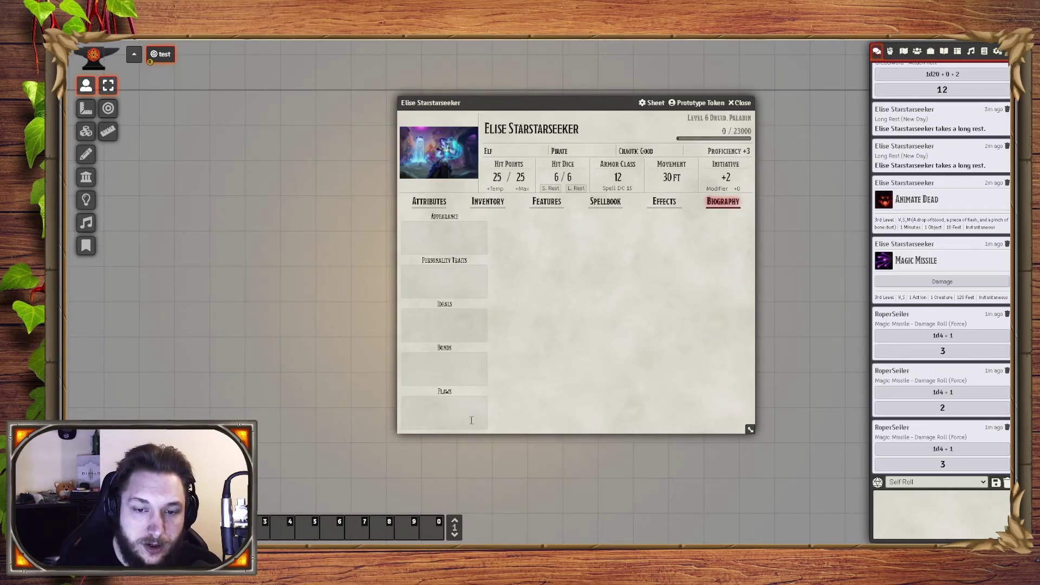
{"action": "mouse_move", "coordinate": [721, 229]}
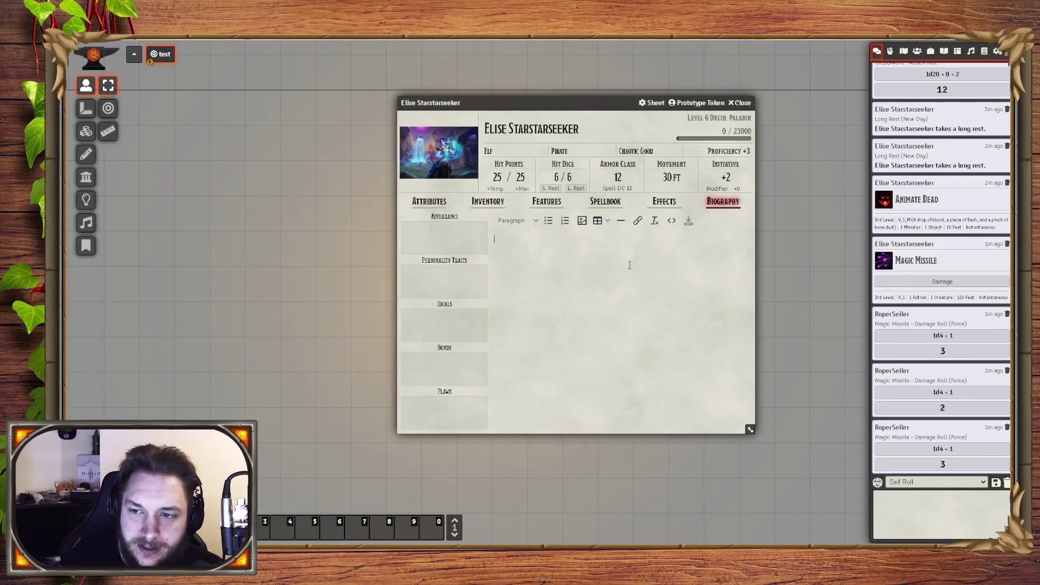
{"action": "type", "text": "Elise is a "}
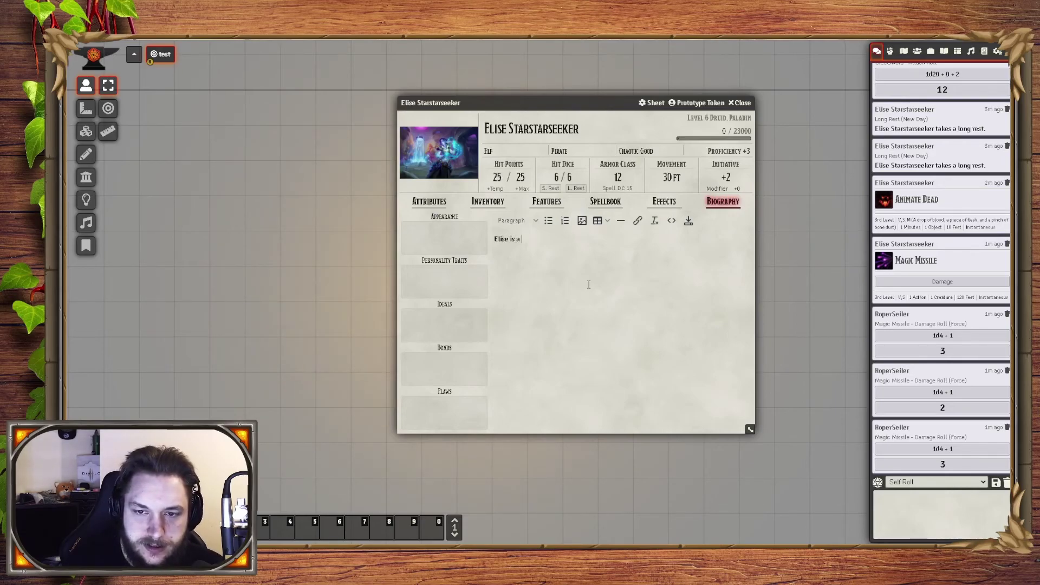
{"action": "type", "text": "subscriber"}
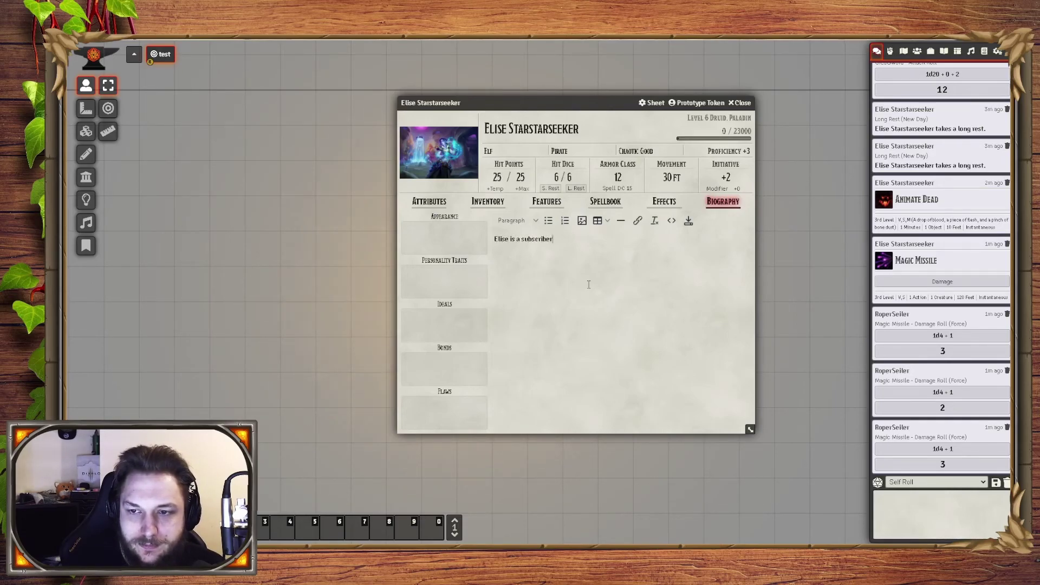
{"action": "left_click", "coordinate": [688, 220]}
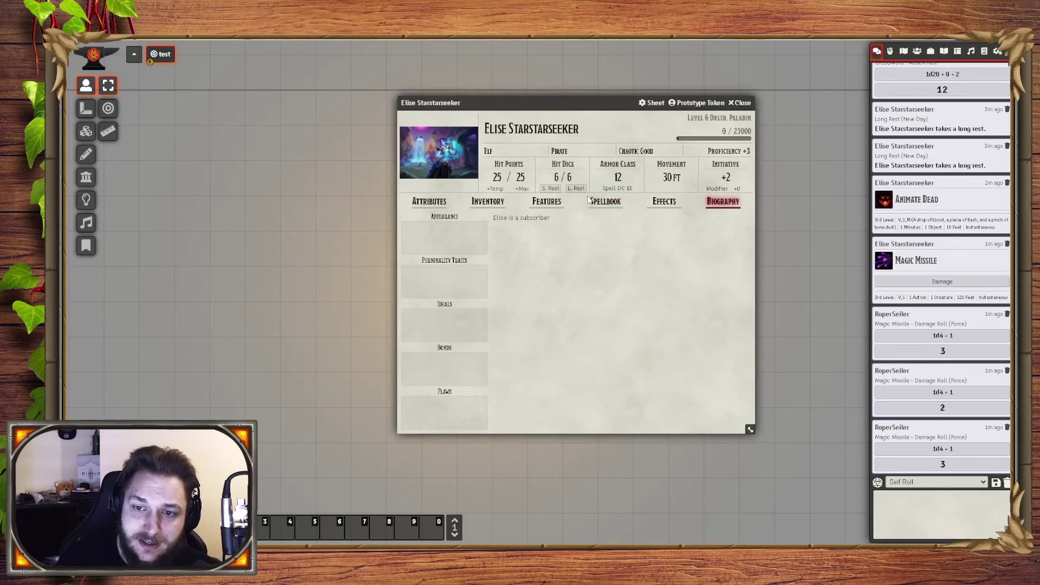
Set the character's current experience points to 14500.
{"action": "left_click", "coordinate": [546, 202]}
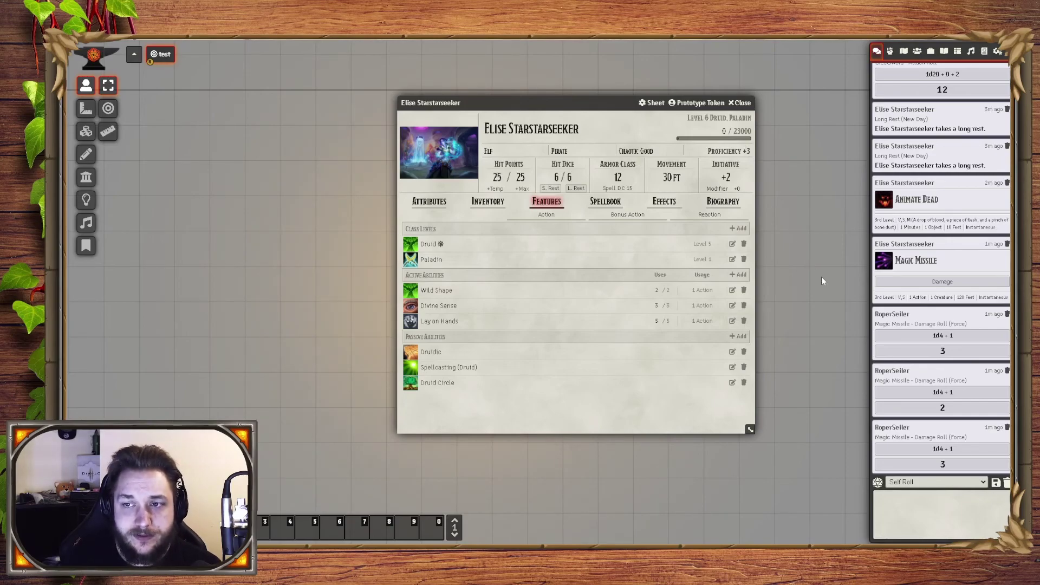
{"action": "left_click", "coordinate": [724, 130]}
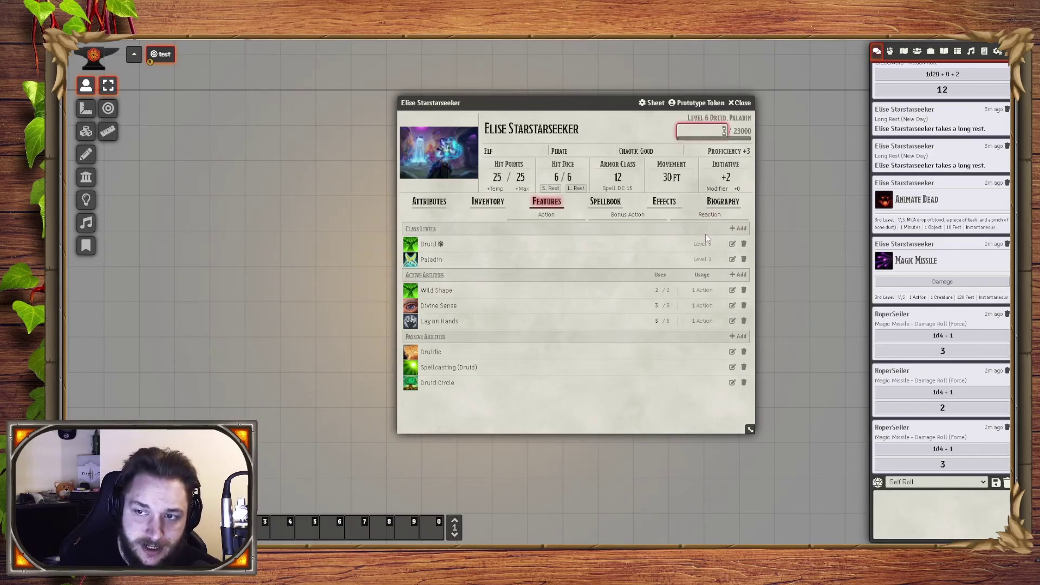
{"action": "type", "text": "14500"}
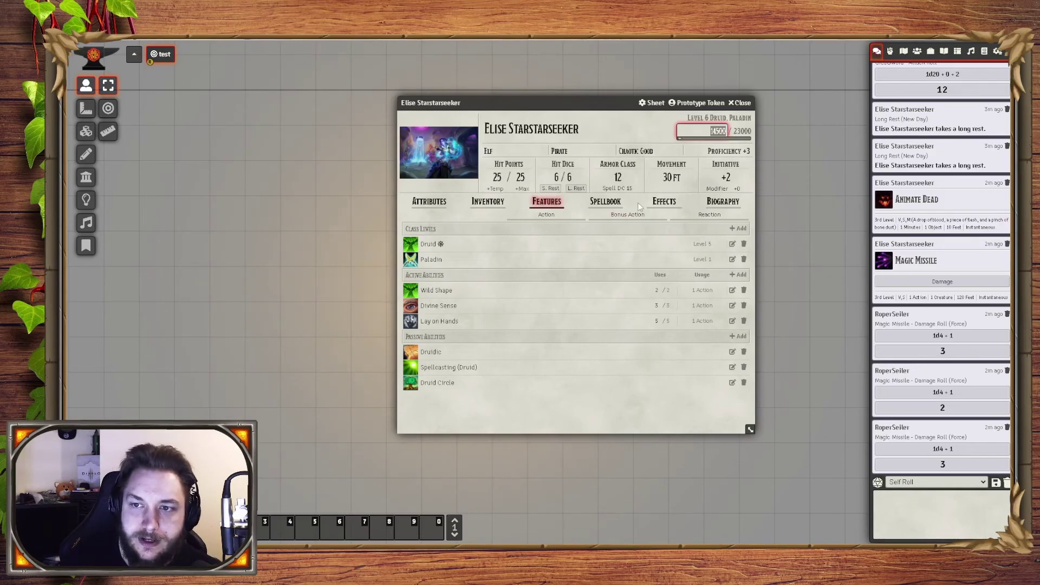
{"action": "left_click", "coordinate": [632, 123]}
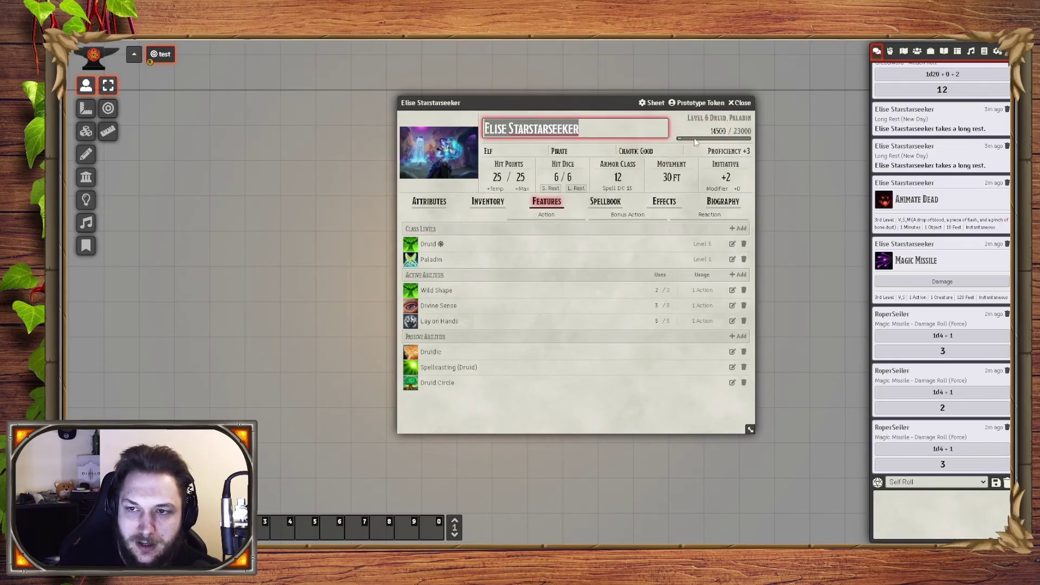
Set the character's current experience points to 23000.
{"action": "left_click", "coordinate": [719, 132]}
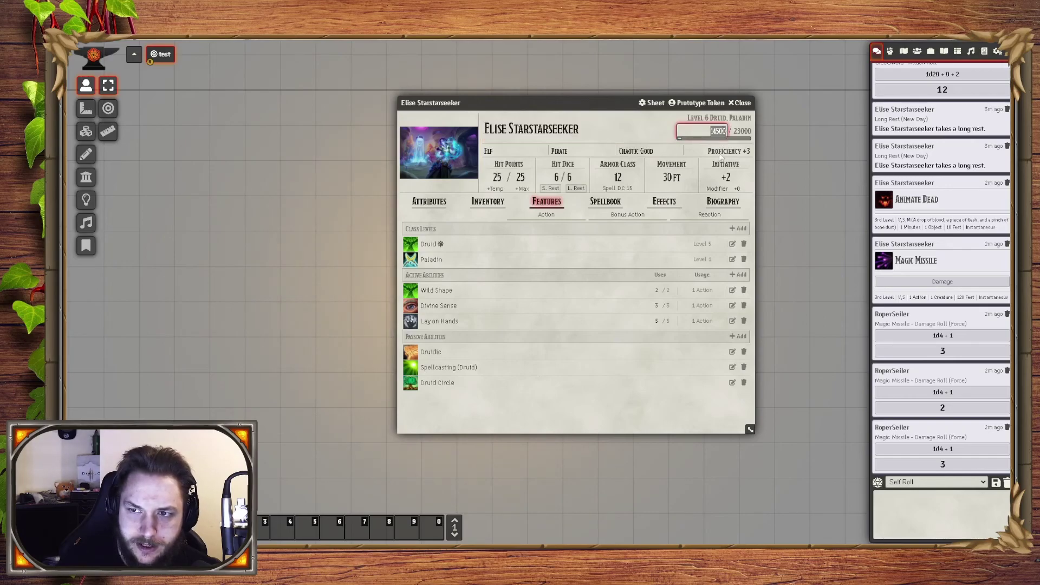
{"action": "type", "text": "23000"}
{"action": "key", "text": "Return"}
{"action": "key", "text": "shift+Tab"}
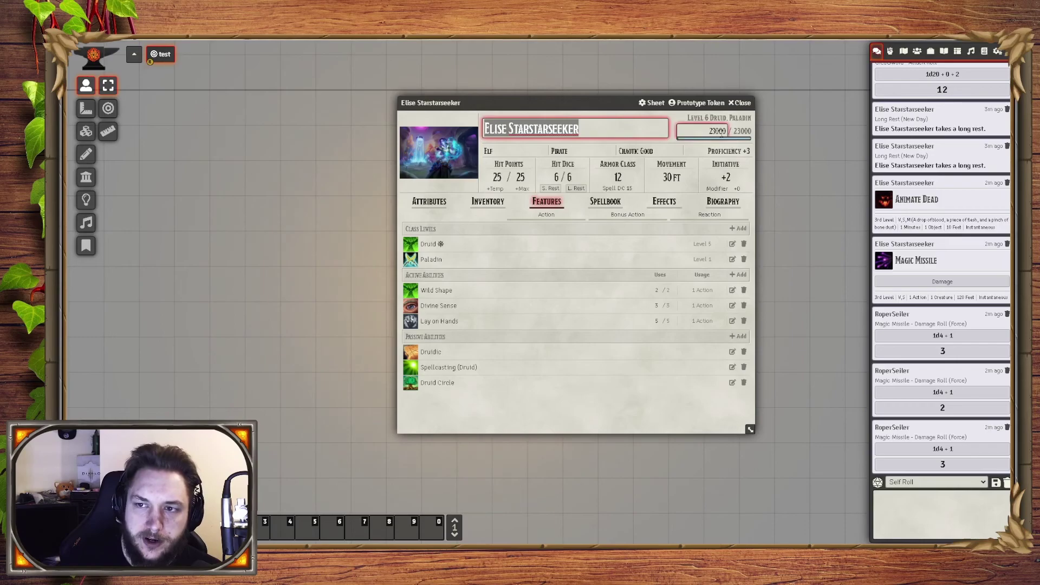
{"action": "left_click", "coordinate": [620, 436]}
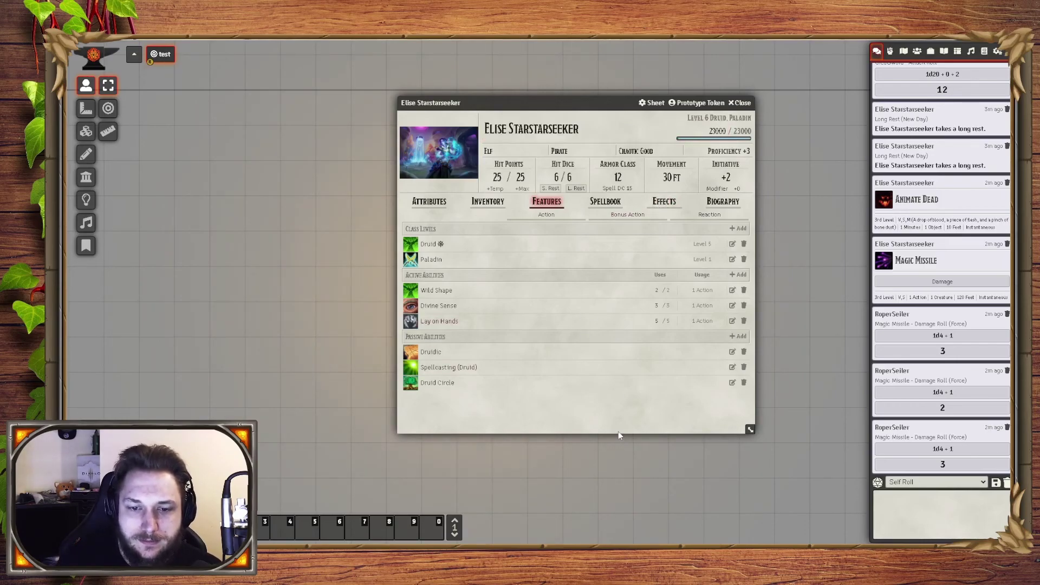
Examine the character's attributes and the types offered for a new actor, and close the dialog and the character sheet without creating an actor.
{"action": "left_click", "coordinate": [722, 203]}
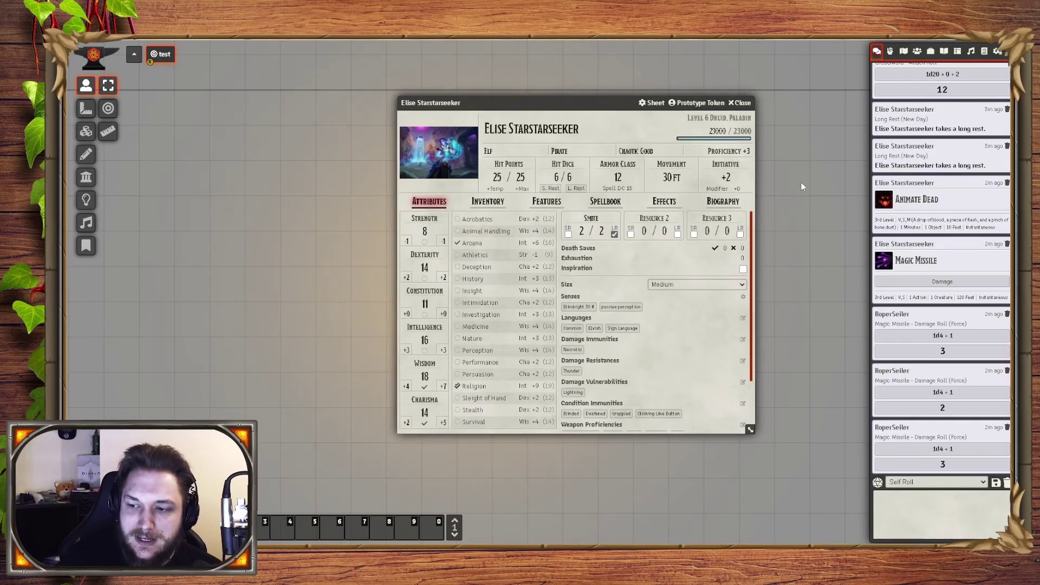
{"action": "left_click", "coordinate": [917, 51]}
{"action": "left_click", "coordinate": [919, 72]}
{"action": "left_click", "coordinate": [795, 106]}
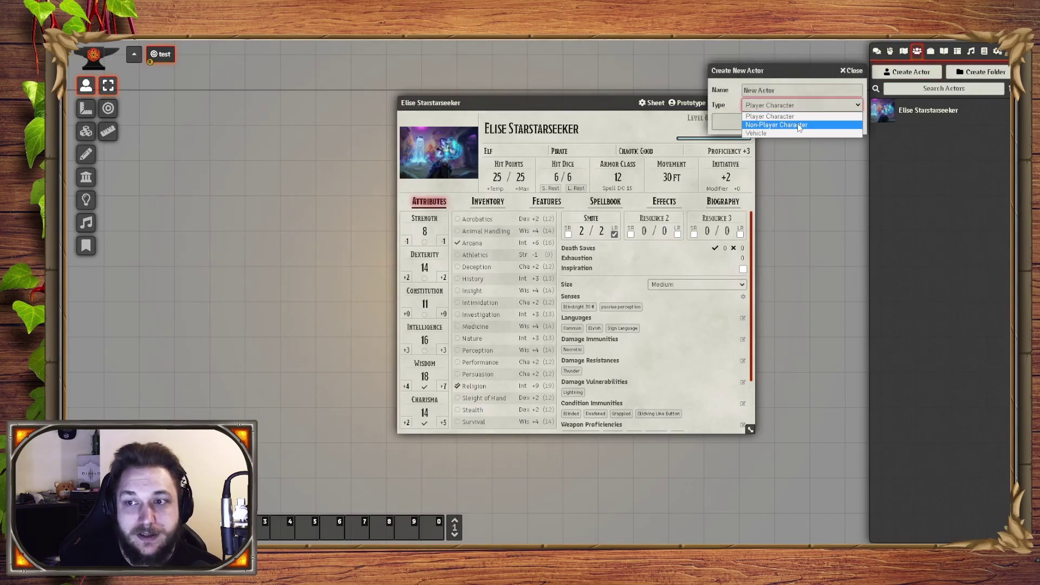
{"action": "left_click", "coordinate": [773, 116]}
{"action": "left_click", "coordinate": [850, 70]}
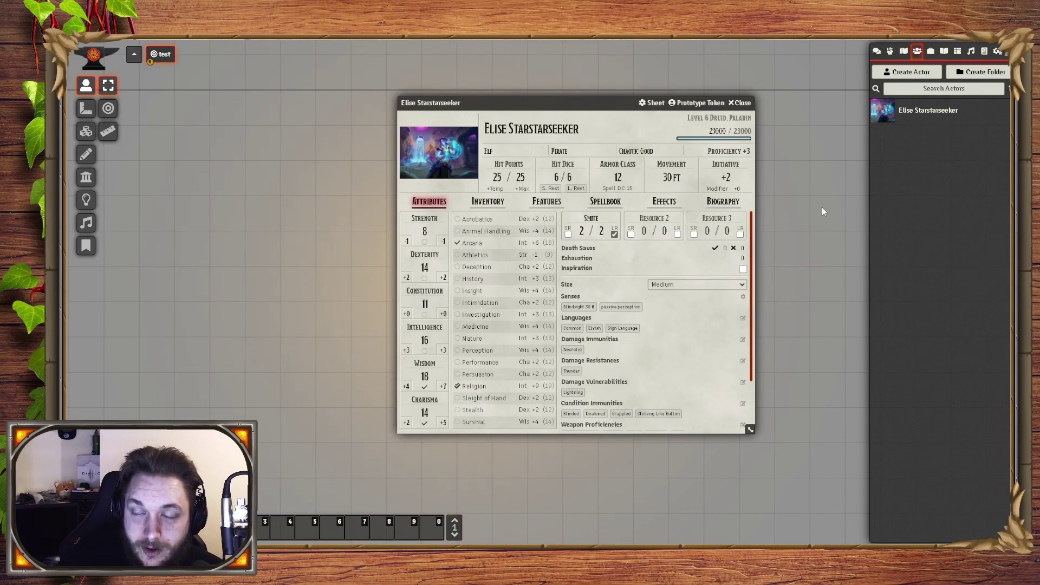
{"action": "left_click", "coordinate": [744, 103]}
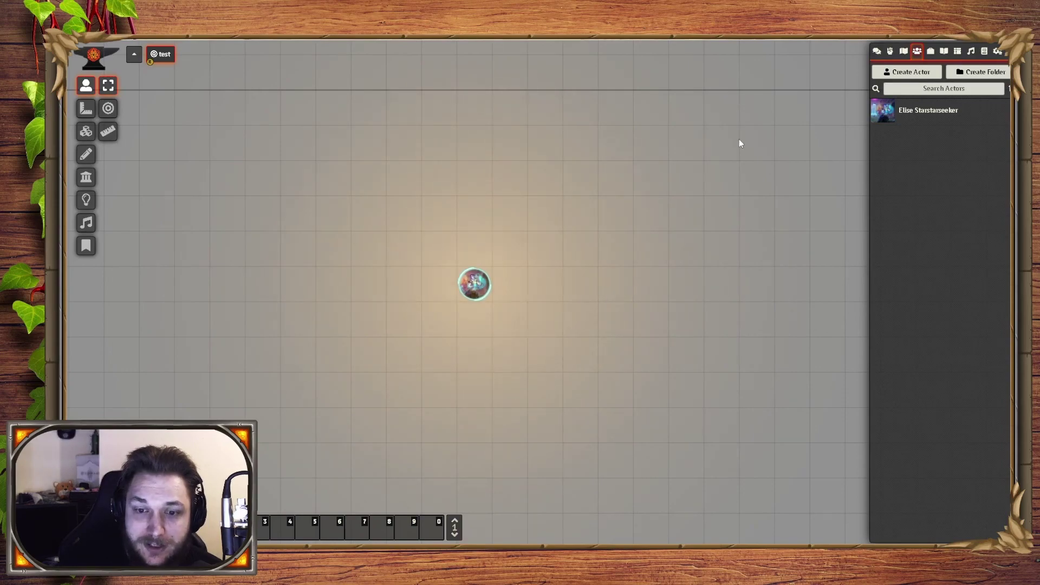